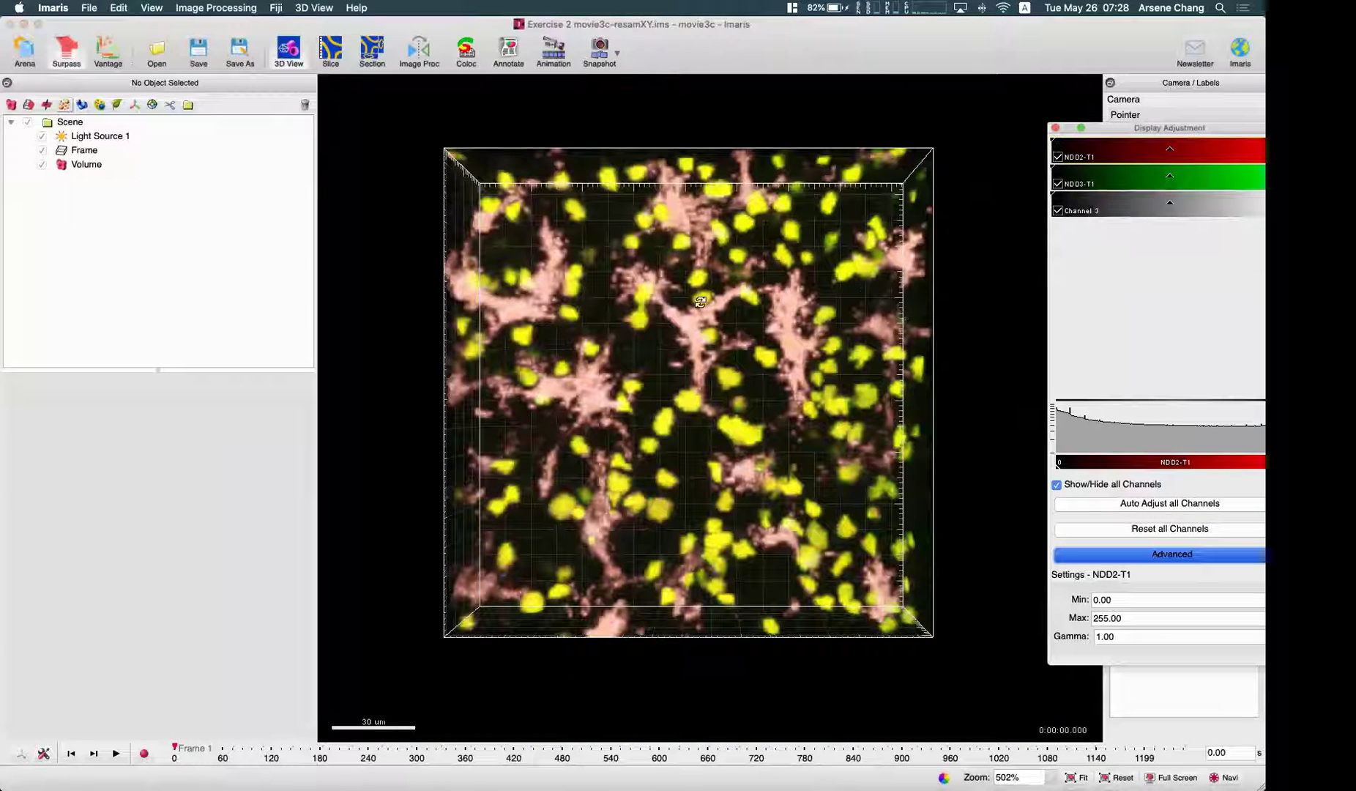
- Hide the NDD2-T1 channel and scrub through the first frames of the time series
click(1057, 157)
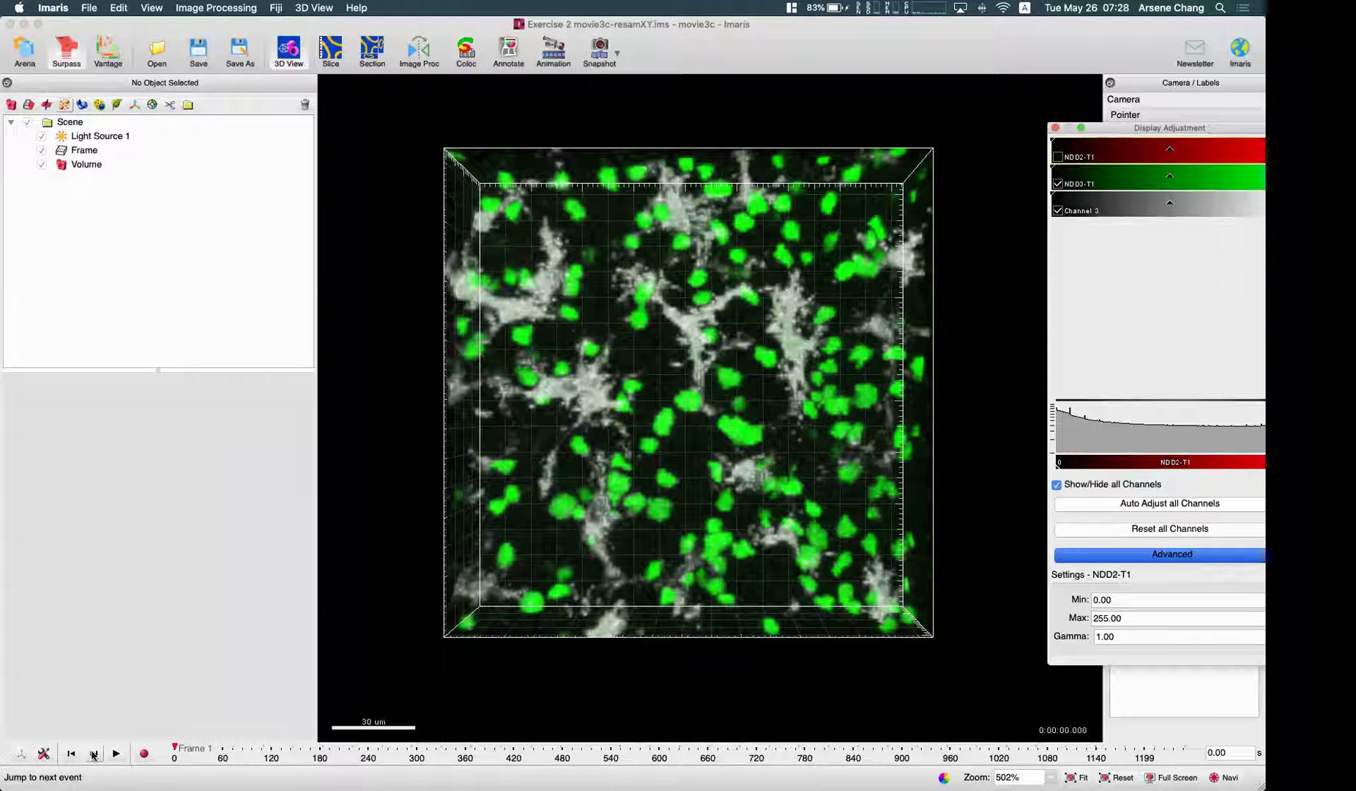
click(116, 754)
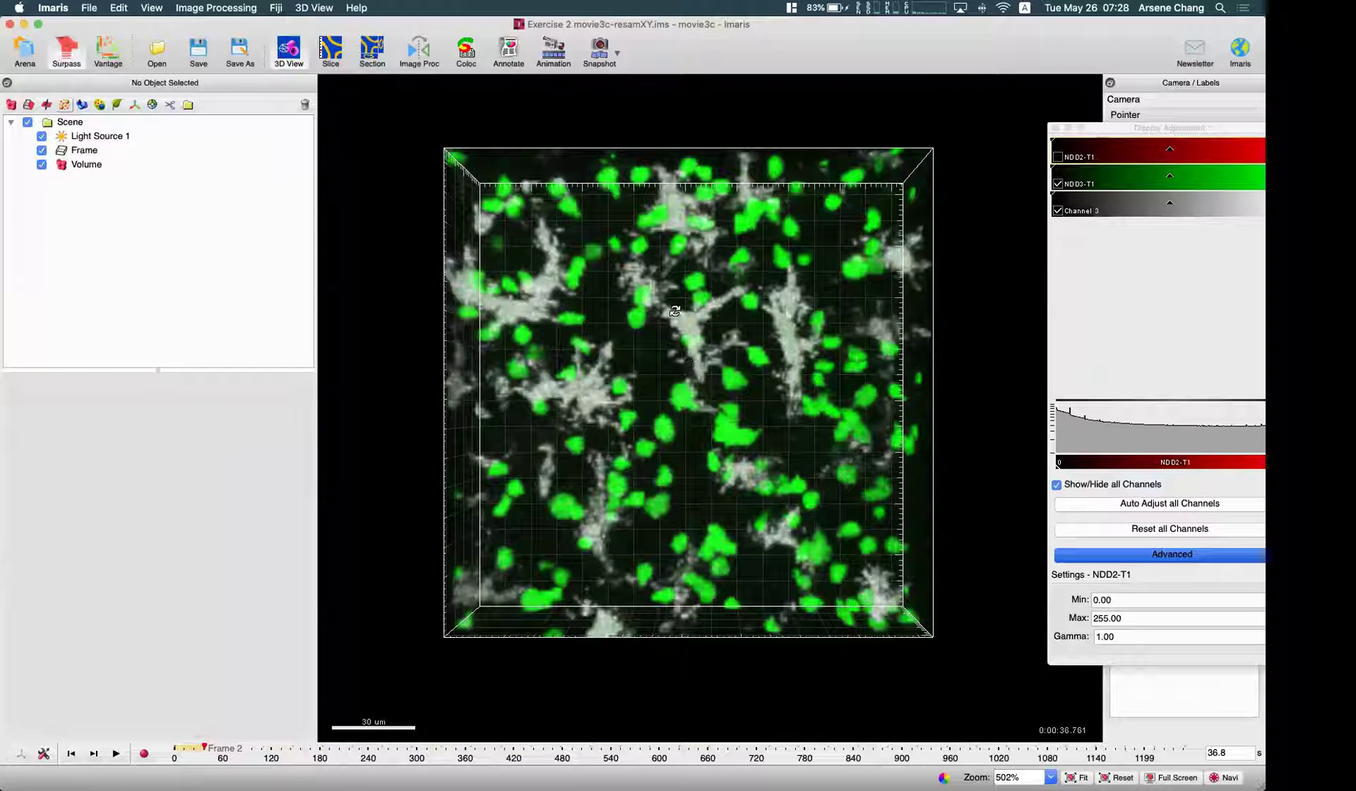
mouse_move(205, 746)
mouse_down()
mouse_move(720, 715)
mouse_move(266, 727)
mouse_move(441, 734)
mouse_up()
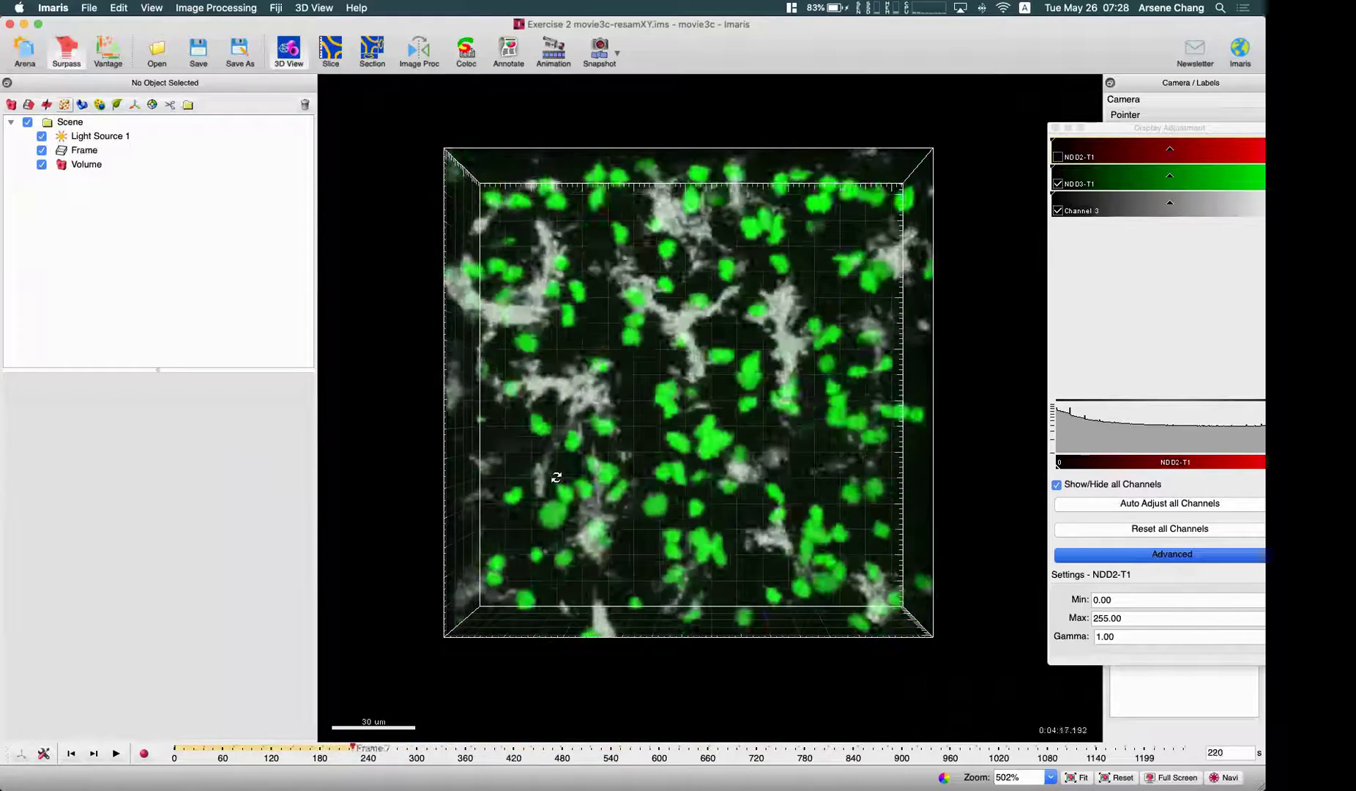
- Examine up close how the green cells move around the white cells across the time series
scroll(586, 483, up, 5)
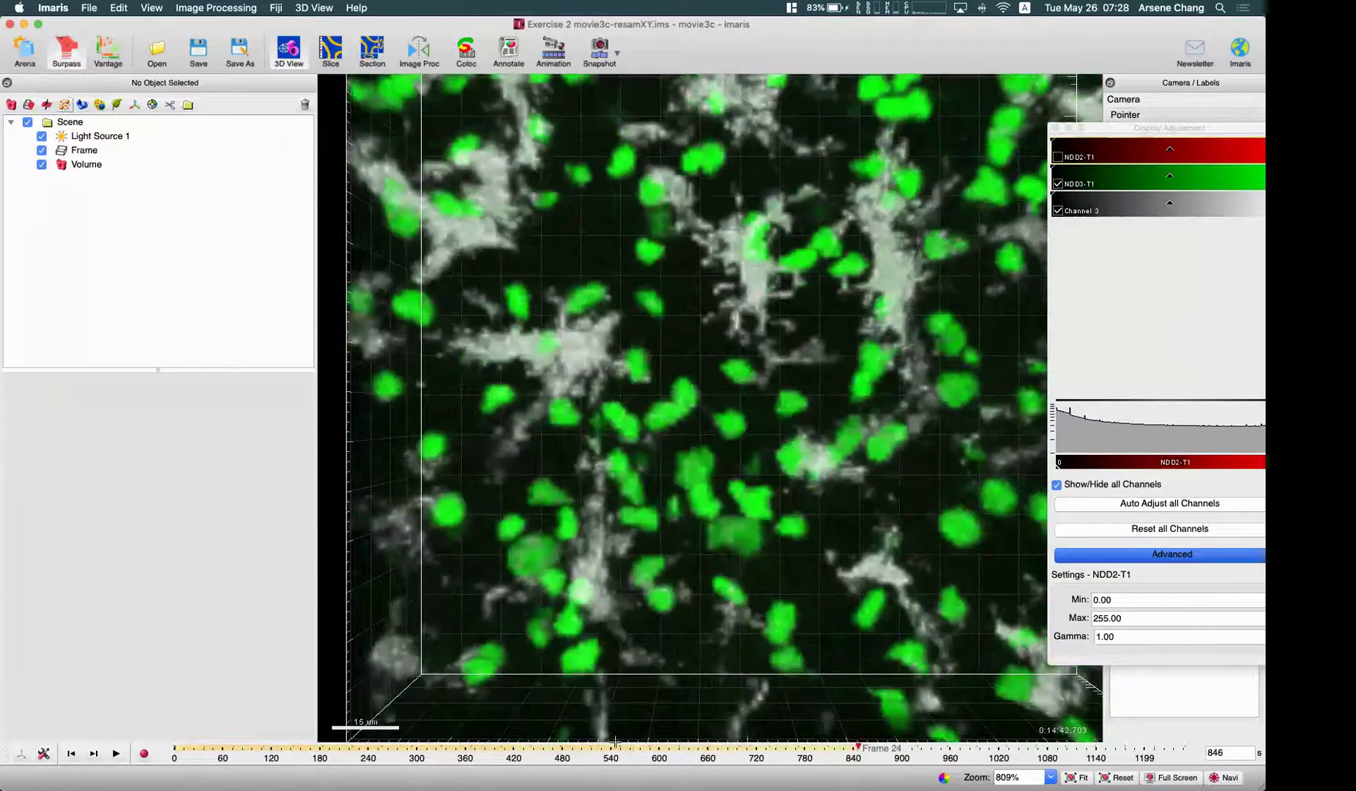
drag(320, 777, 243, 781)
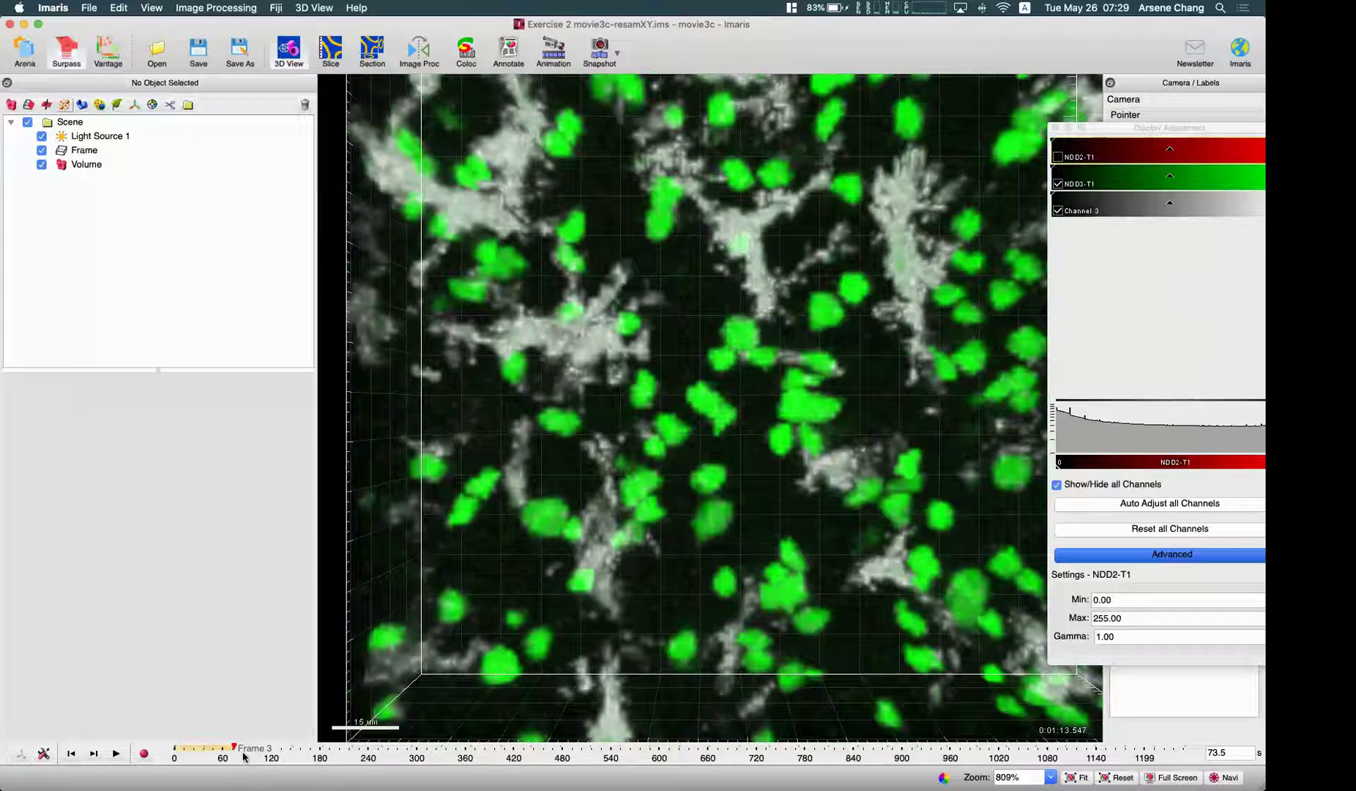
drag(235, 748, 752, 730)
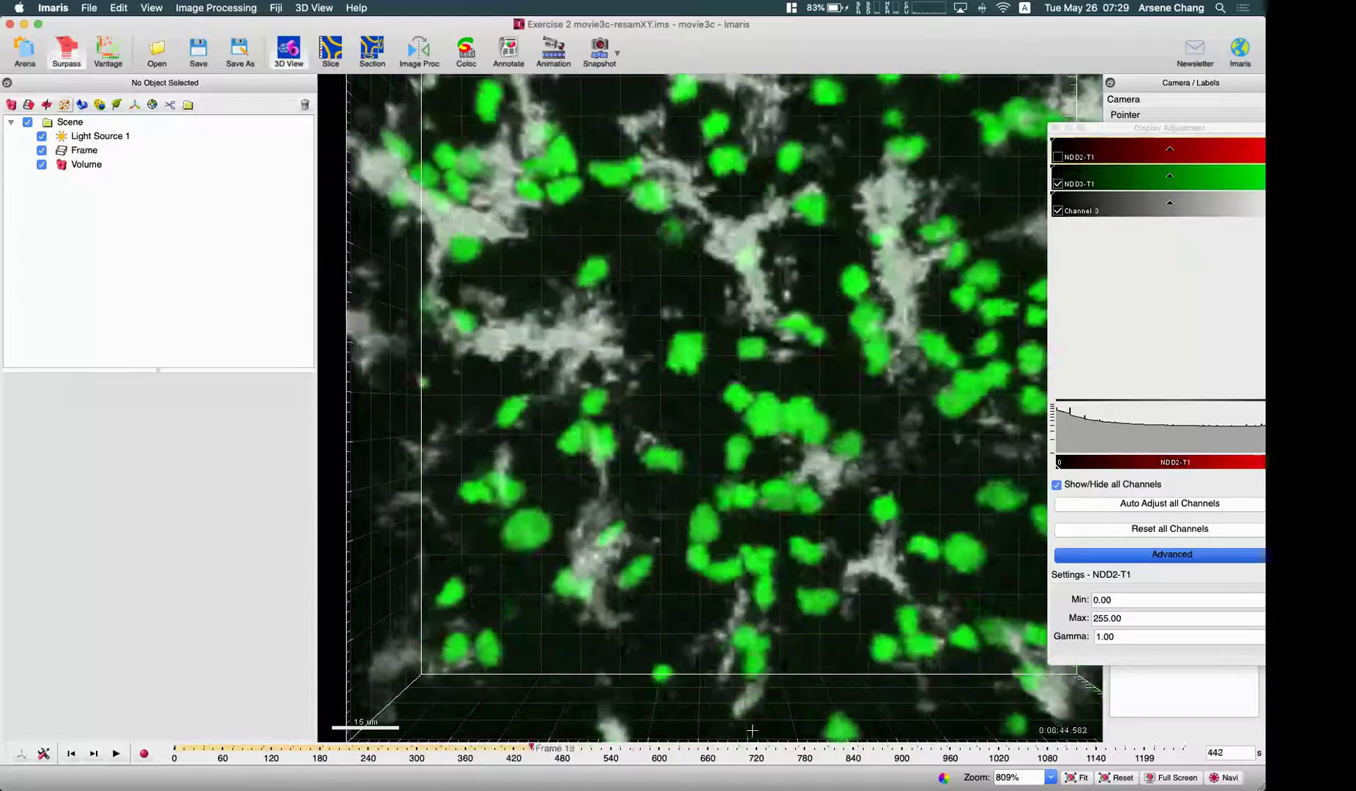
mouse_move(317, 747)
mouse_down()
mouse_move(157, 749)
mouse_move(441, 746)
mouse_up()
mouse_move(732, 554)
mouse_down()
mouse_move(774, 402)
mouse_move(762, 501)
mouse_move(805, 499)
mouse_move(779, 529)
mouse_up()
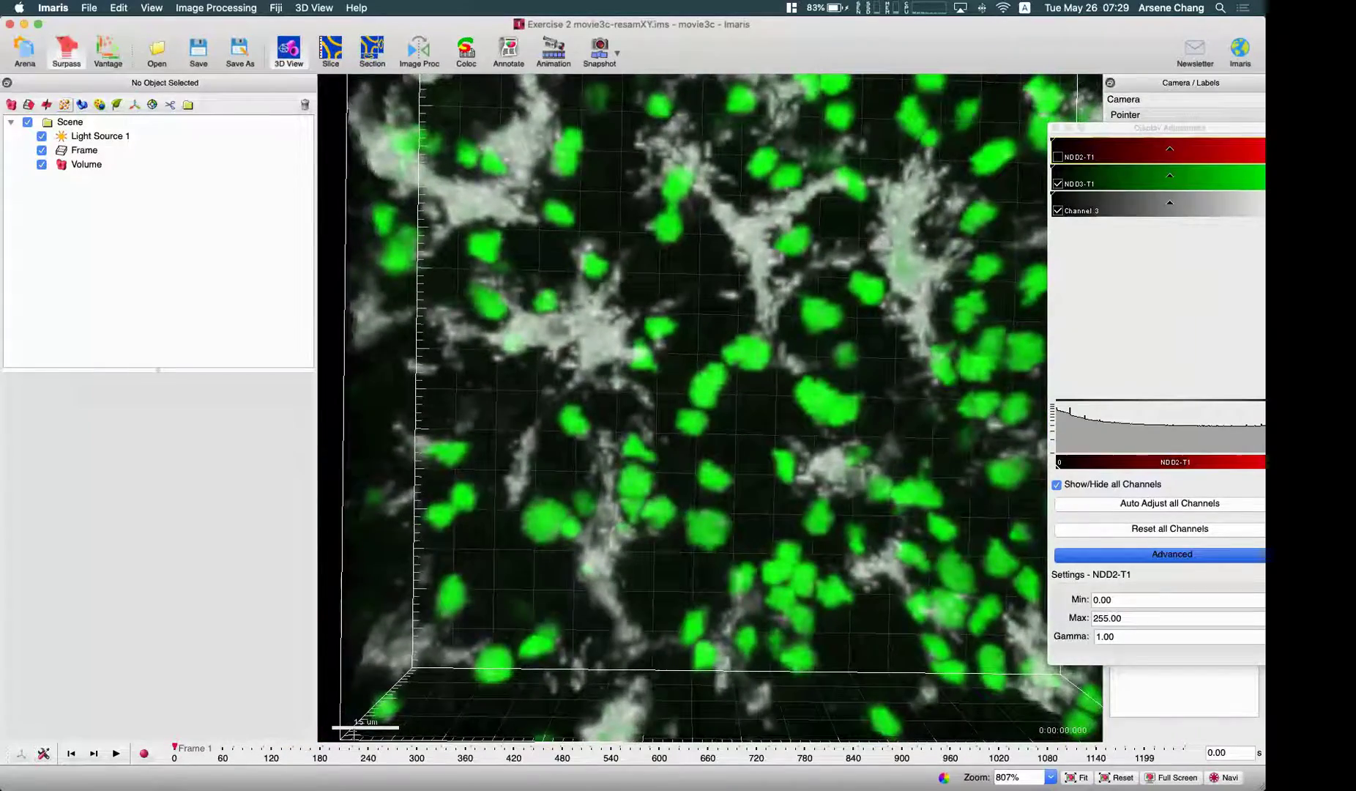
drag(176, 747, 442, 748)
drag(335, 721, 133, 746)
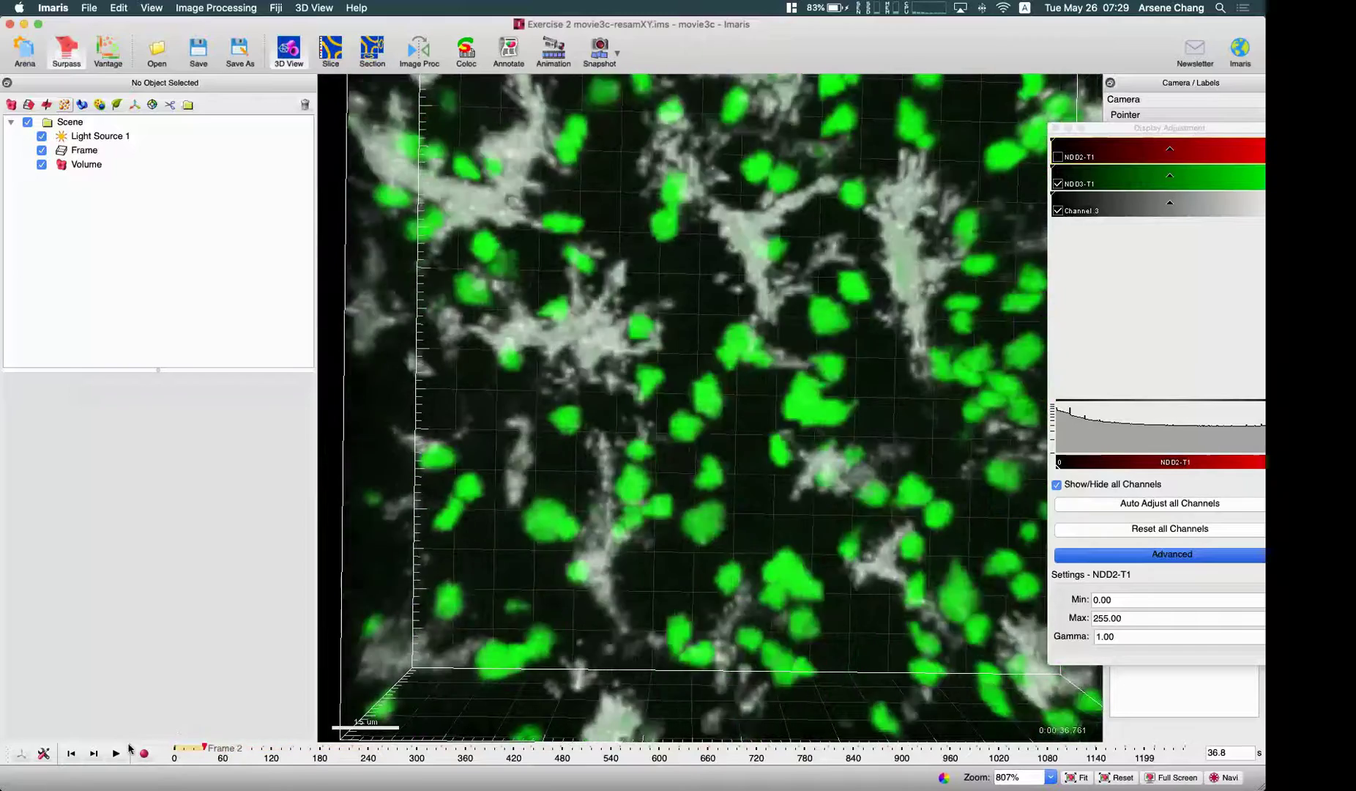
scroll(499, 421, down, 3)
drag(543, 377, 576, 354)
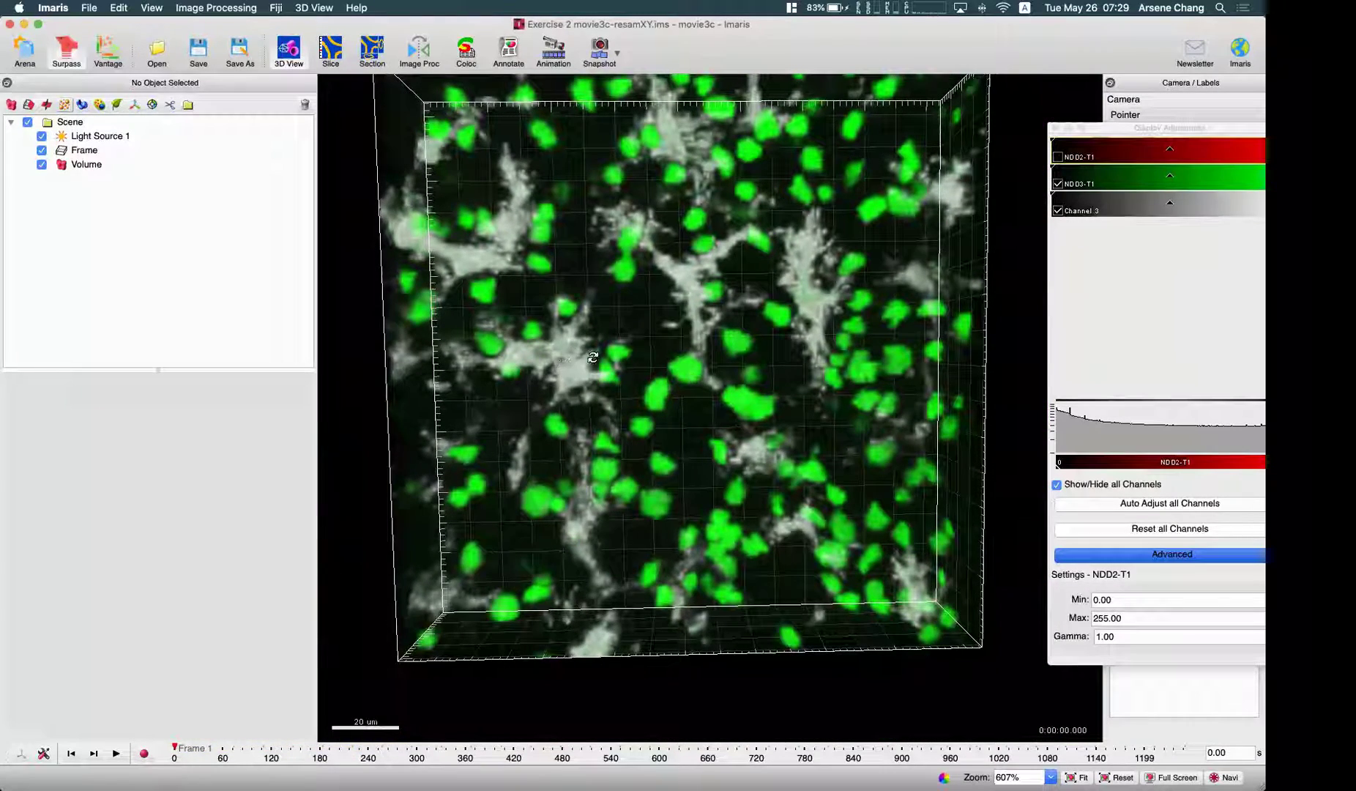
drag(792, 494, 454, 302)
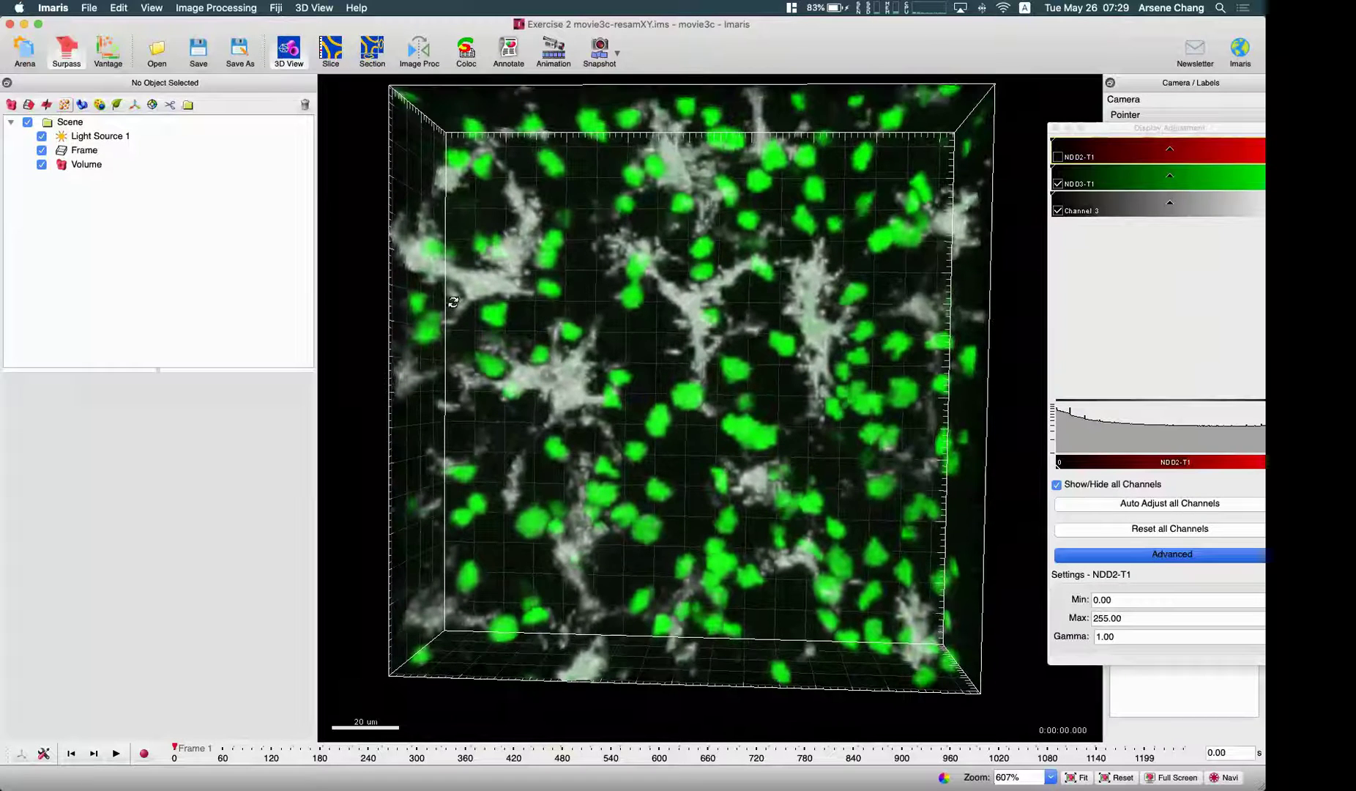
- Add a new Spots object with Track Spots (over Time) and Shortest Distance Calculation enabled and proceed to its source channel settings
click(65, 105)
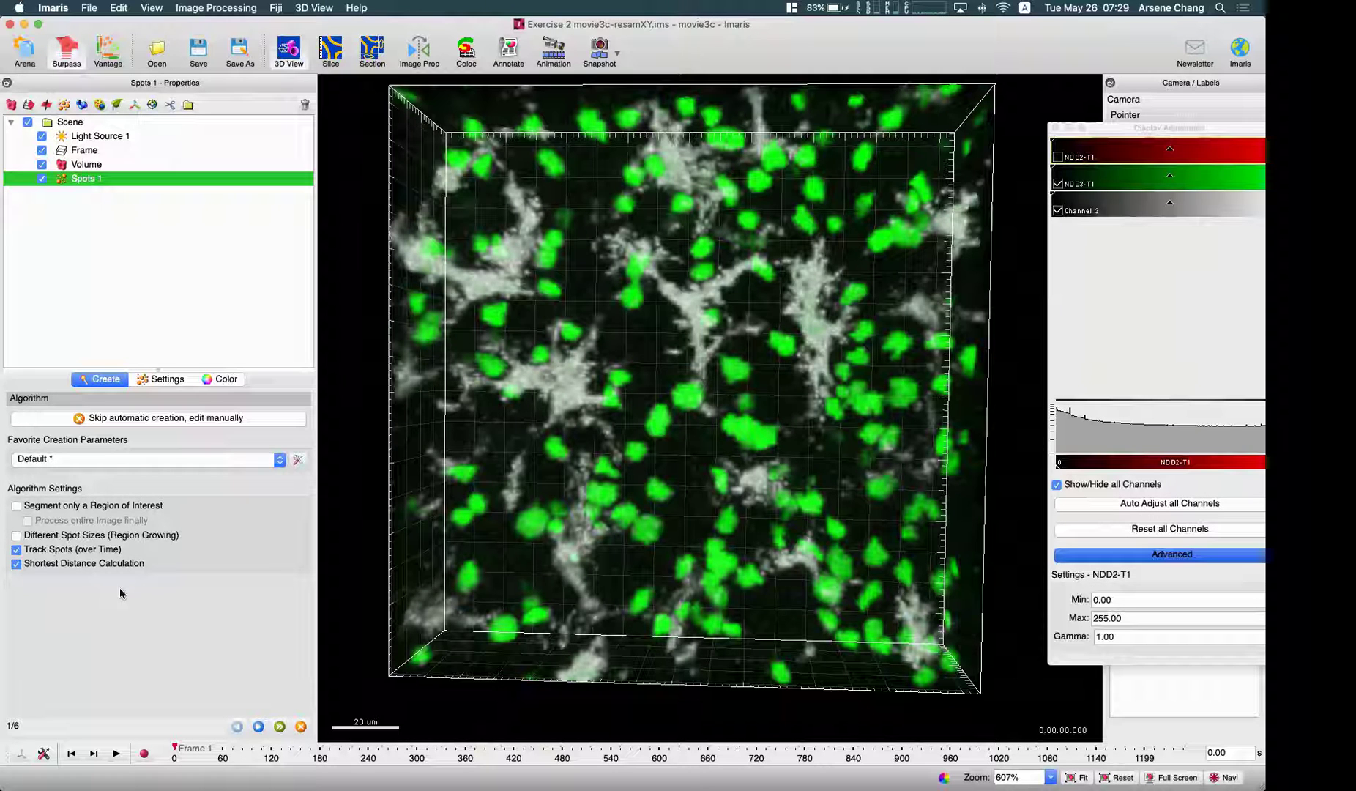
click(258, 727)
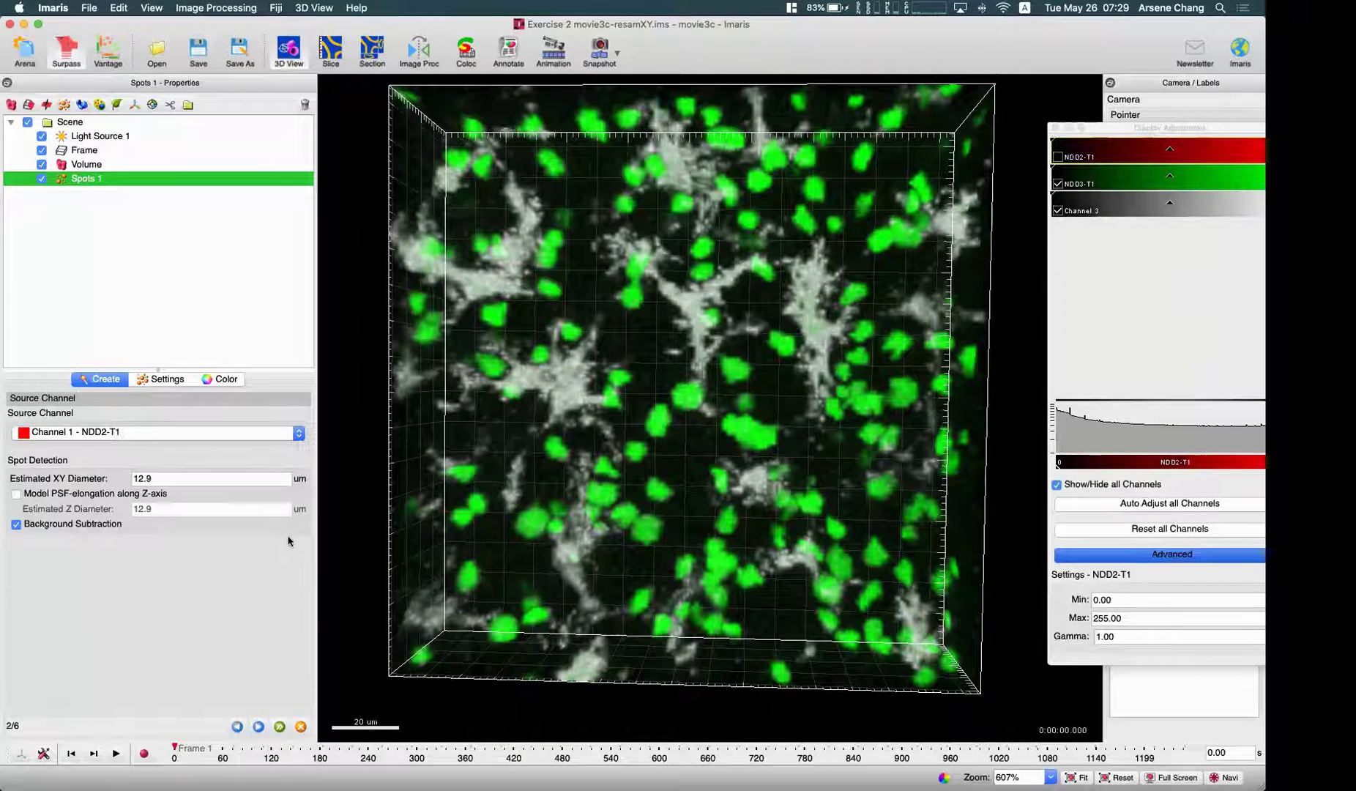
drag(439, 494, 505, 480)
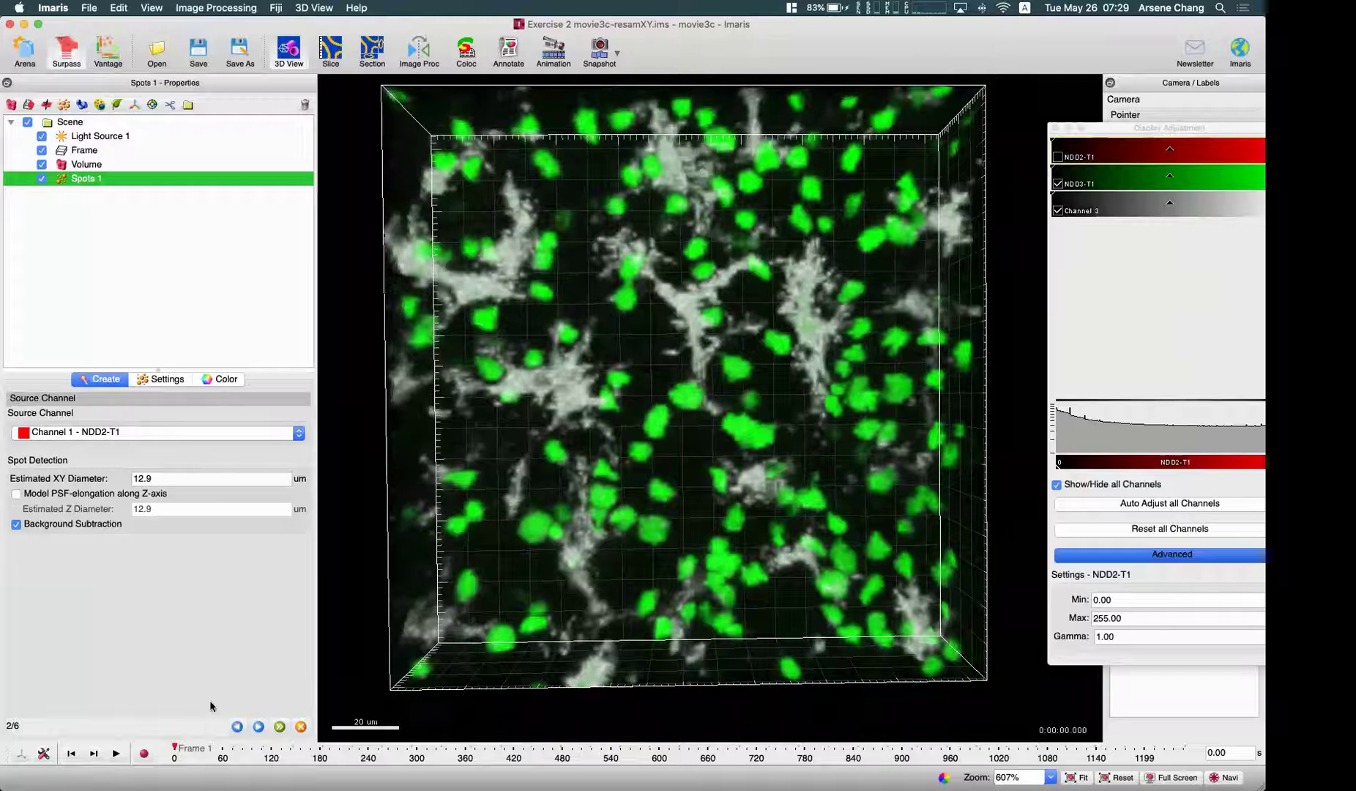
click(237, 727)
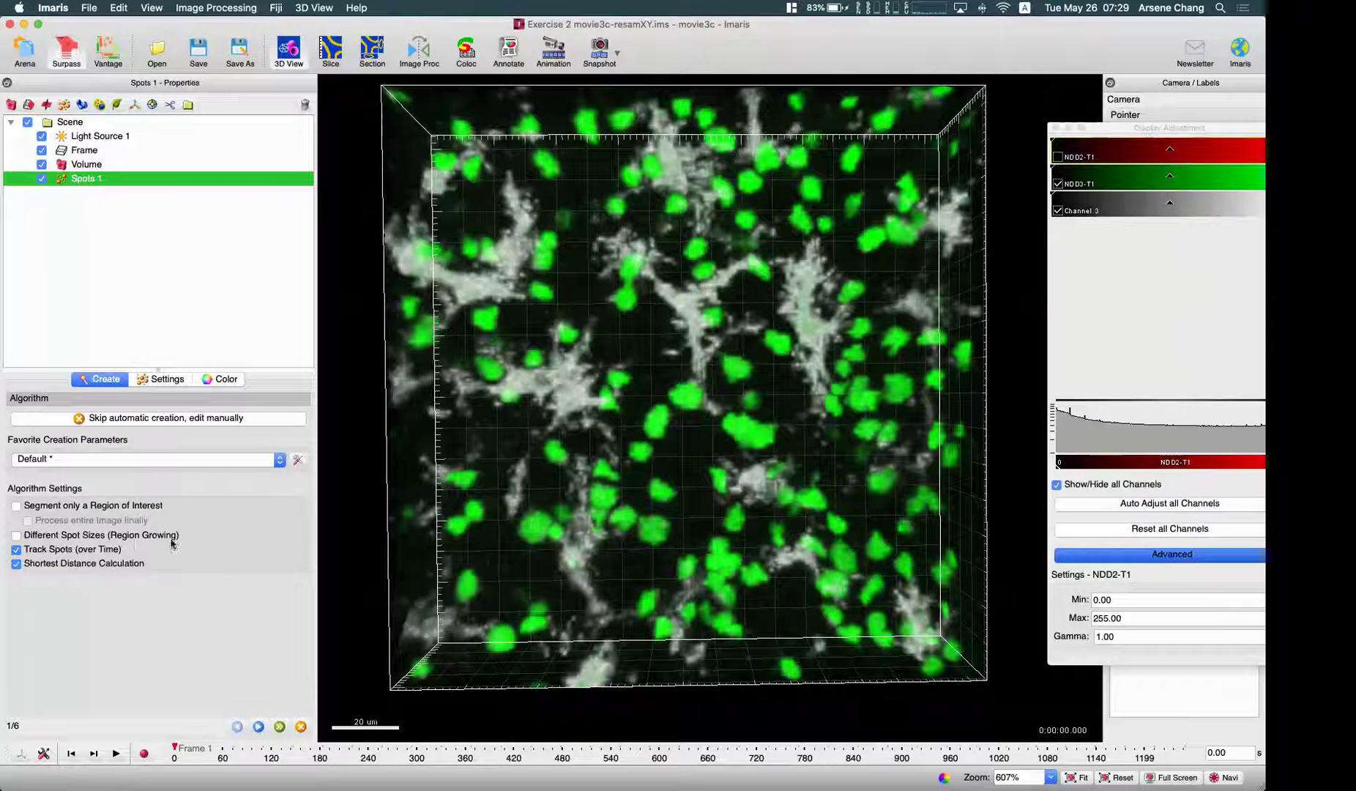
drag(485, 549, 476, 547)
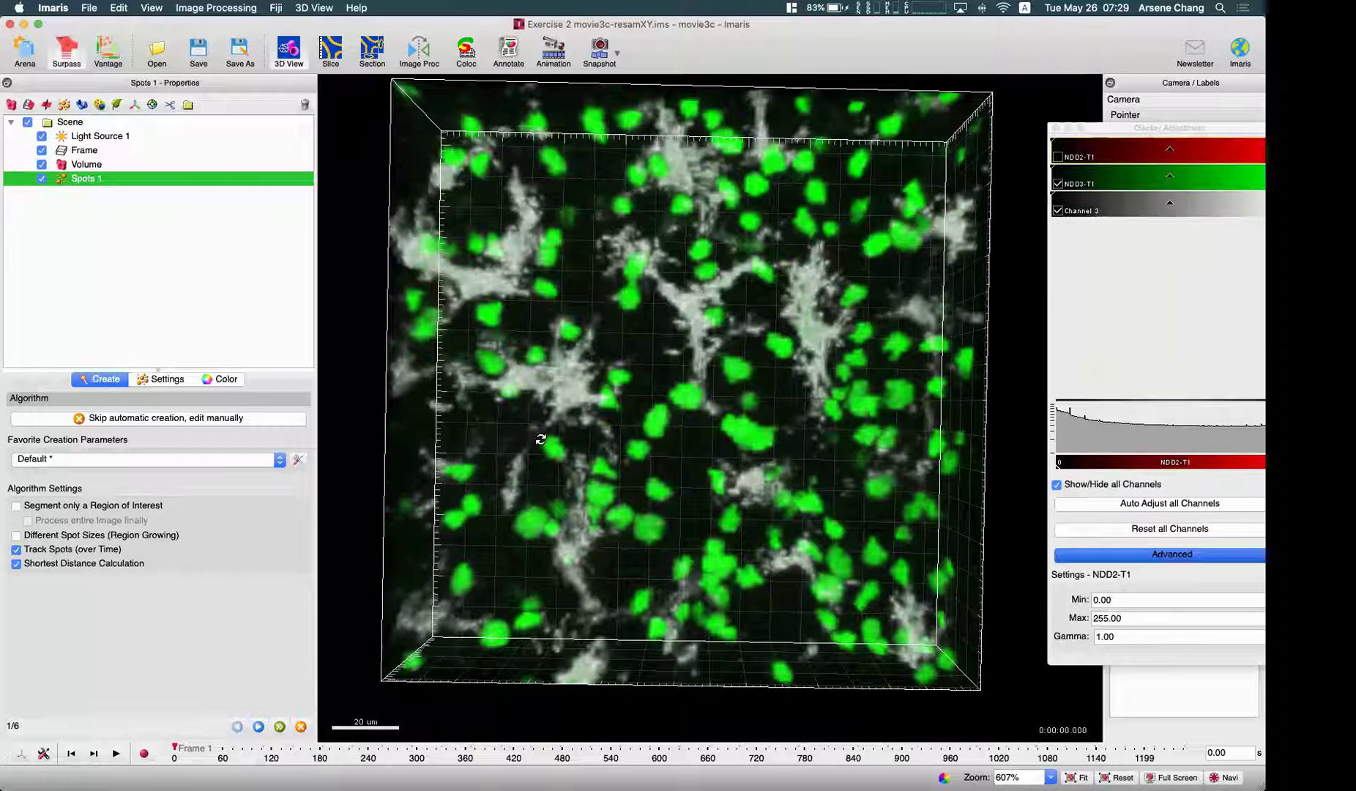
drag(527, 469, 517, 474)
click(258, 727)
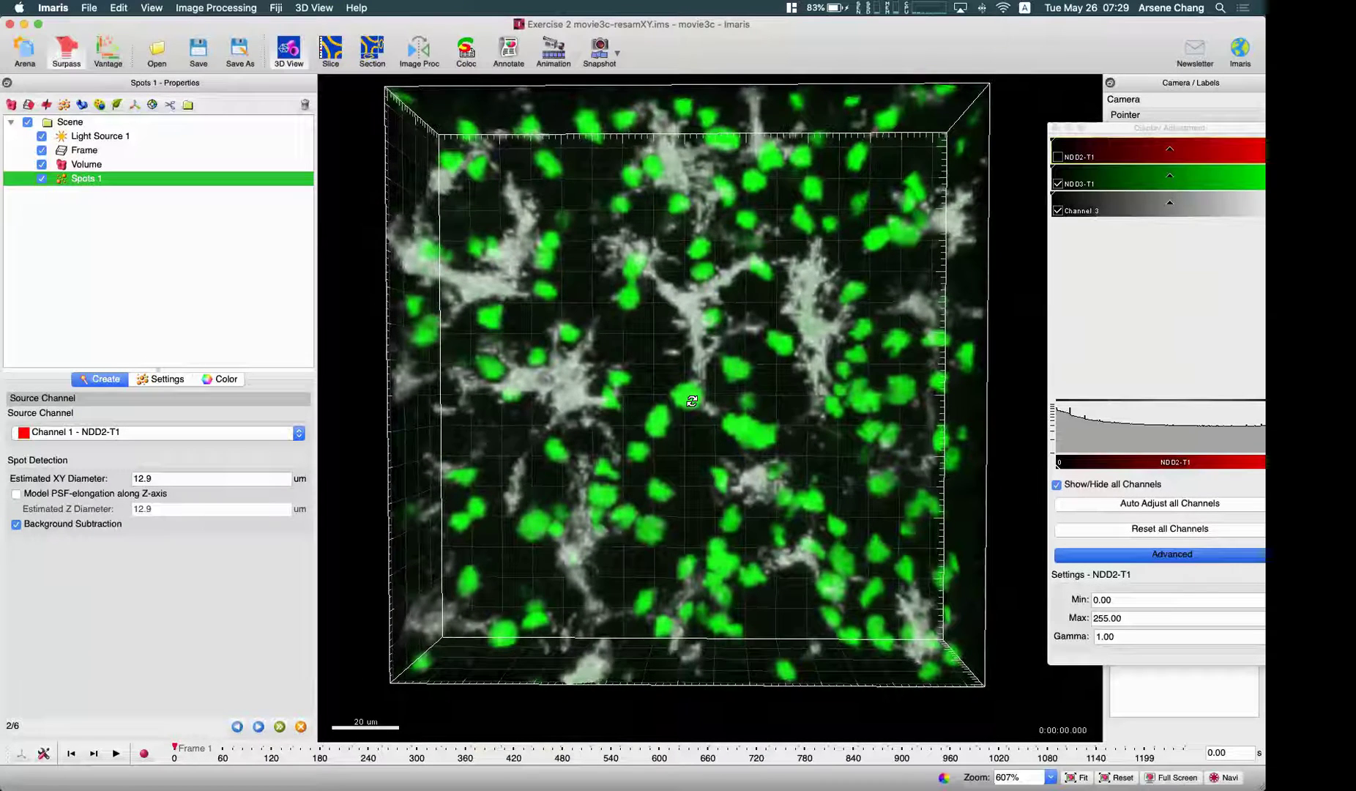
- Set the spot detection's source channel to Channel 2 - NDD3-T1
scroll(692, 410, down, 5)
click(83, 433)
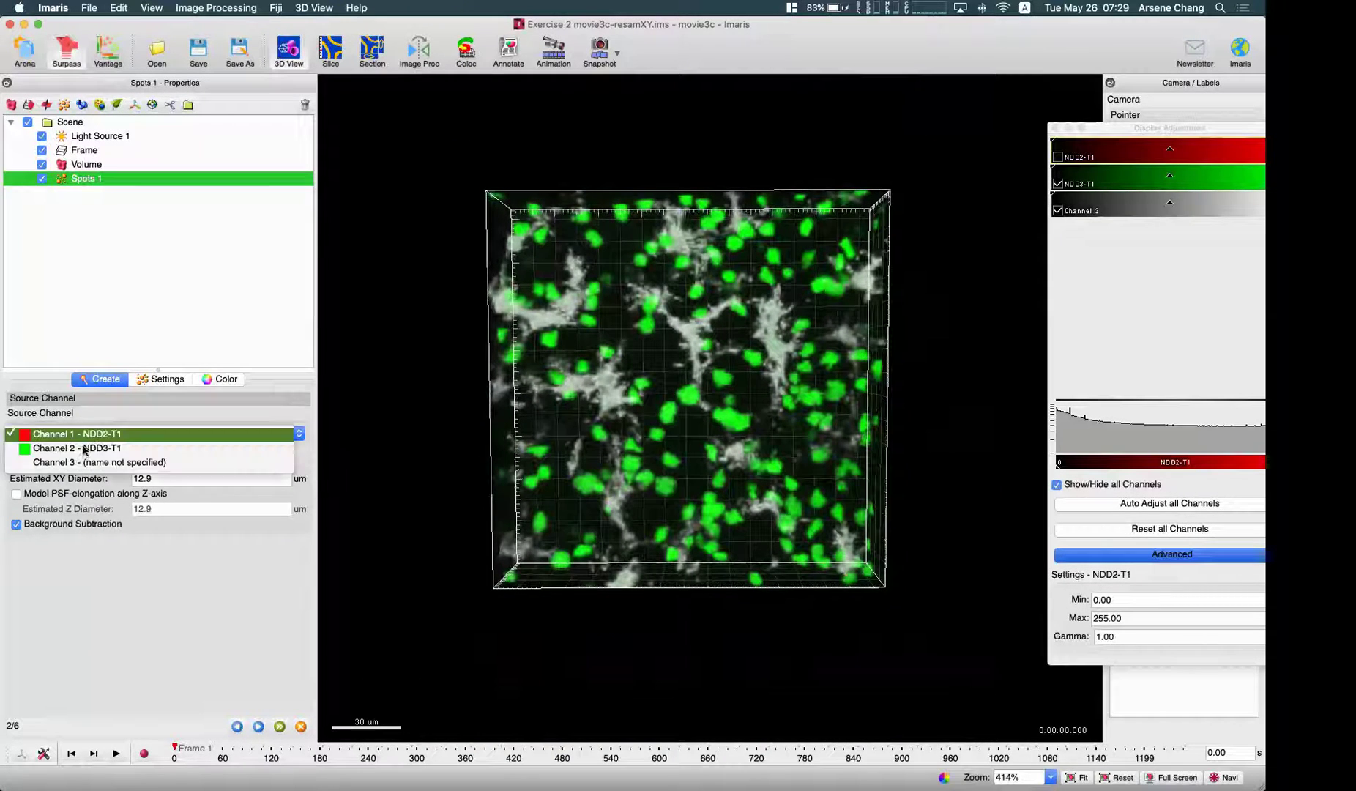
click(238, 448)
drag(462, 447, 466, 441)
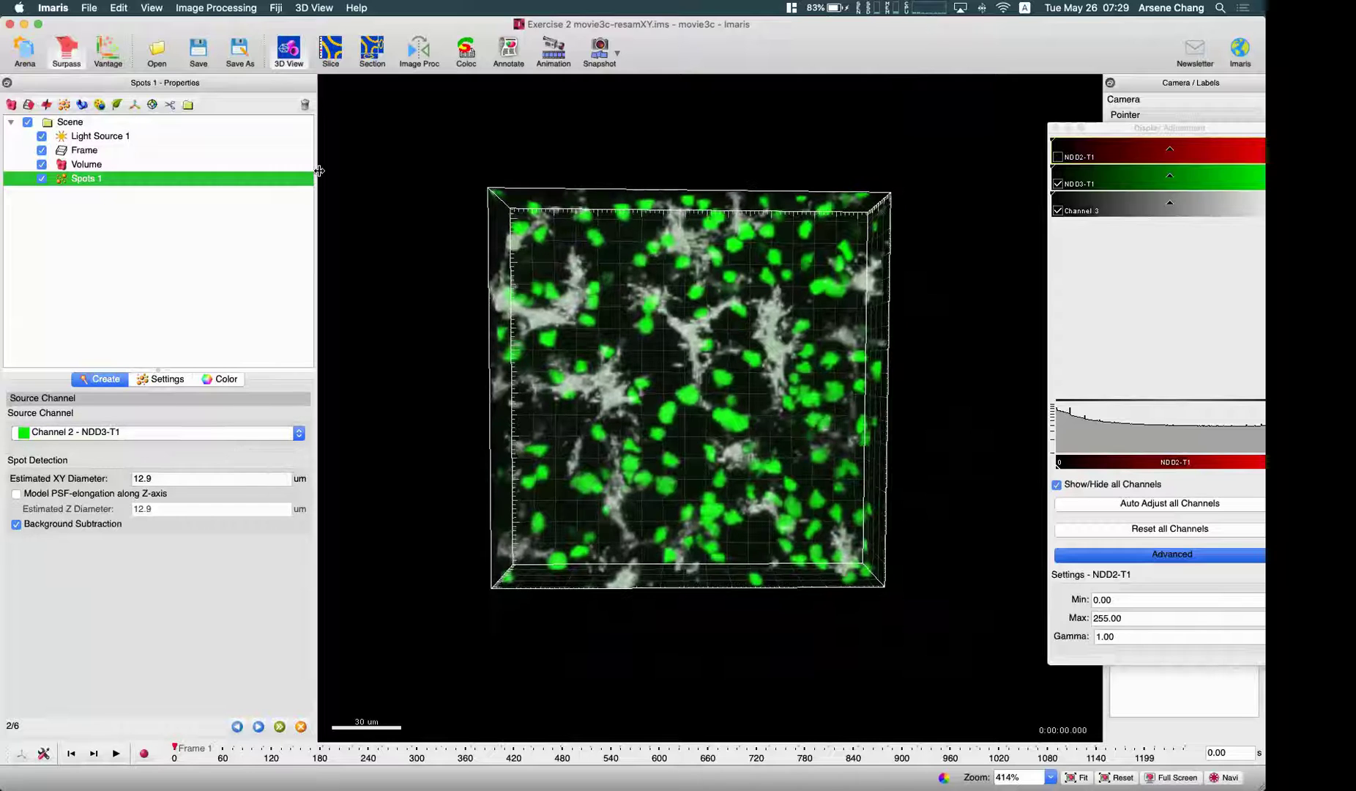
- Measure the diameters of several green cells with lines in the Slice view
click(334, 49)
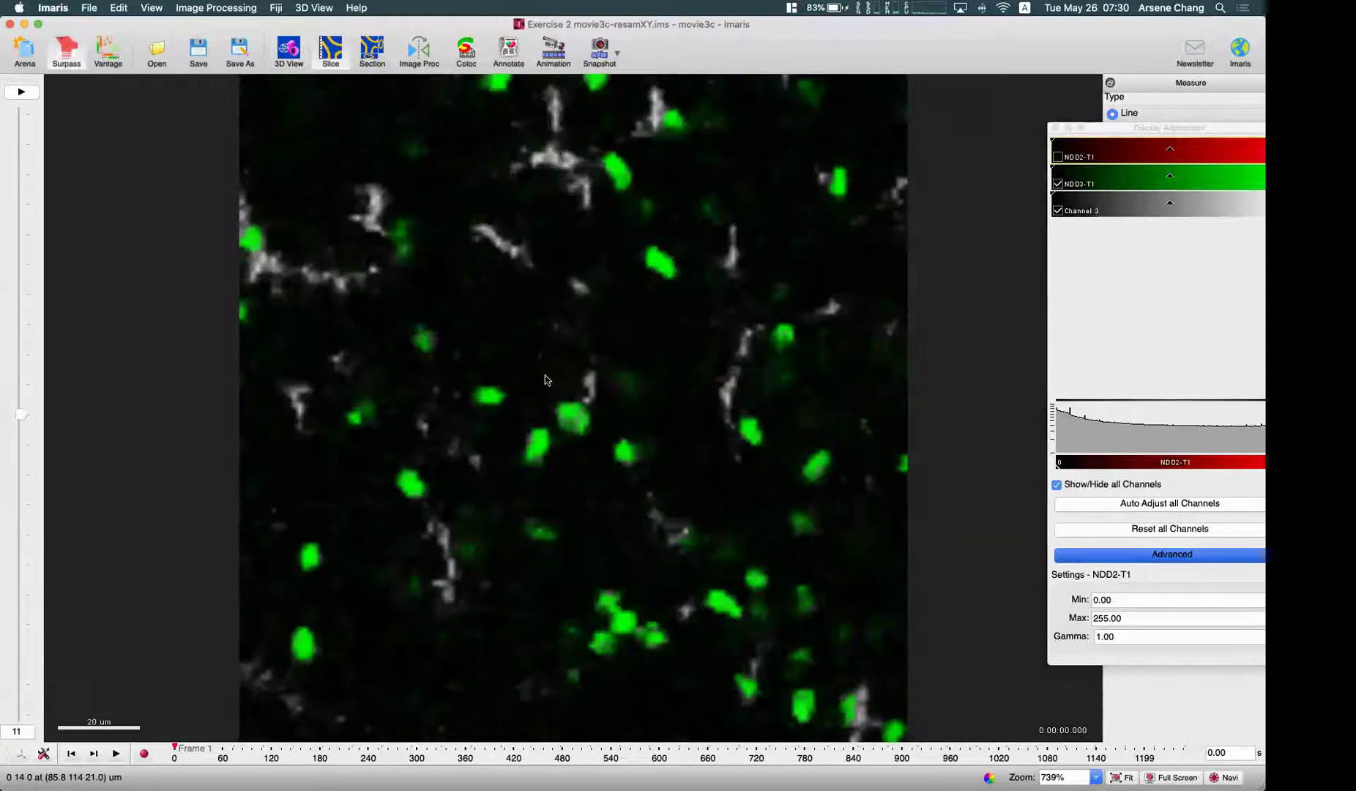
click(493, 405)
click(490, 387)
click(1055, 128)
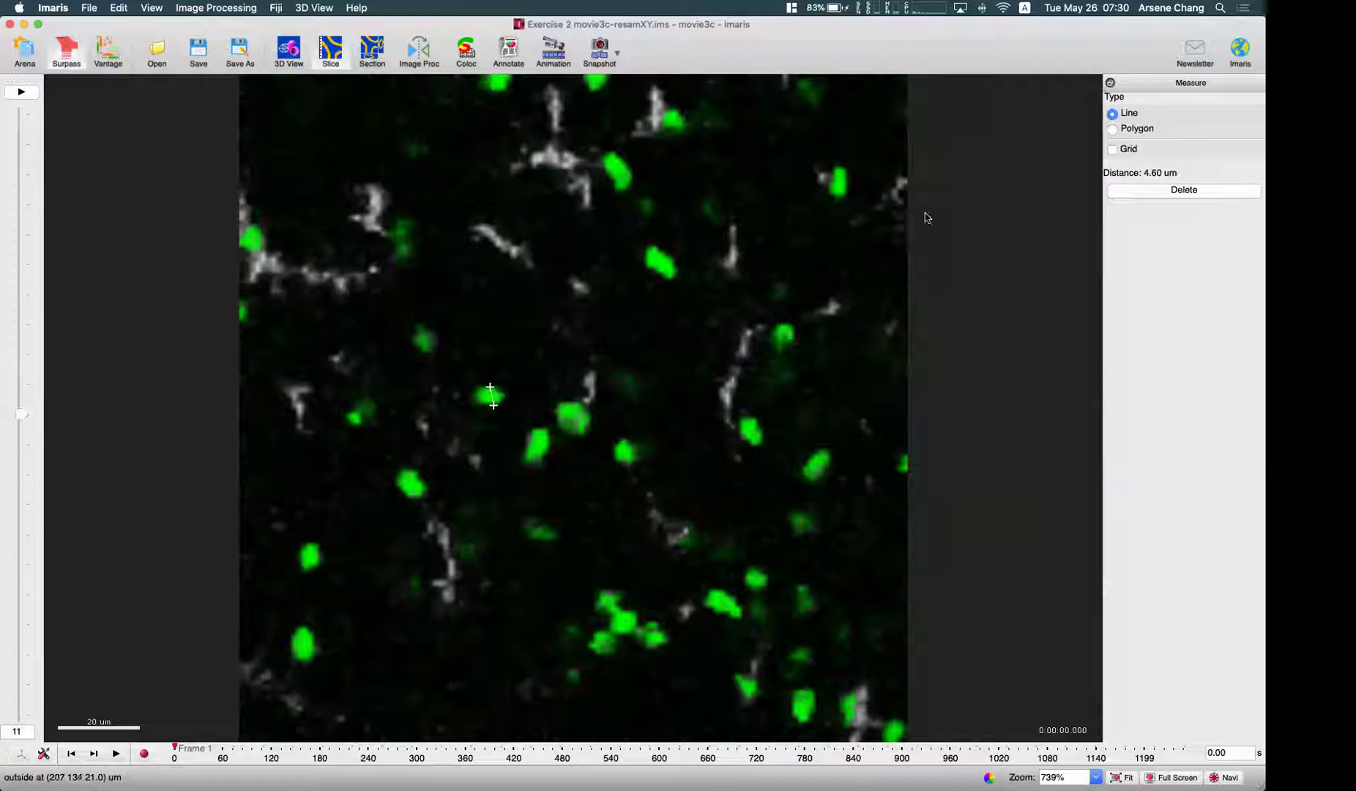
click(560, 426)
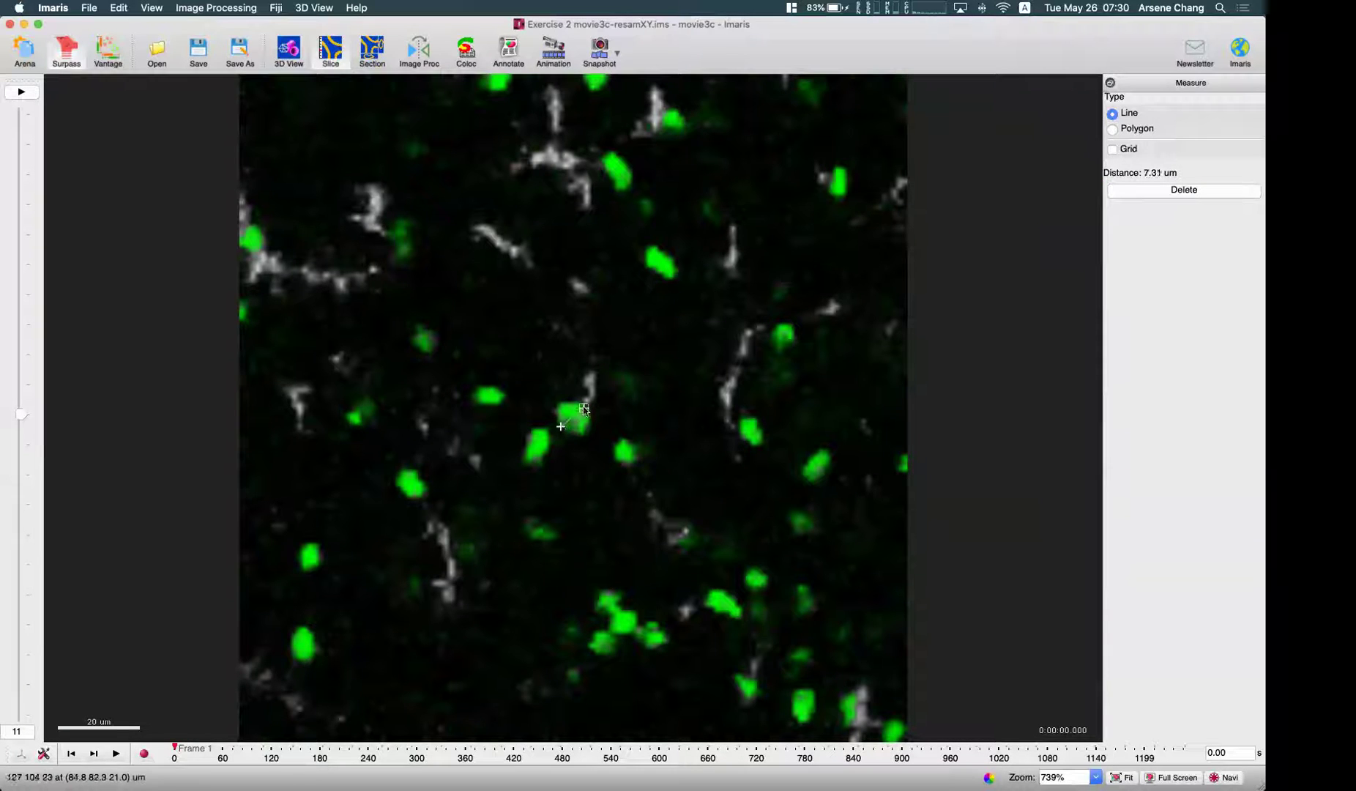
click(652, 272)
click(666, 260)
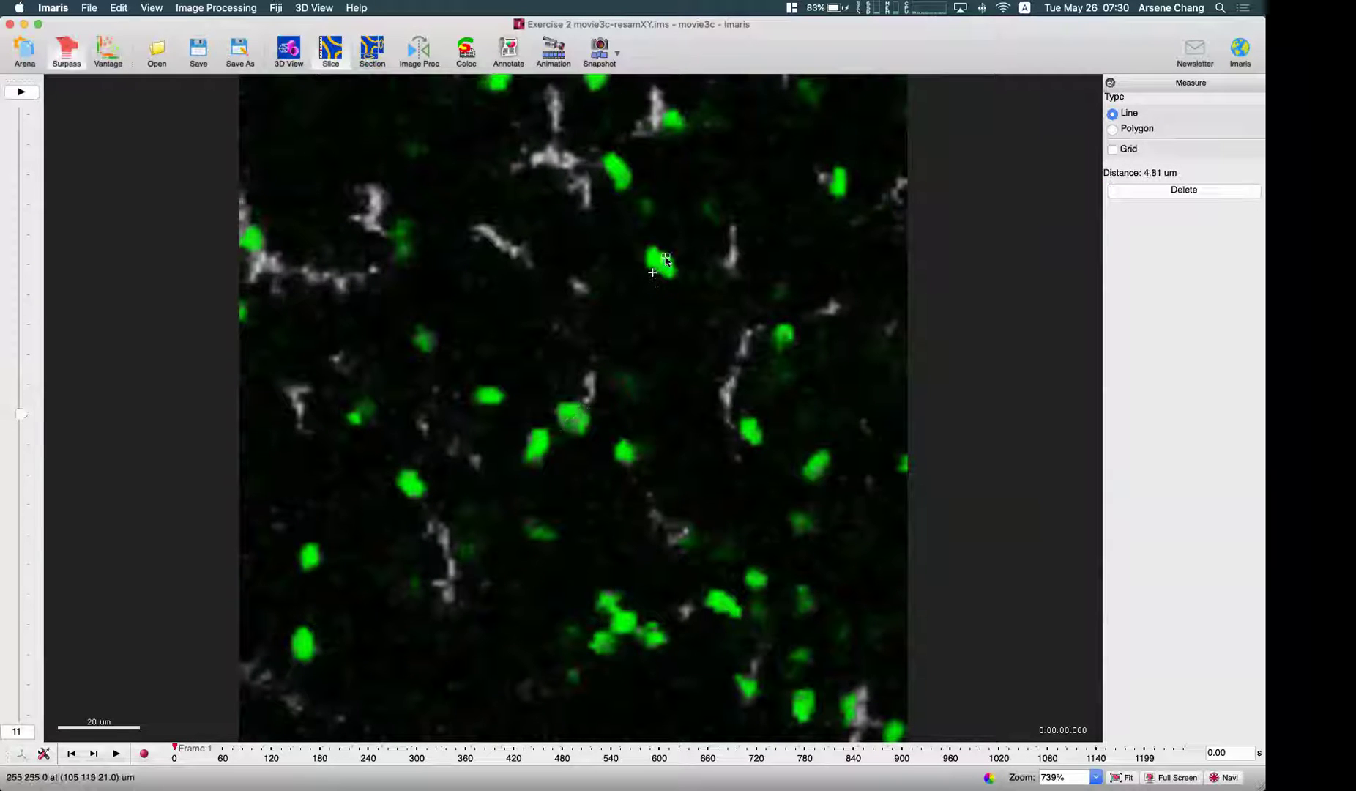
- Back in the 3D view, set the estimated XY diameter to 5 um and run the spot detection
click(288, 51)
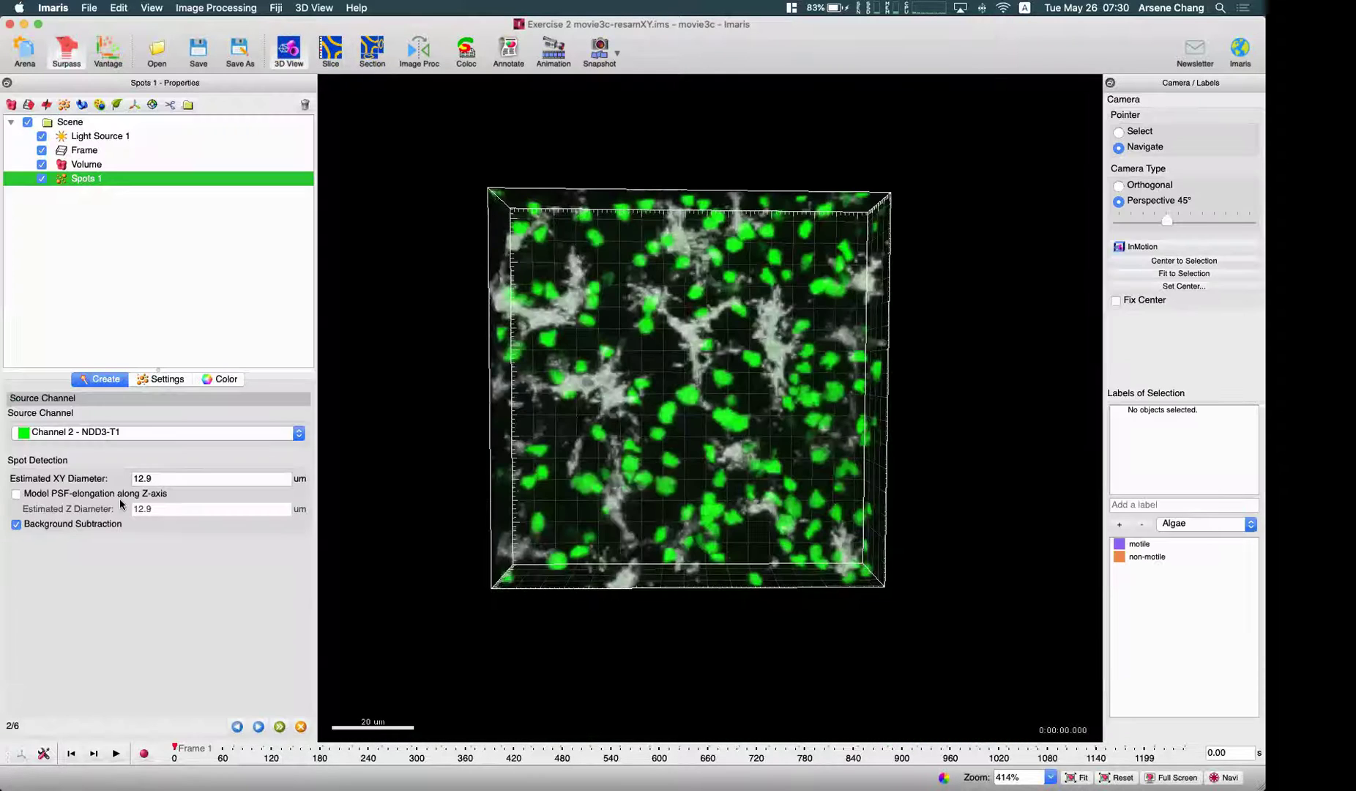
click(167, 478)
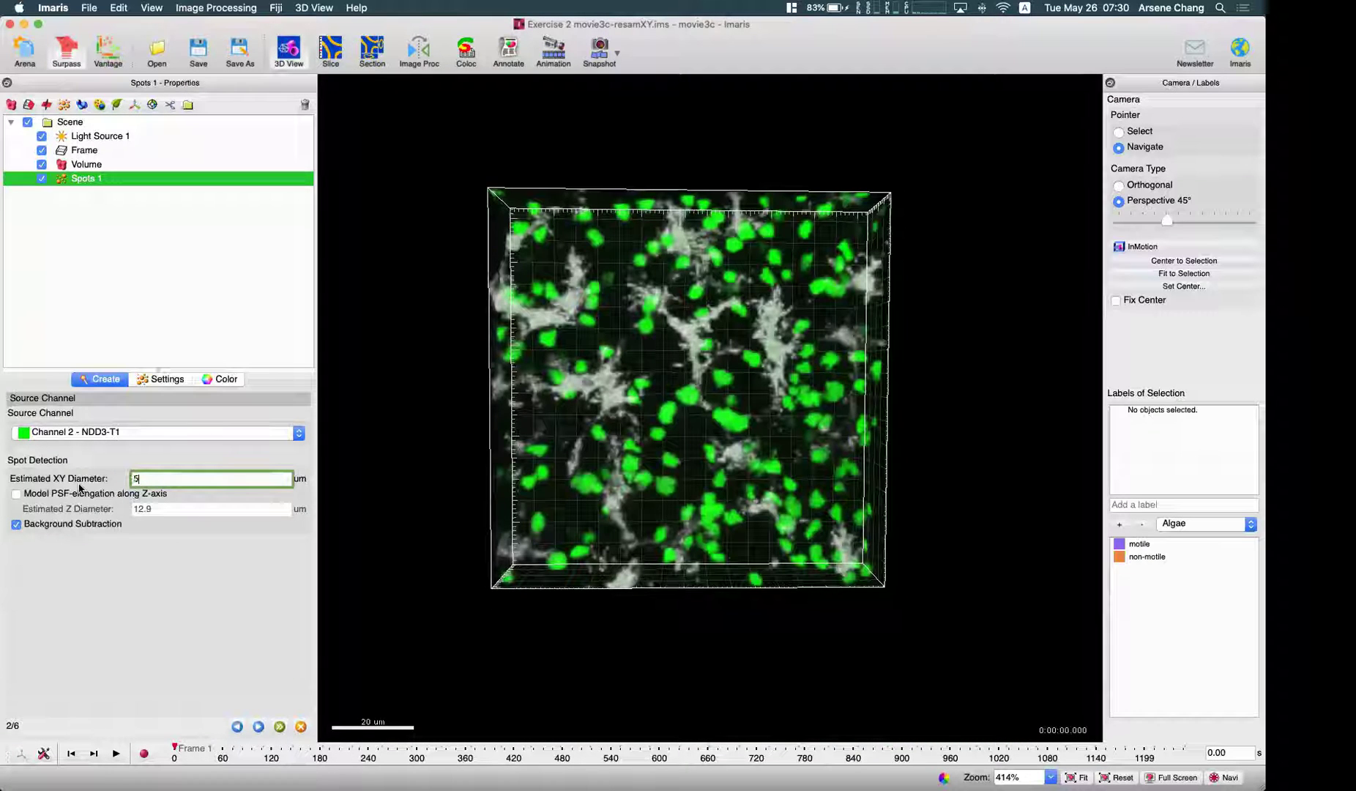
text(5)
click(258, 726)
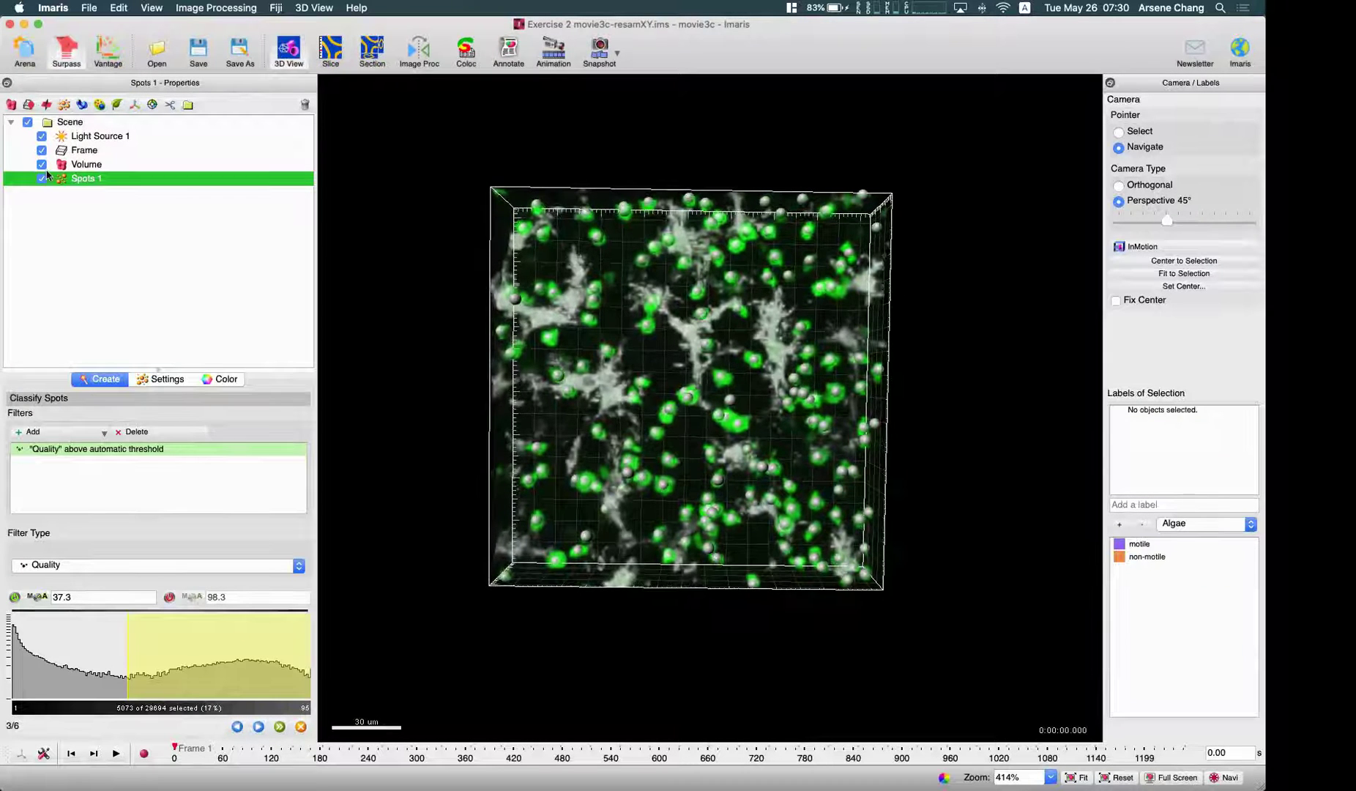
- Hide Channel 3 in the display adjustment so only NDD3-T1 is shown with the spots
key(super+d)
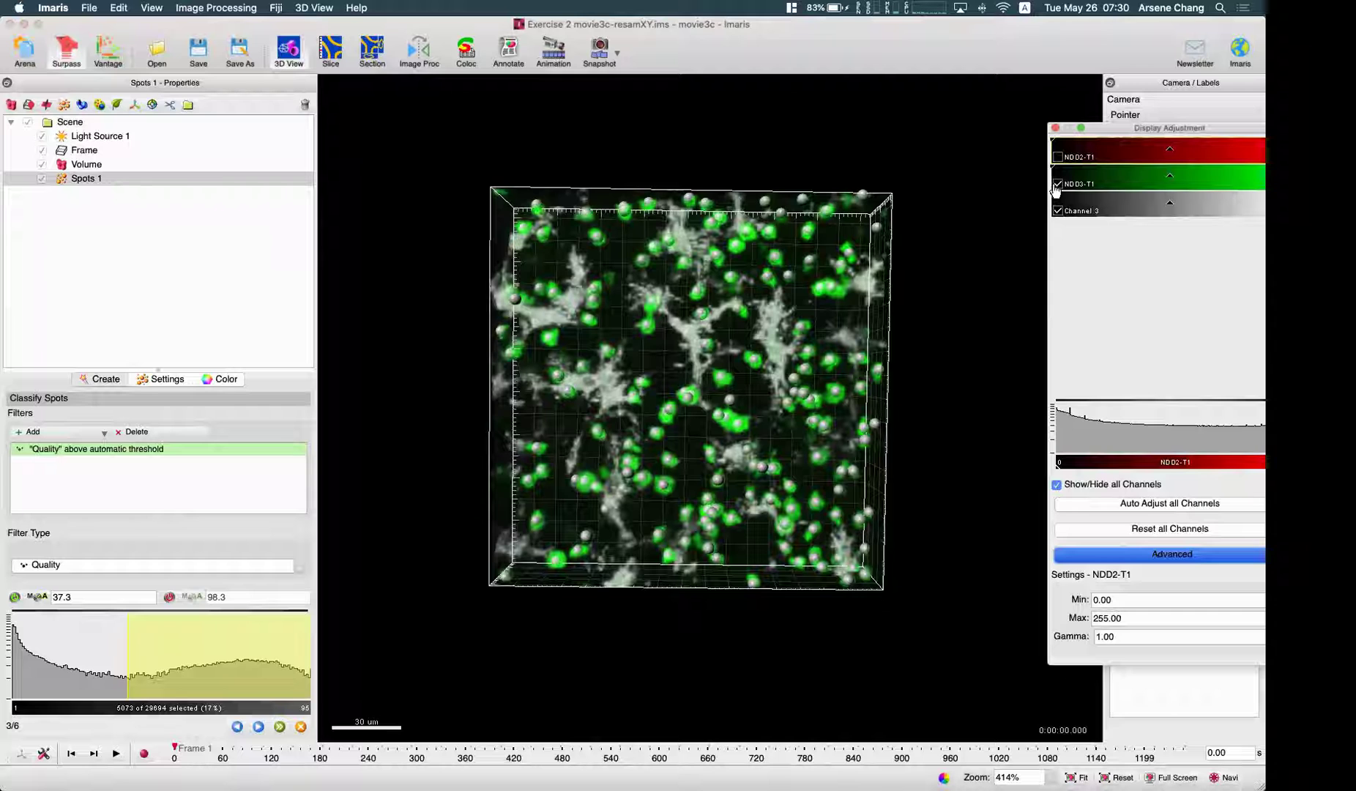
click(1058, 183)
click(1057, 183)
click(1057, 210)
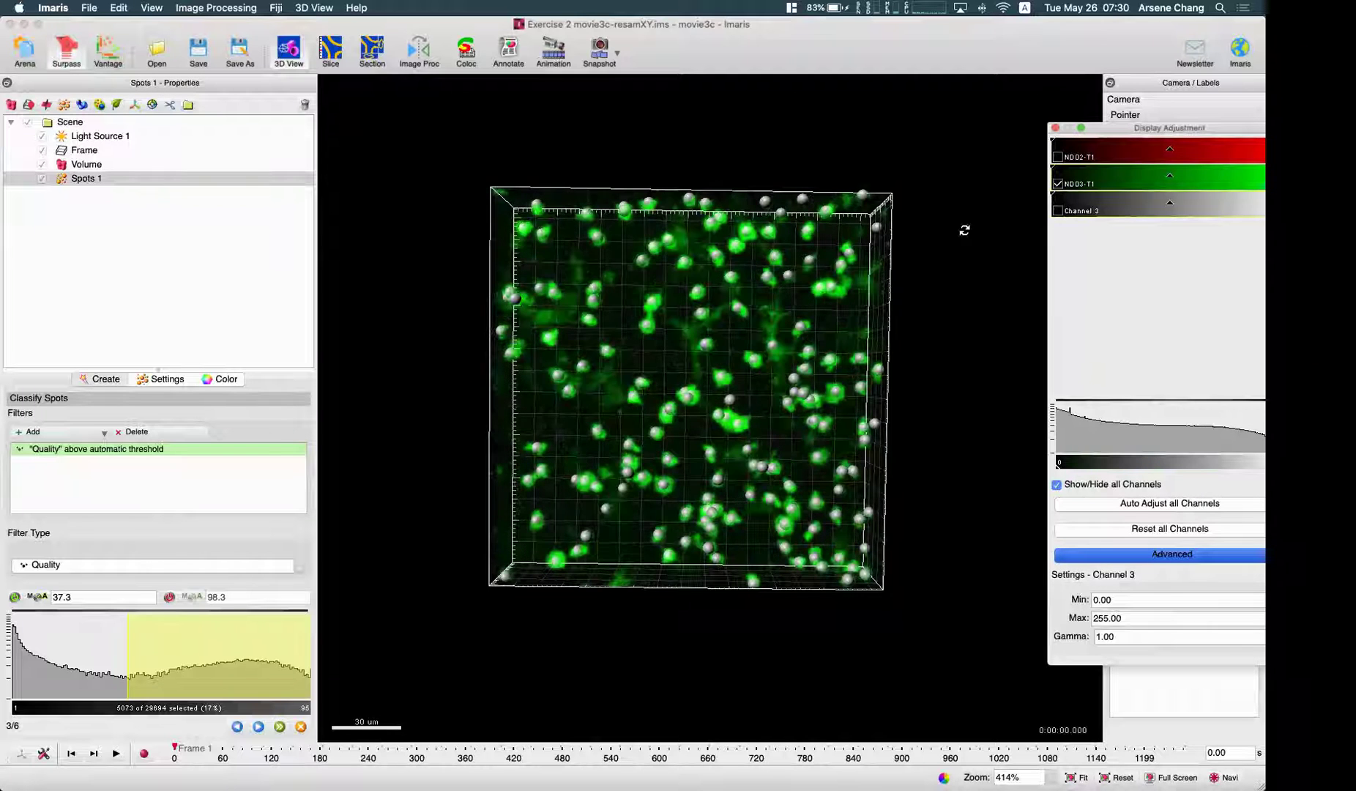
- Check the detected spots over time, accept the automatic Quality threshold without spot edits and proceed to the tracking settings
drag(789, 457, 793, 439)
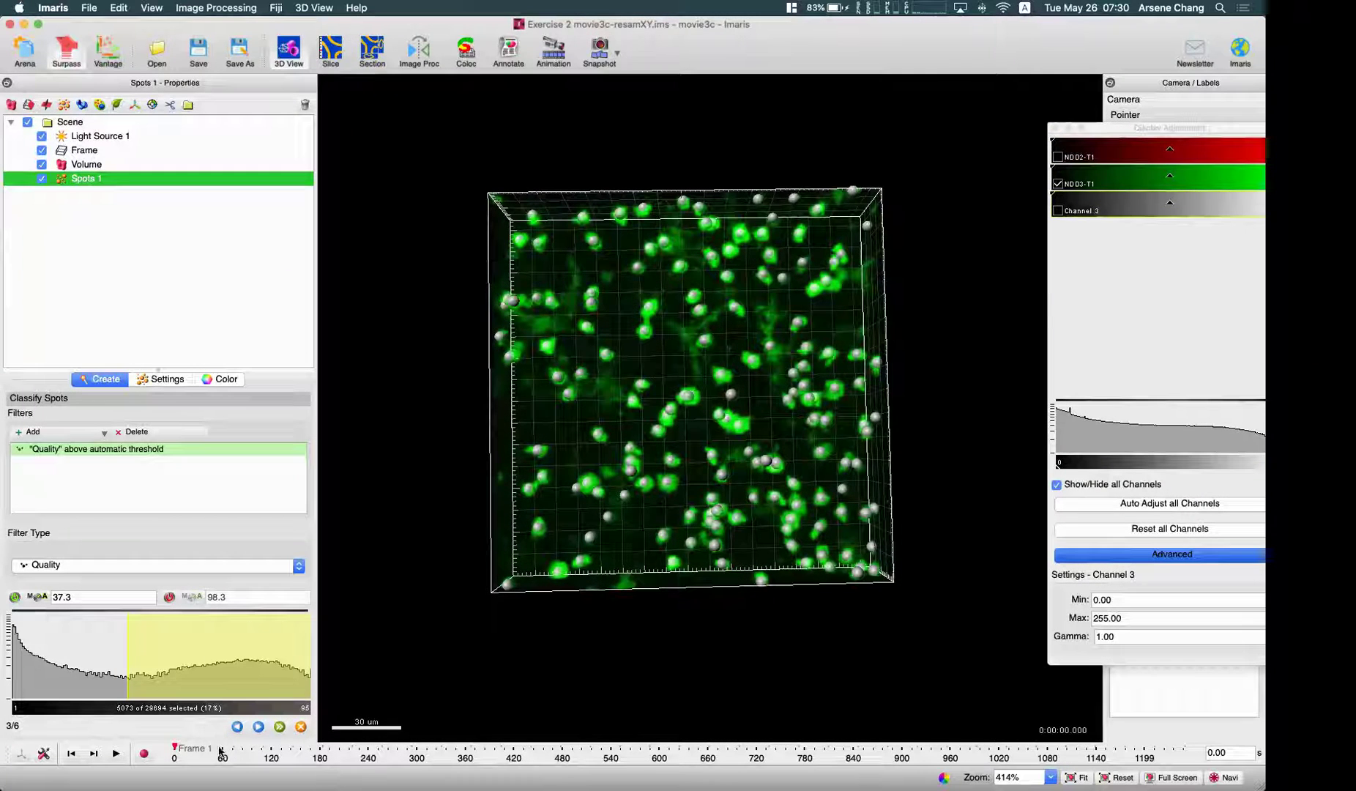
drag(192, 745, 356, 719)
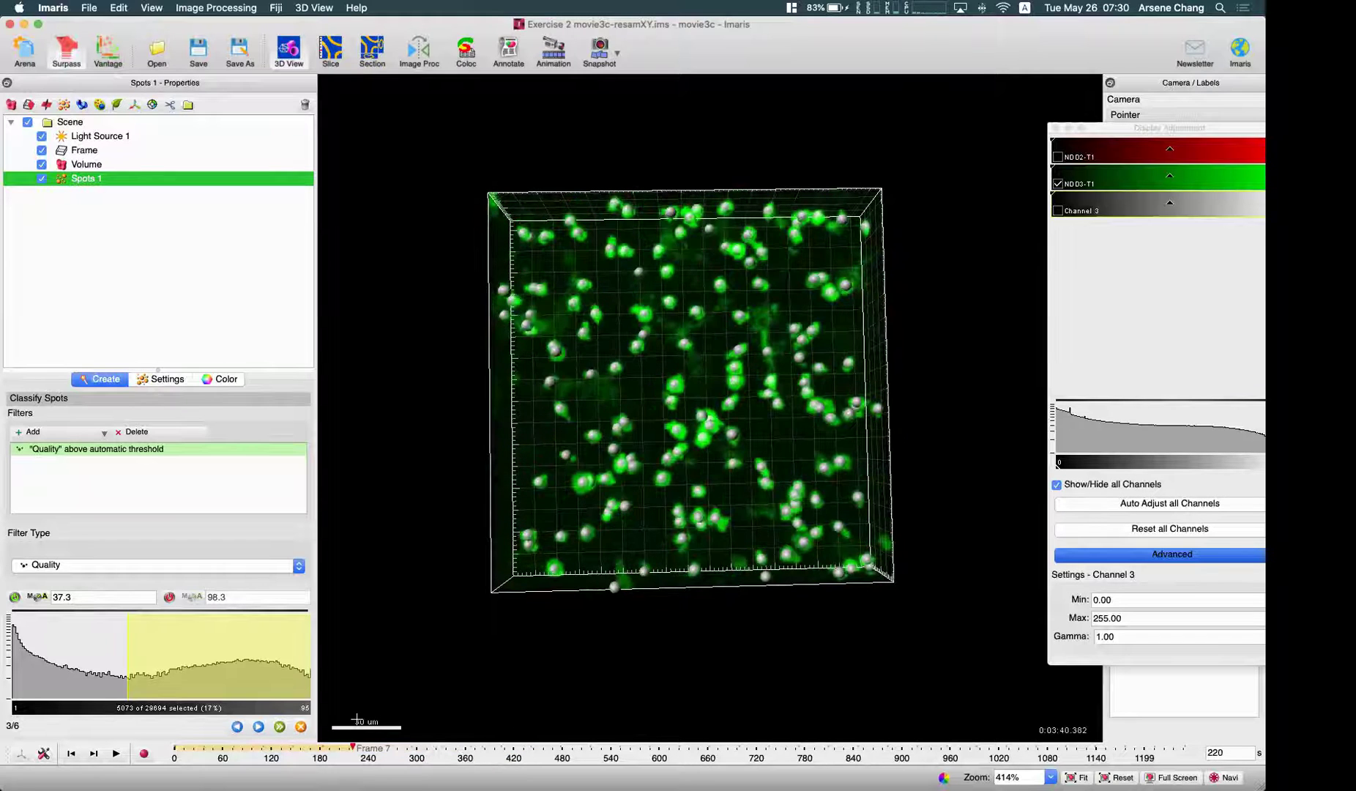
drag(467, 712, 939, 659)
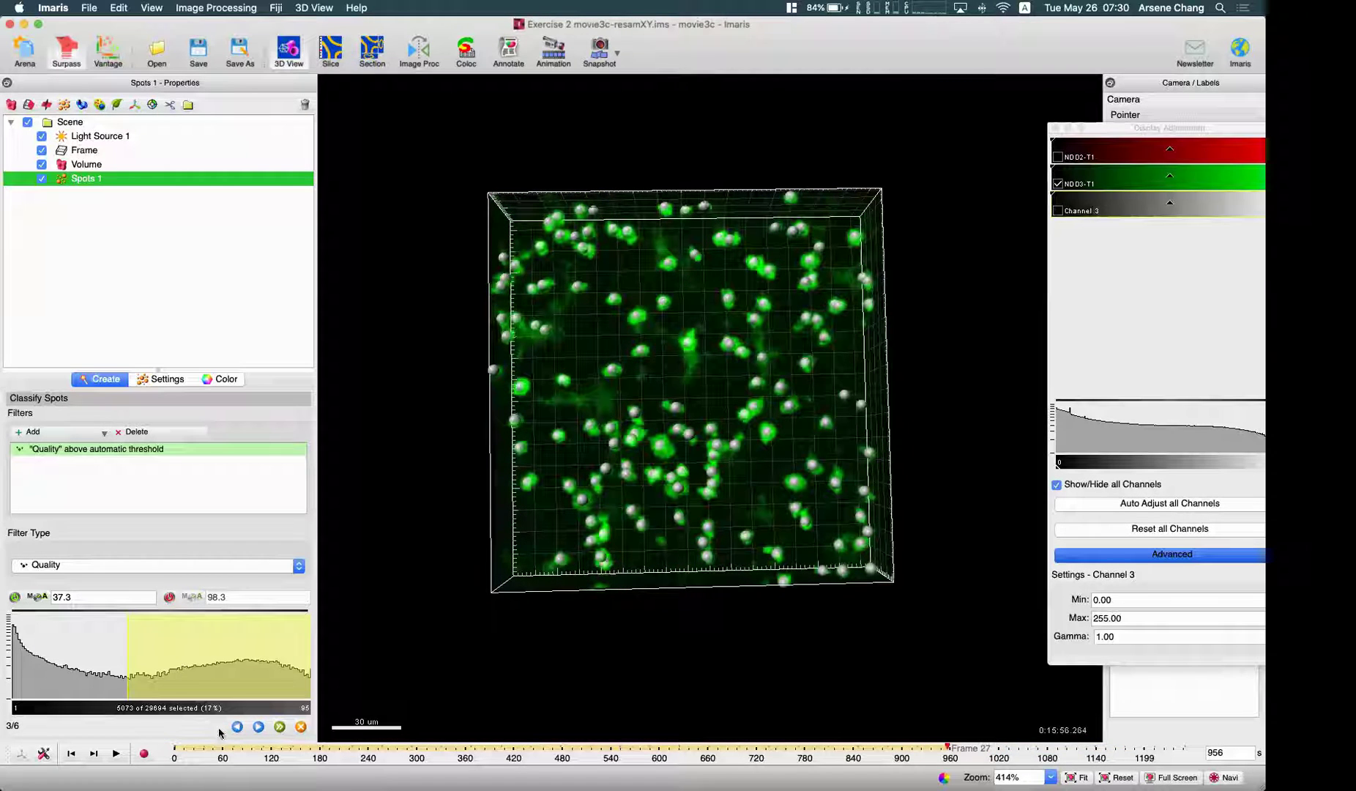
click(258, 726)
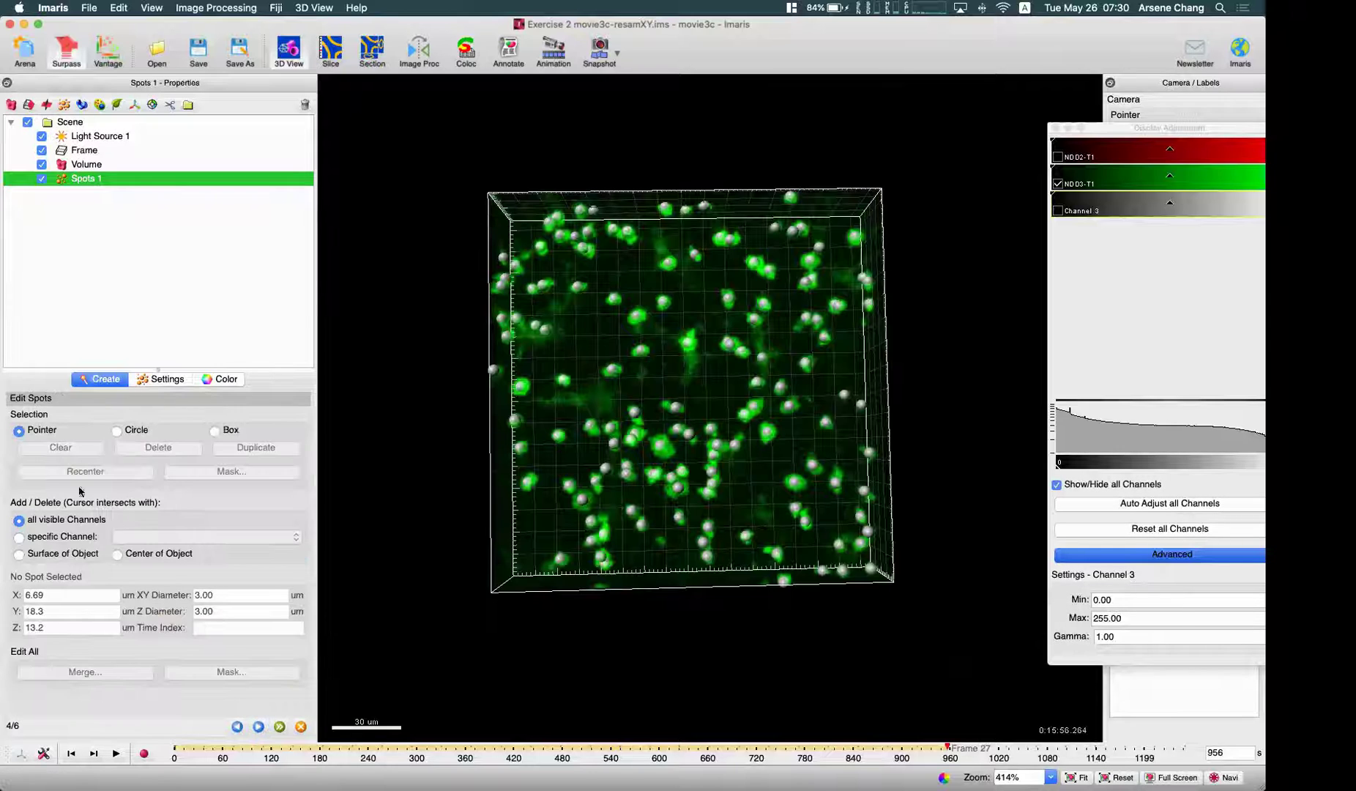
click(259, 727)
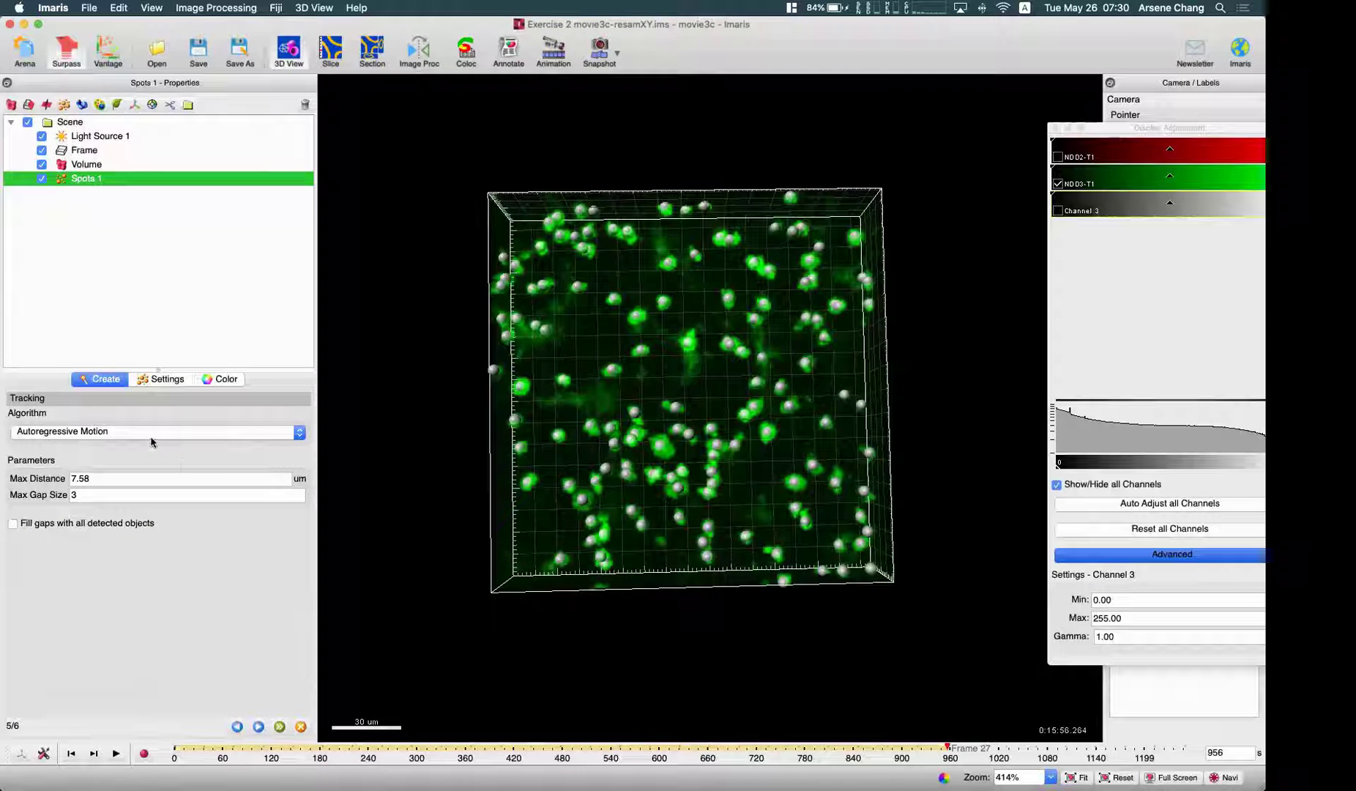
- Step back and forth through the frames in the Slice view to examine how far cells move between time points
drag(719, 499, 715, 493)
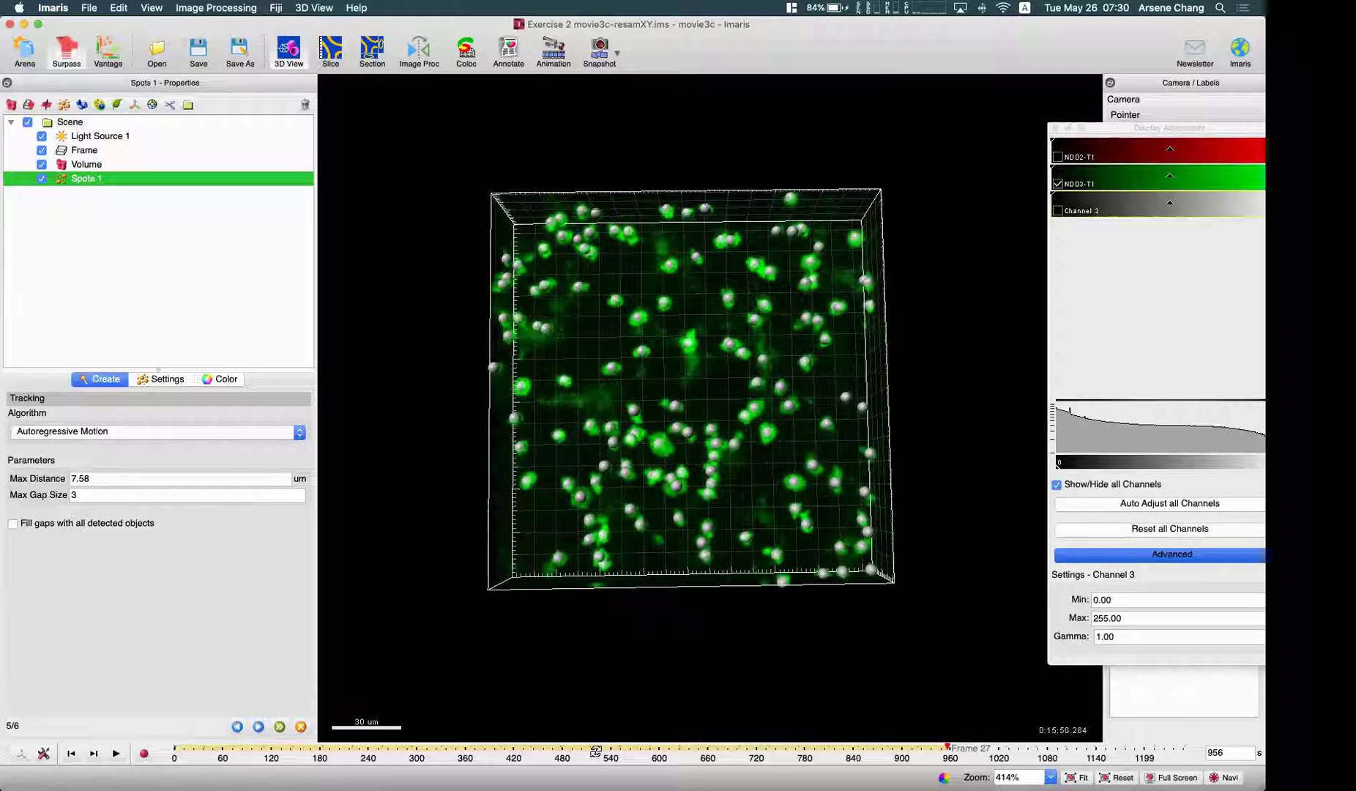
click(330, 50)
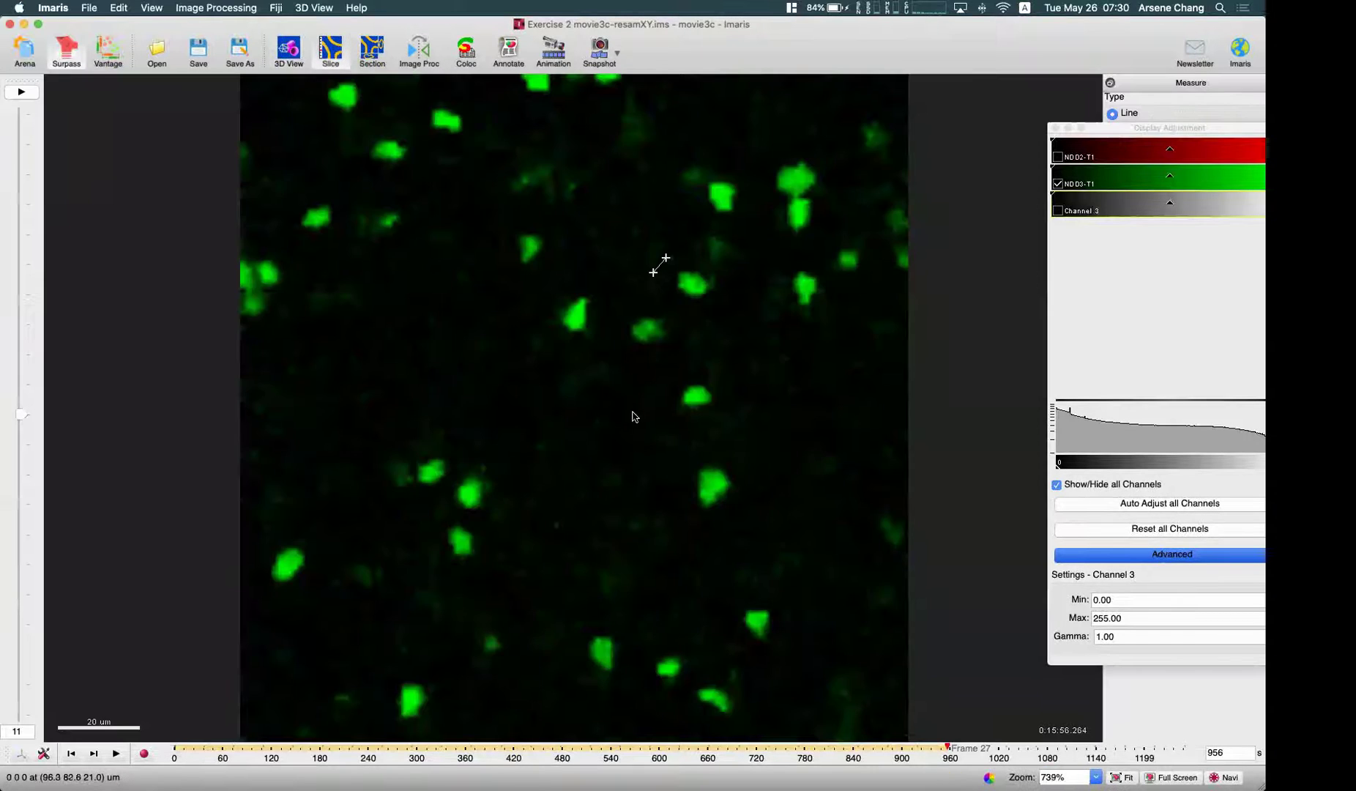
click(93, 753)
click(93, 754)
click(93, 753)
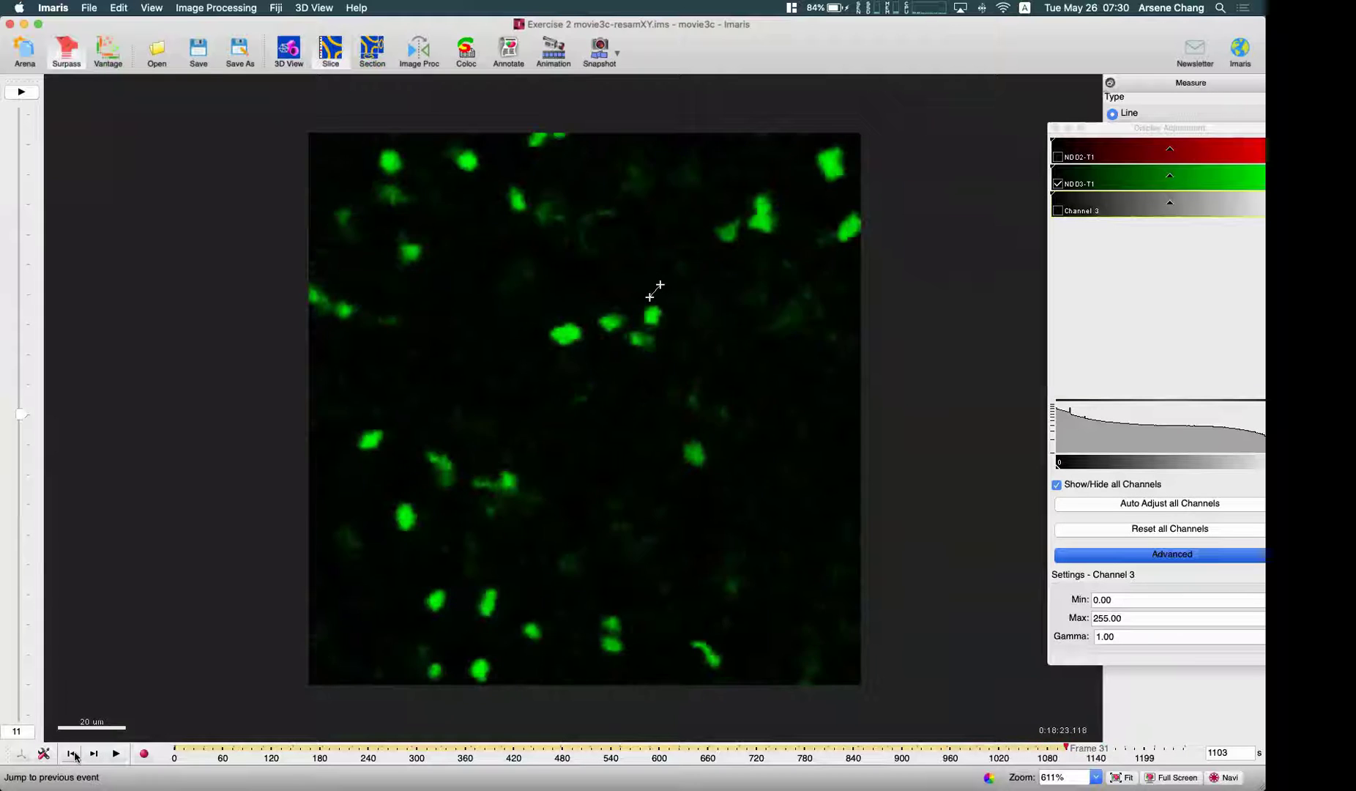
click(72, 754)
click(73, 753)
click(72, 754)
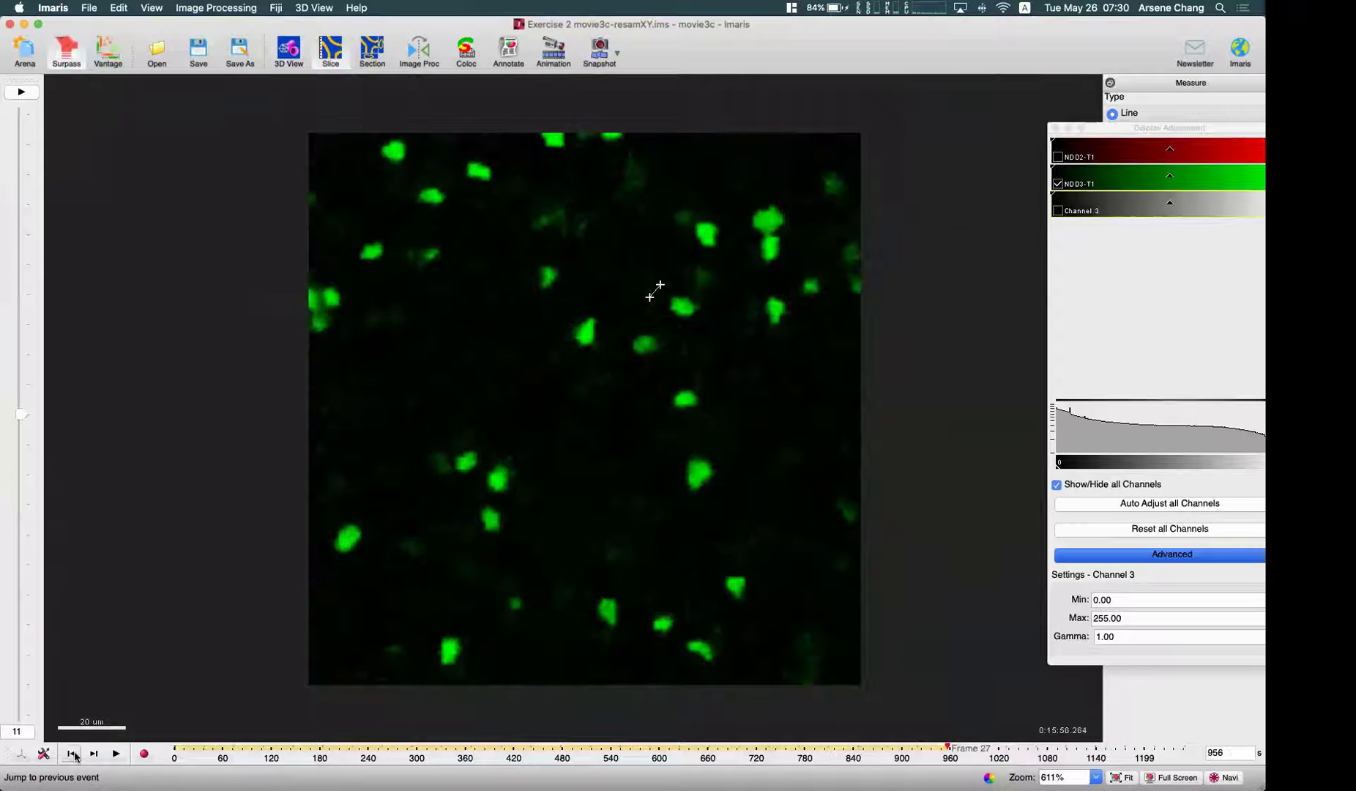
click(91, 754)
click(90, 754)
click(88, 754)
click(89, 754)
click(74, 755)
click(74, 754)
click(73, 755)
click(73, 755)
click(73, 754)
click(74, 754)
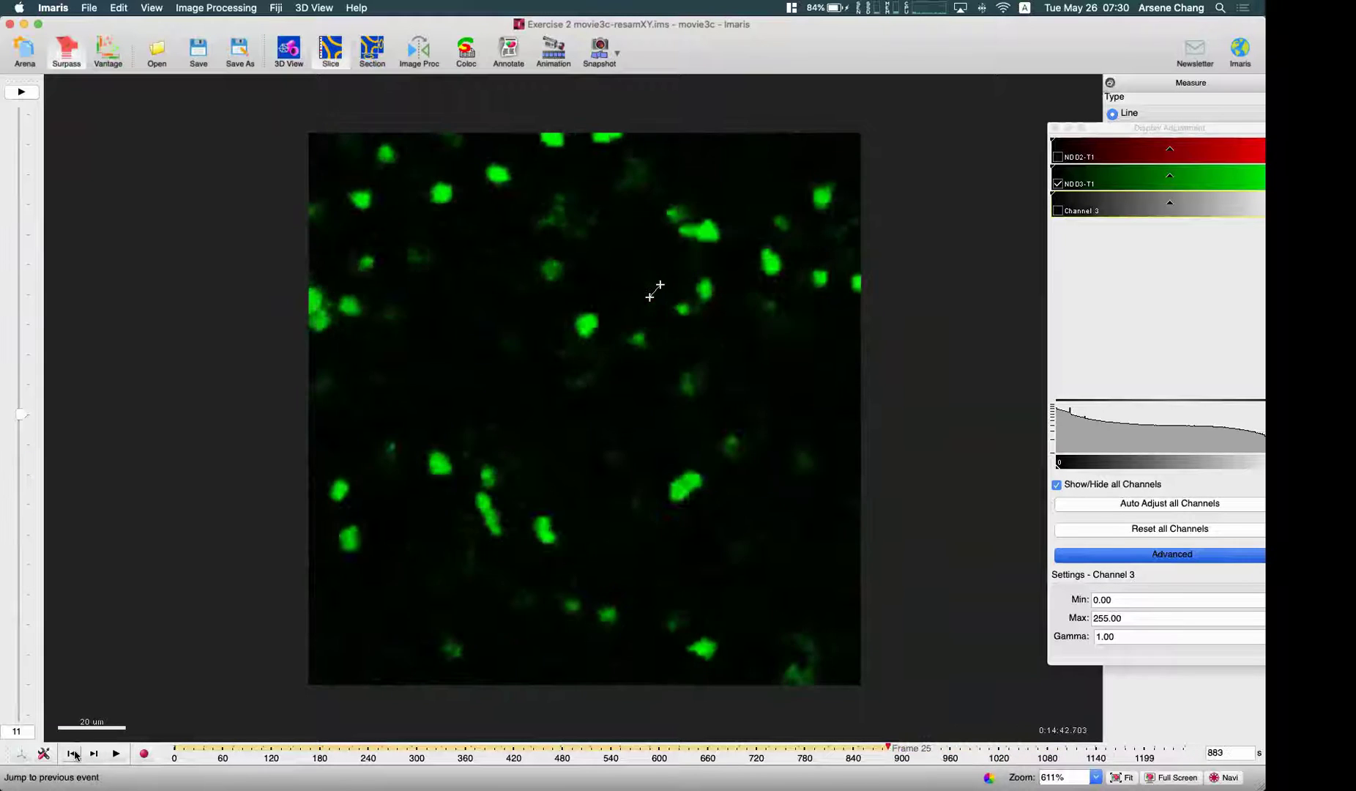
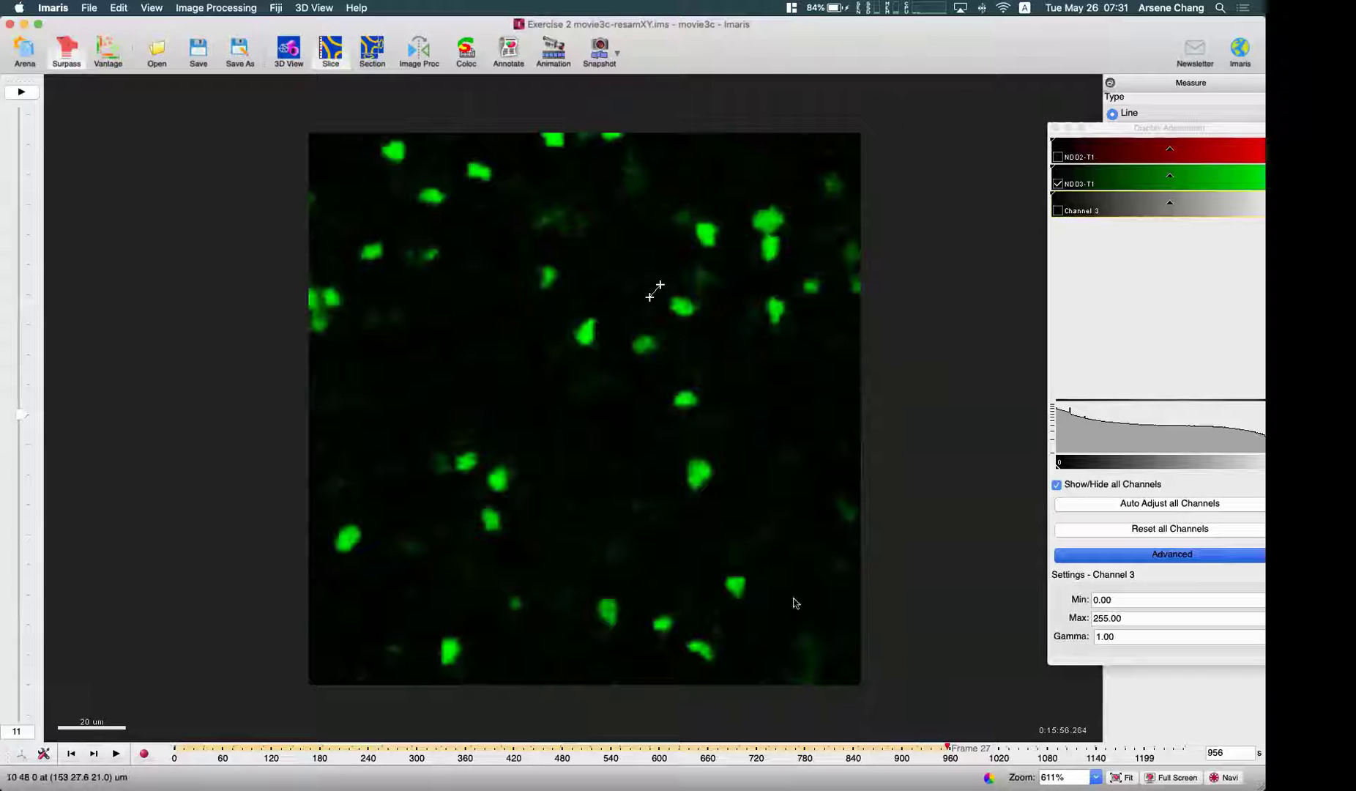
- Measure how far one cell moves from frame 27 to frame 28 and close the Display Adjustment window
click(699, 470)
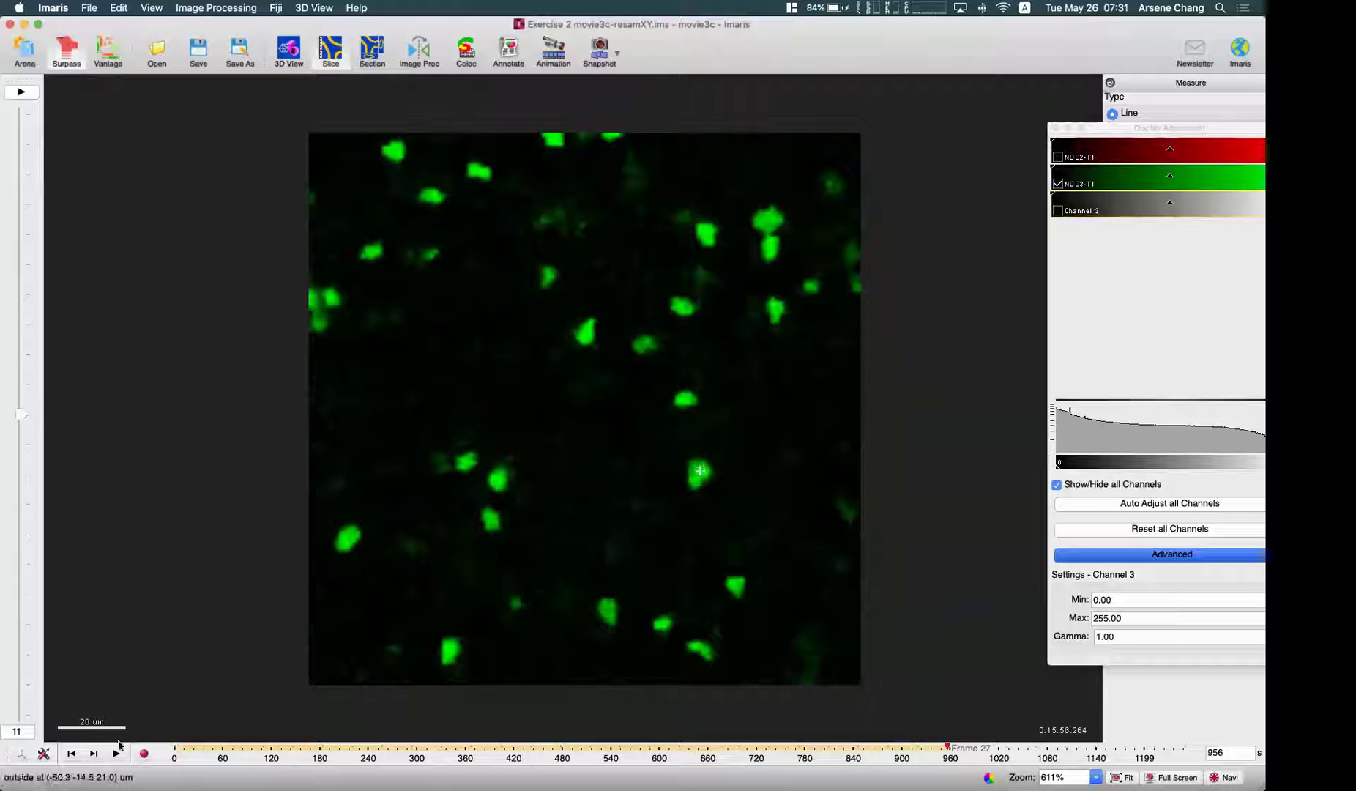
click(93, 753)
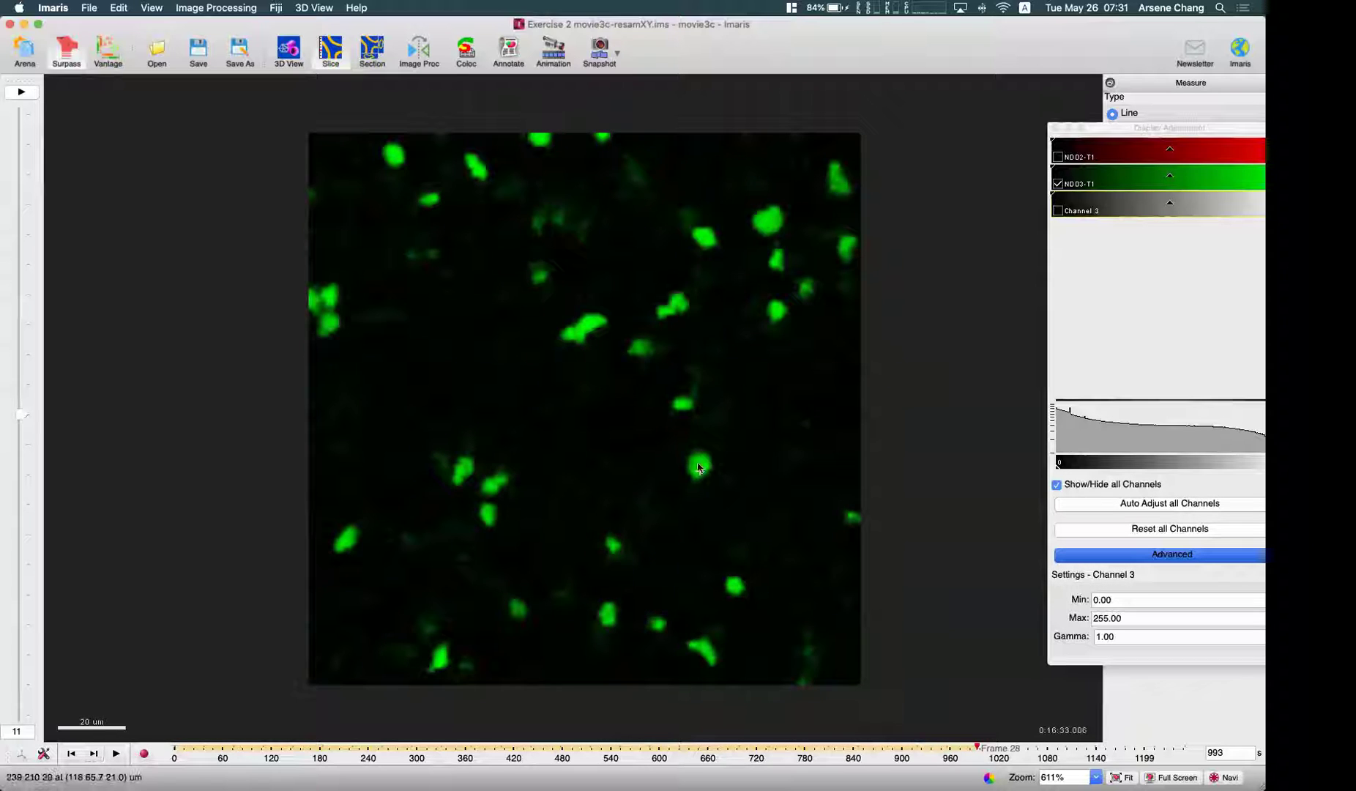
click(1054, 128)
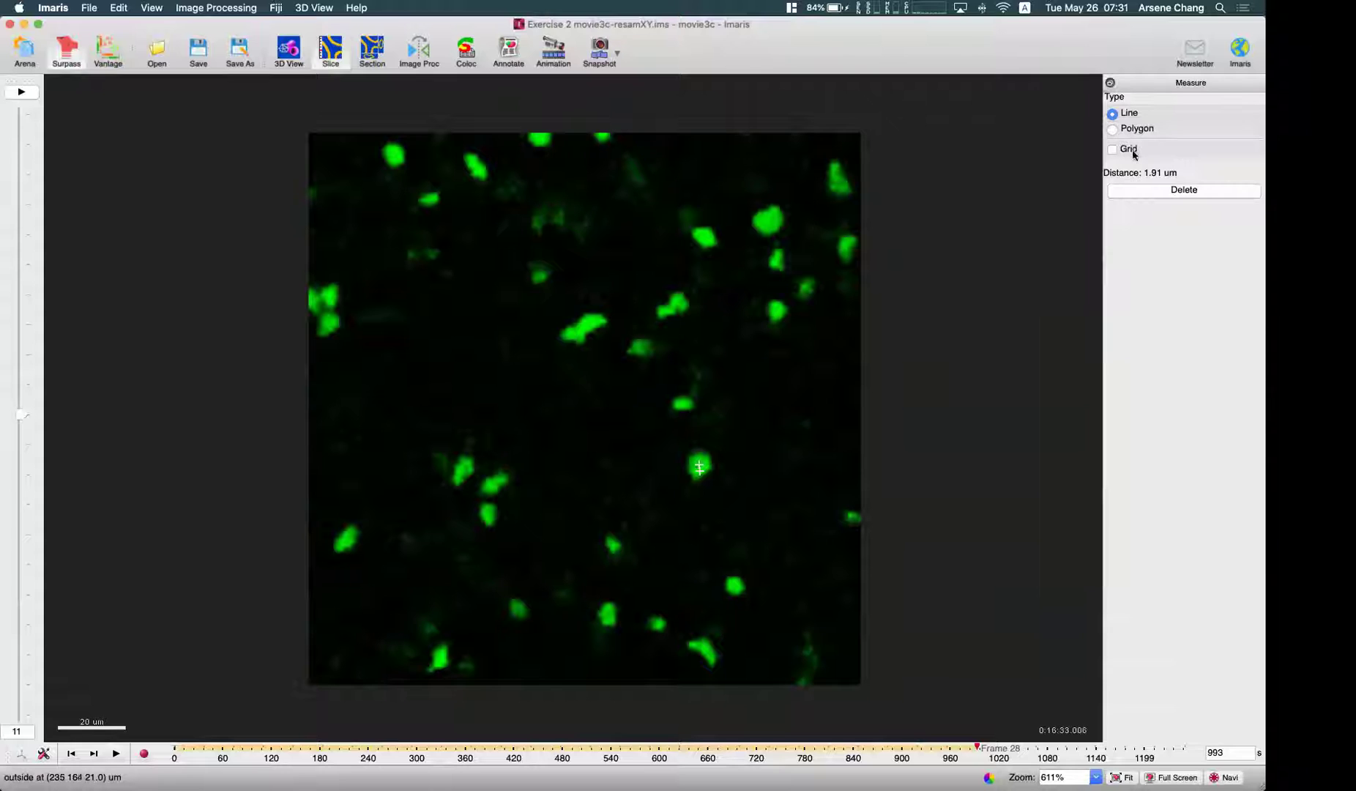
- Go back through the time series to frame 15 and measure the distance between a cell there and one in frame 16
click(71, 753)
click(71, 753)
click(71, 753)
click(71, 752)
click(71, 753)
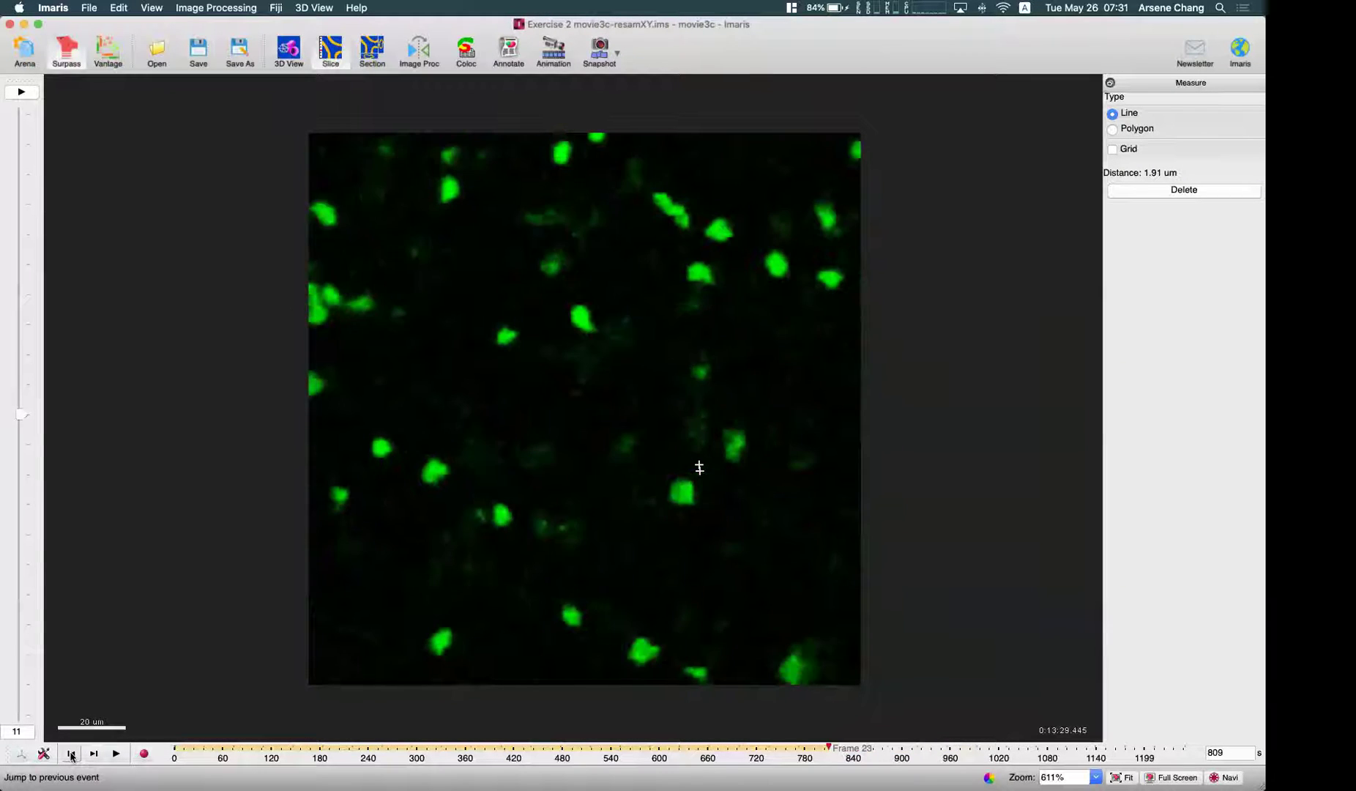
click(71, 753)
click(71, 753)
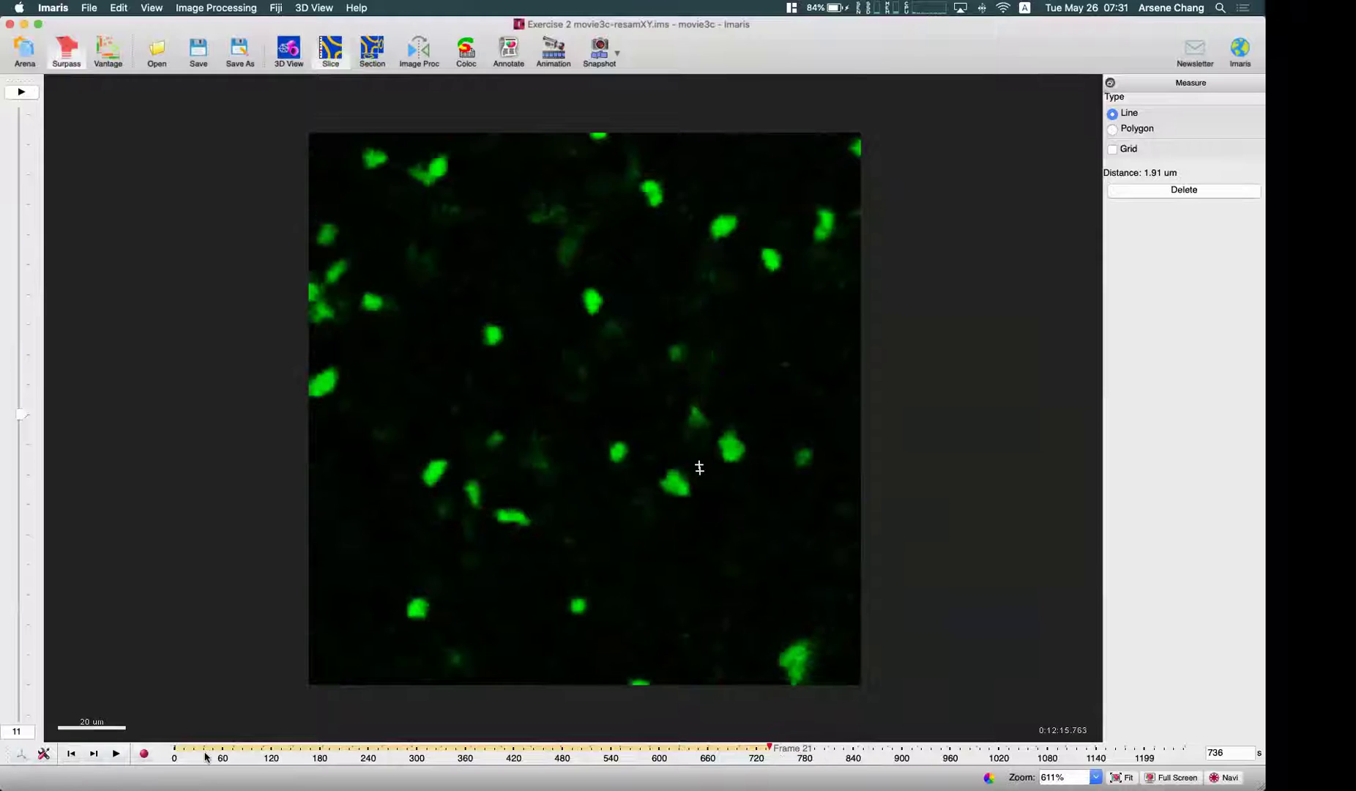
drag(772, 747, 628, 750)
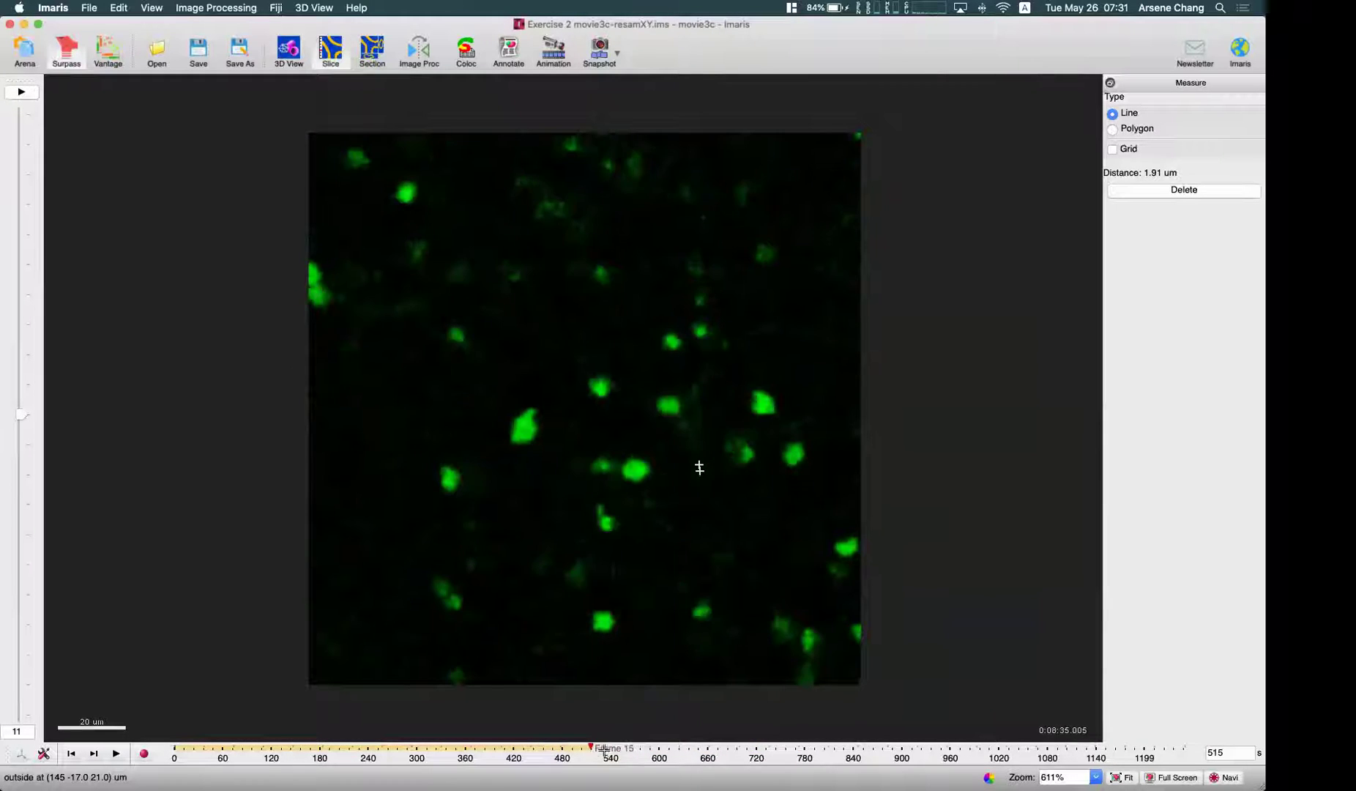
click(606, 747)
click(456, 336)
click(94, 753)
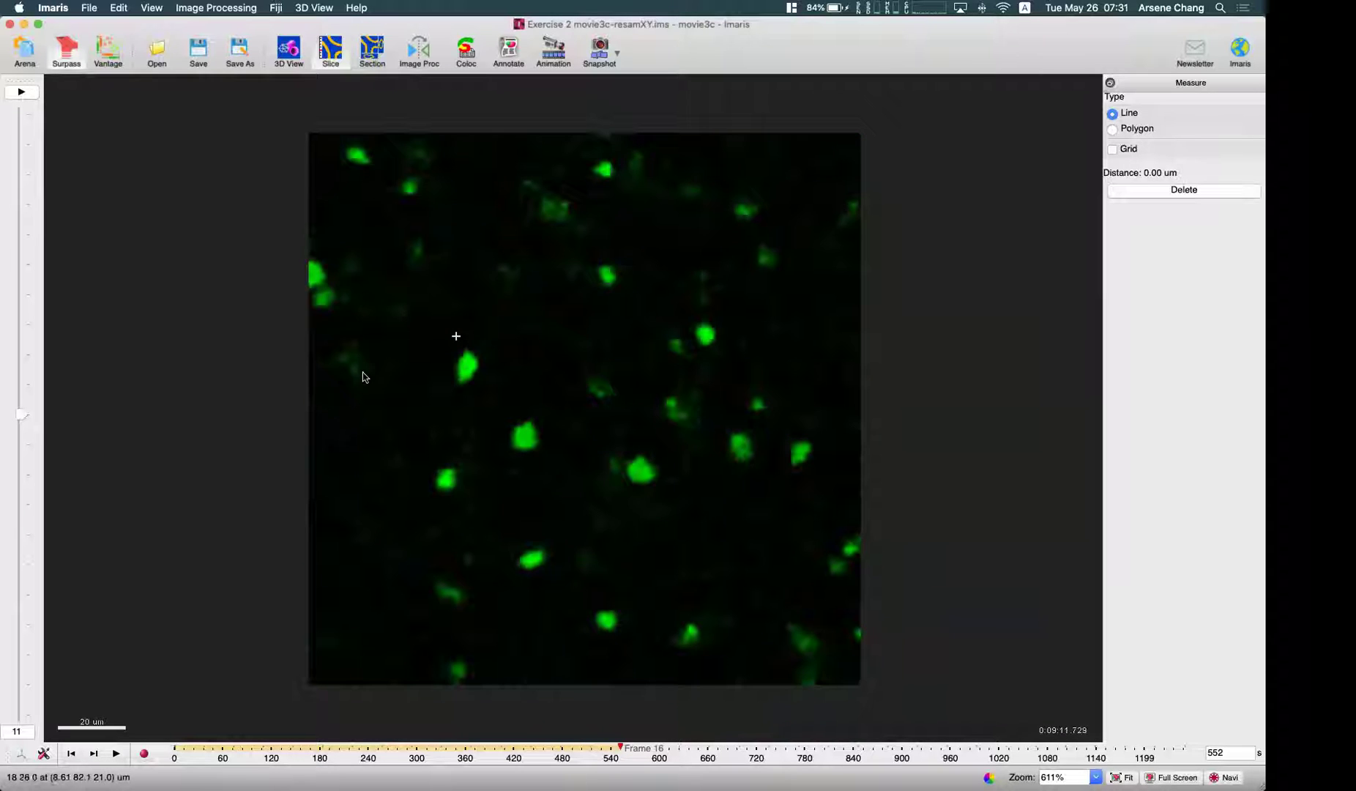
click(467, 369)
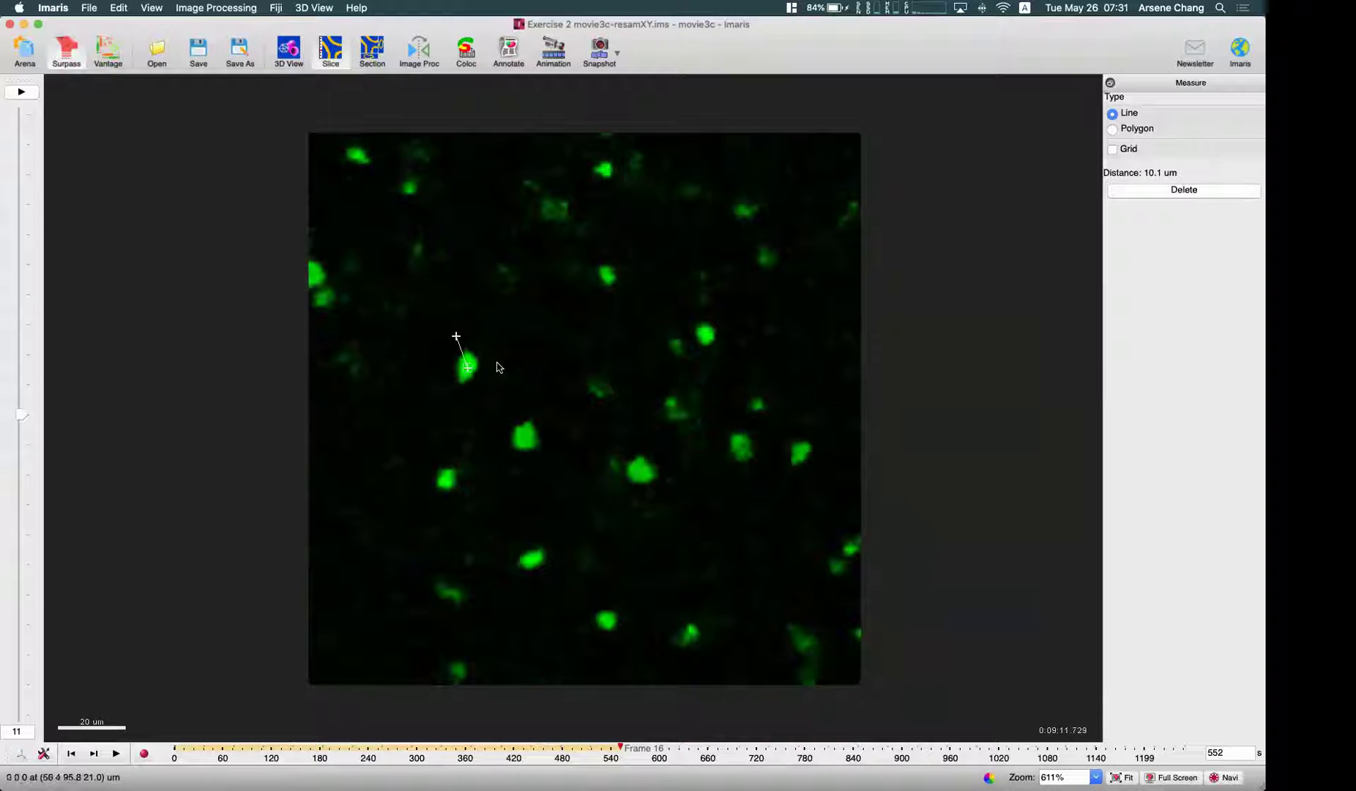
- Go back to frame 6 and measure the displacement of a single cell between frames 6 and 5
click(75, 753)
click(76, 753)
click(76, 753)
click(76, 753)
click(76, 752)
click(77, 752)
click(76, 752)
click(76, 752)
click(76, 752)
click(76, 752)
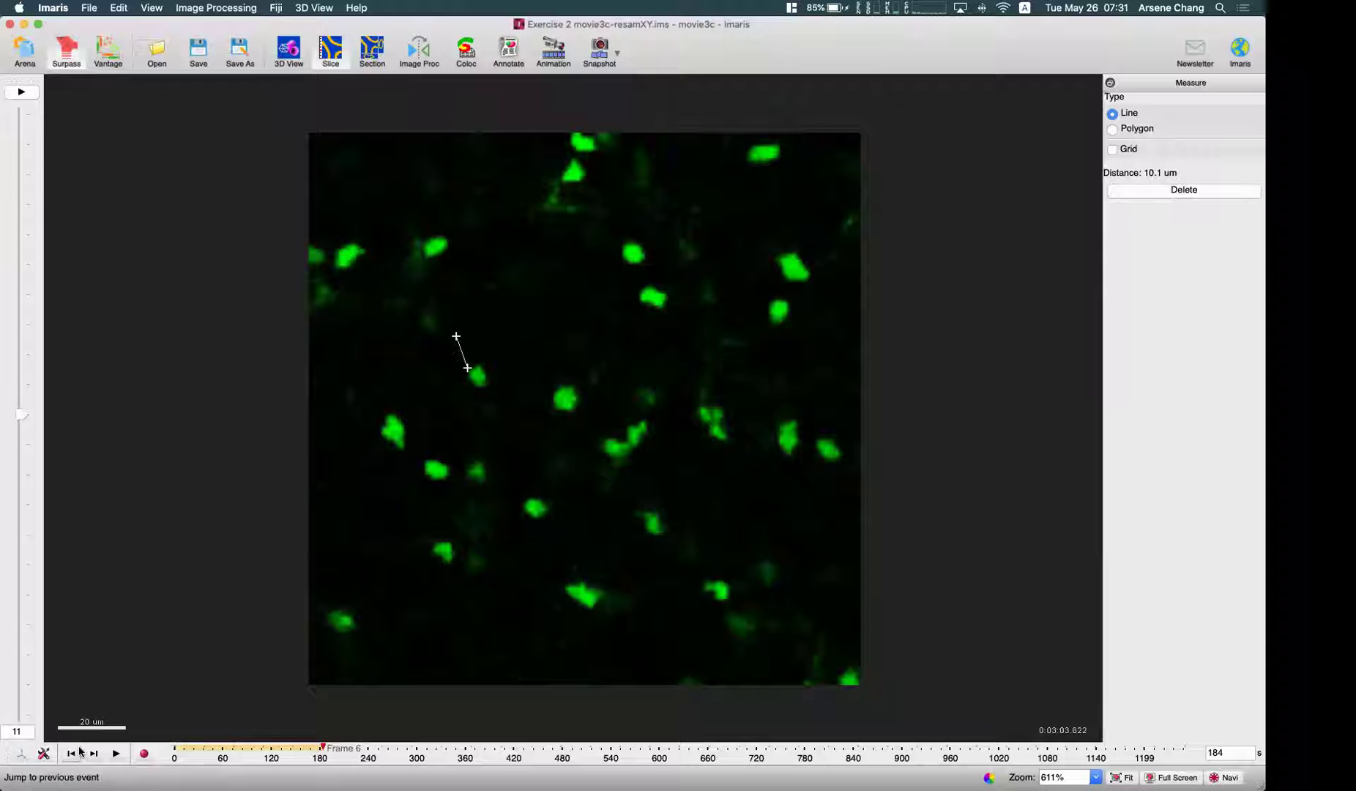
click(534, 508)
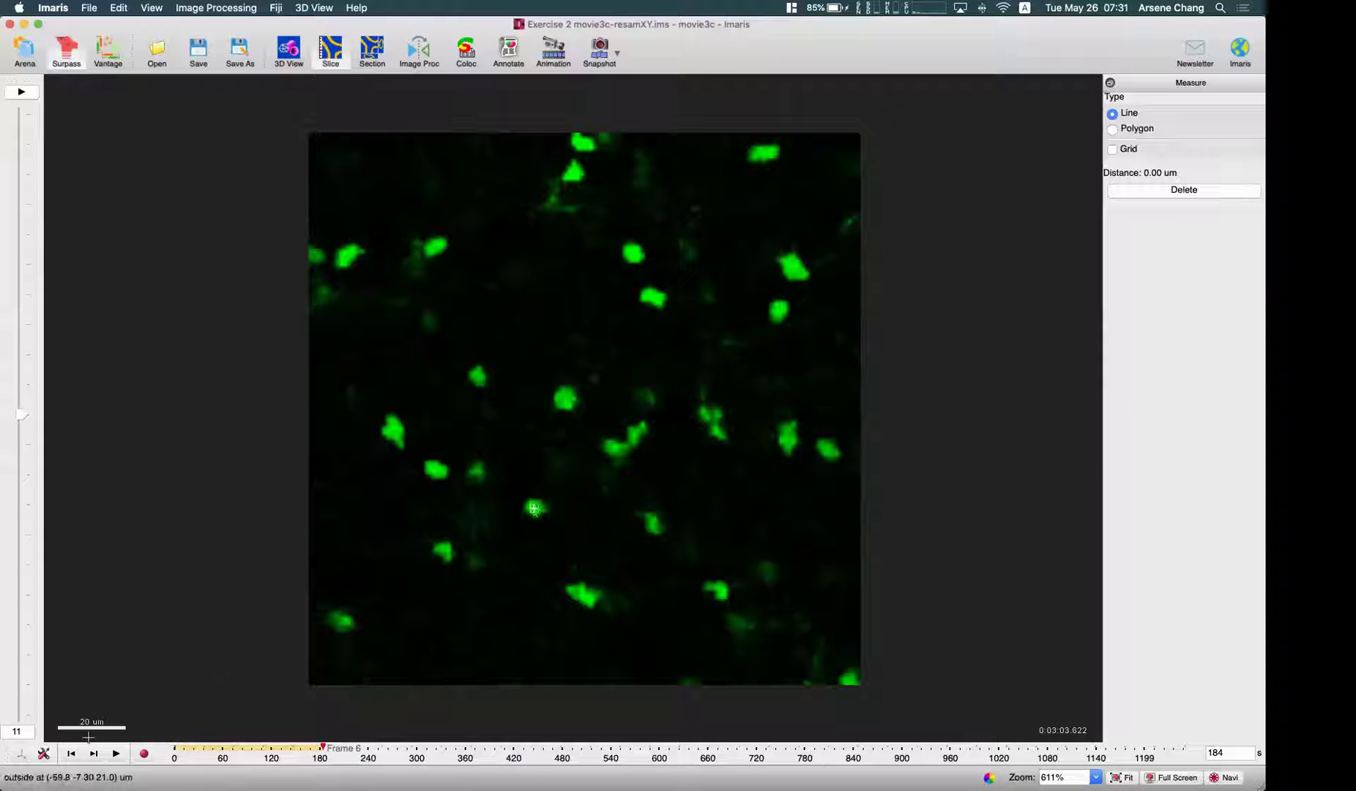
click(76, 752)
click(540, 510)
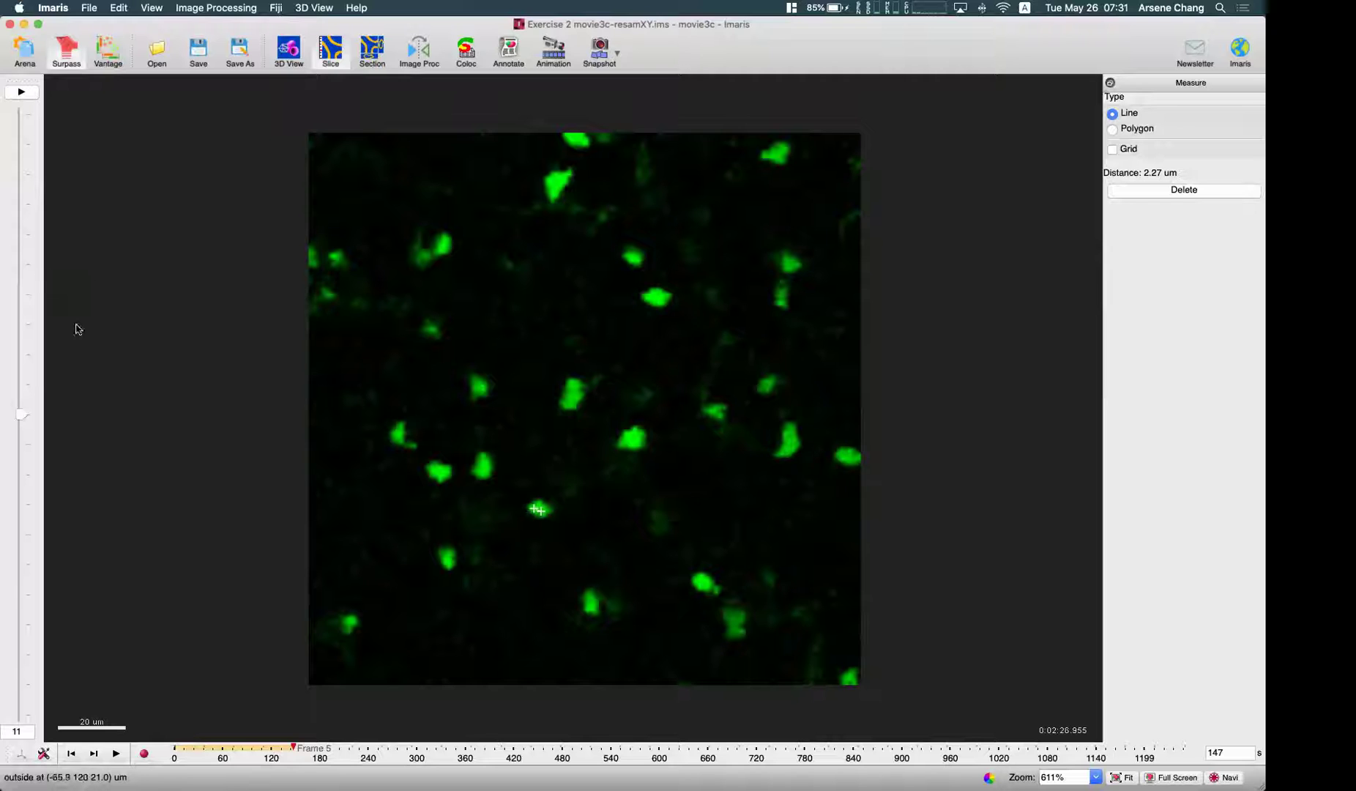
- Switch to slice 9 and examine cell movement forward to frame 8 and back to frame 1
drag(21, 416, 22, 474)
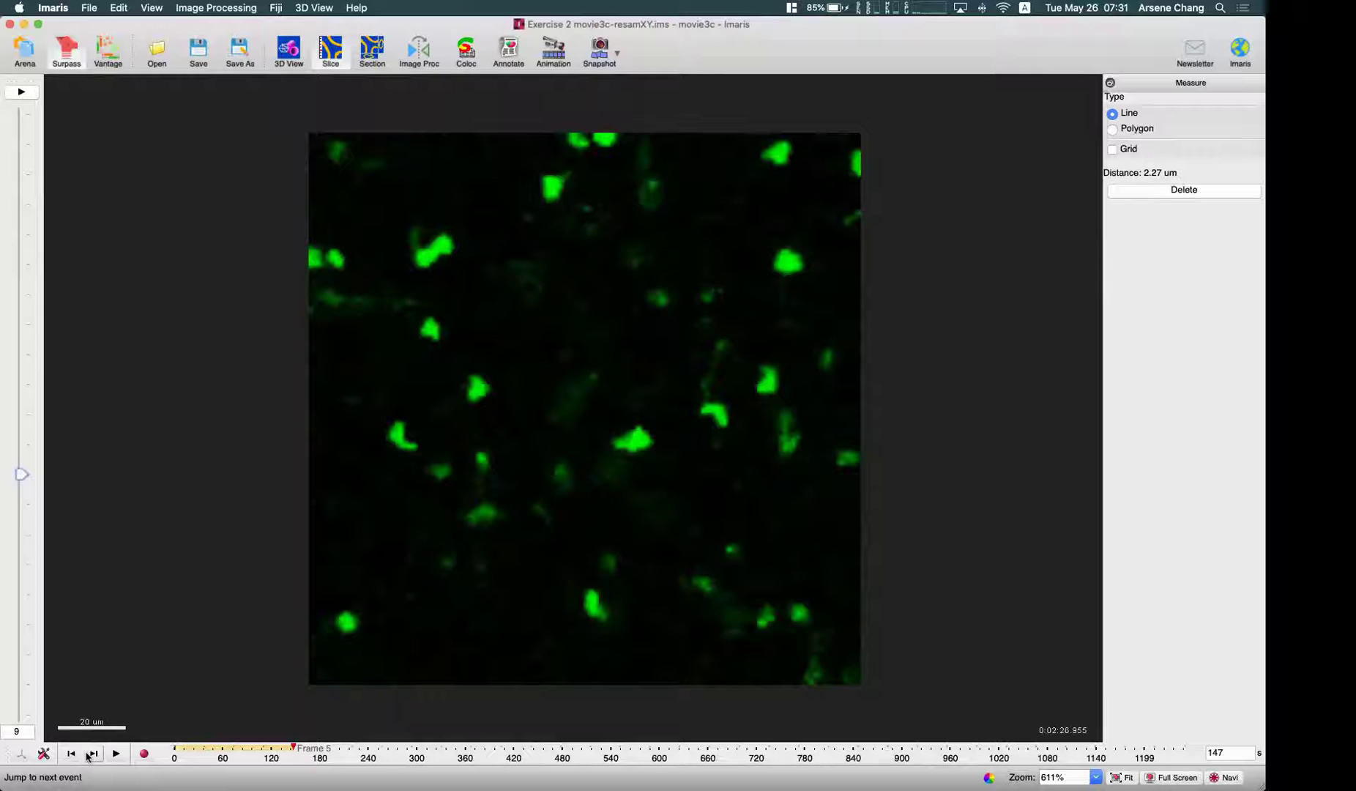
click(89, 755)
click(91, 754)
click(93, 754)
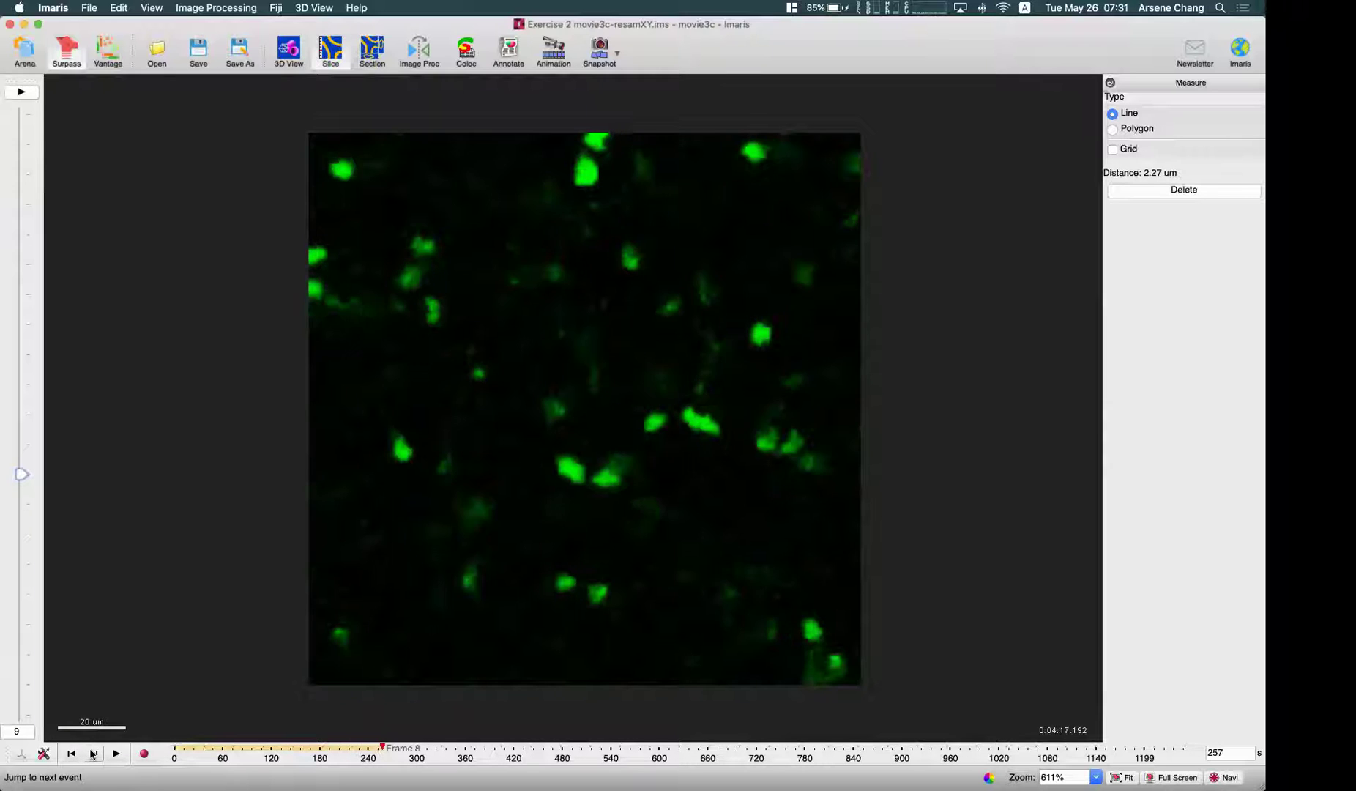
click(71, 754)
click(71, 754)
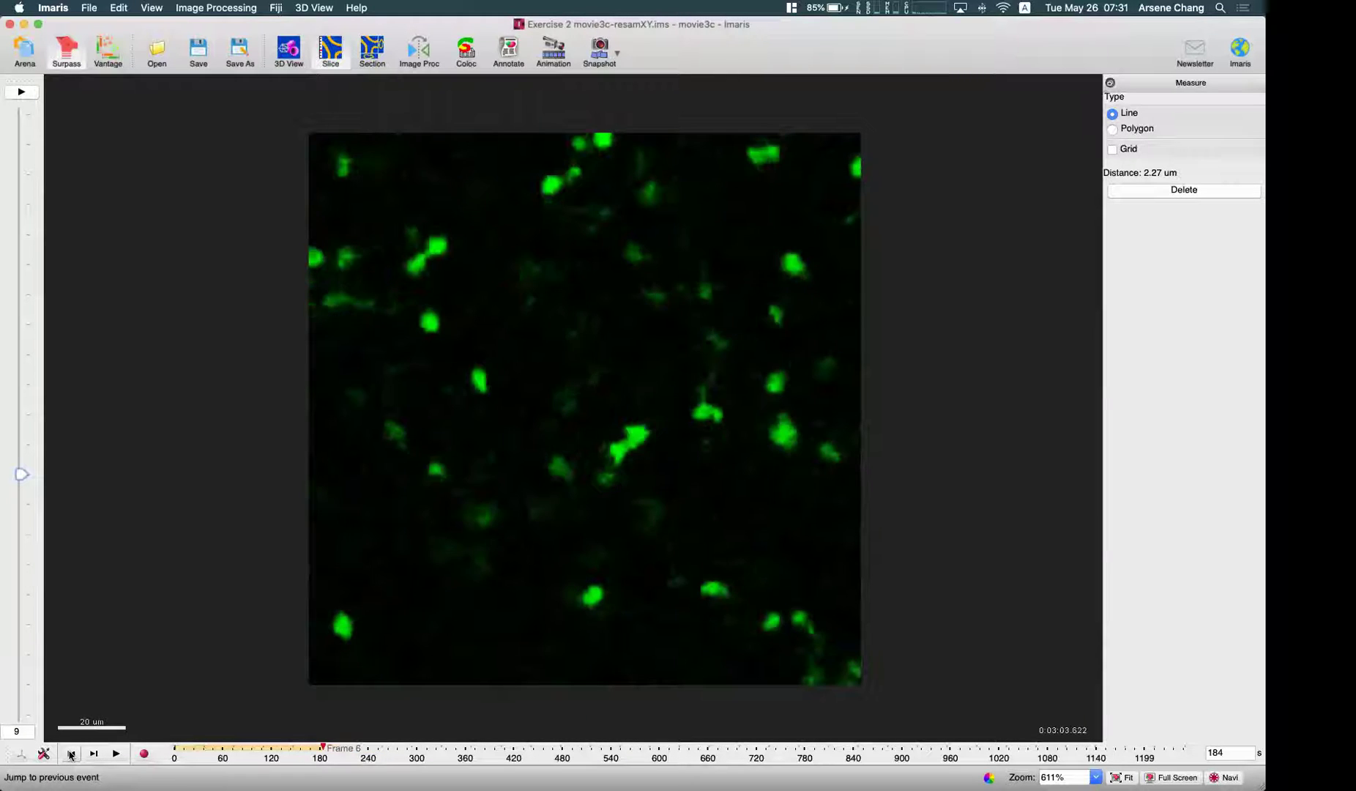
click(71, 754)
click(71, 754)
click(71, 754)
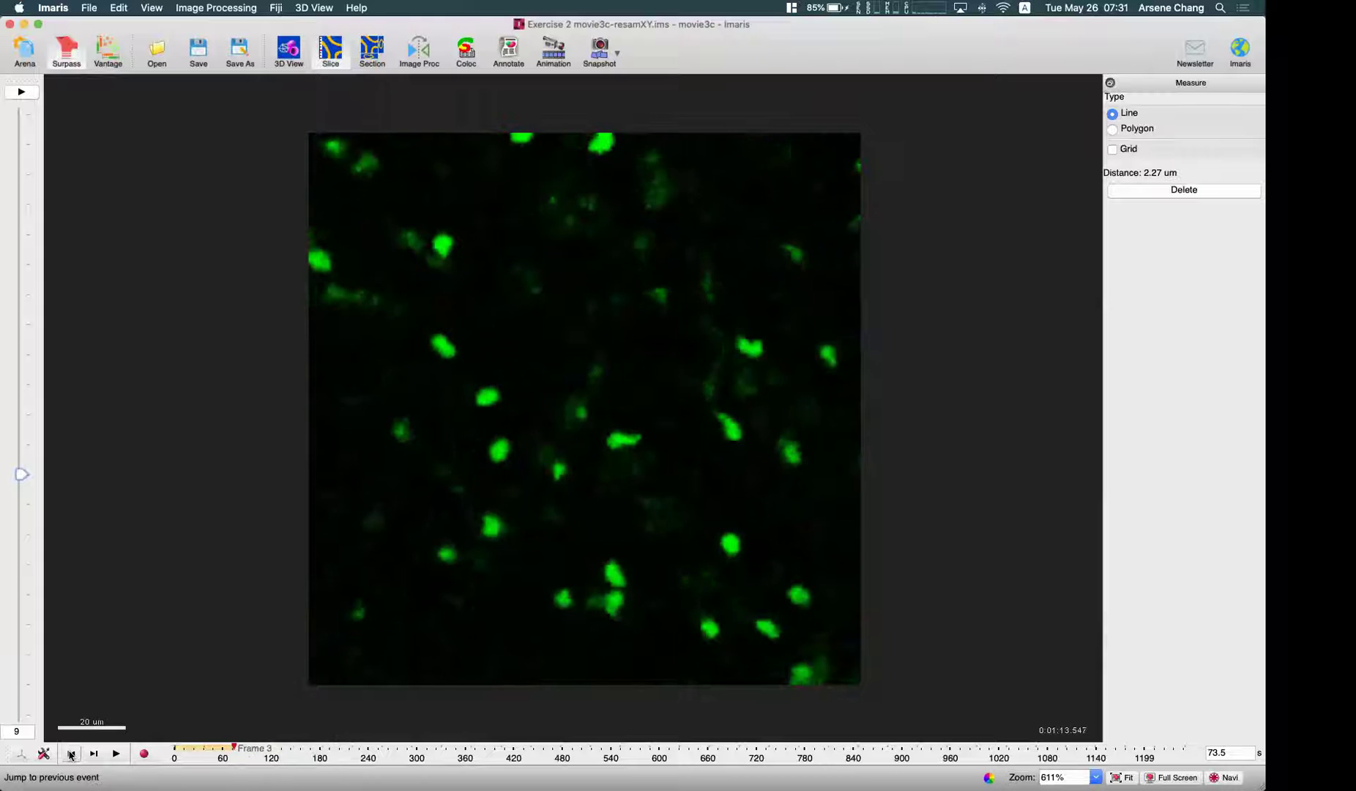
click(71, 754)
click(71, 754)
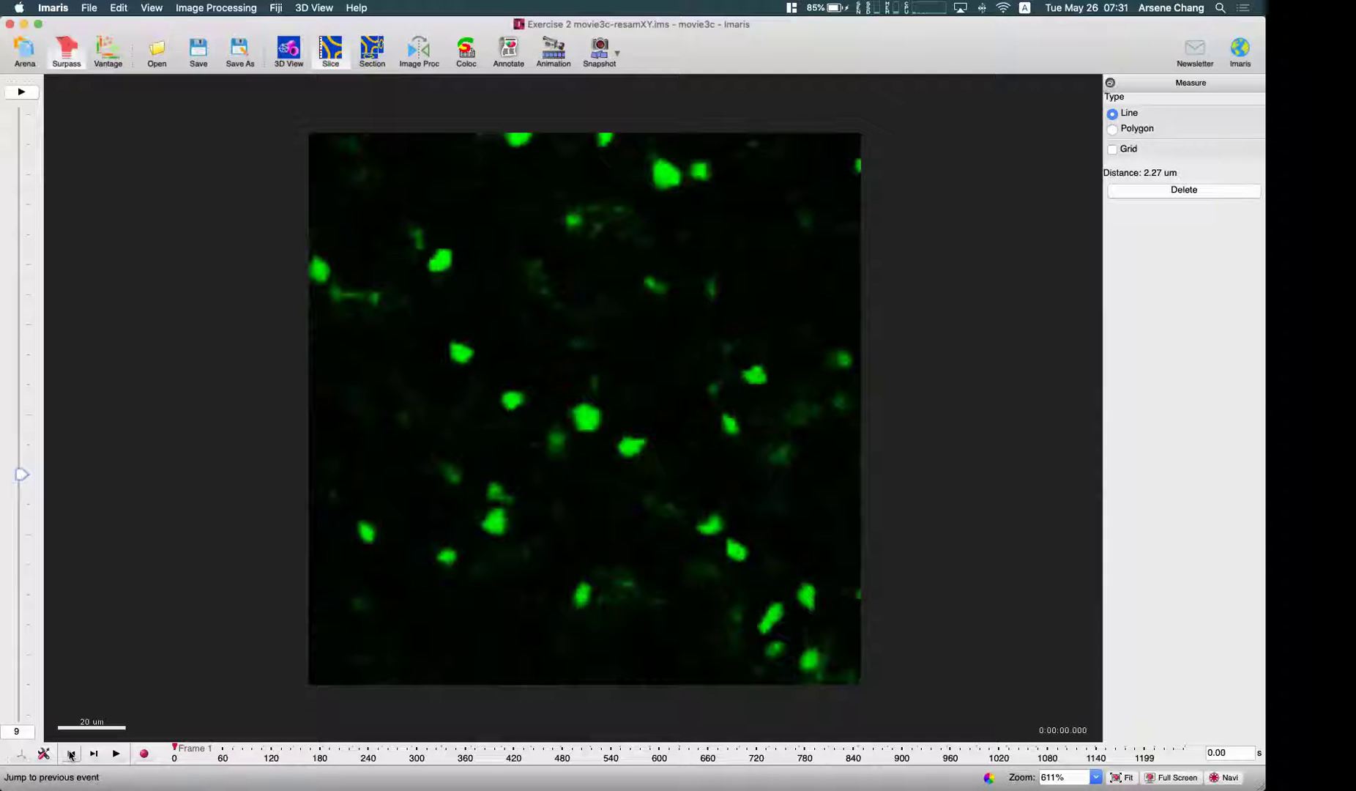
- Advance frame by frame to frame 11 and measure one cell's displacement from frame 11 to frame 12
click(91, 754)
click(91, 754)
click(92, 754)
click(91, 754)
click(91, 754)
click(92, 755)
click(91, 754)
click(92, 754)
click(92, 754)
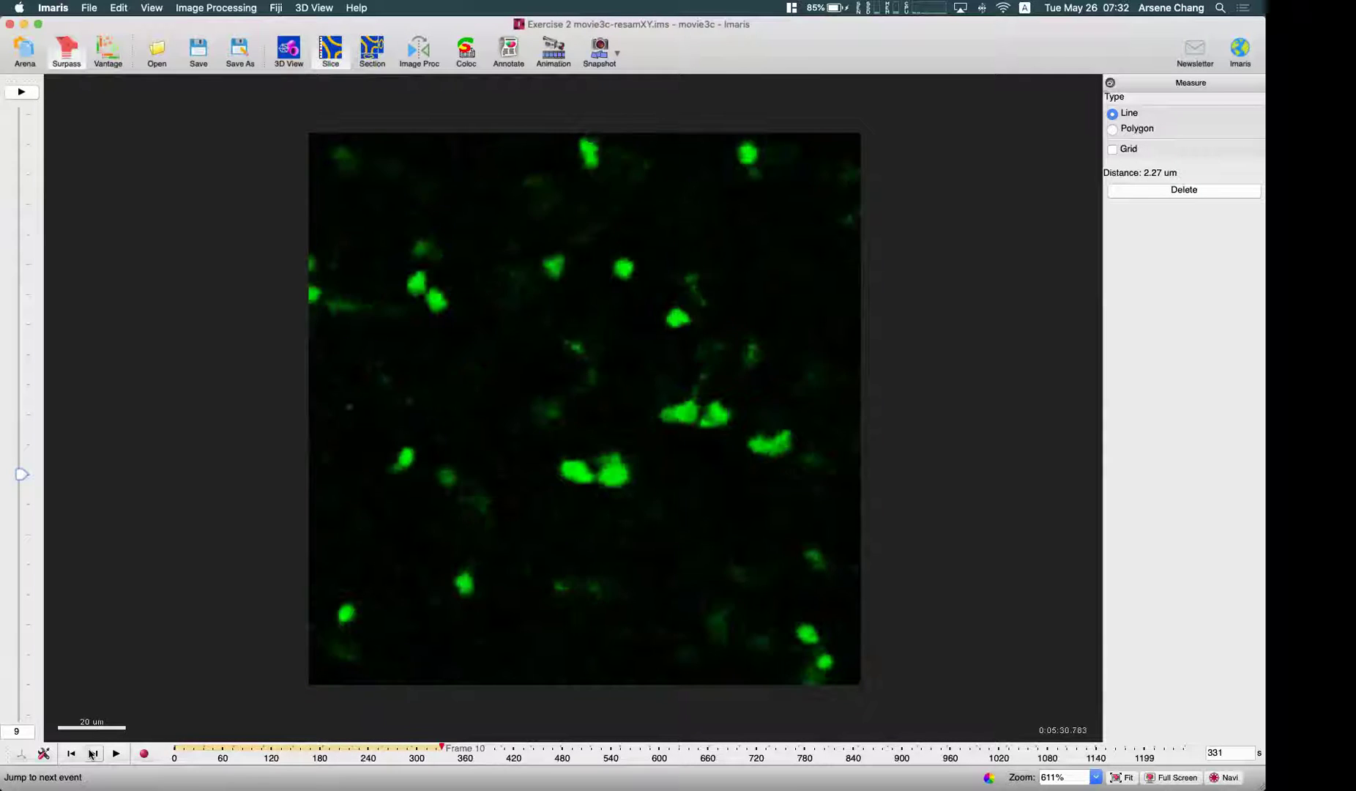
click(91, 754)
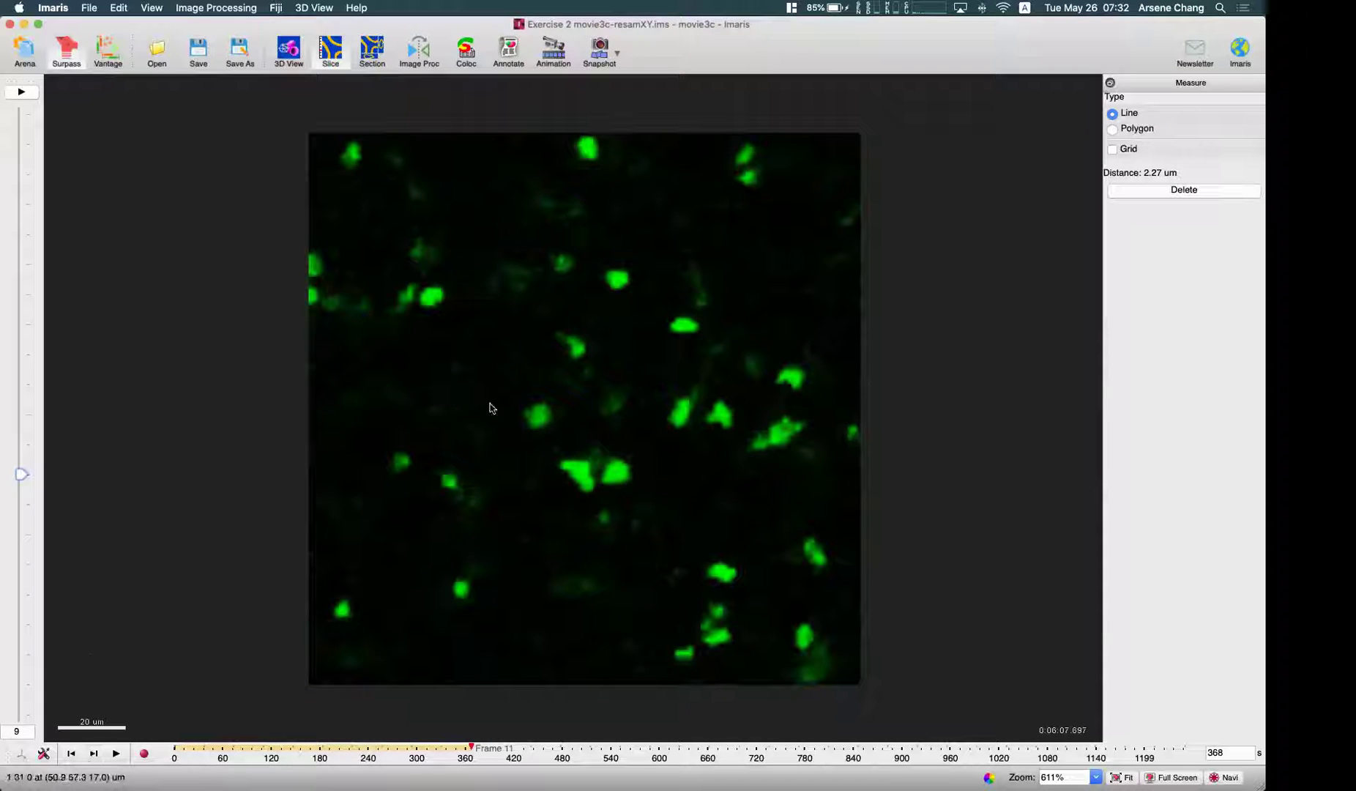
click(432, 296)
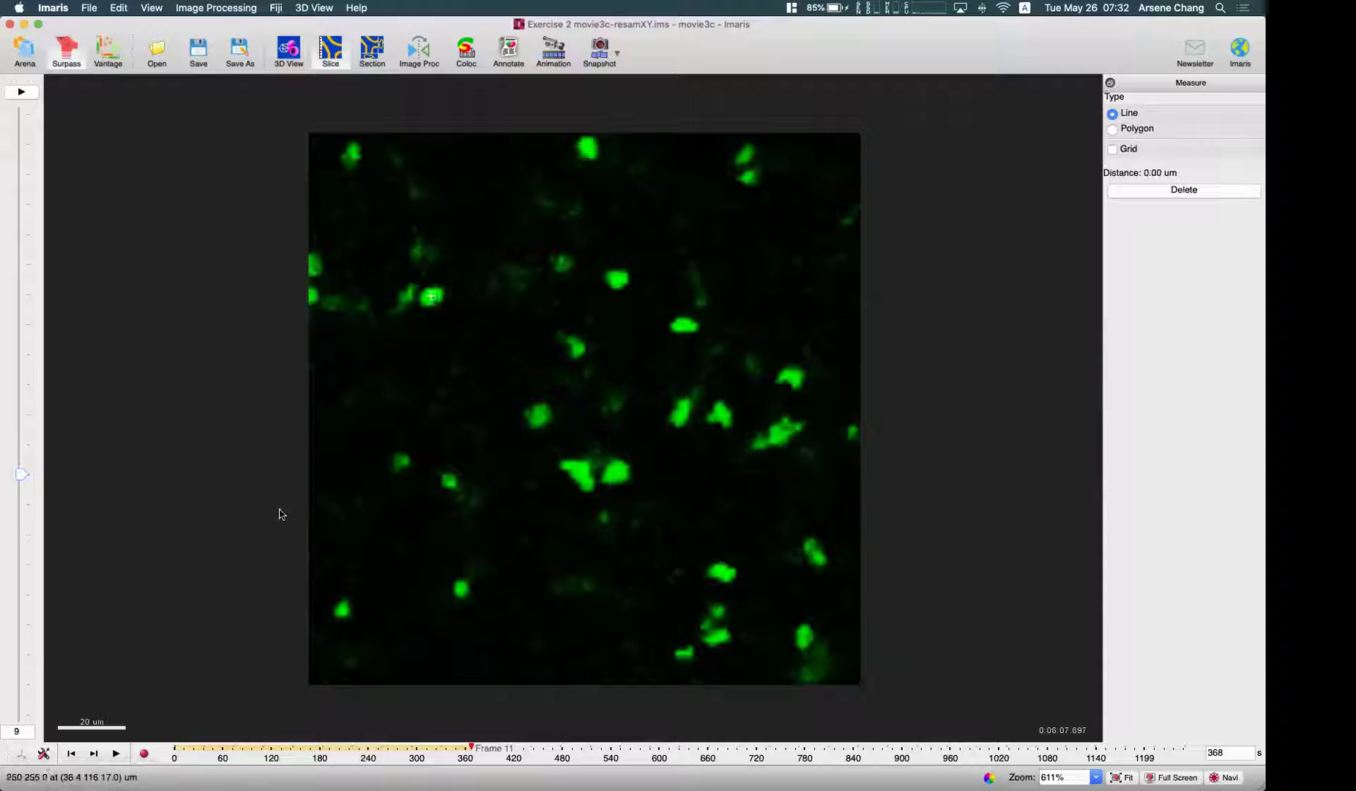
click(91, 754)
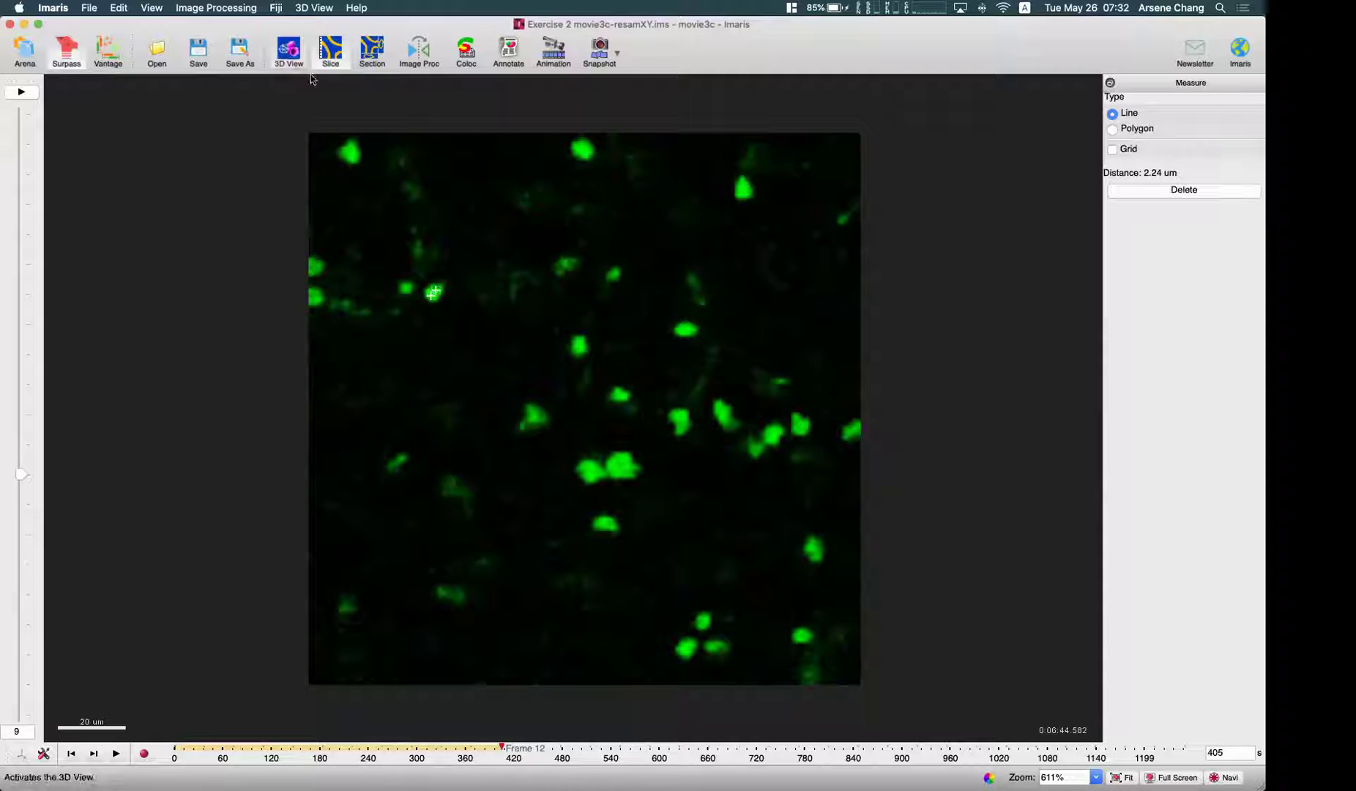
- Back in the 3D view, set the tracking's Max Distance to 4 um and Max Gap Size to 2, and run the tracking
click(289, 50)
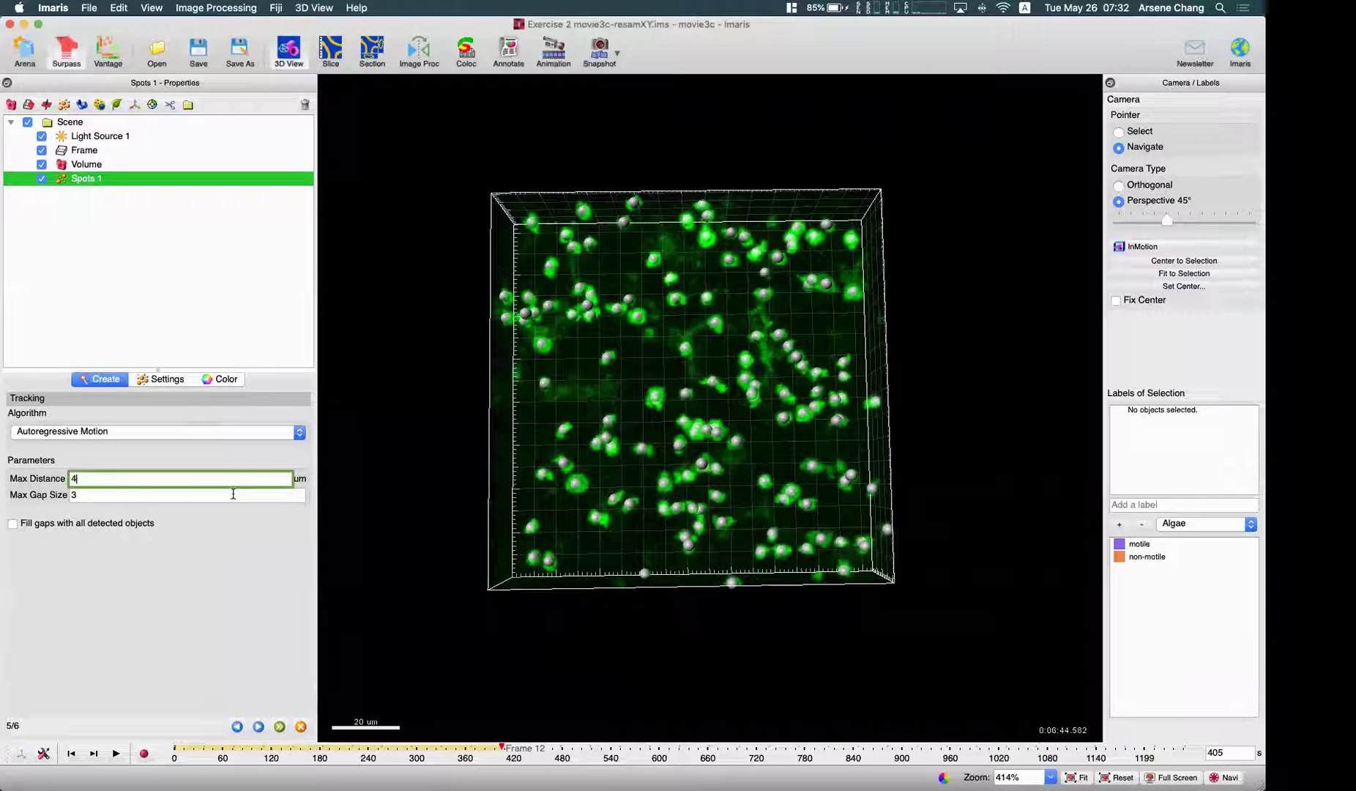
click(126, 495)
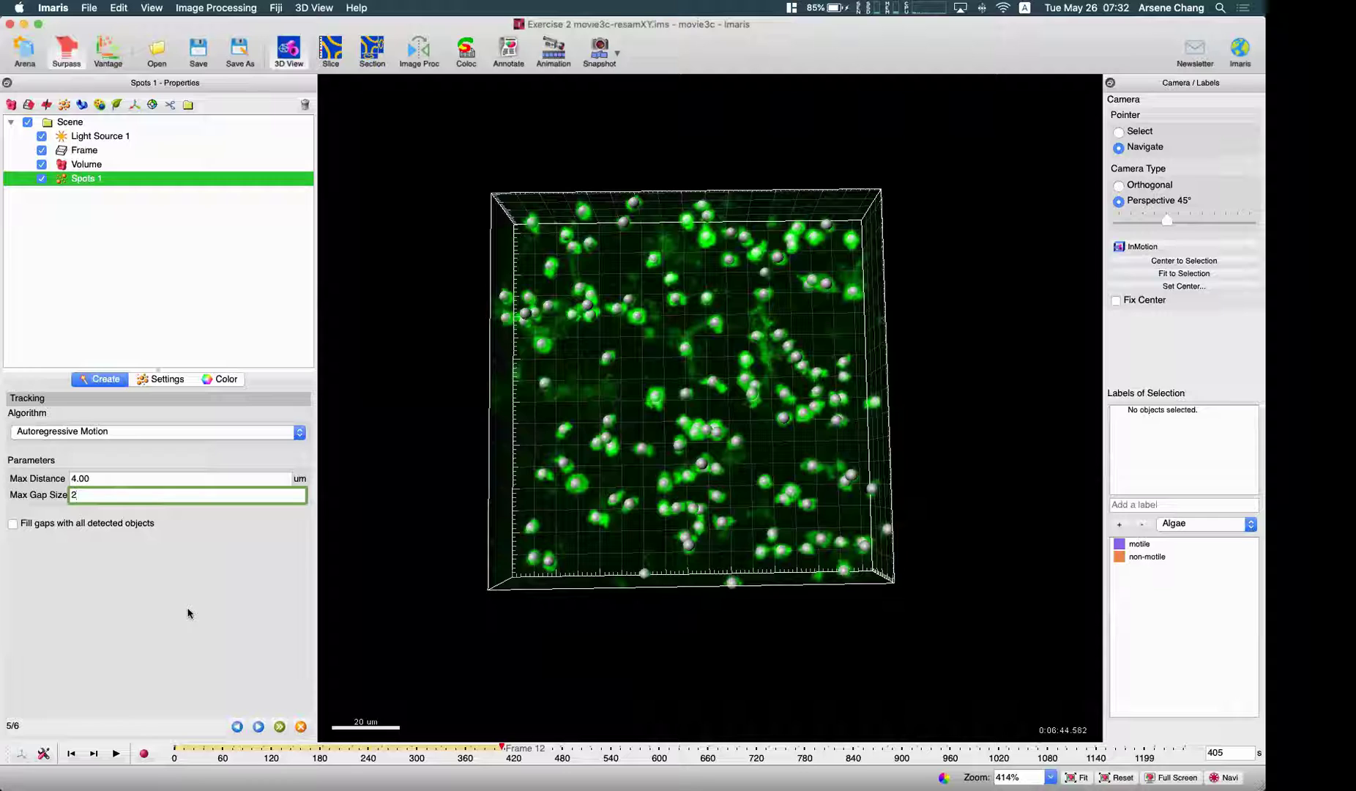
click(258, 727)
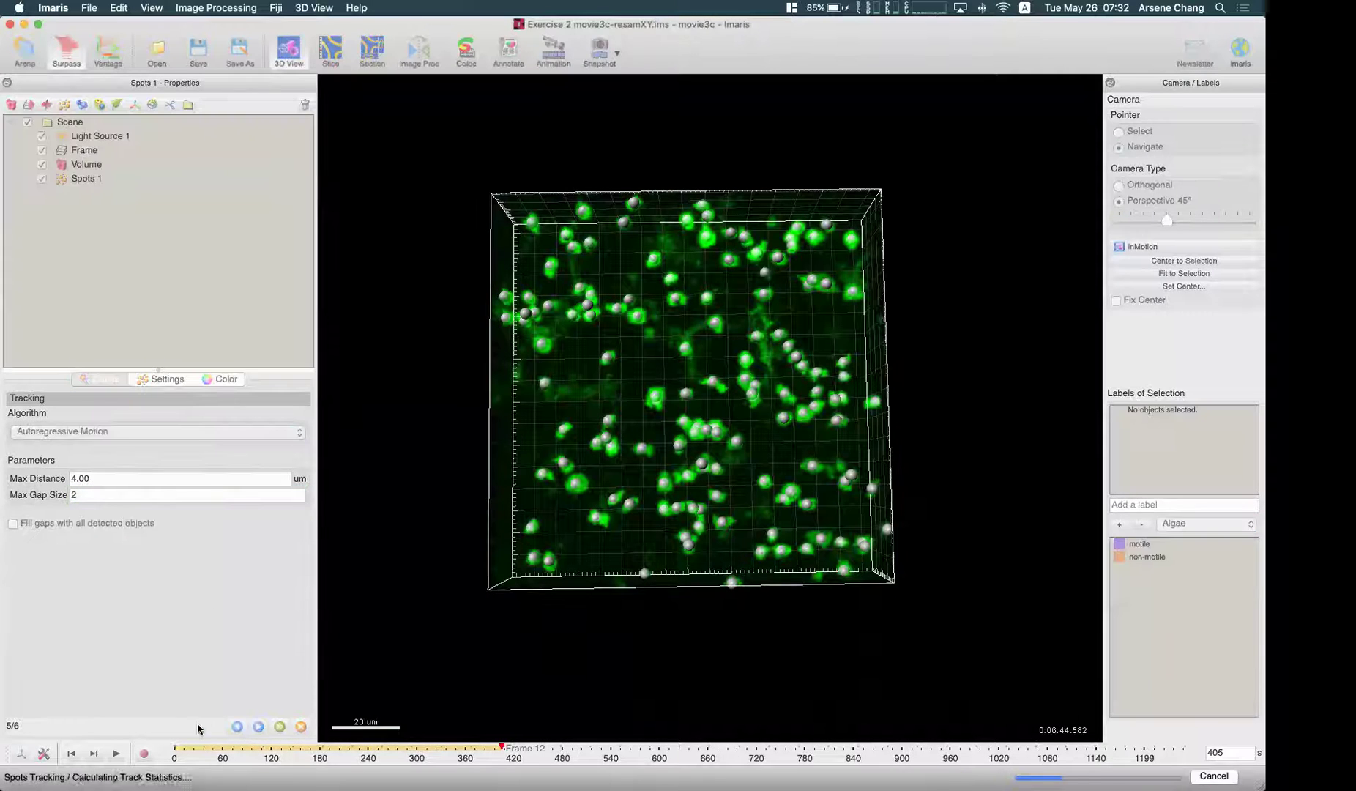
- Filter the tracks to a Track Duration above 163 s and finish creating the tracked spots
drag(743, 417, 742, 460)
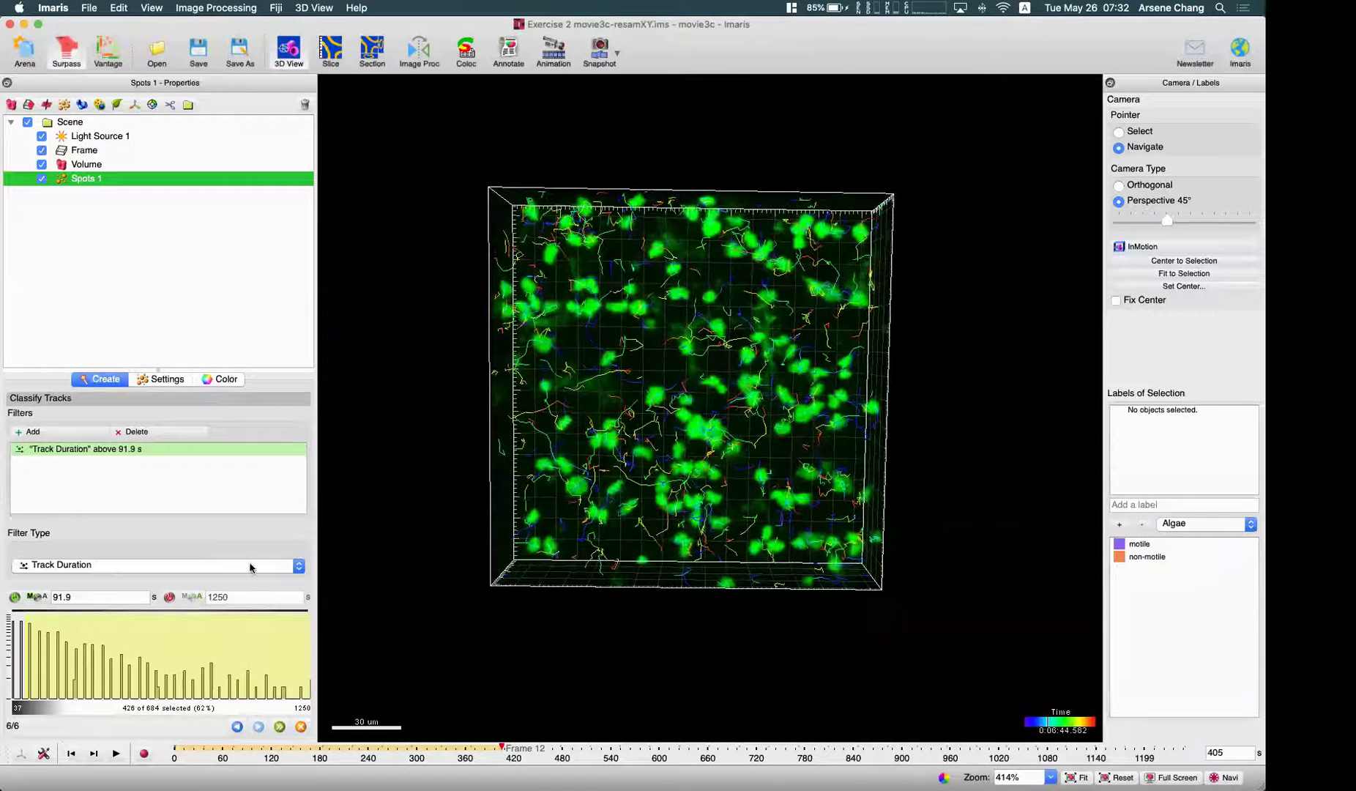
scroll(649, 356, up, 6)
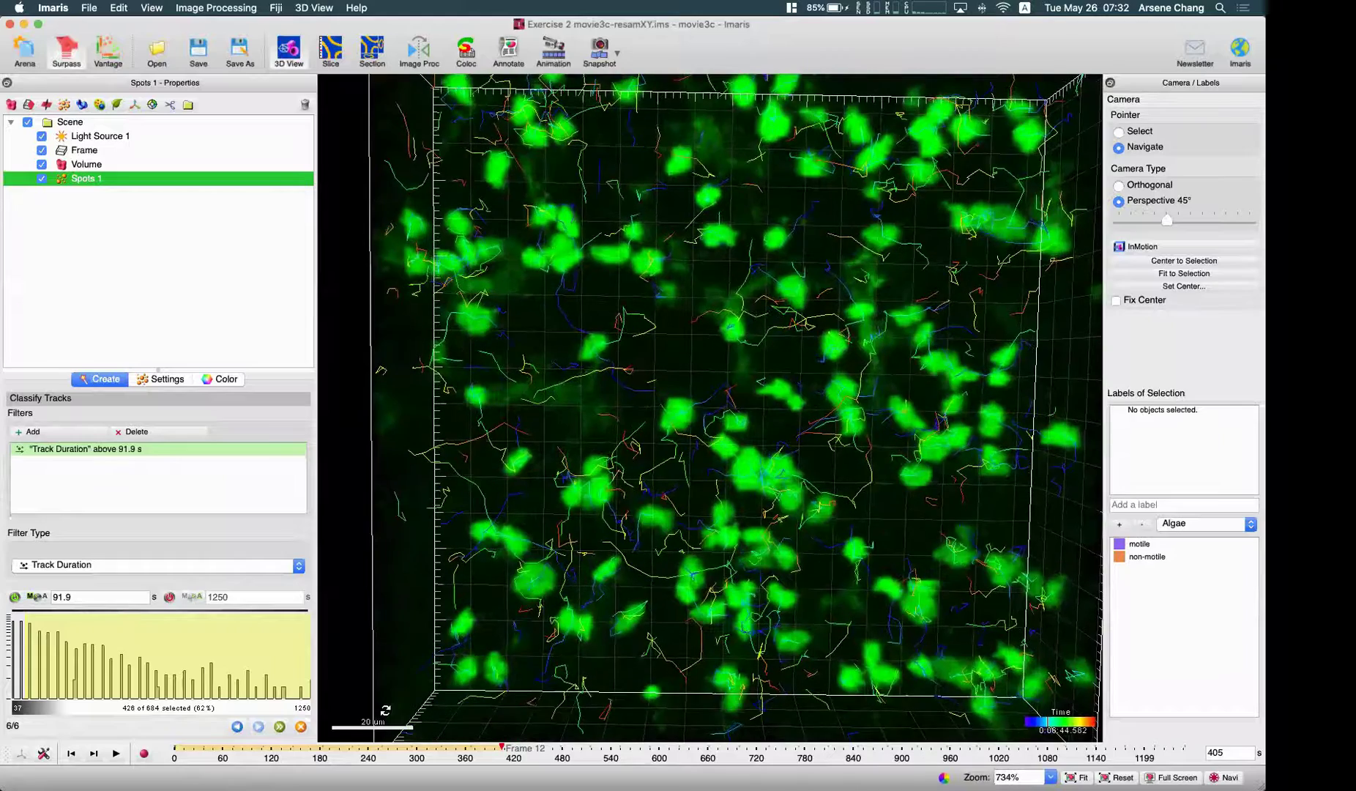
click(351, 748)
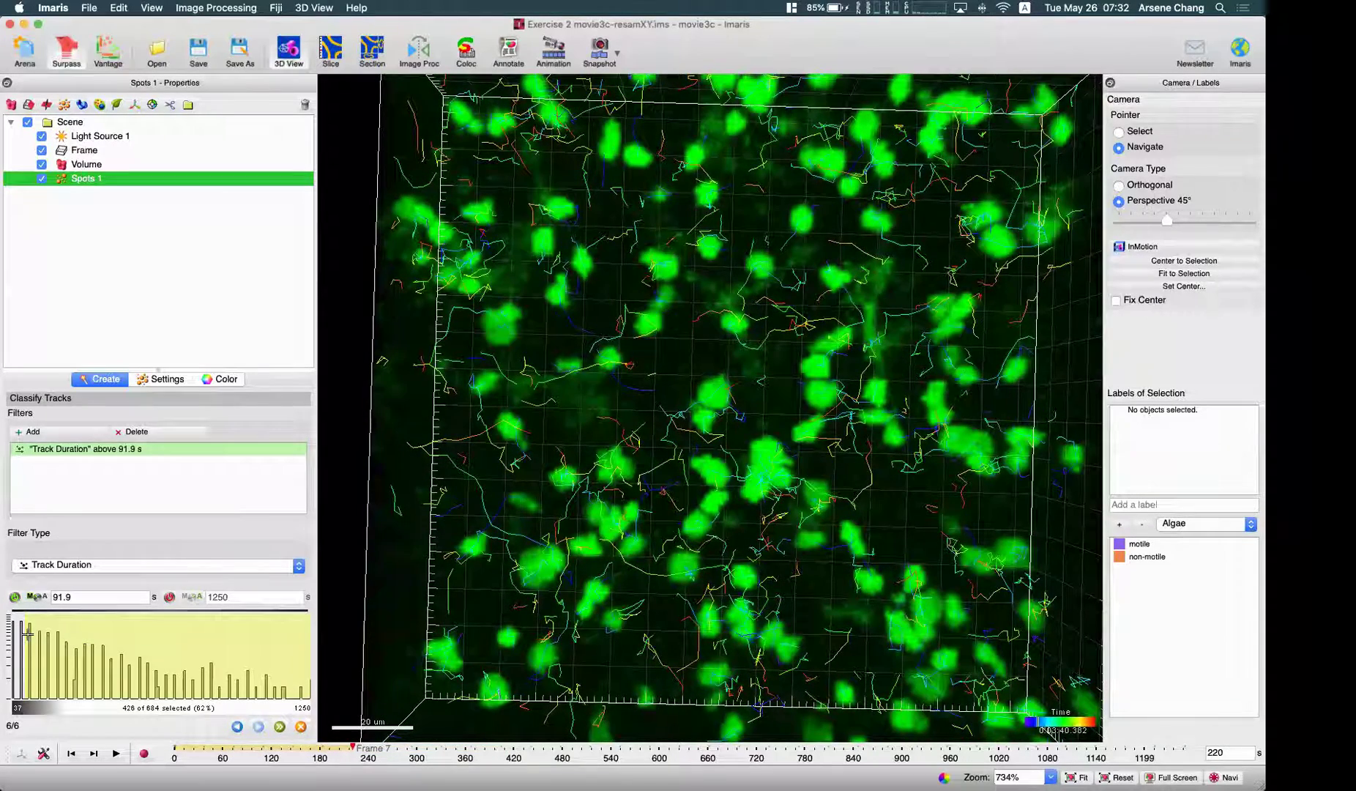
mouse_move(24, 633)
mouse_down()
mouse_move(10, 634)
mouse_move(43, 638)
mouse_up()
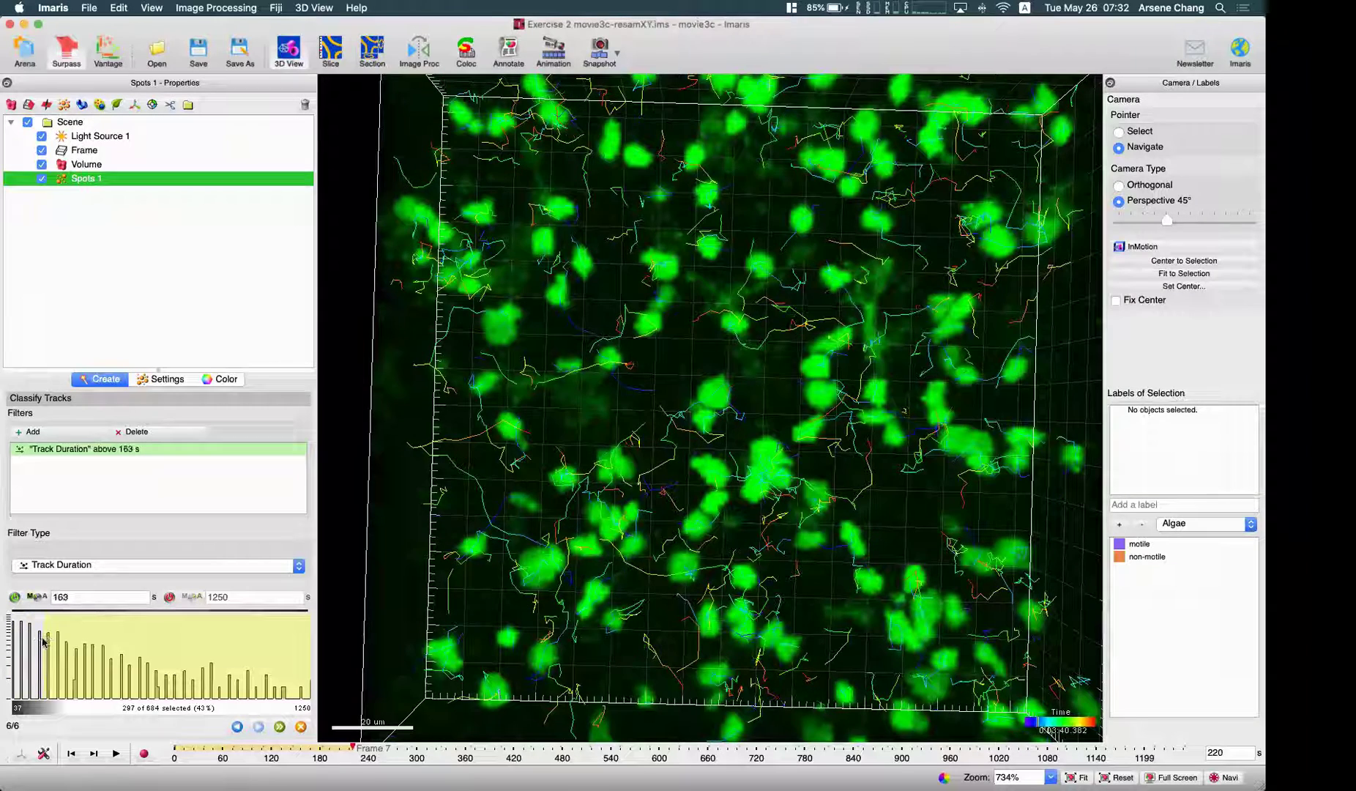
scroll(747, 420, down, 6)
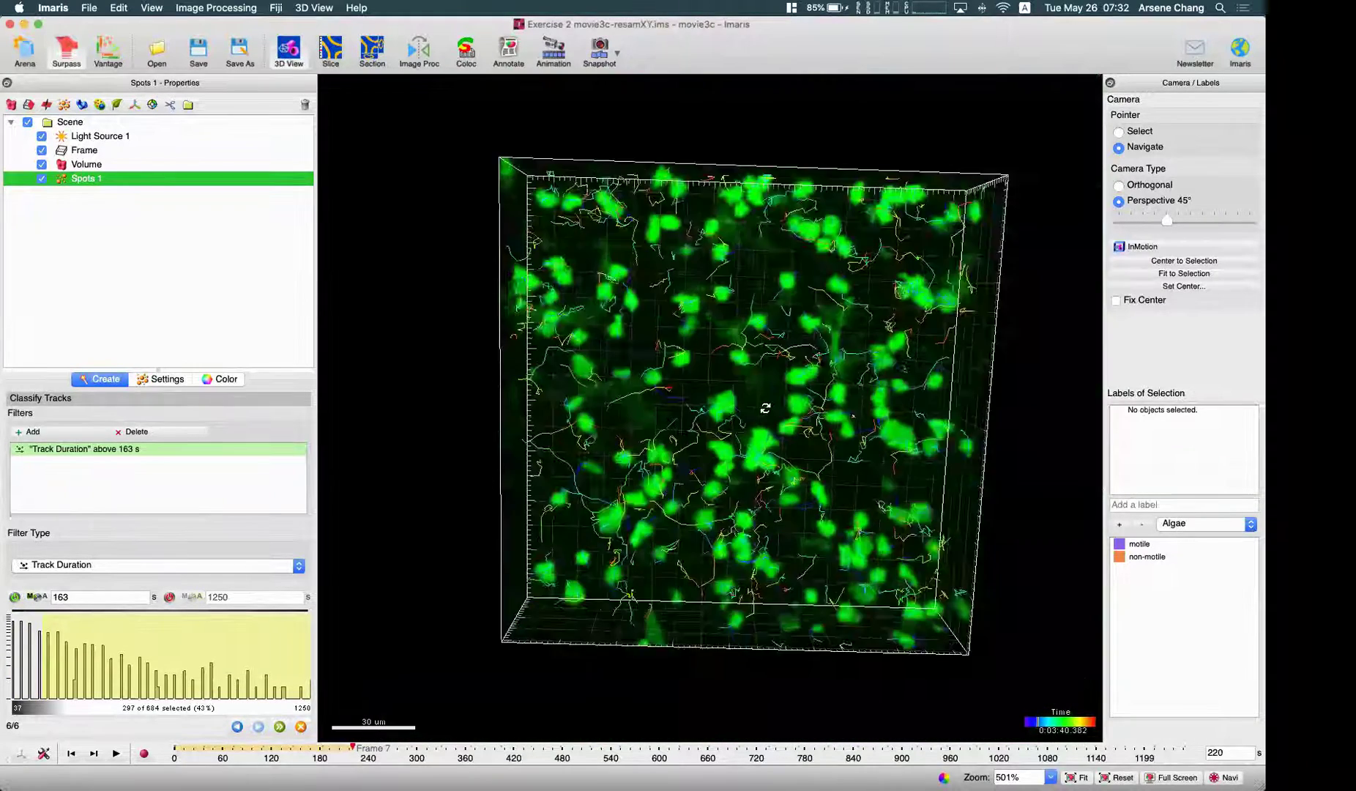
drag(621, 466, 611, 453)
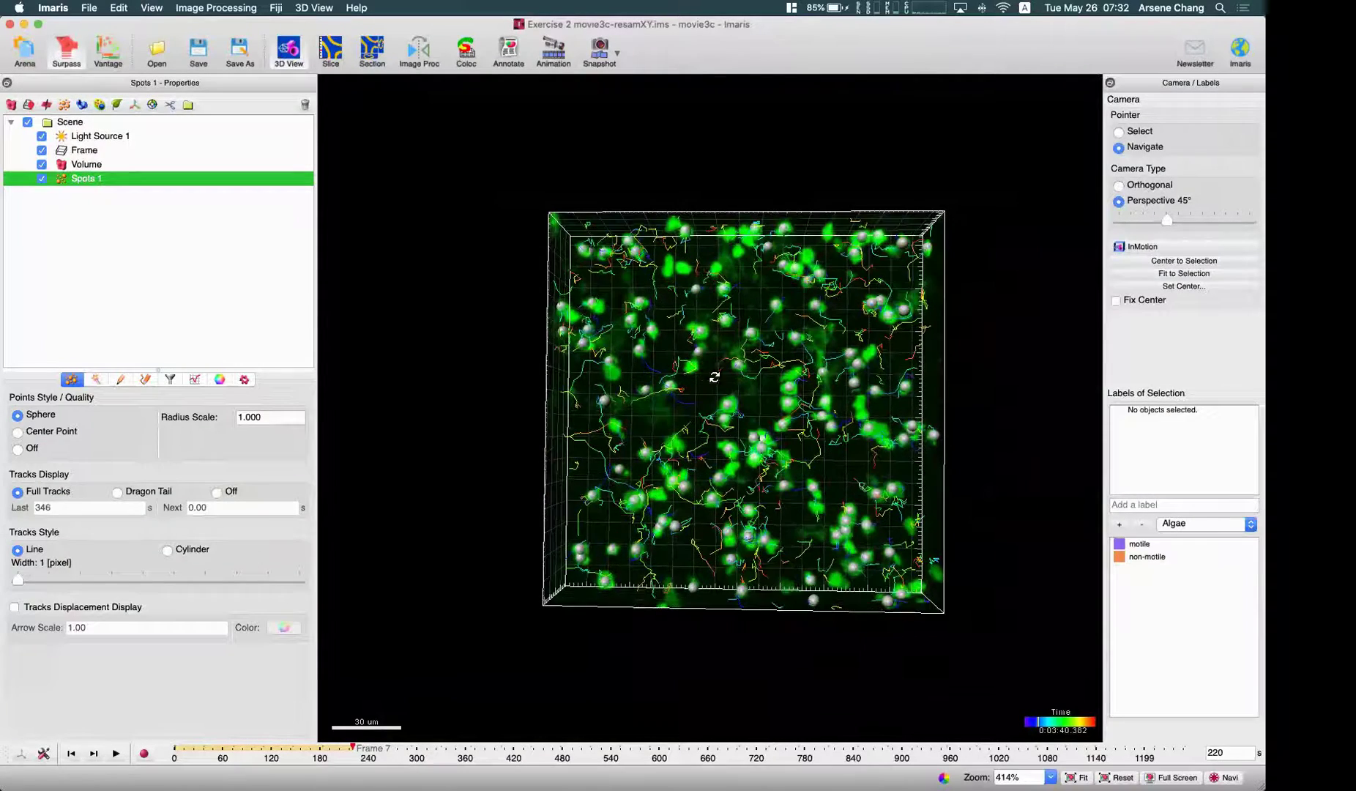
- Examine the spots and their tracks up close at different time points to check the tracking
scroll(692, 397, up, 3)
scroll(475, 660, up, 10)
scroll(362, 702, down, 6)
drag(352, 746, 381, 748)
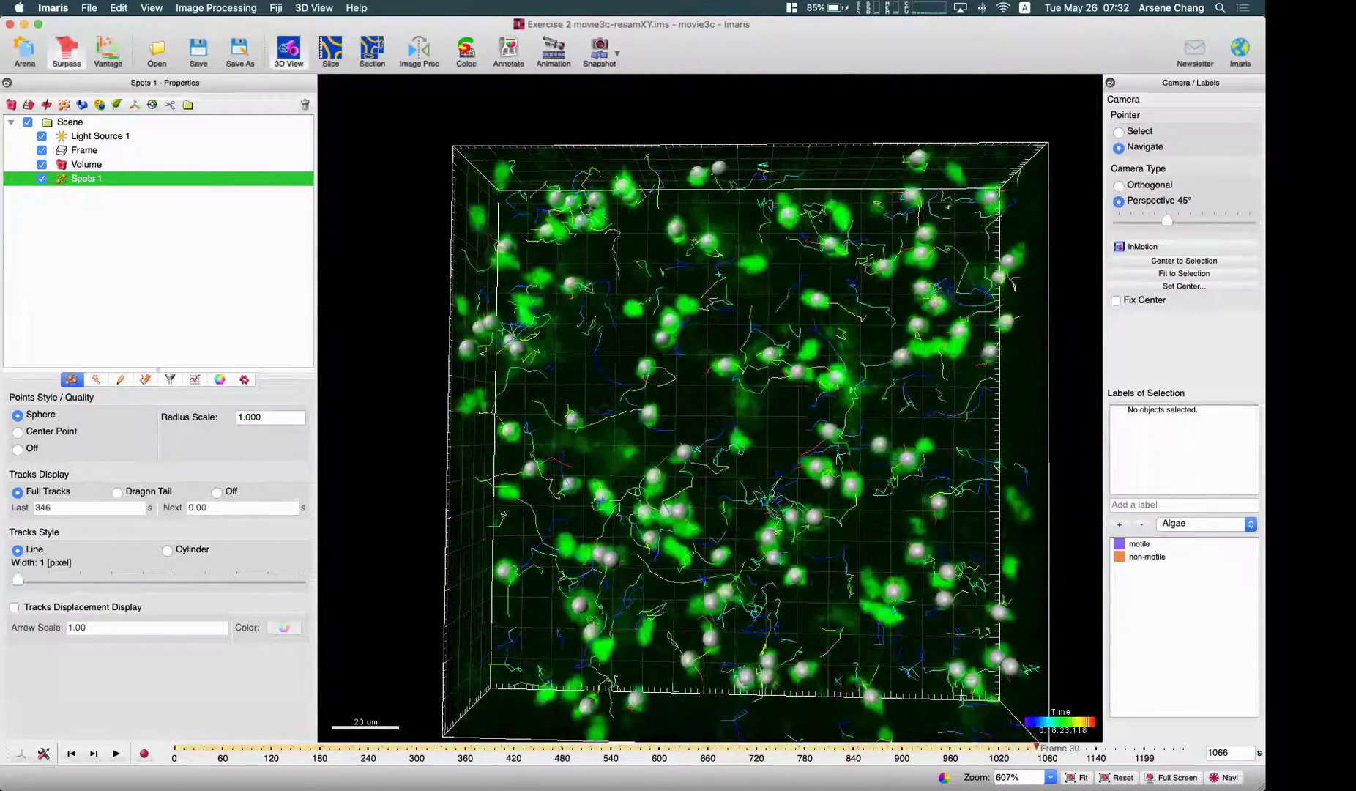
key(Left)
key(Left)
key(Left)
key(Left)
key(Left)
key(Left)
key(Left)
key(Left)
key(Left)
key(Left)
key(Left)
key(Right)
key(Right)
key(Right)
key(Right)
key(Right)
key(Right)
key(Right)
key(Right)
key(Right)
key(Right)
key(Right)
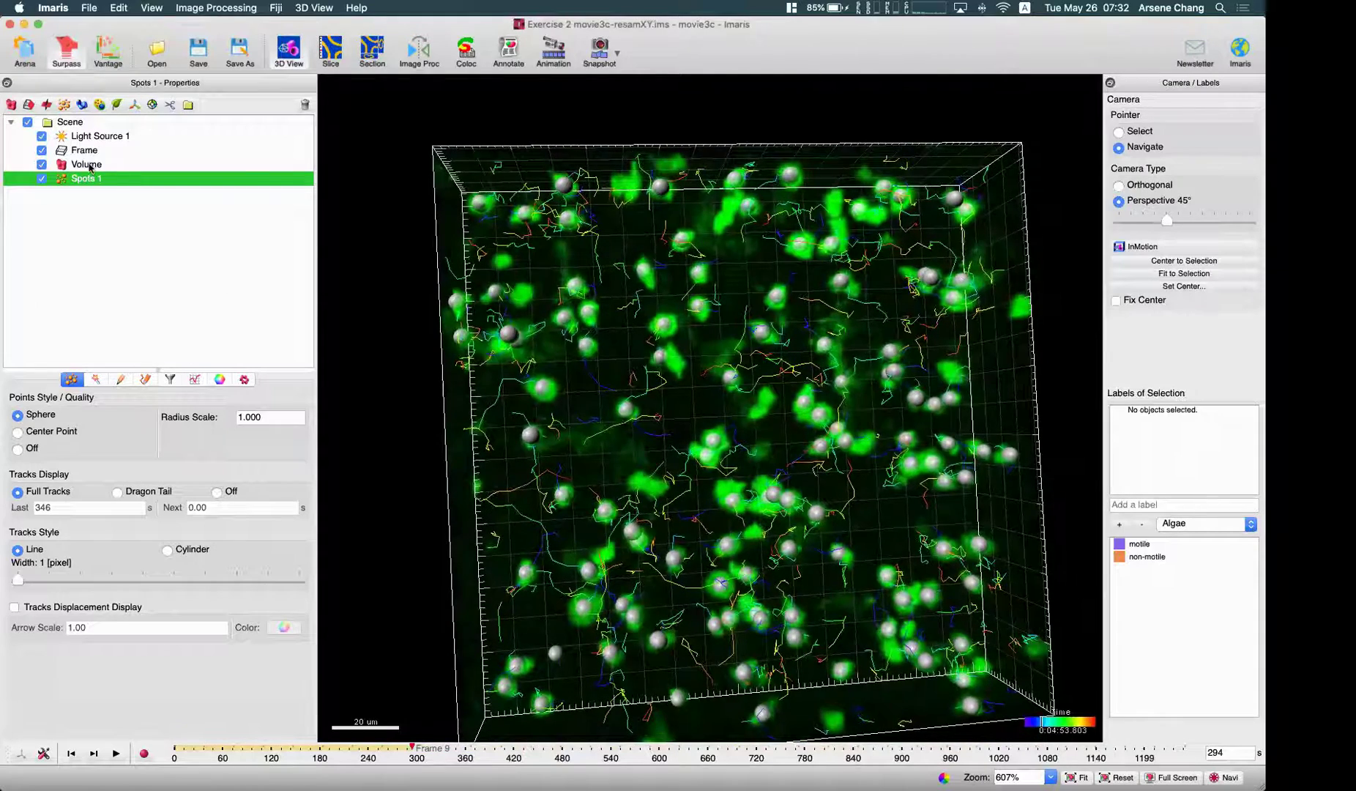
- Show only Channel 3 by hiding NDD3-T1 in the display adjustment, and hide the Spots 1 object
key(super+d)
click(1057, 183)
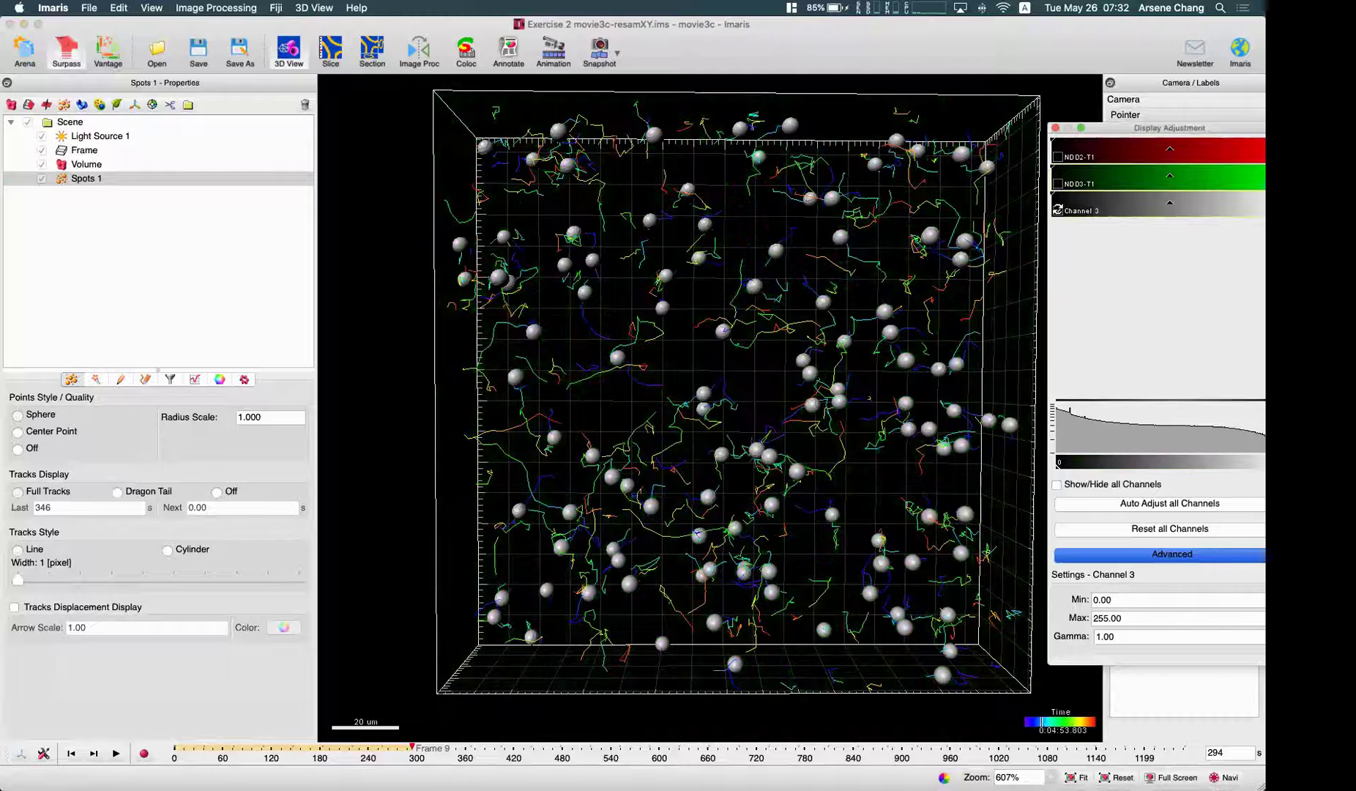
click(1057, 210)
click(41, 179)
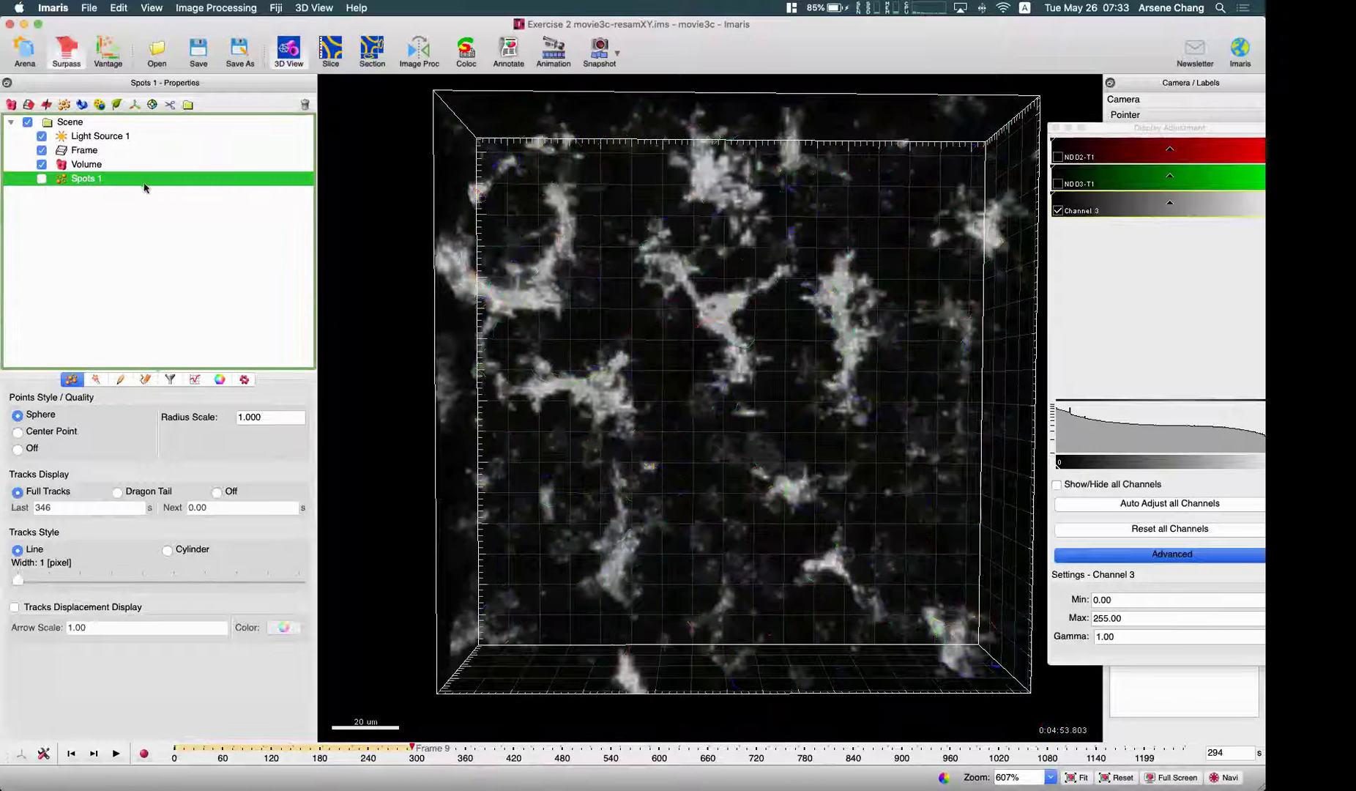
- Add a Surfaces object with tracking over time and shortest distance calculation, using Channel 3 as its source channel
click(153, 102)
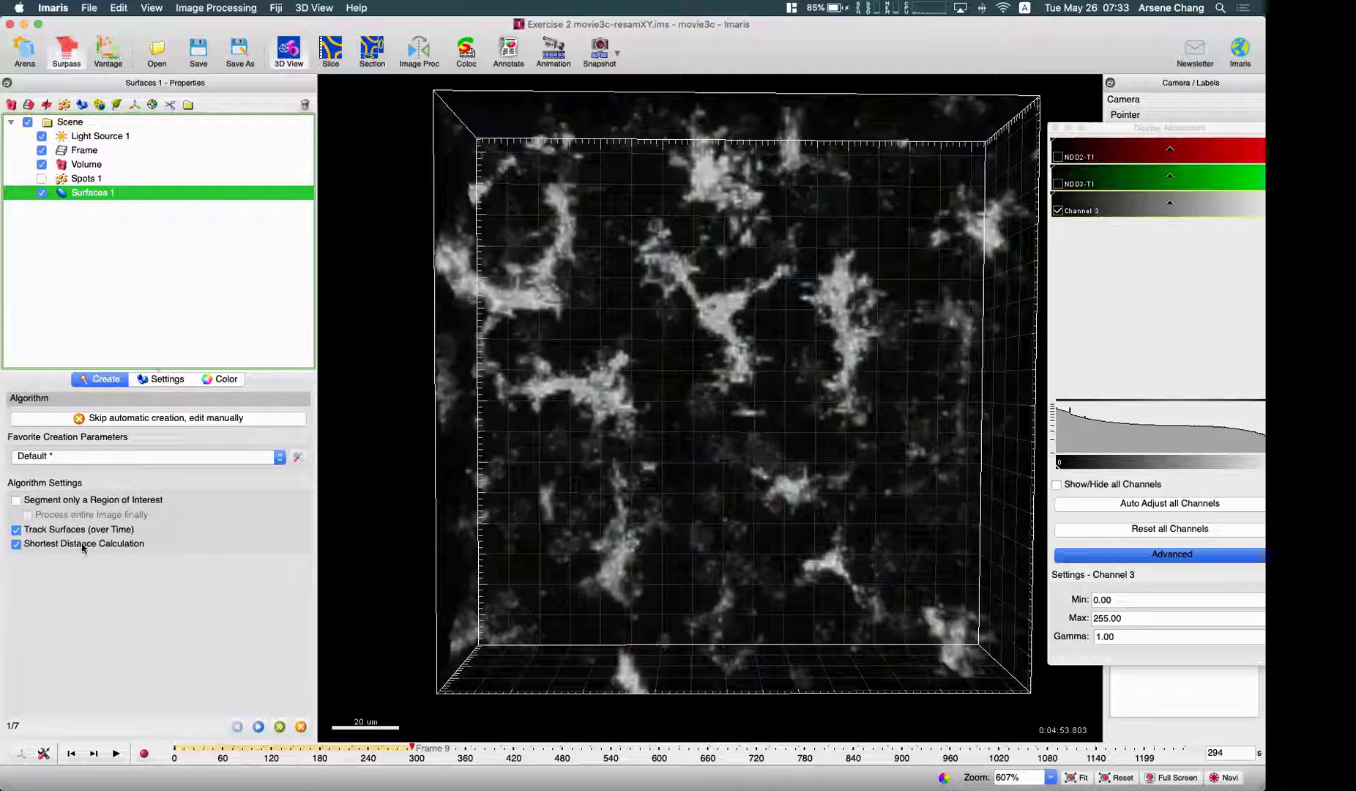
click(259, 727)
click(95, 432)
click(97, 462)
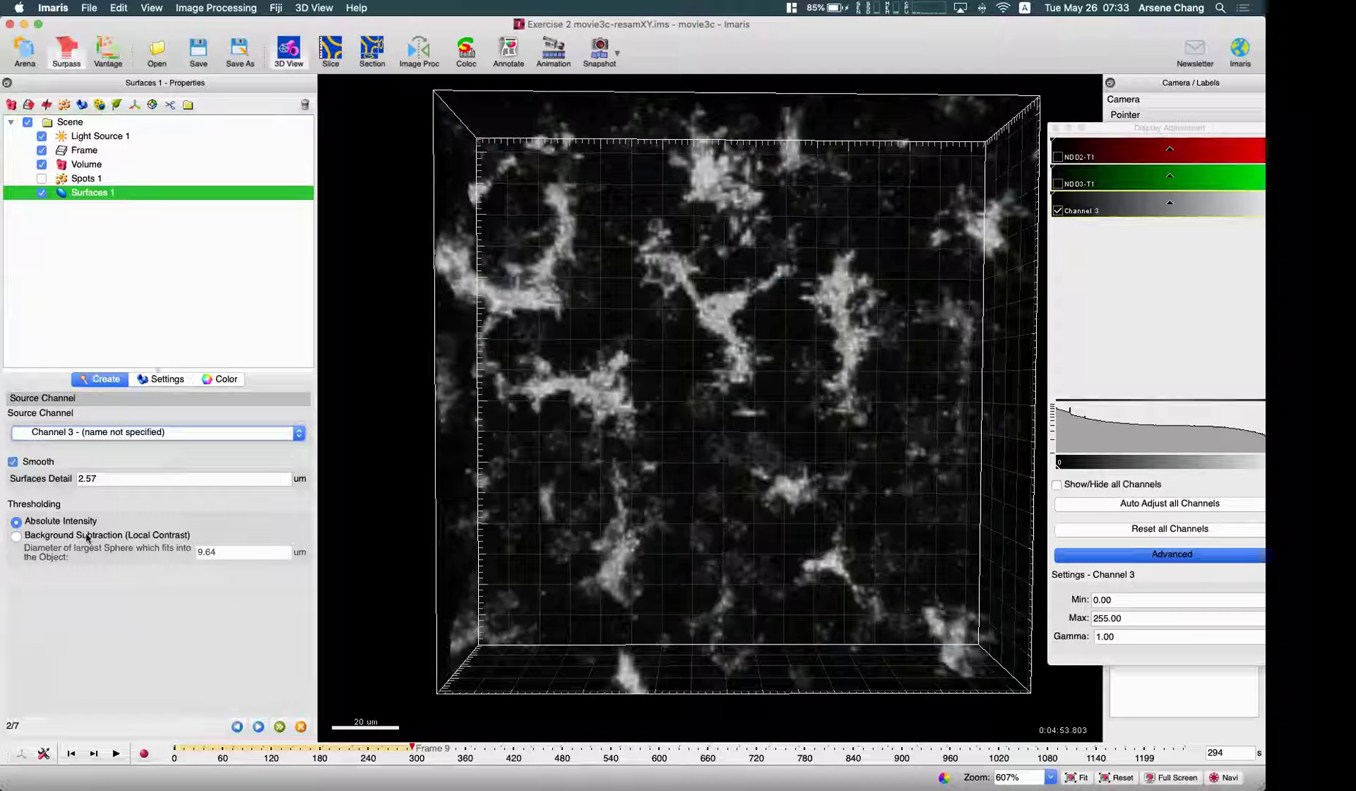
- Measure the width of a Channel 3 cell body on slice 5 in the slice view
click(332, 52)
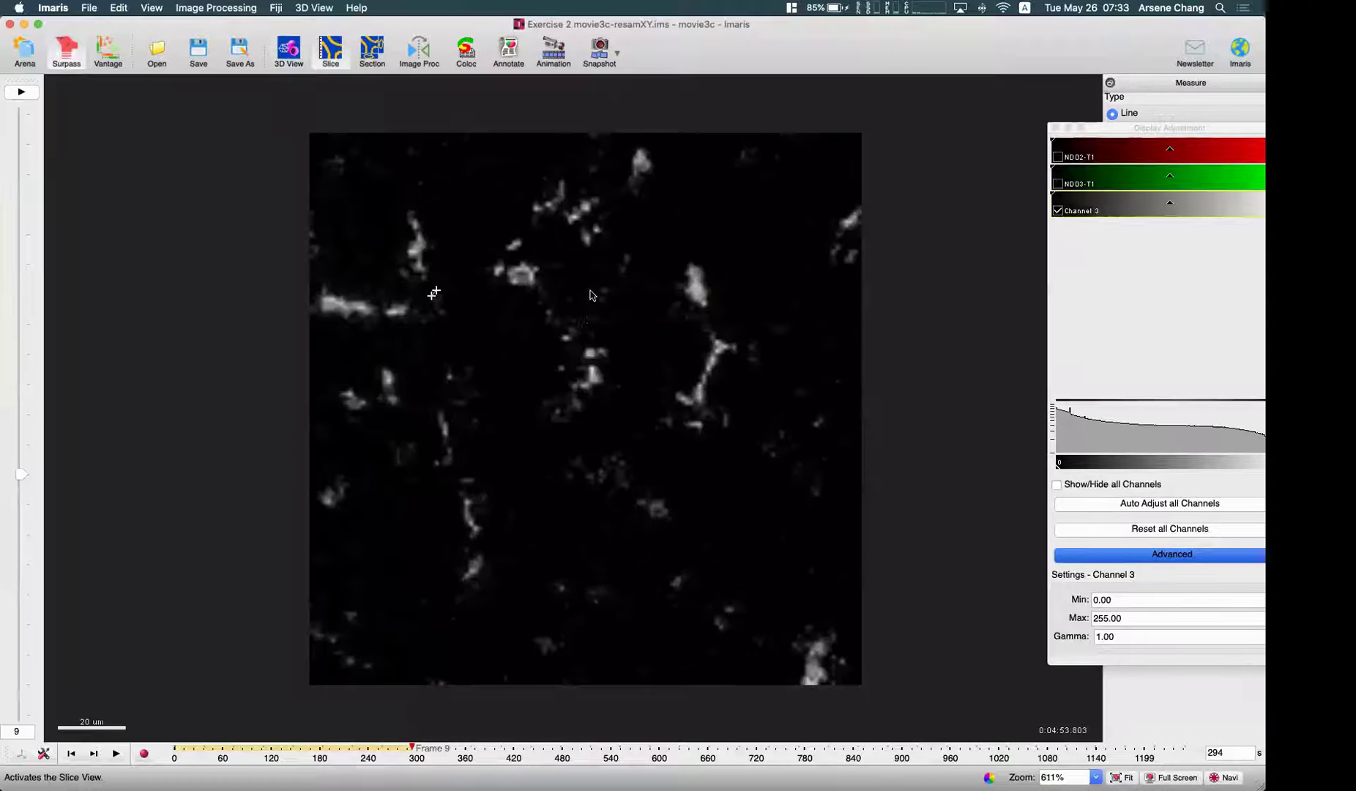
drag(20, 475, 37, 602)
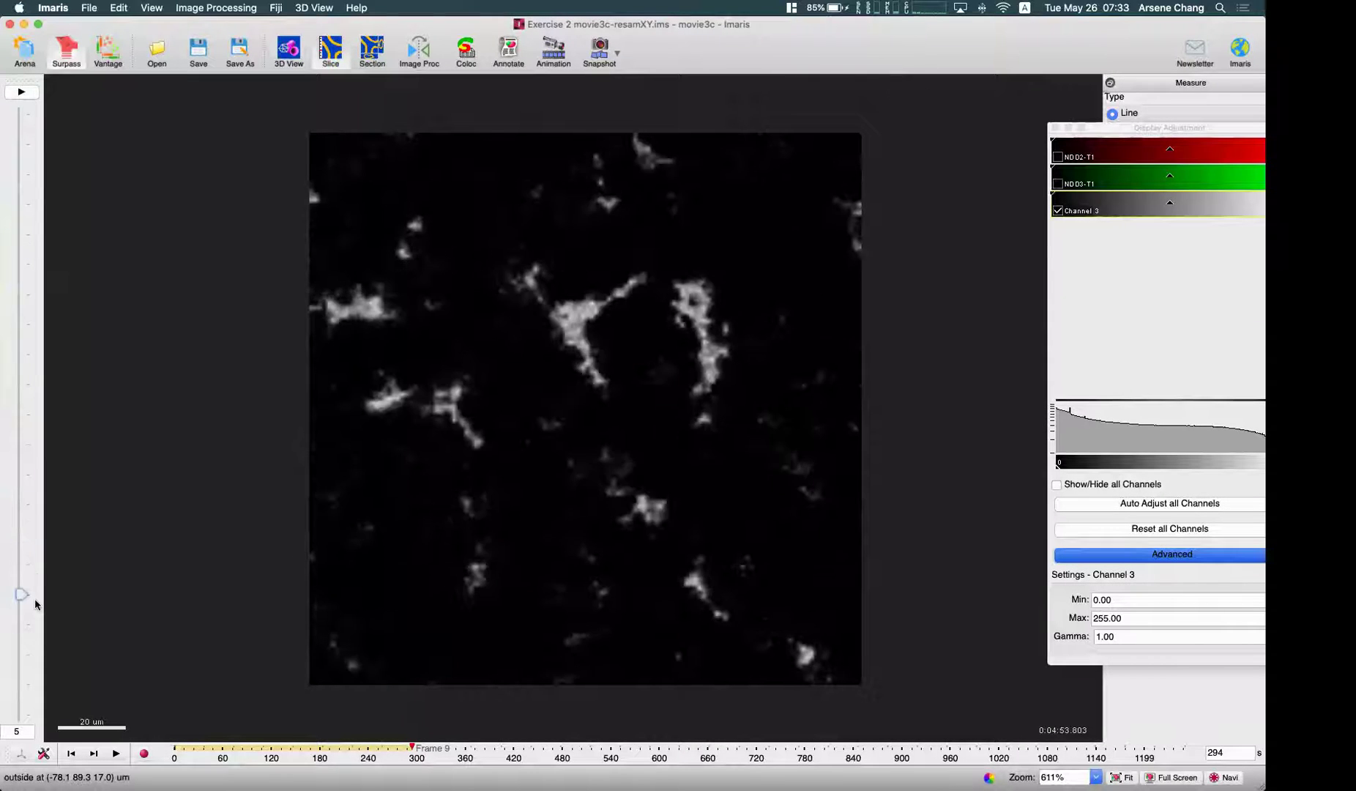
click(579, 302)
click(565, 338)
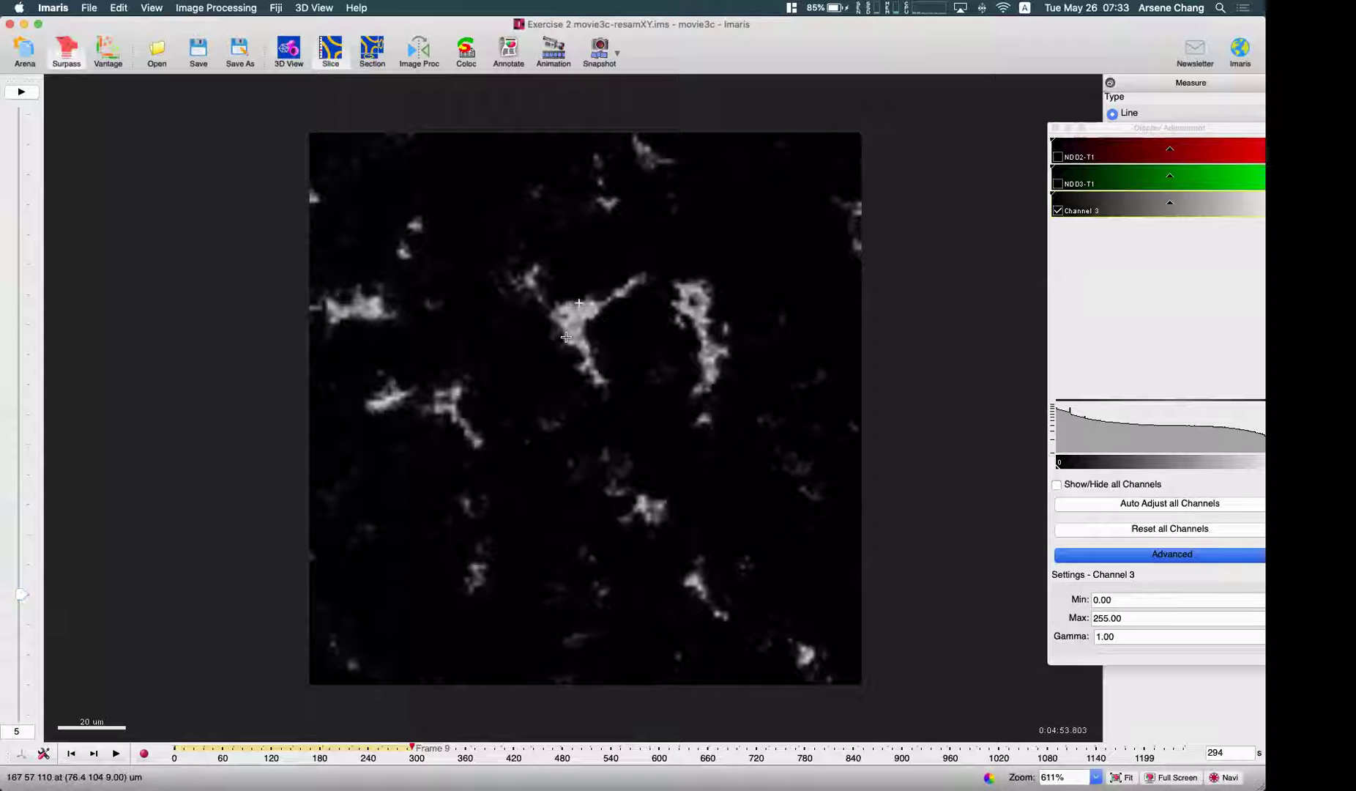
drag(1096, 131, 1092, 292)
- Use background subtraction for the surfaces in the 3D view, with a largest sphere diameter of 10 um, and continue to the threshold settings
click(288, 50)
click(231, 550)
text(10)
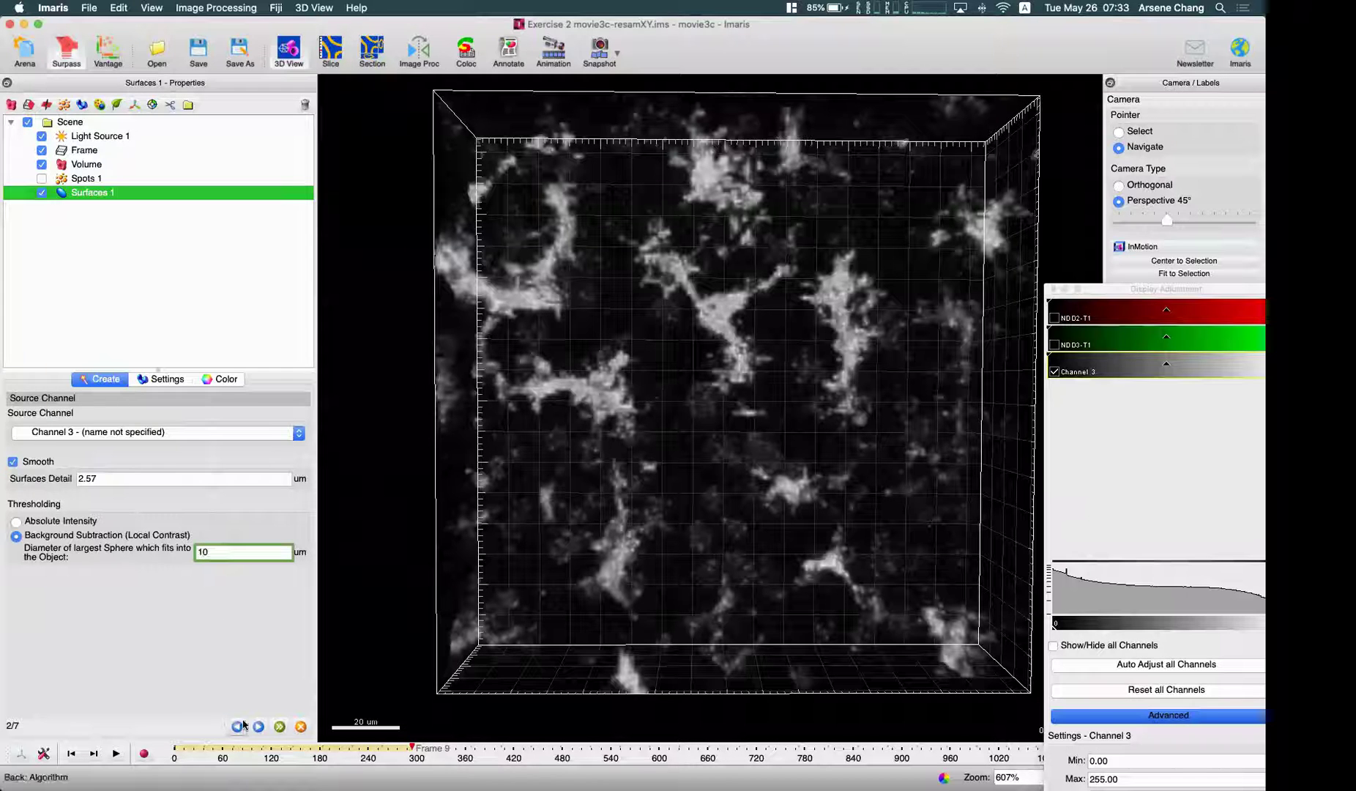
click(259, 726)
- Recolor Channel 3 to magenta in the image properties, with red 1.000, green 0.039 and blue 0.947
scroll(680, 521, down, 3)
drag(681, 525, 681, 347)
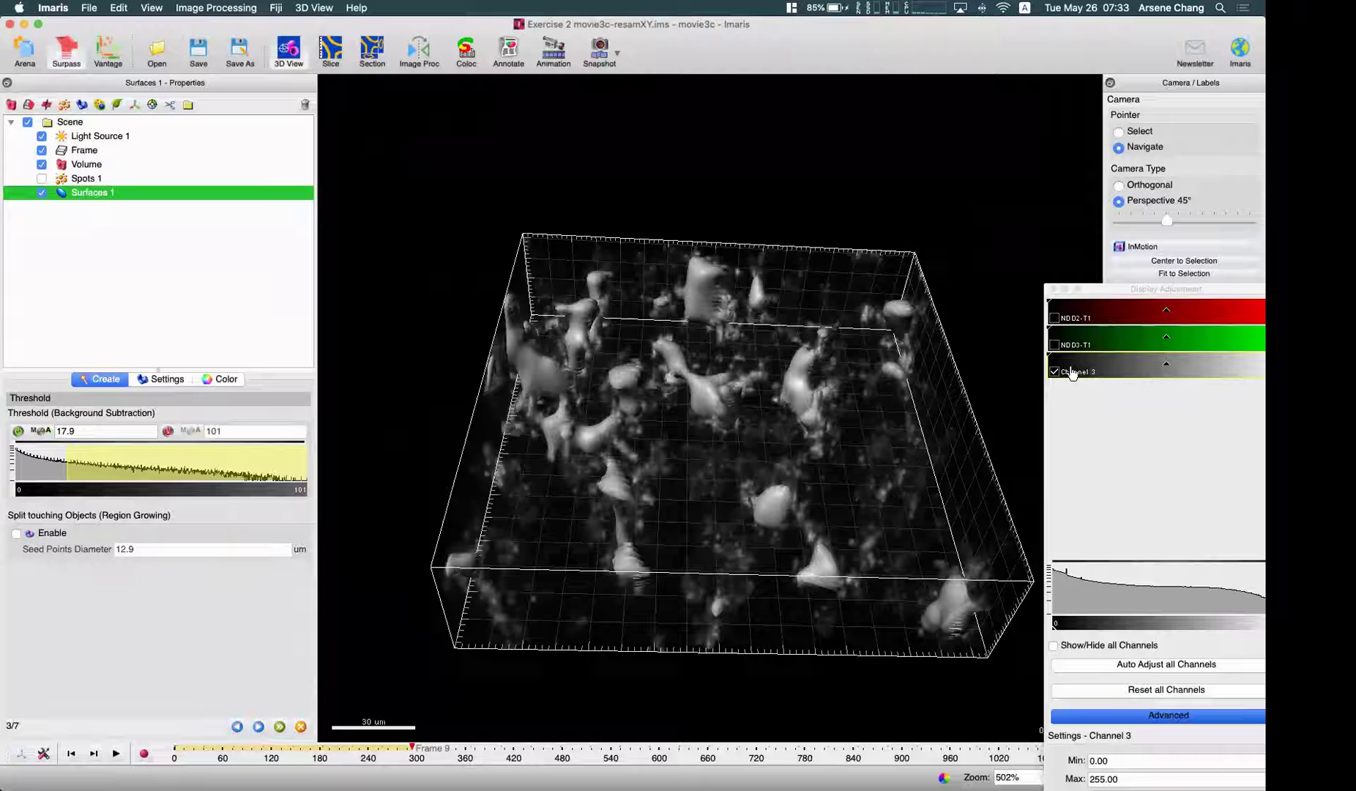
key(super+i)
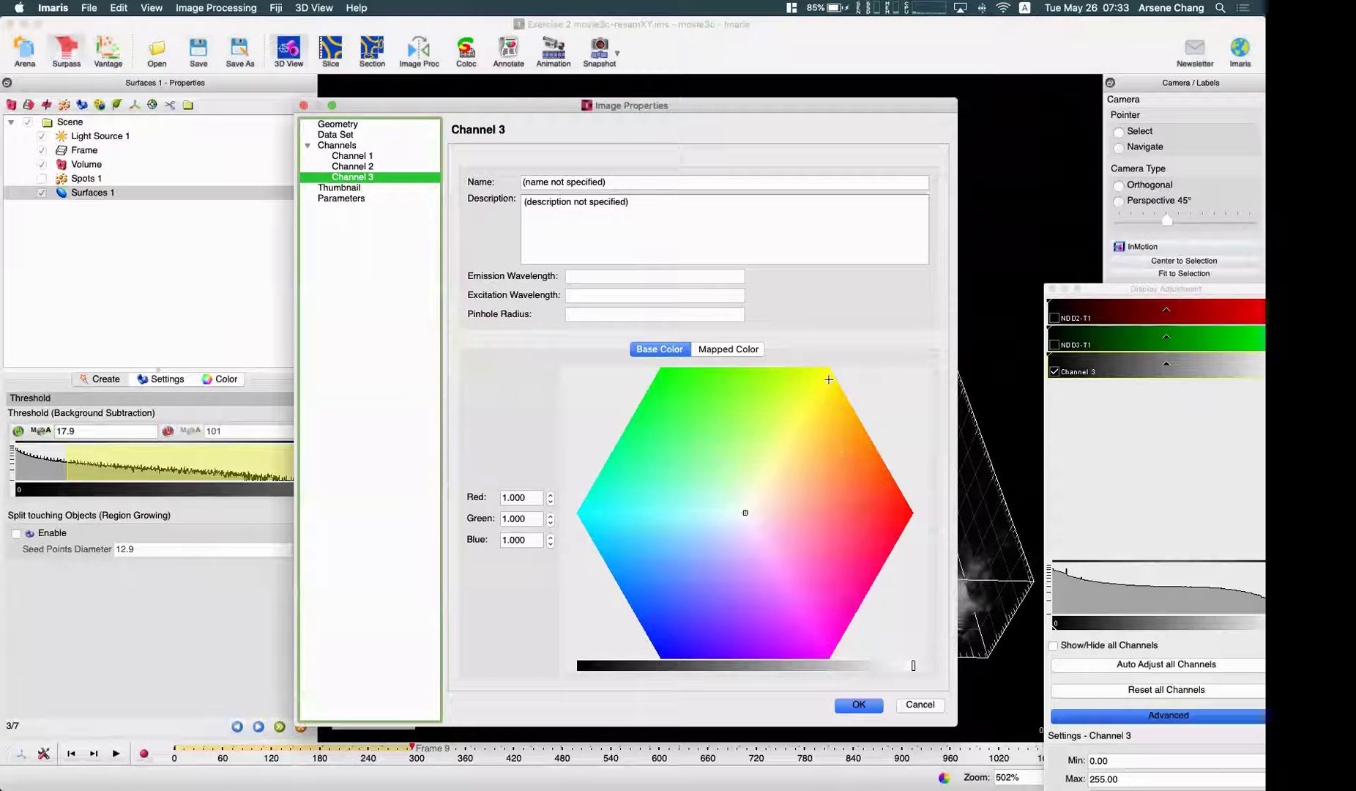
click(831, 645)
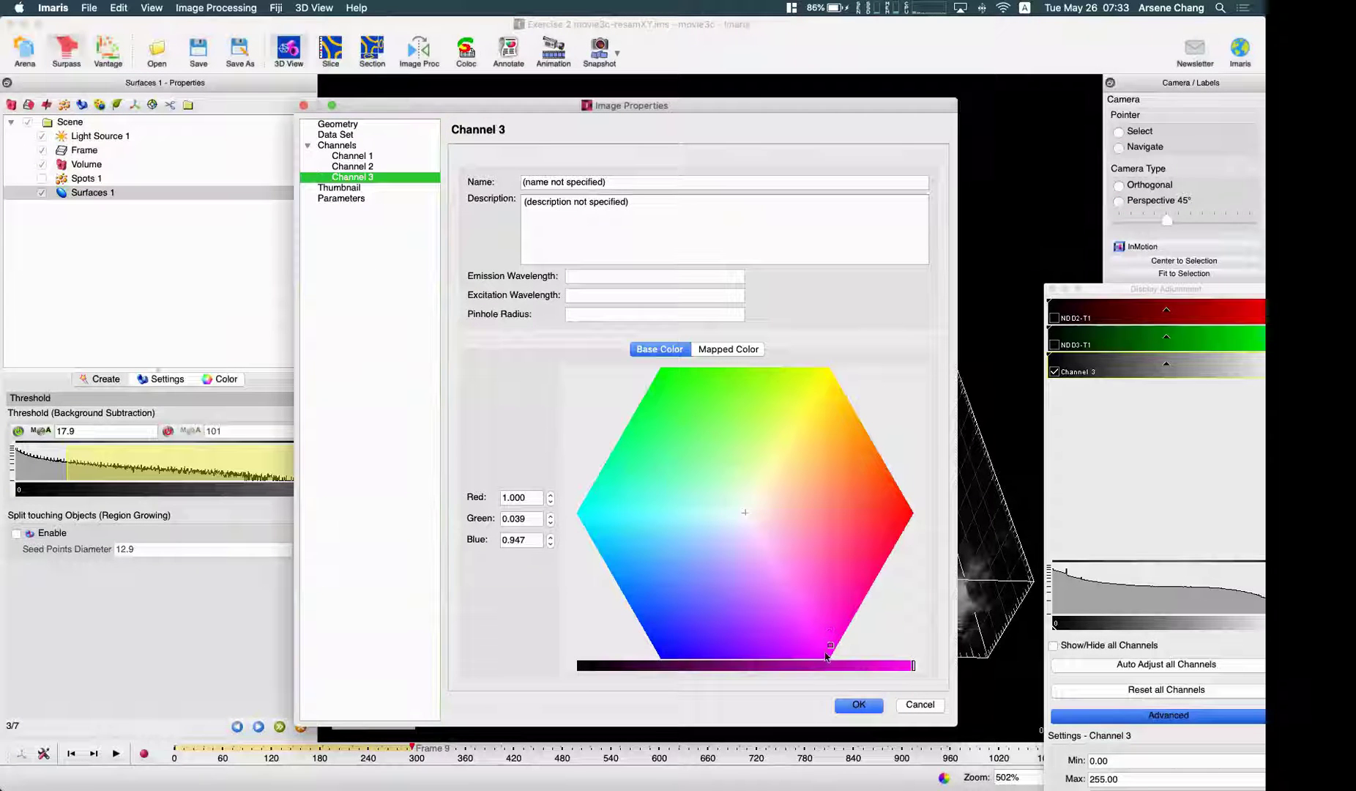
click(857, 705)
- Set the lower background subtraction threshold to 15.6, comparing the surface preview against the Channel 3 signal, and calculate the surfaces
drag(723, 536, 765, 327)
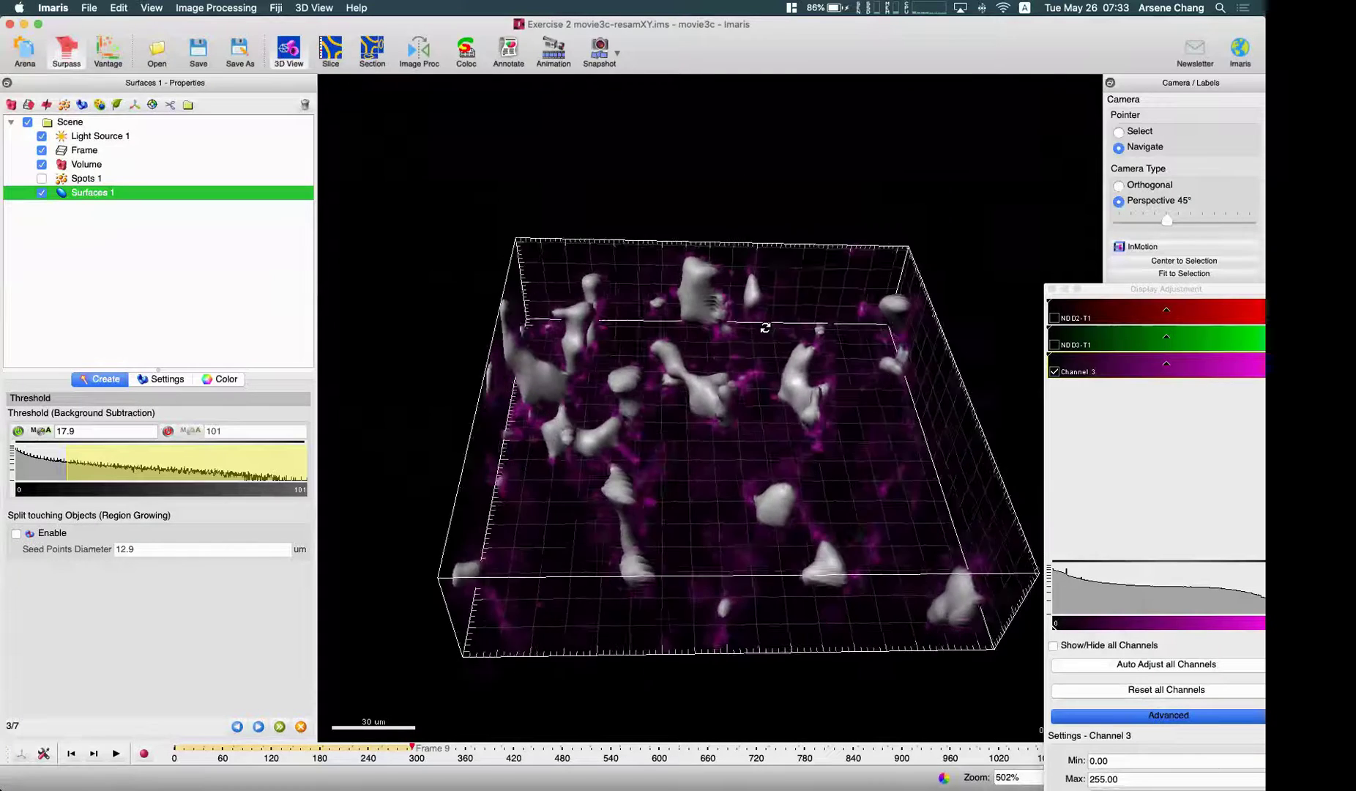
mouse_move(59, 462)
mouse_down()
mouse_move(35, 463)
mouse_move(82, 460)
mouse_move(60, 459)
mouse_up()
click(42, 193)
click(42, 192)
click(41, 193)
click(41, 192)
click(42, 193)
click(42, 193)
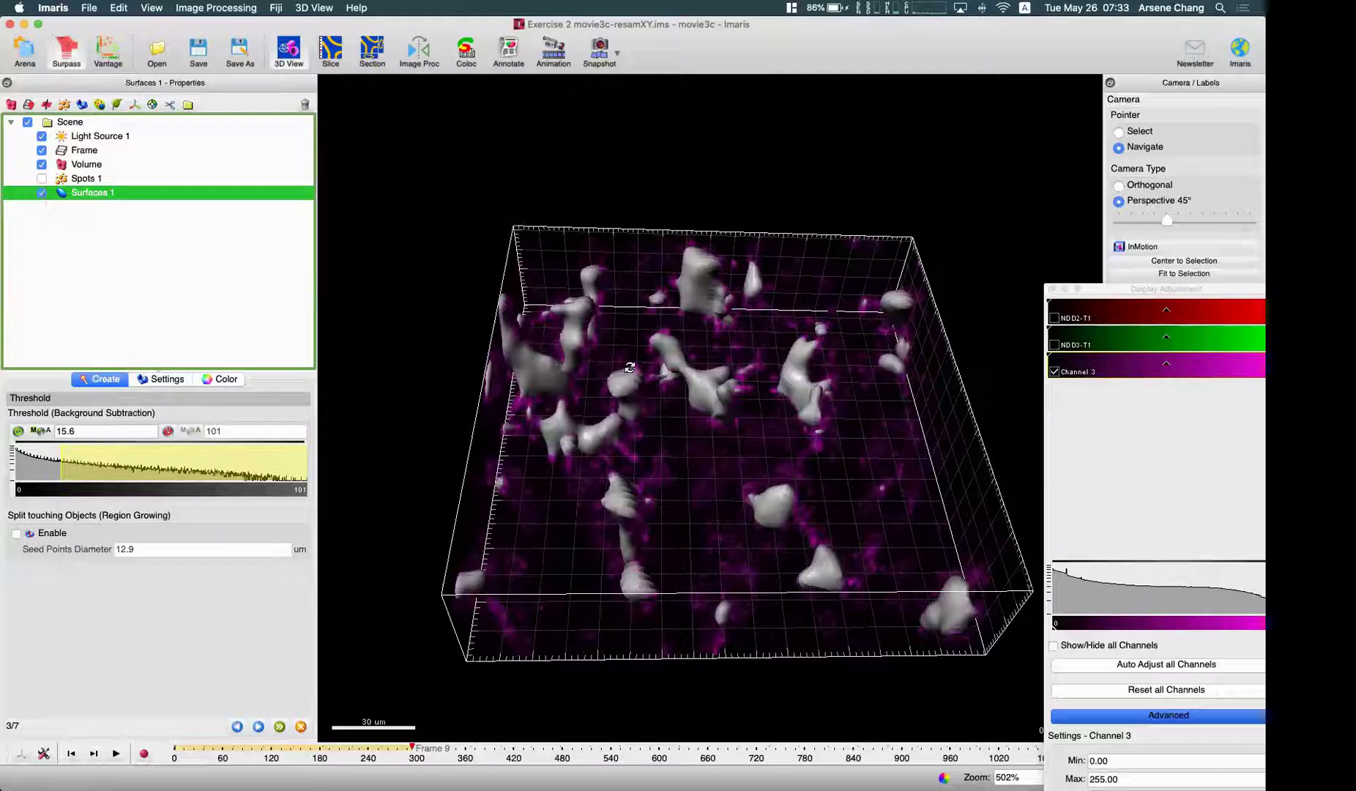
scroll(926, 552, up, 5)
scroll(926, 552, down, 4)
drag(795, 521, 836, 492)
drag(793, 575, 714, 446)
scroll(658, 403, down, 3)
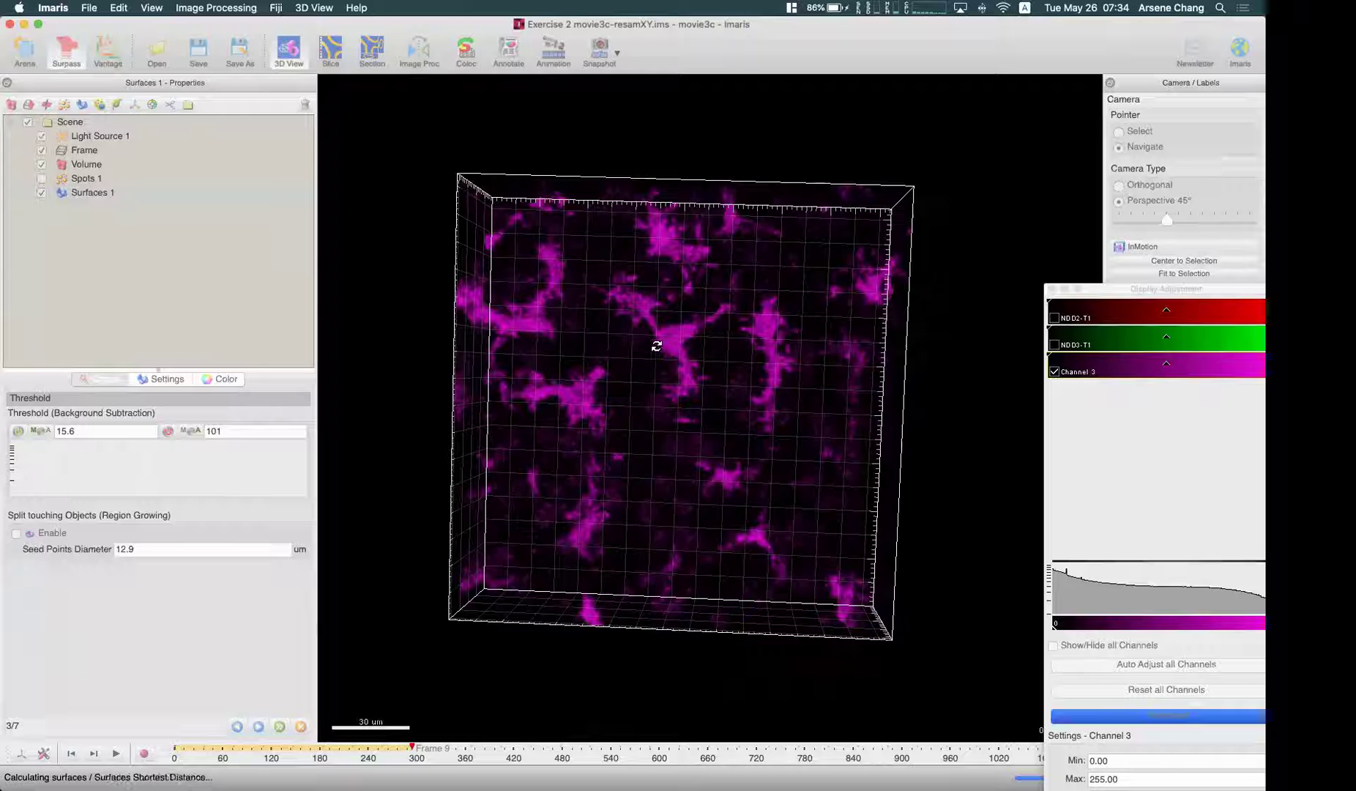
- Filter the surfaces to a Number of Voxels above 130 and continue past surface editing to the tracking settings
drag(696, 484, 595, 380)
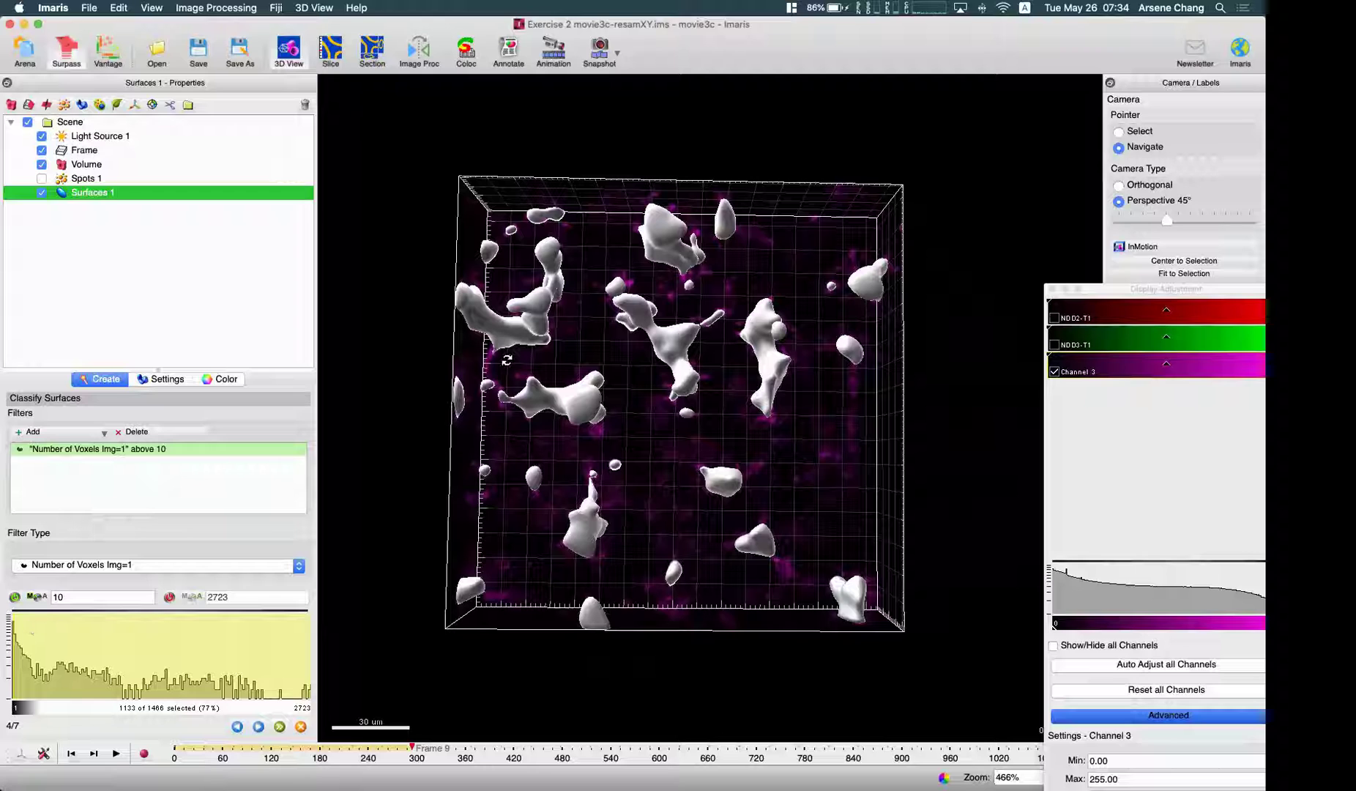
drag(16, 641, 24, 640)
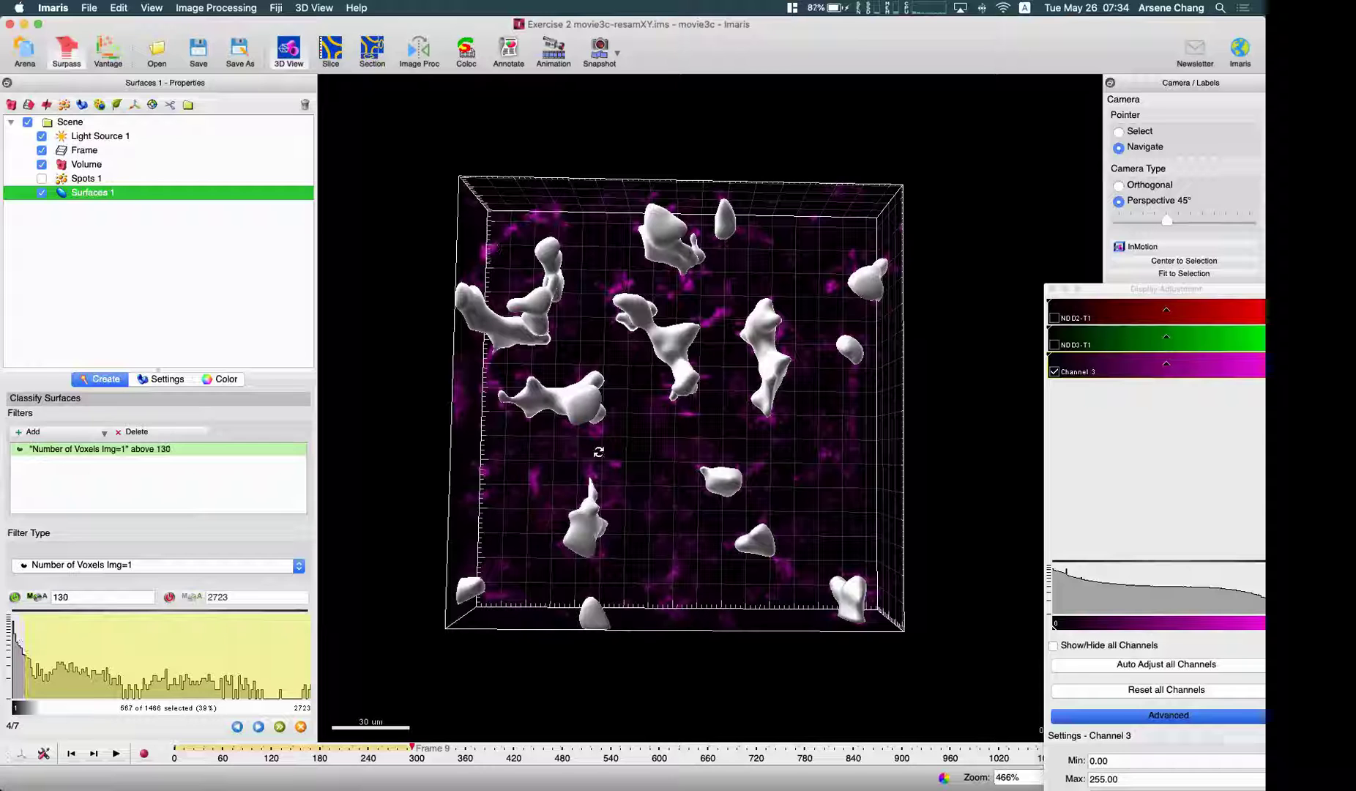
drag(415, 740, 455, 743)
drag(712, 742, 764, 746)
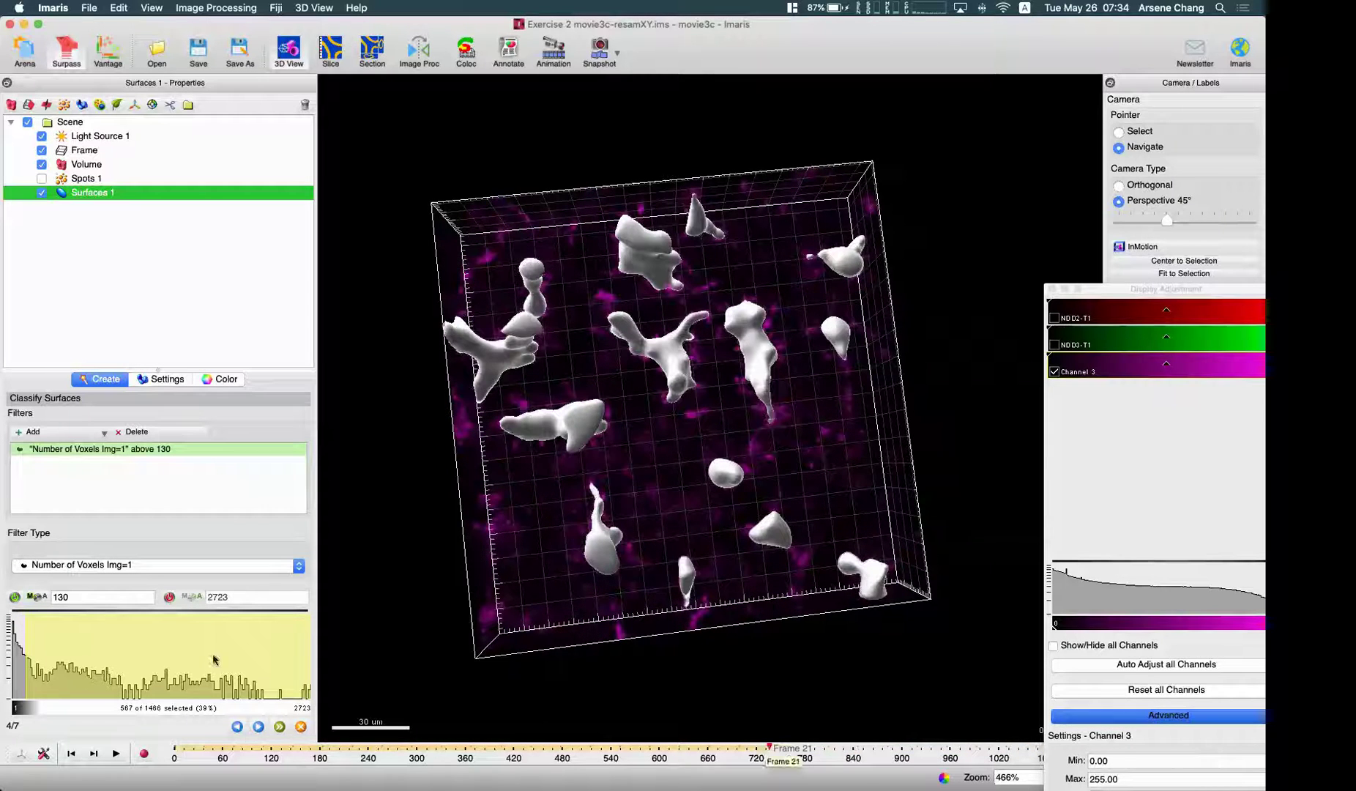
click(258, 727)
drag(686, 484, 640, 533)
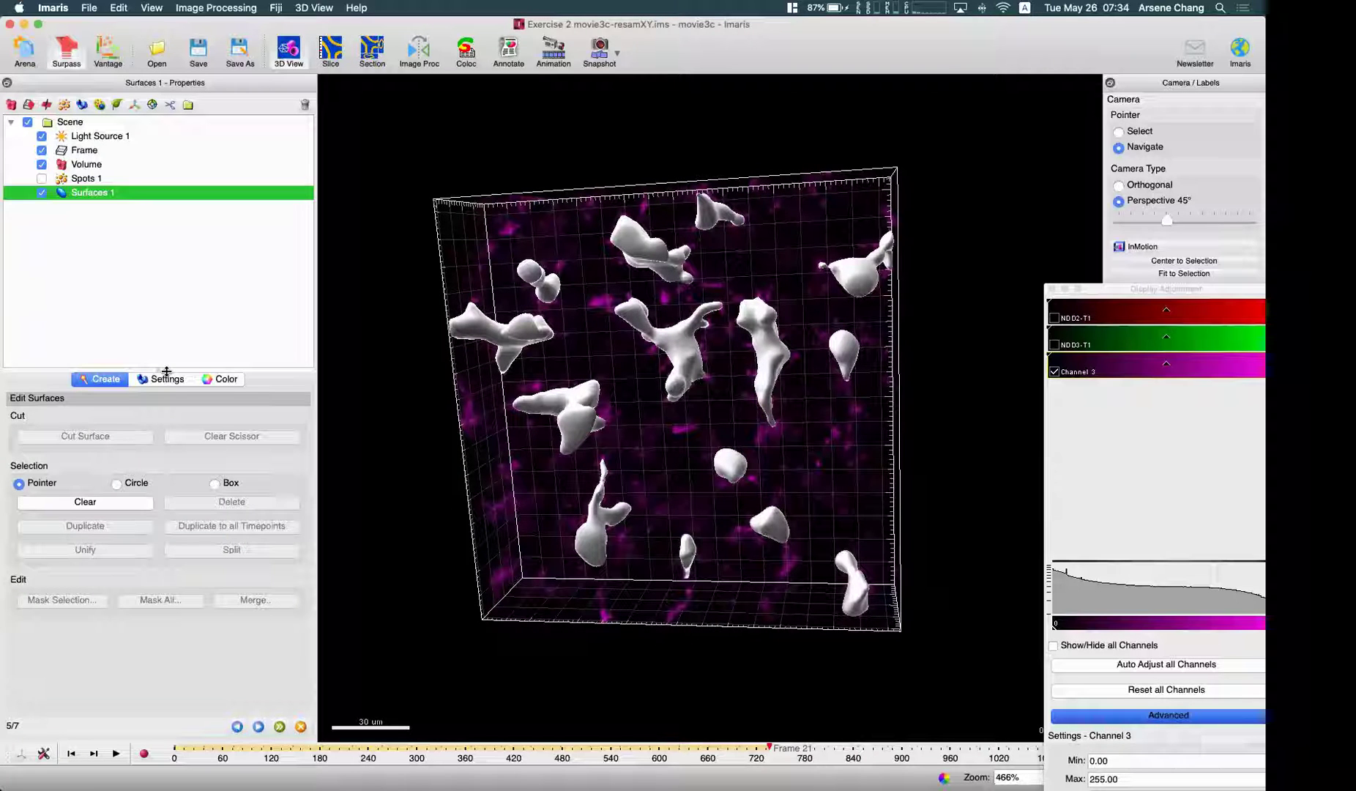
click(258, 727)
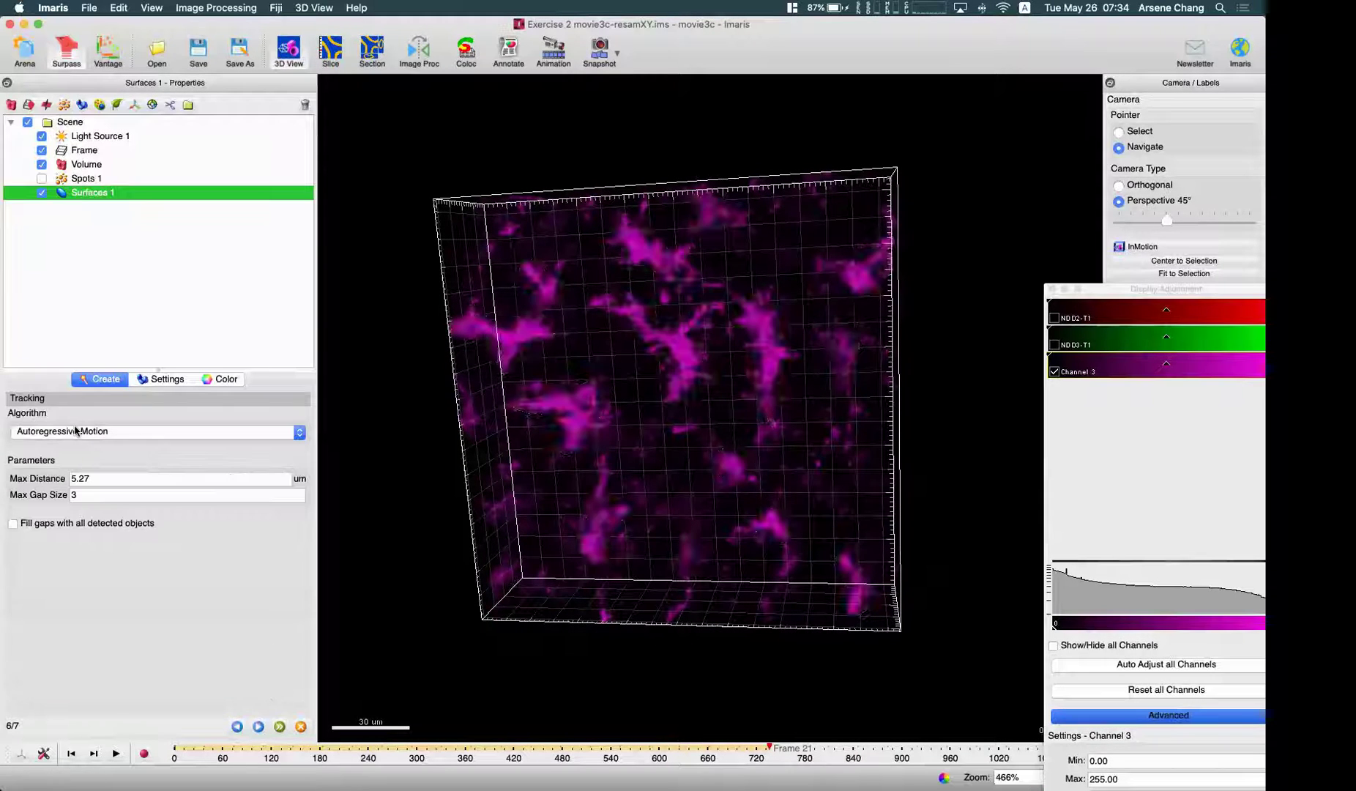
- Mark the central cell's body at frame 21 in the slice view and compare its position in the neighbouring frames
drag(617, 427, 645, 401)
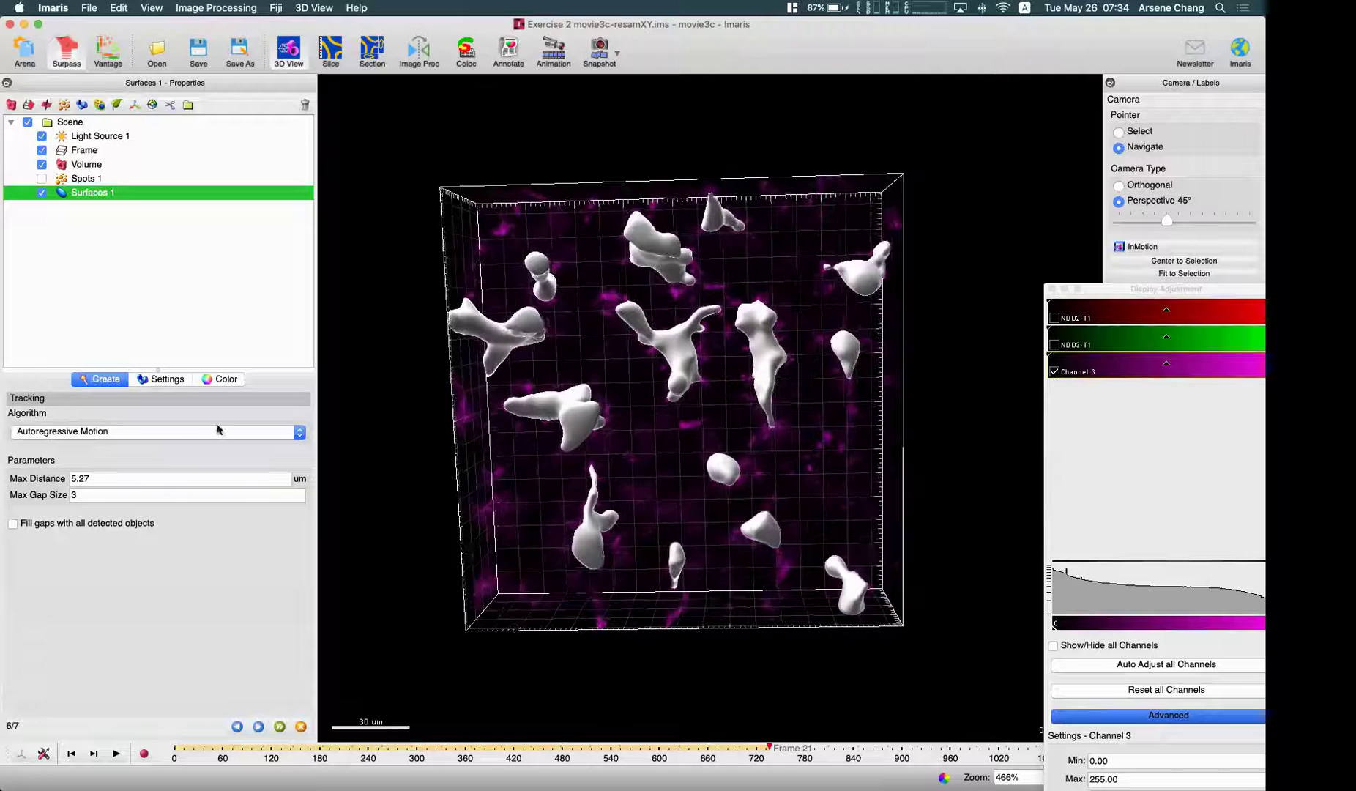
click(330, 51)
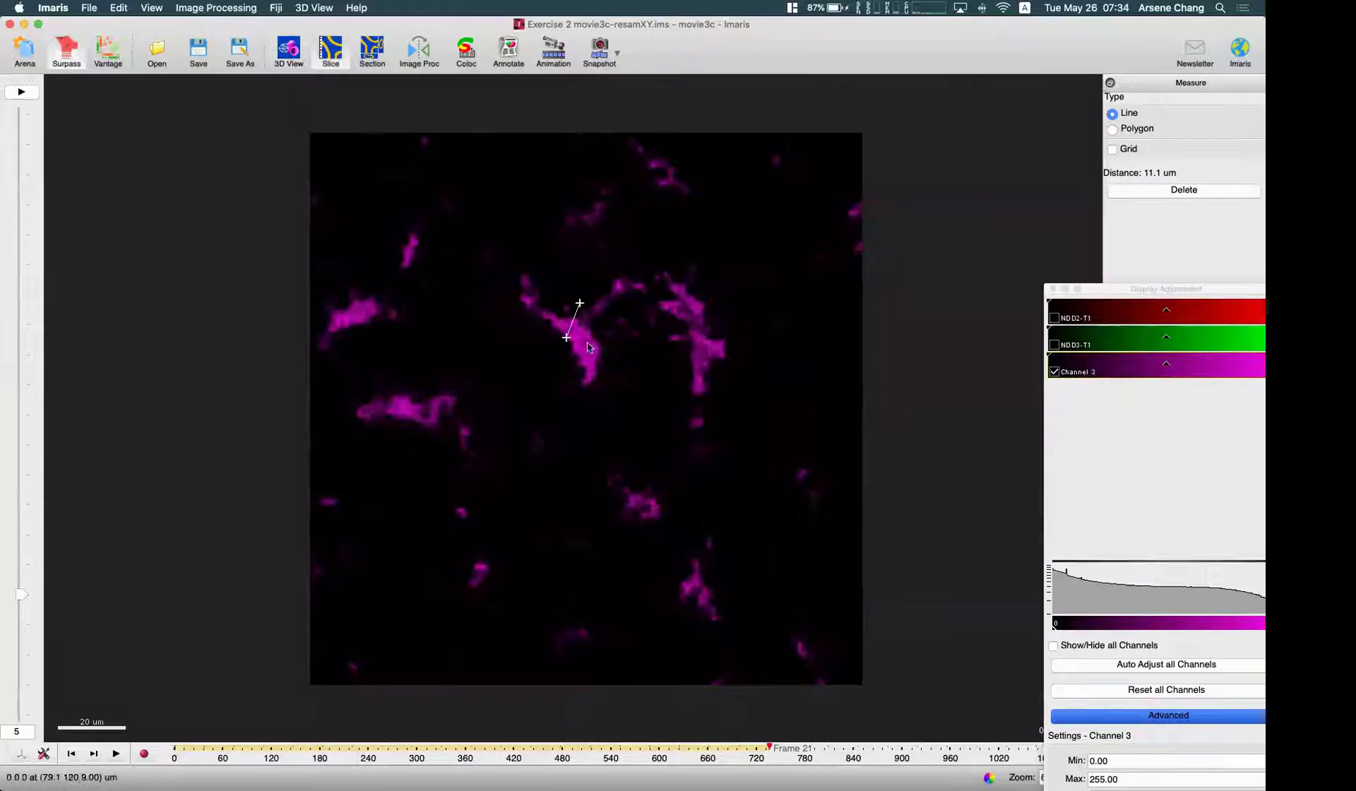
click(94, 754)
click(93, 754)
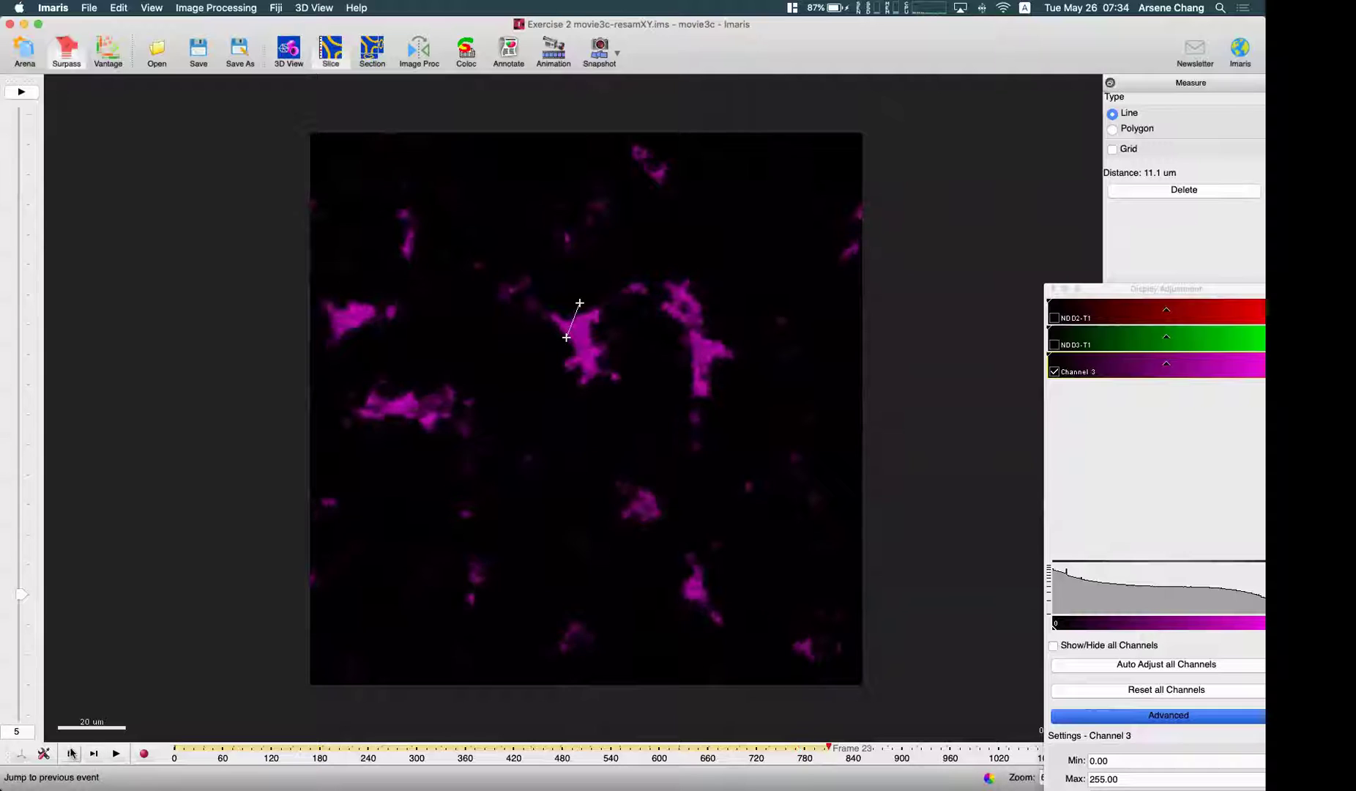
click(71, 754)
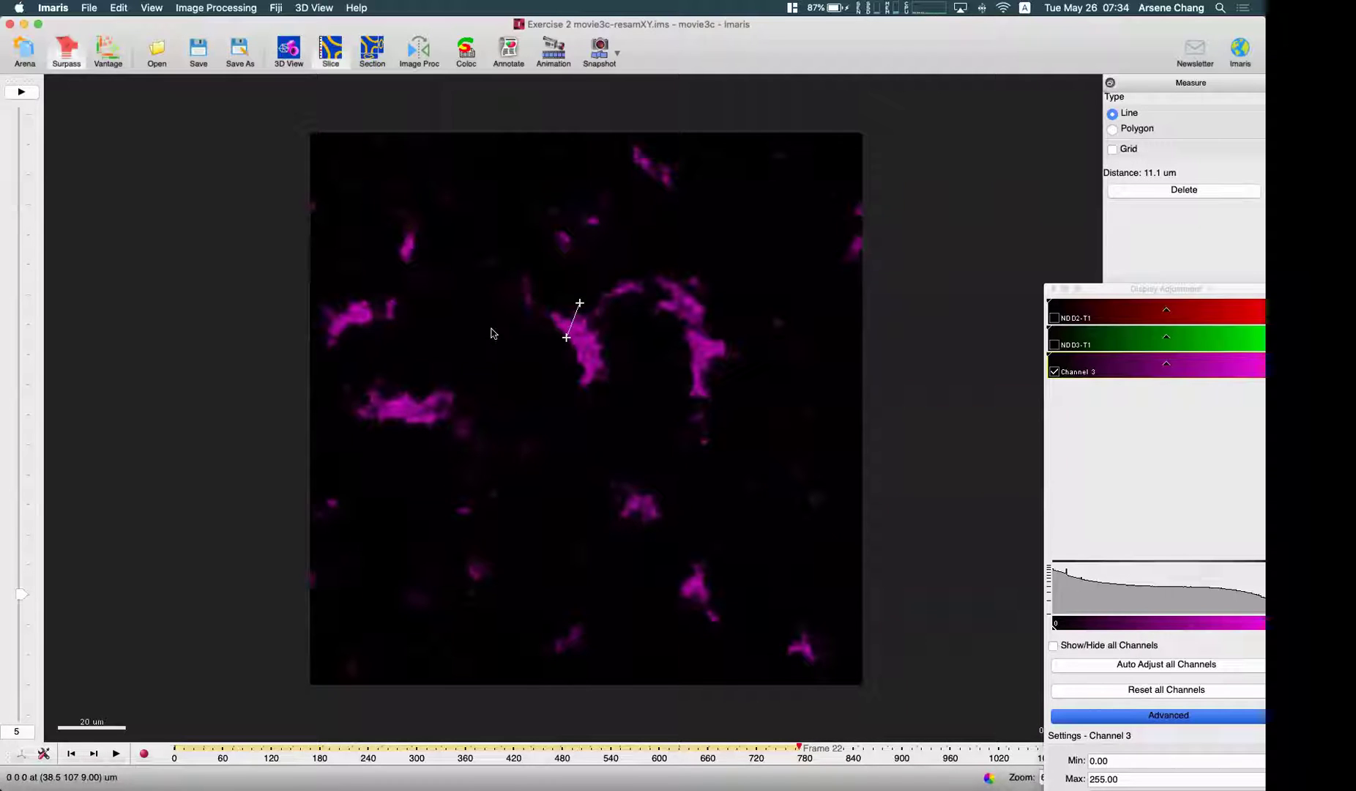
click(71, 754)
click(585, 342)
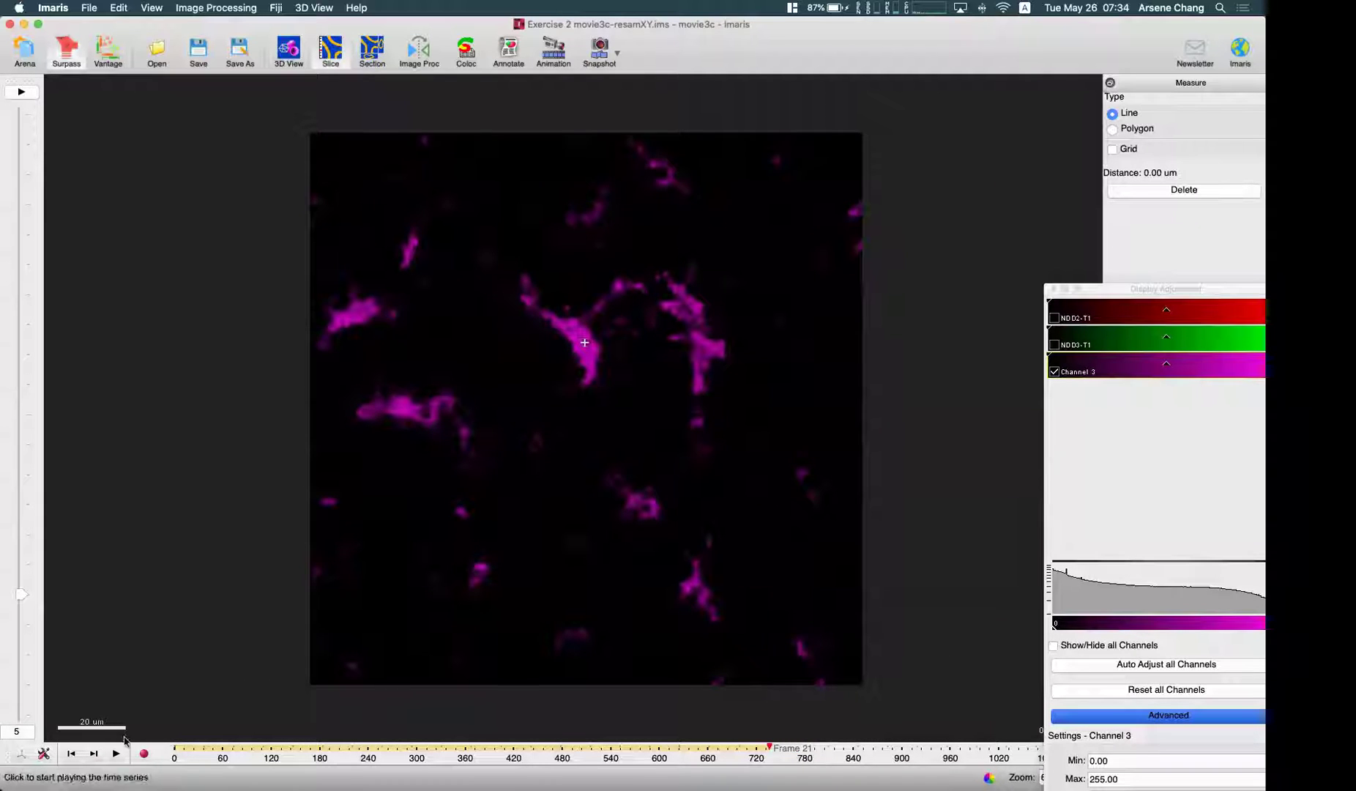
click(90, 755)
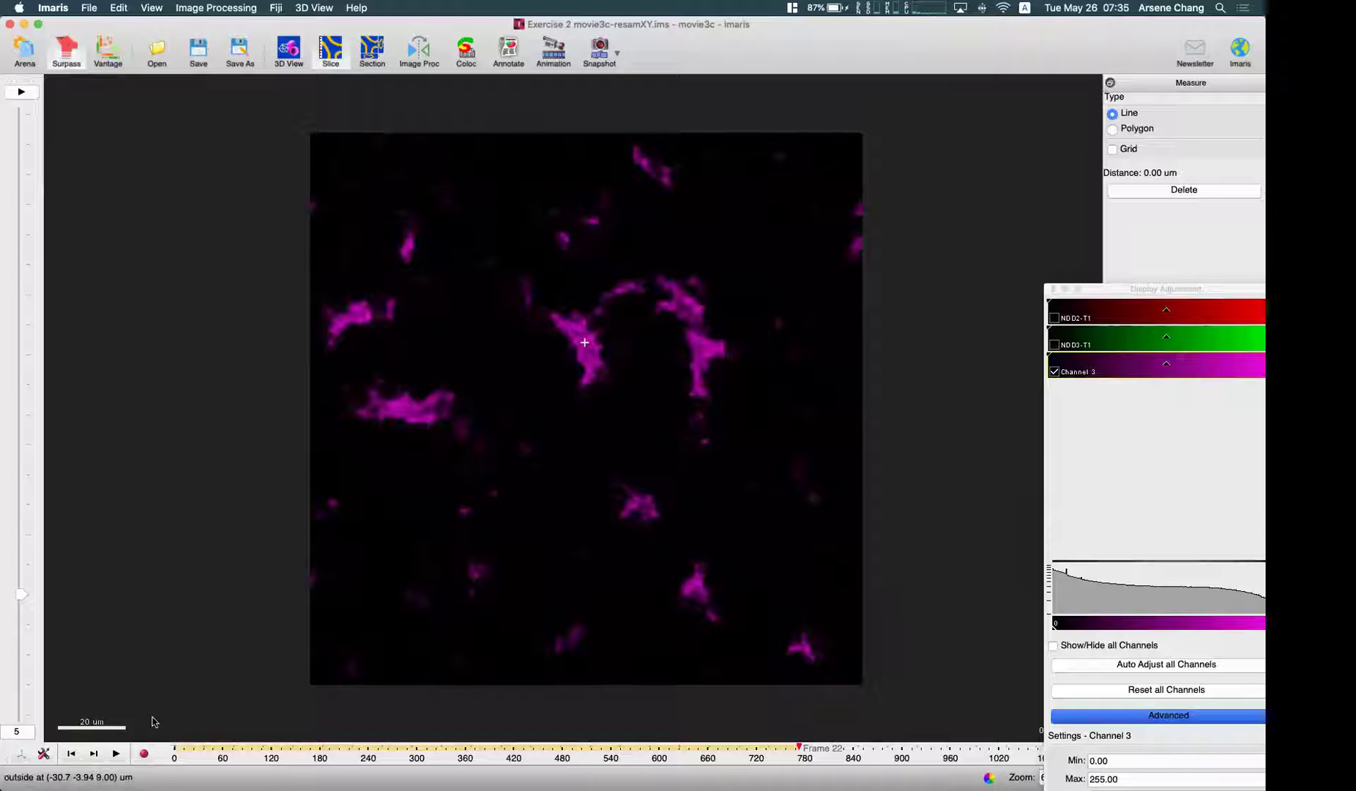
- Step back through the time series to frame 1 to examine how far the cells move between frames
click(71, 754)
click(72, 754)
click(71, 755)
click(71, 754)
click(71, 754)
click(71, 754)
click(73, 755)
click(73, 755)
click(74, 755)
click(76, 755)
click(76, 755)
click(76, 755)
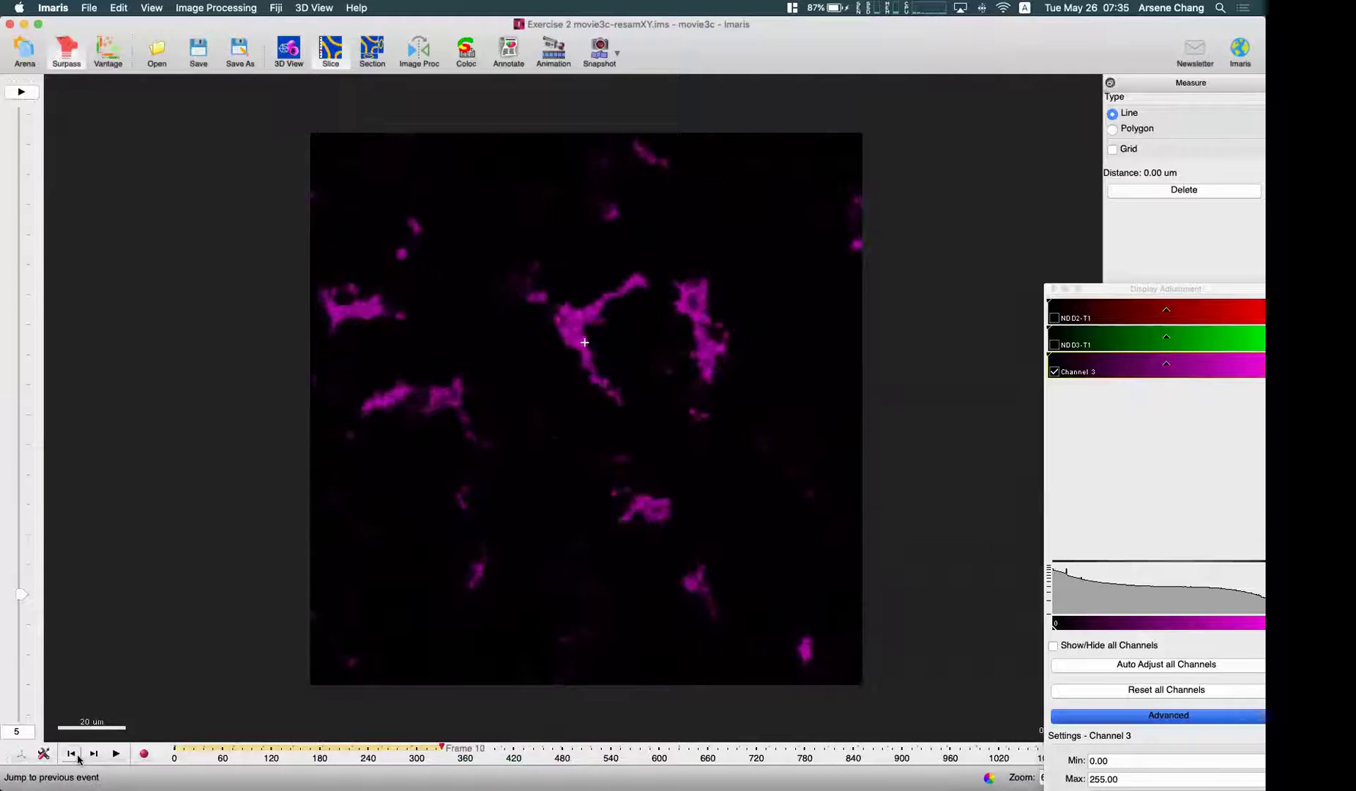
click(77, 755)
click(78, 755)
click(71, 754)
click(71, 754)
click(71, 754)
click(71, 754)
click(71, 754)
click(71, 754)
click(71, 754)
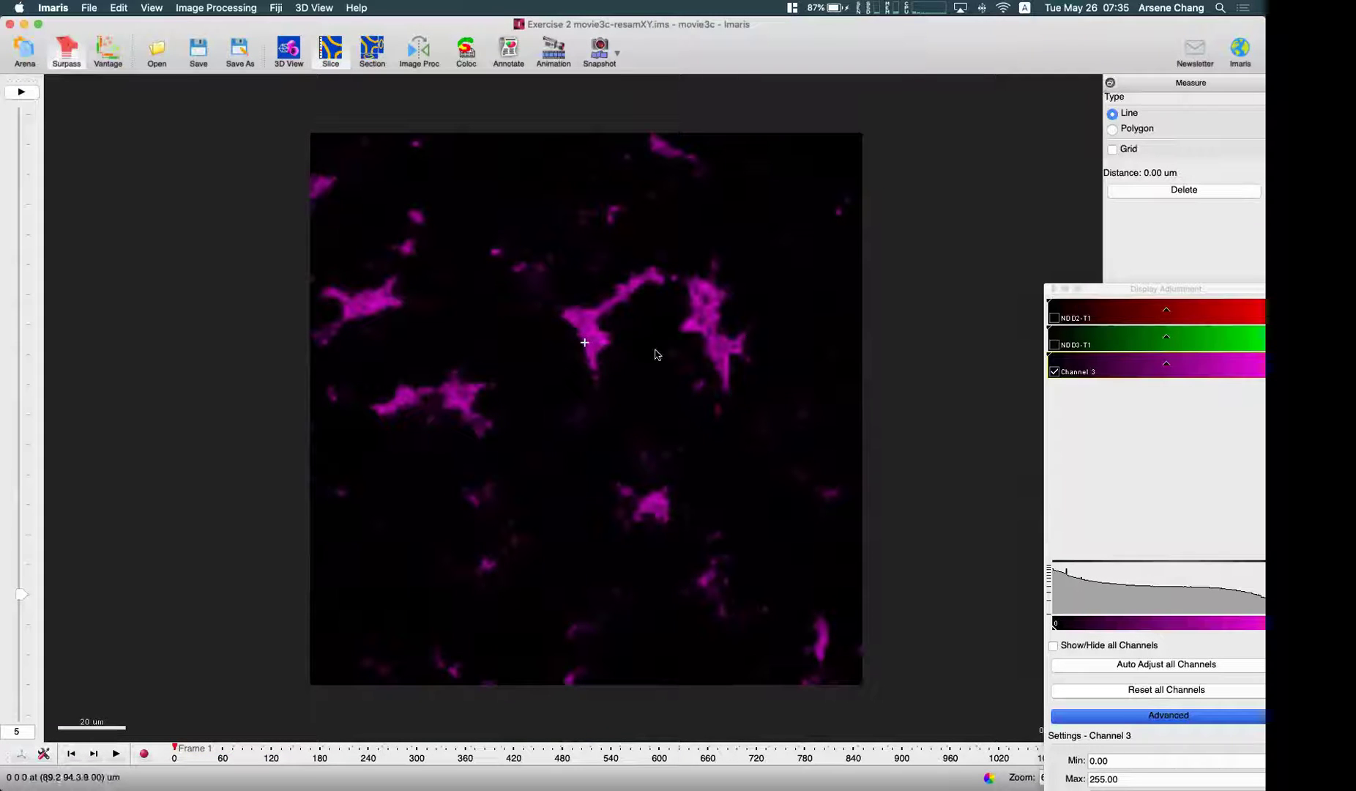
- Measure the distance between the two neighbouring central cells in the first frames of the slice view
click(711, 326)
click(1161, 189)
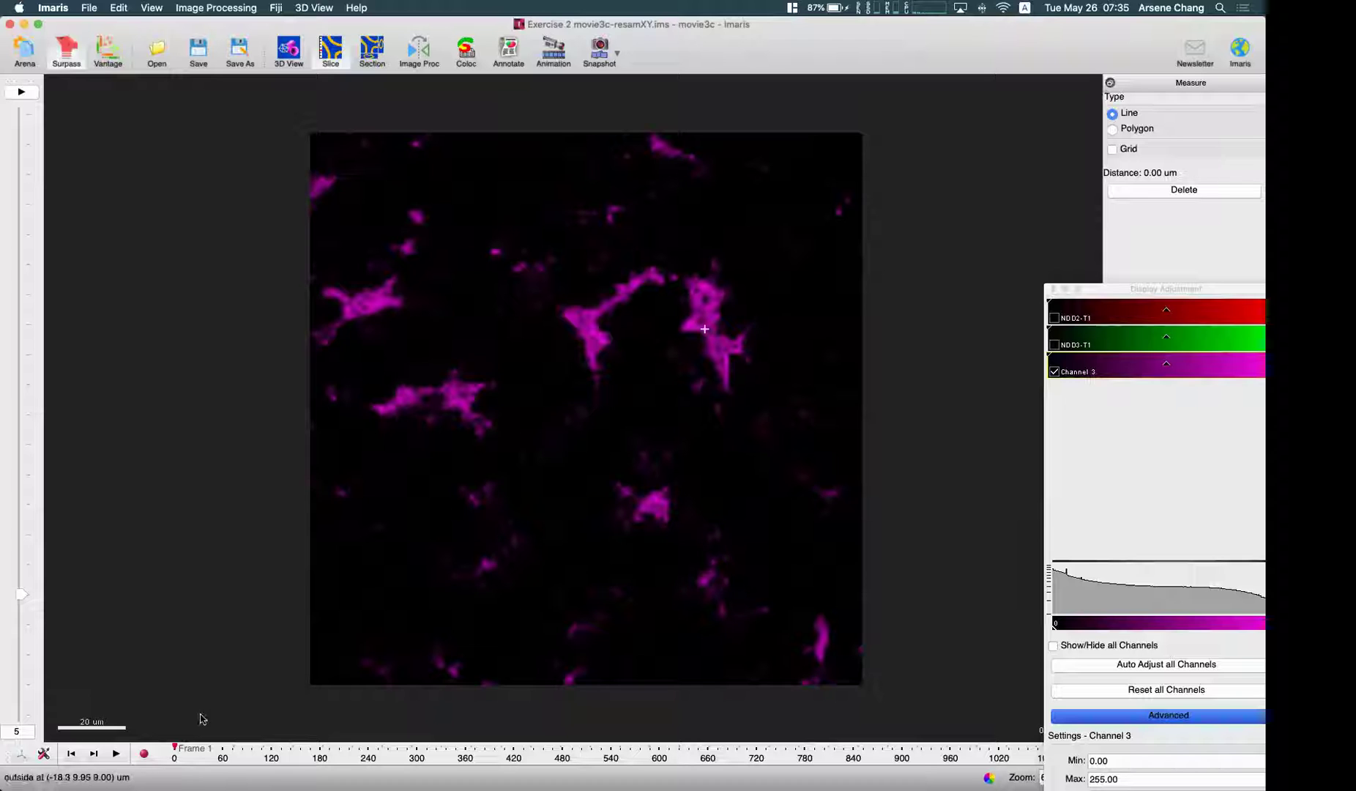
click(93, 753)
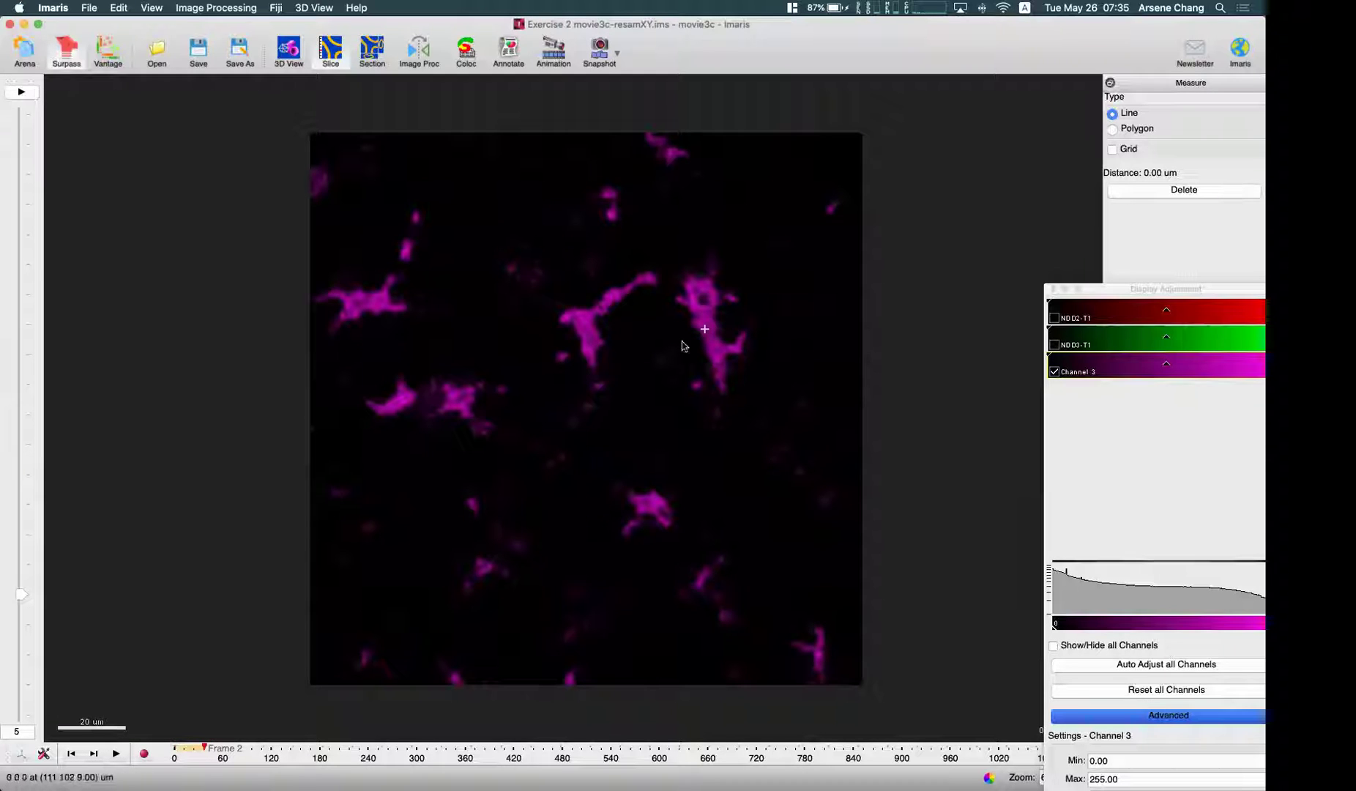
click(587, 336)
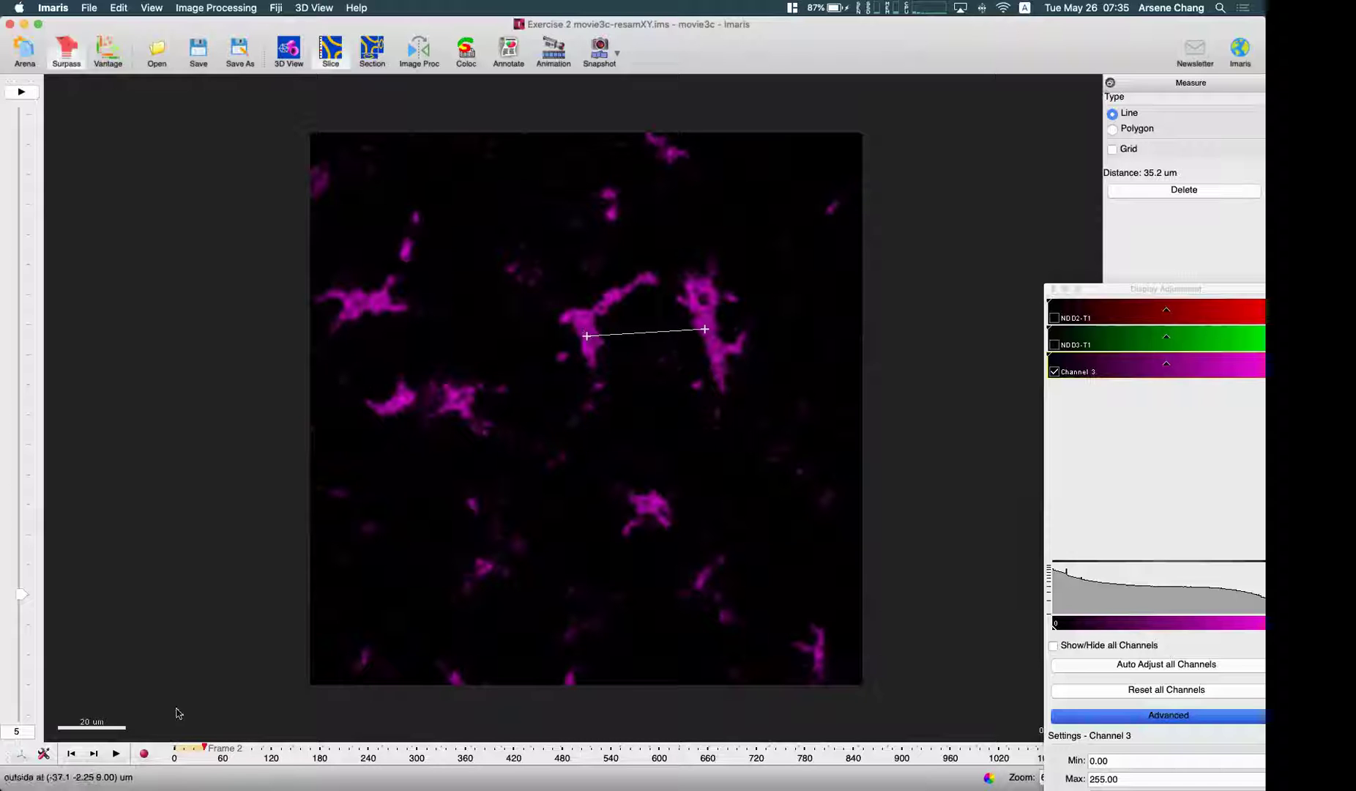
- Measure how far the branched cell below the centre-left moves between frames 9 and 10
mouse_move(206, 746)
mouse_down()
mouse_move(644, 732)
mouse_move(590, 744)
mouse_up()
drag(475, 722, 418, 715)
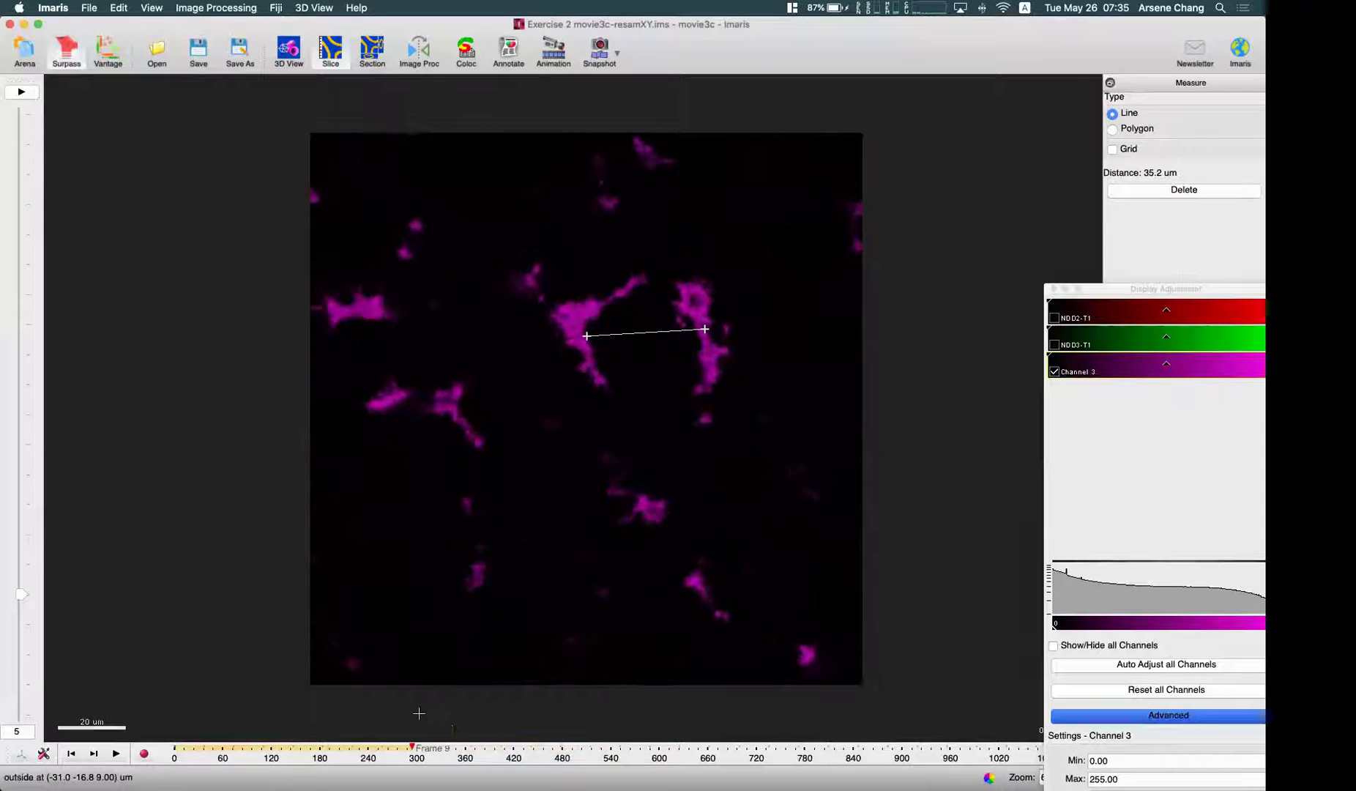
click(449, 402)
click(95, 753)
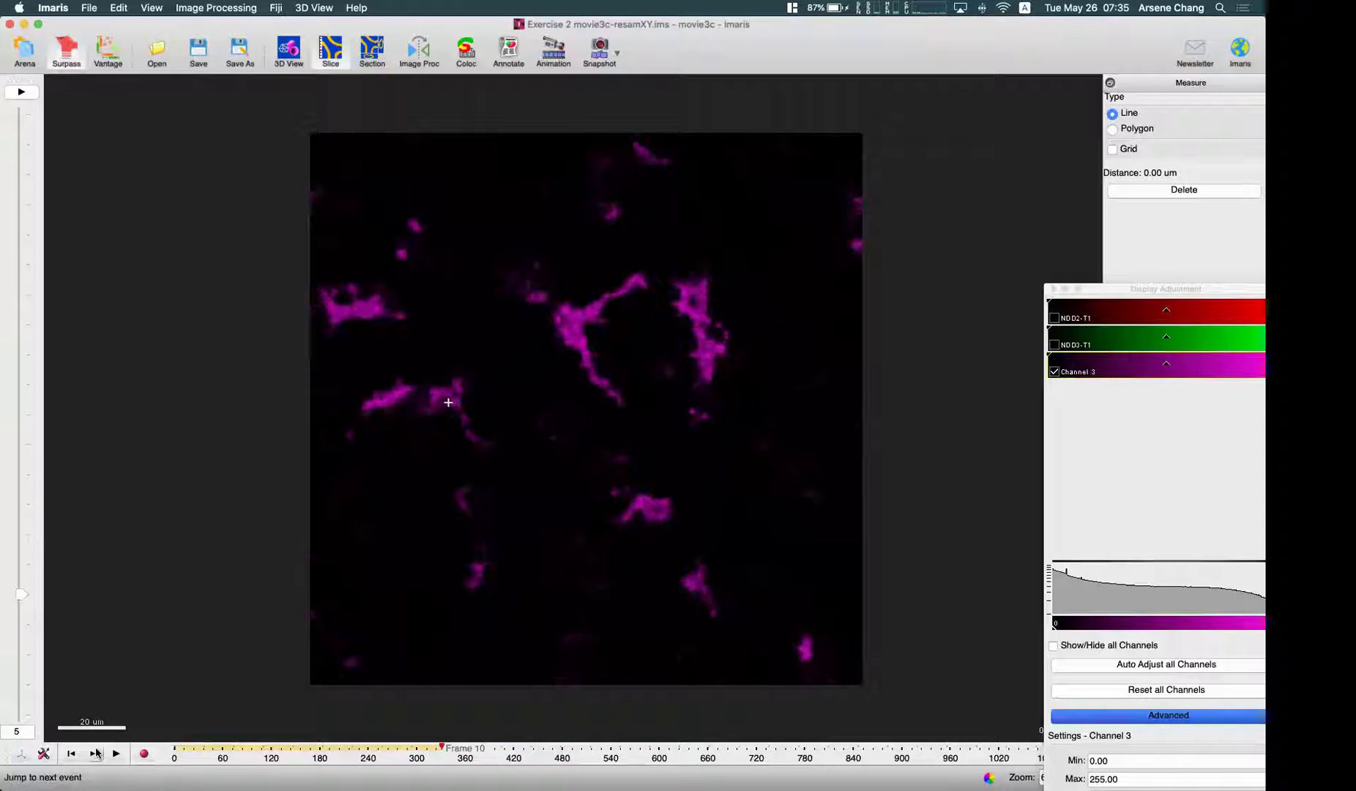
click(440, 396)
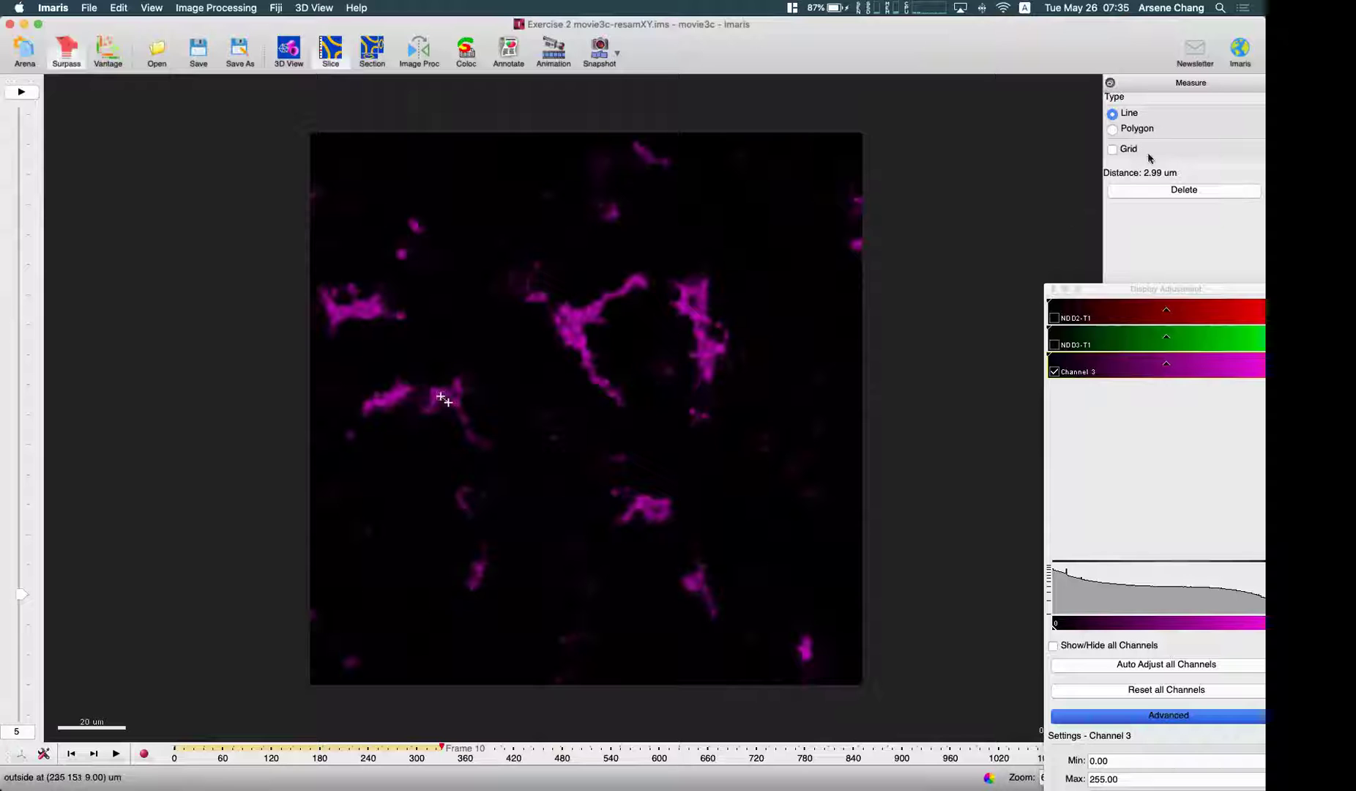
- Set the surface tracking to a maximum distance of 3 um and a maximum gap size of 2, and run the tracking
click(289, 49)
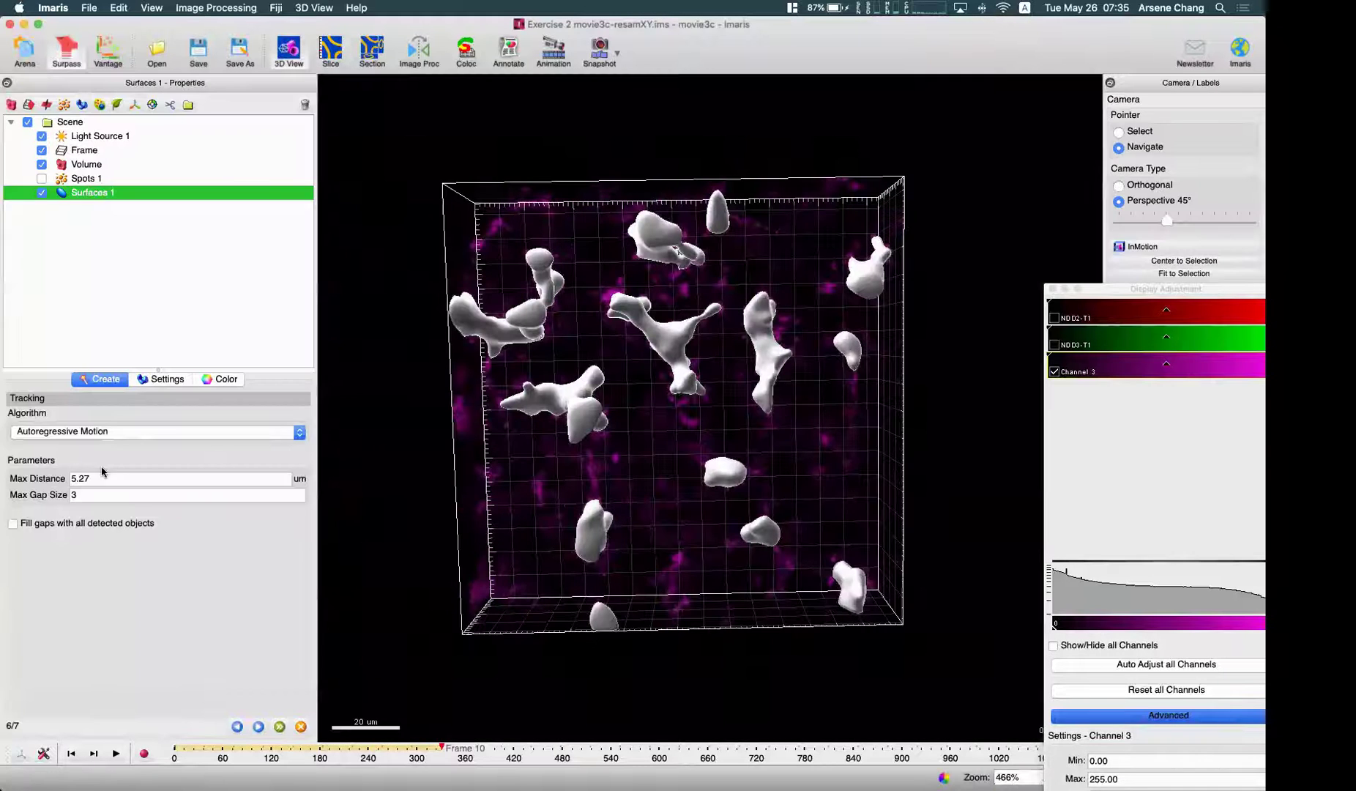
drag(95, 478, 29, 478)
text(3)
key(Tab)
text(2)
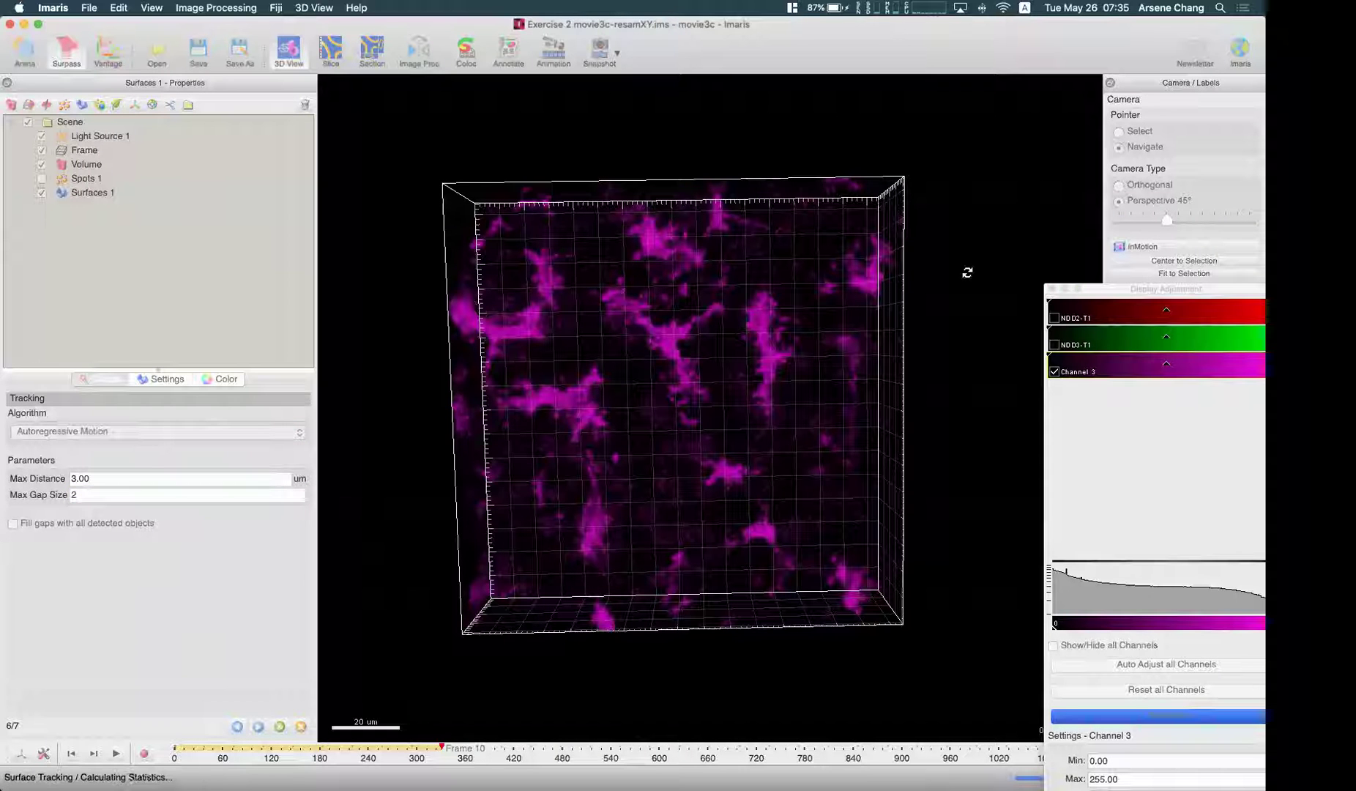
- Check the surface tracks at frames 10 and 9, accept the Track Duration filter above 91.9 s, and finish creating the surfaces
scroll(660, 347, up, 10)
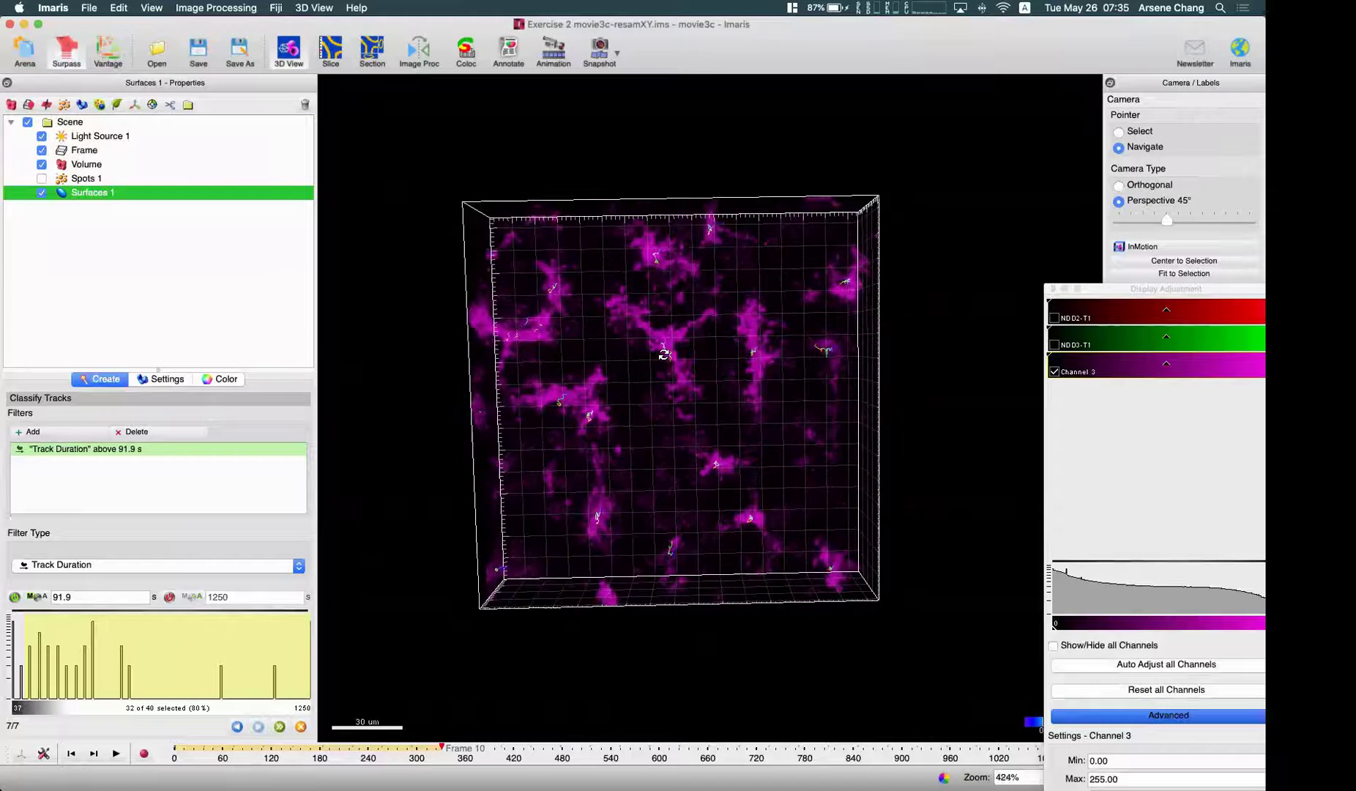
scroll(708, 367, down, 7)
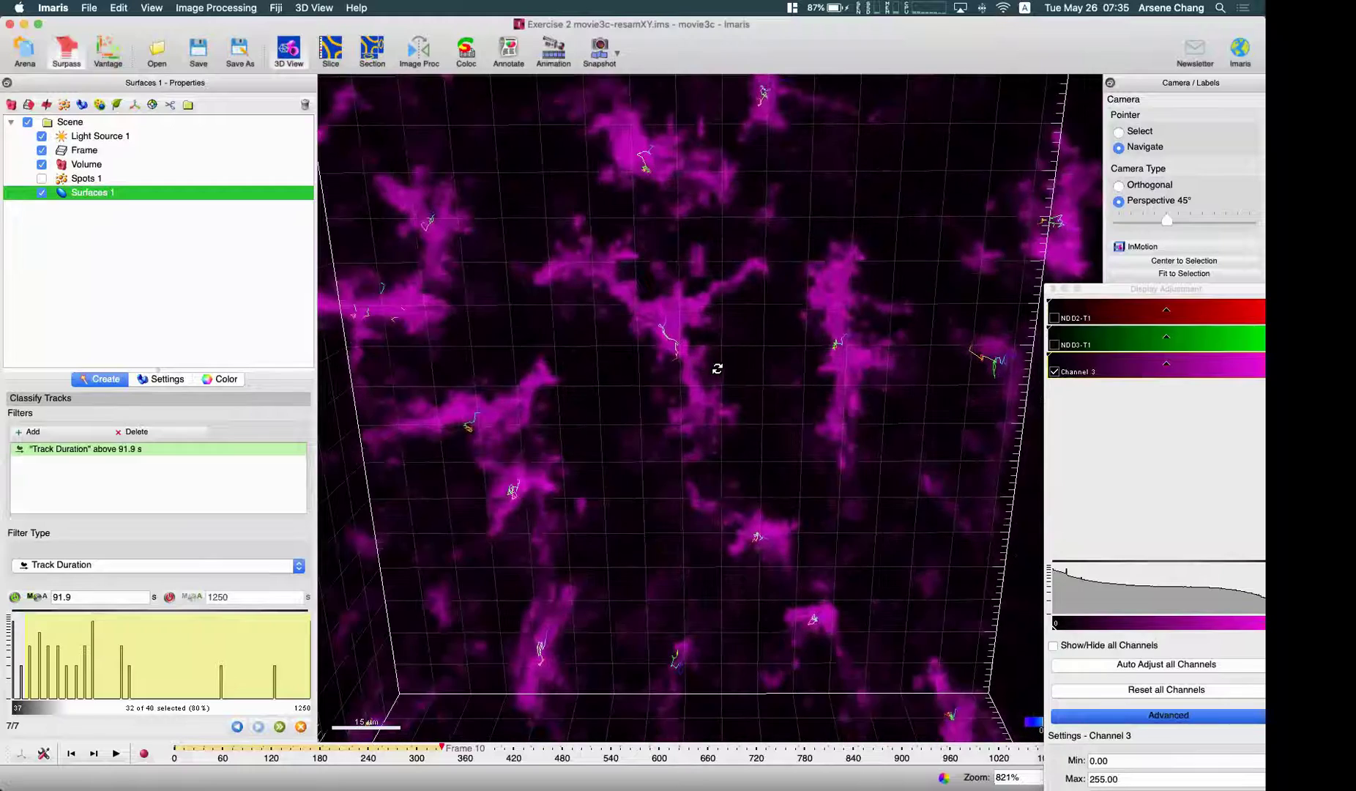
right_drag(694, 443, 724, 464)
drag(451, 748, 422, 748)
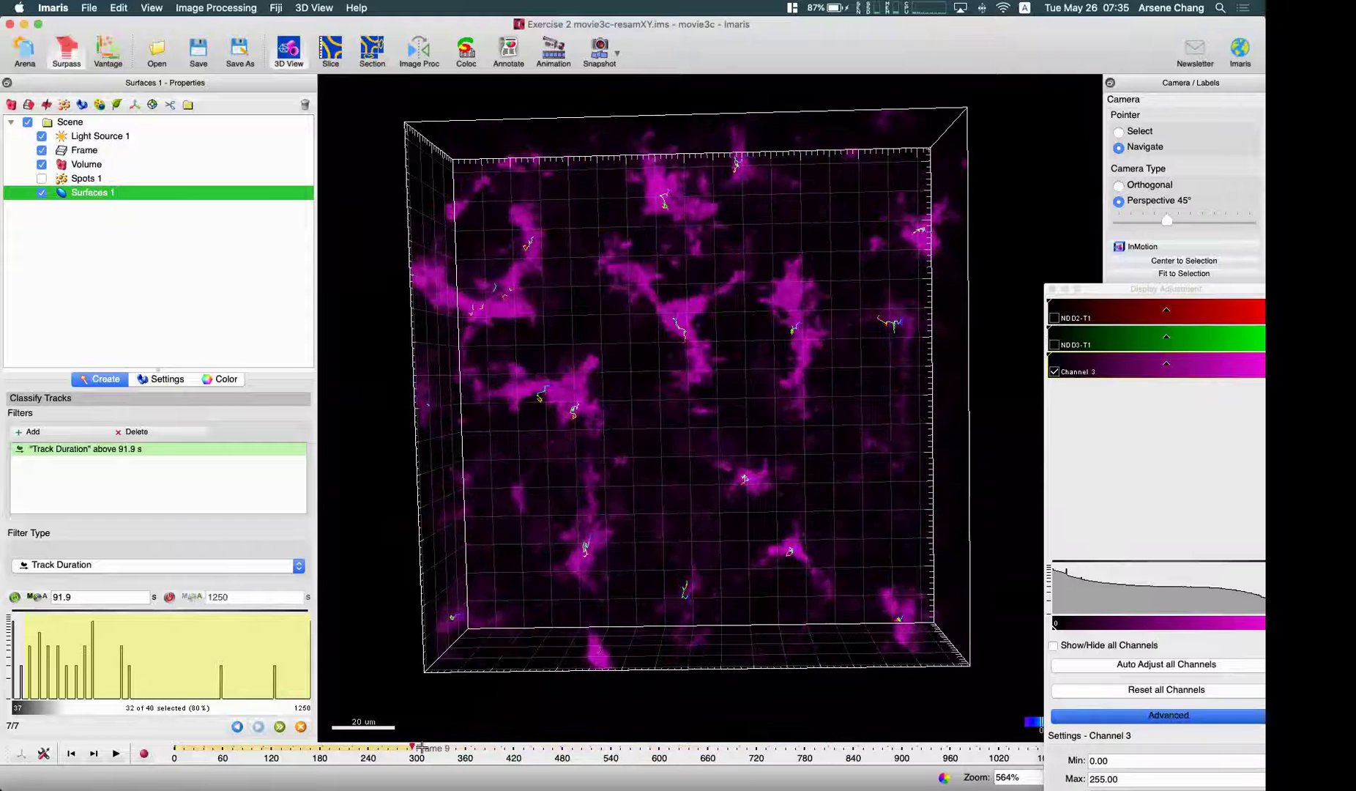
click(280, 727)
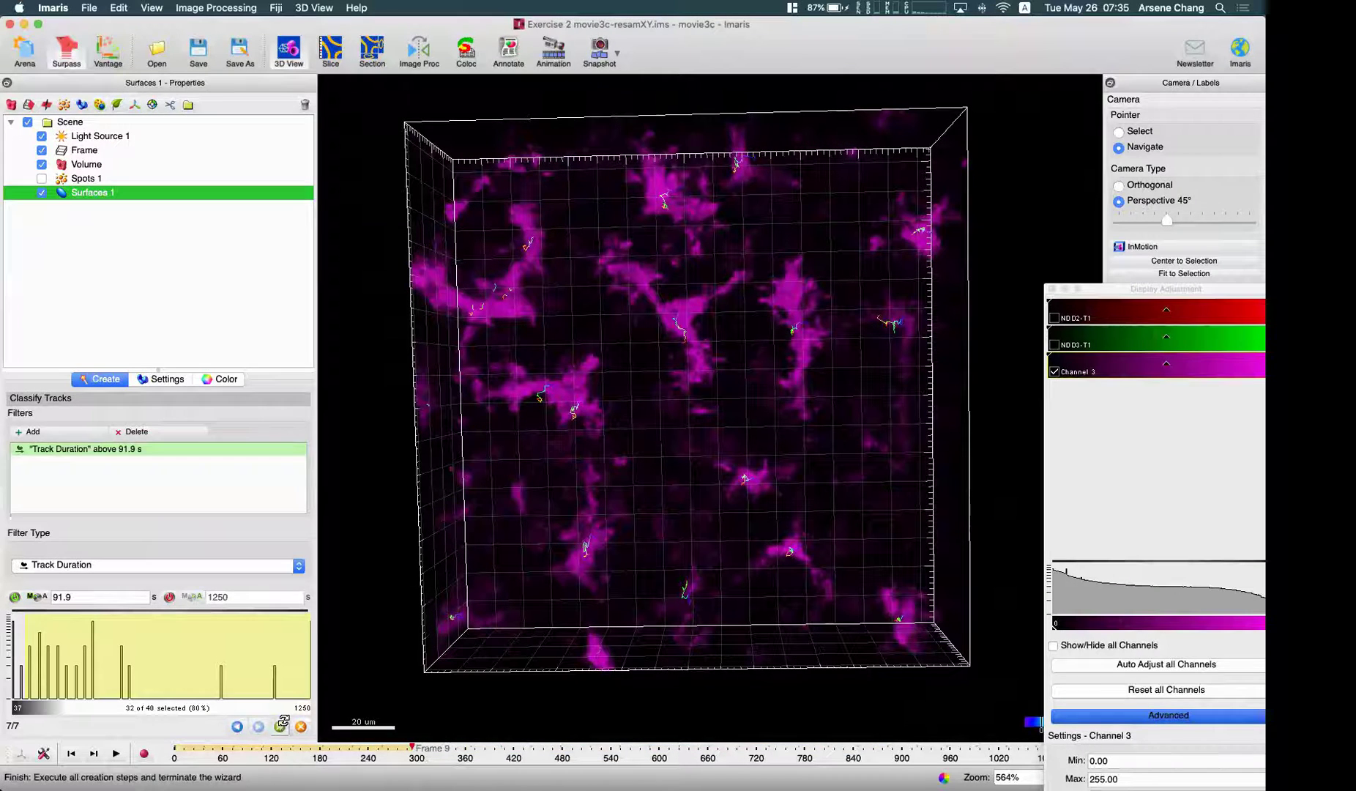
- Select the track of the central branched surface at frame 11 for track editing
mouse_move(510, 740)
mouse_down()
mouse_move(634, 731)
mouse_move(419, 748)
mouse_move(588, 738)
mouse_move(471, 746)
mouse_up()
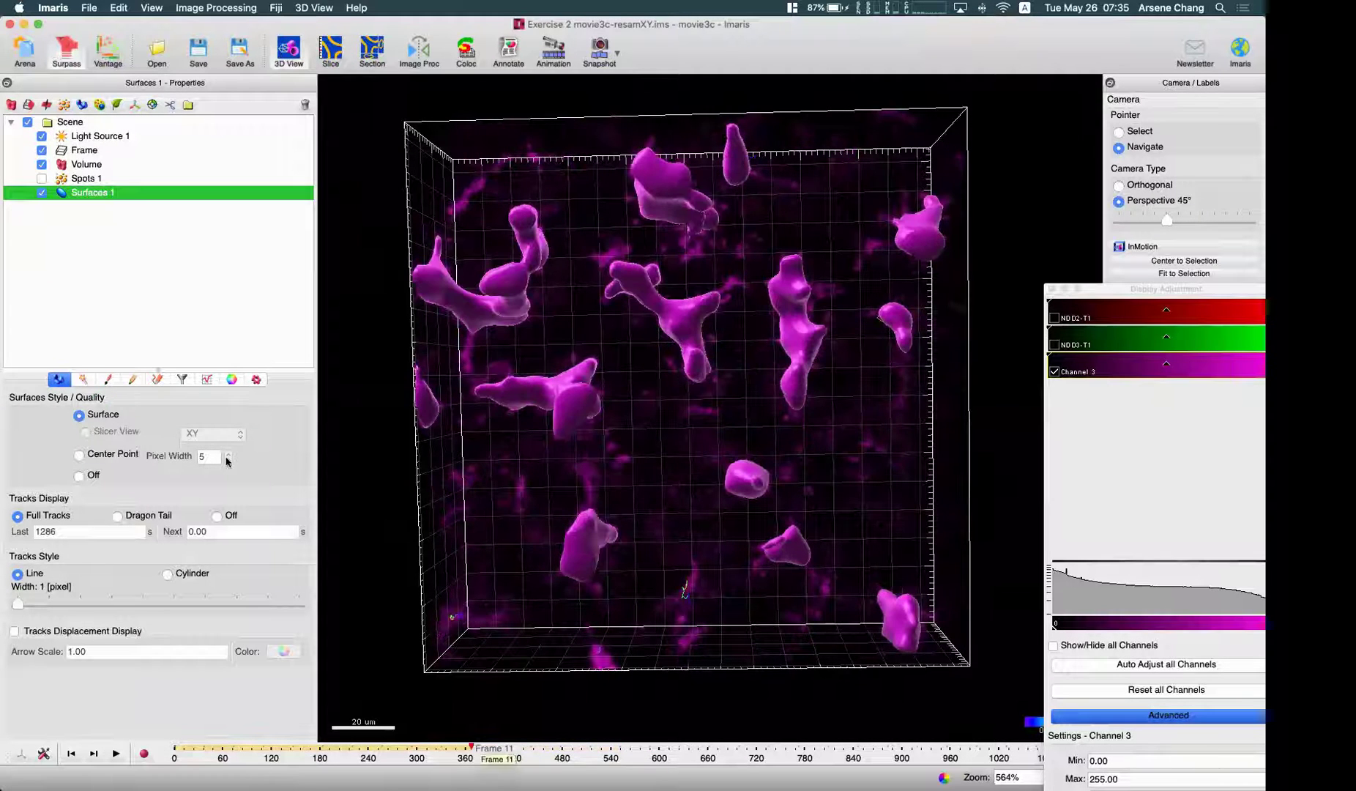
click(158, 380)
scroll(168, 624, up, 5)
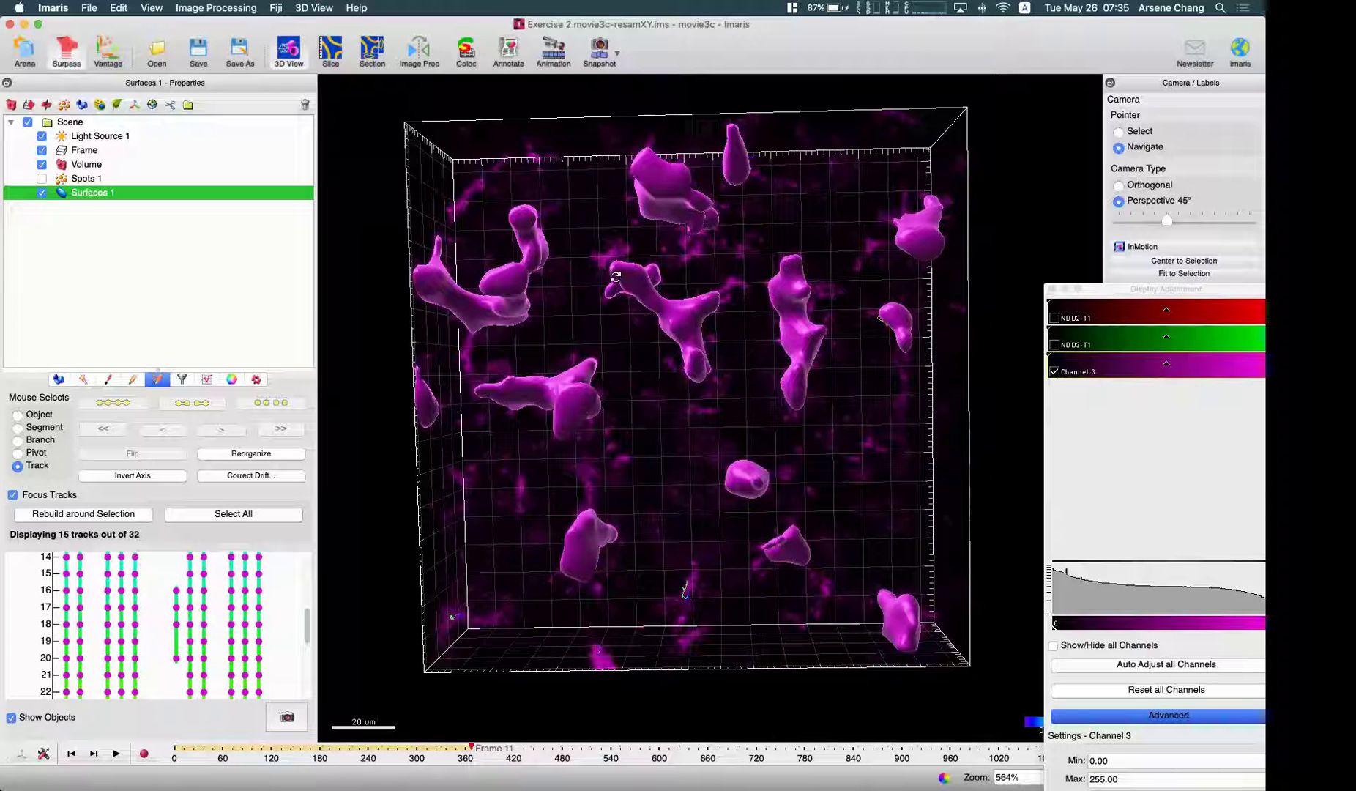
key(Escape)
click(661, 301)
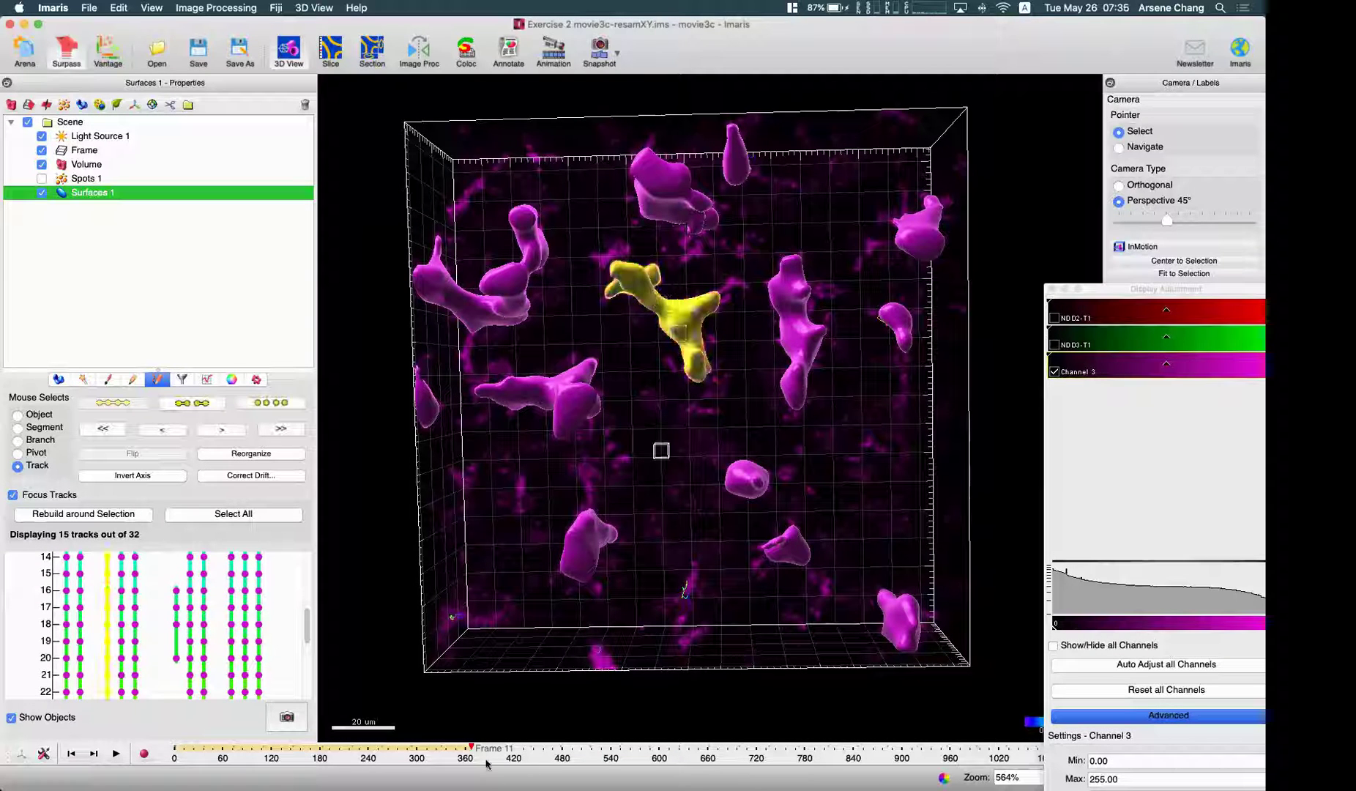
- Examine the selected track around frame 10 in the track graph and across the neighbouring frames
drag(472, 748, 446, 721)
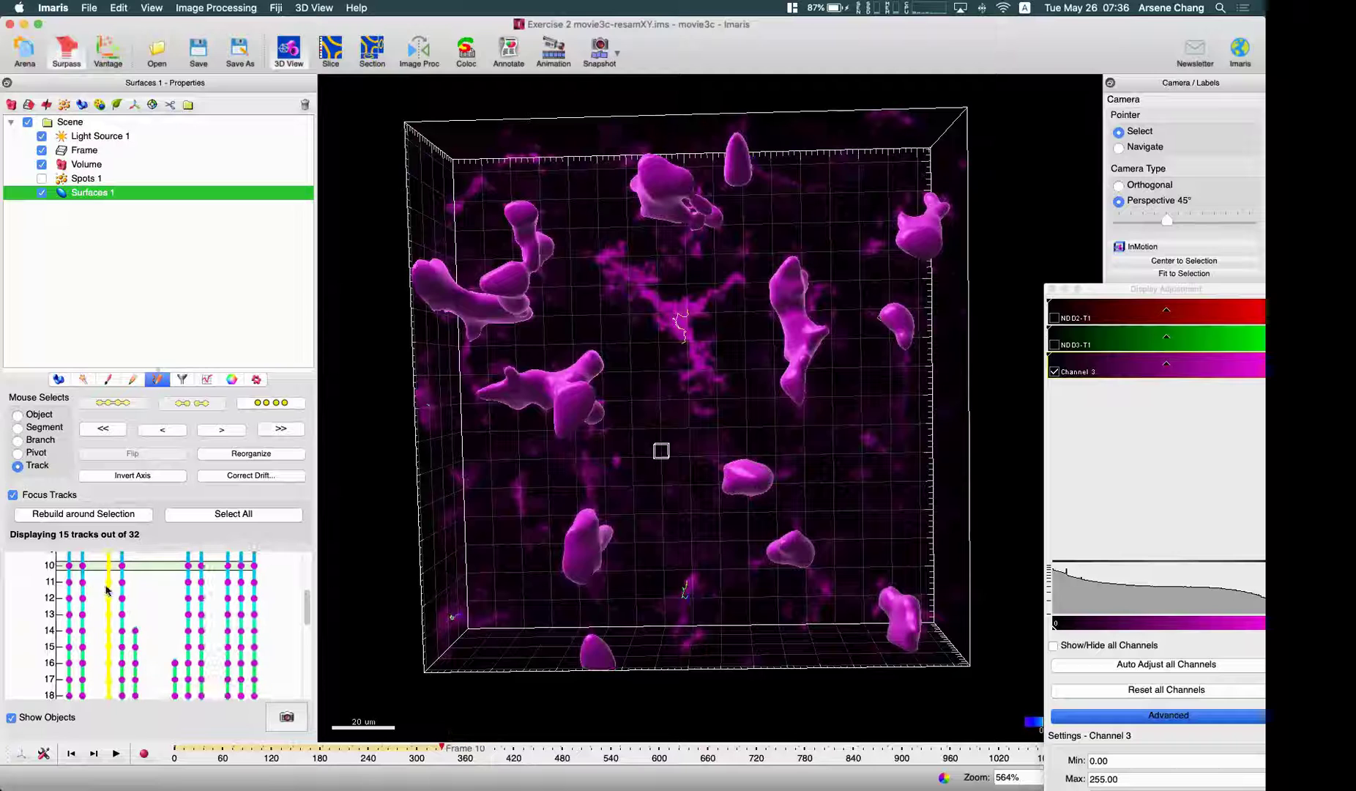
scroll(95, 575, up, 6)
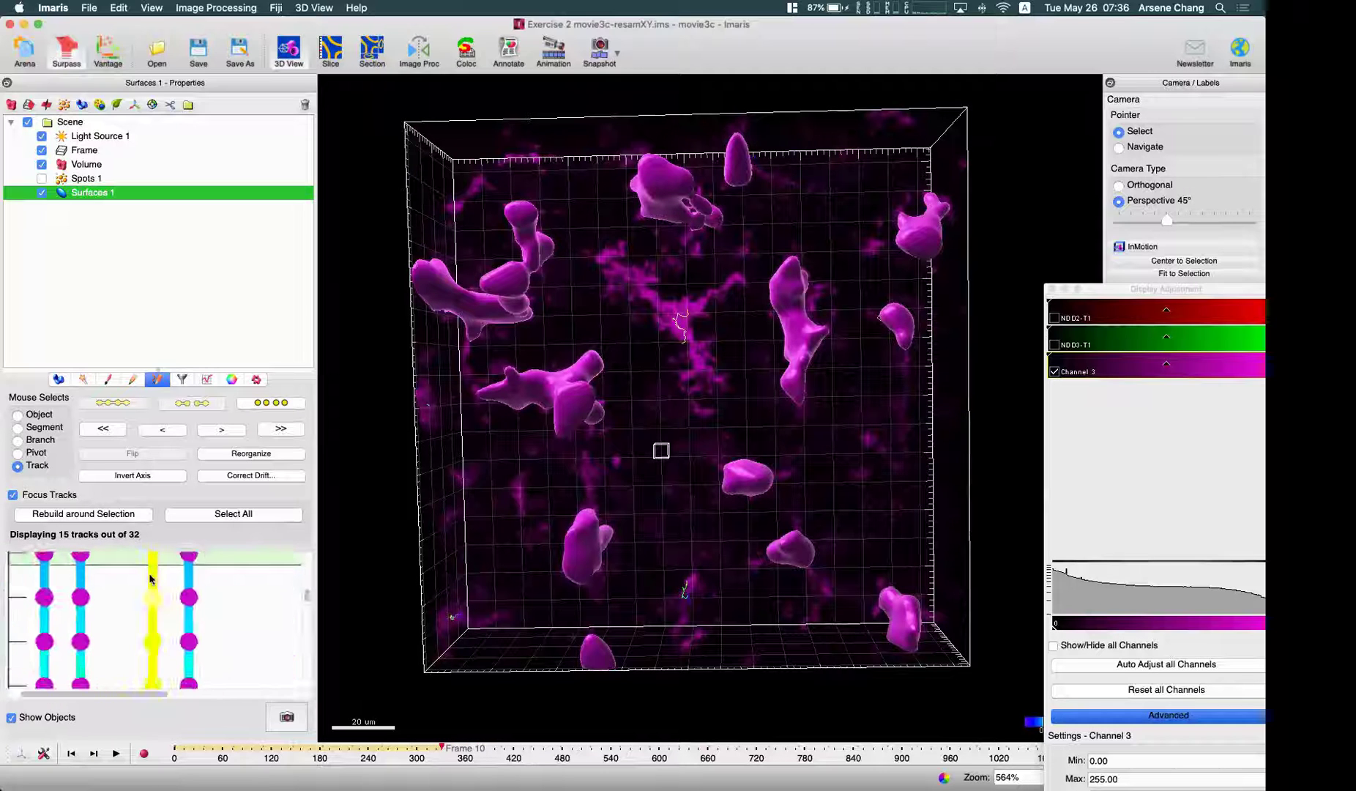
scroll(158, 574, down, 2)
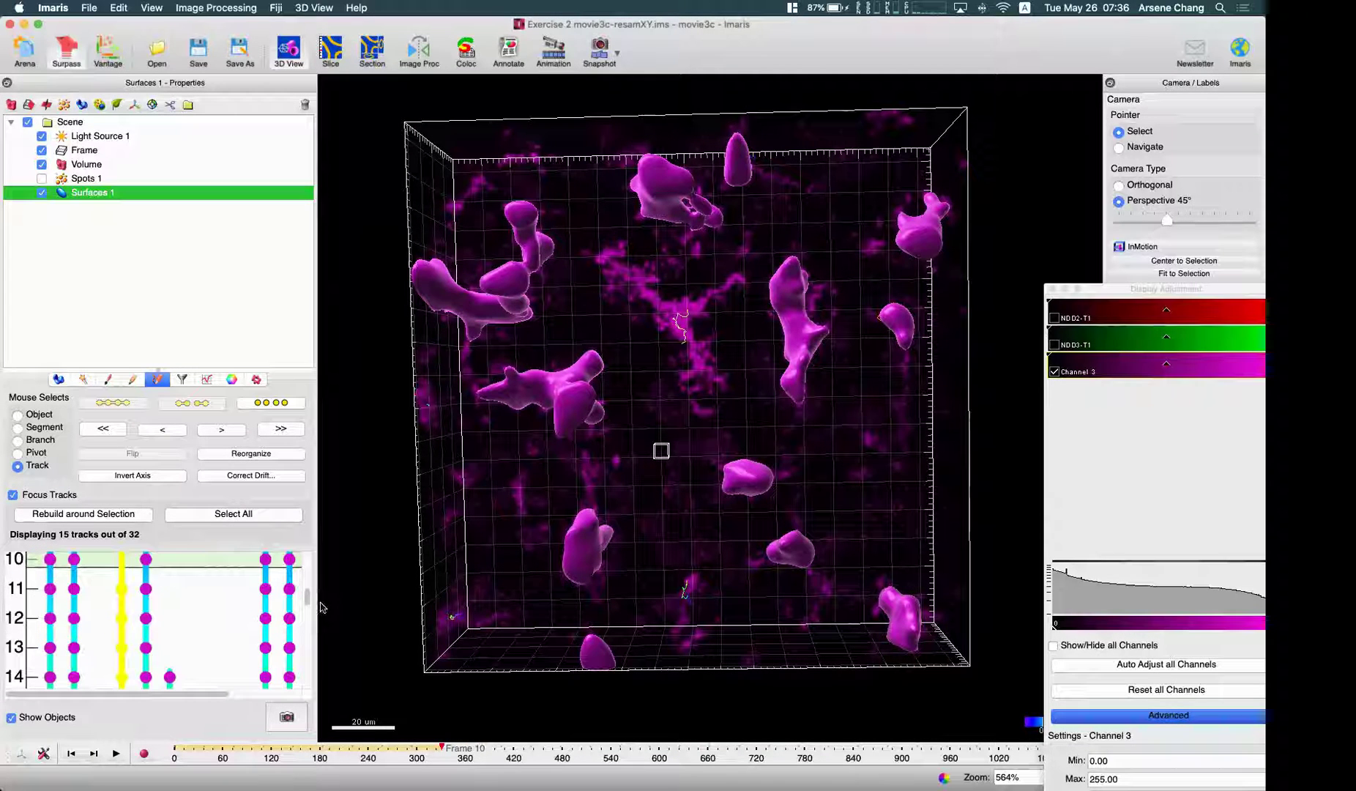
drag(307, 598, 308, 593)
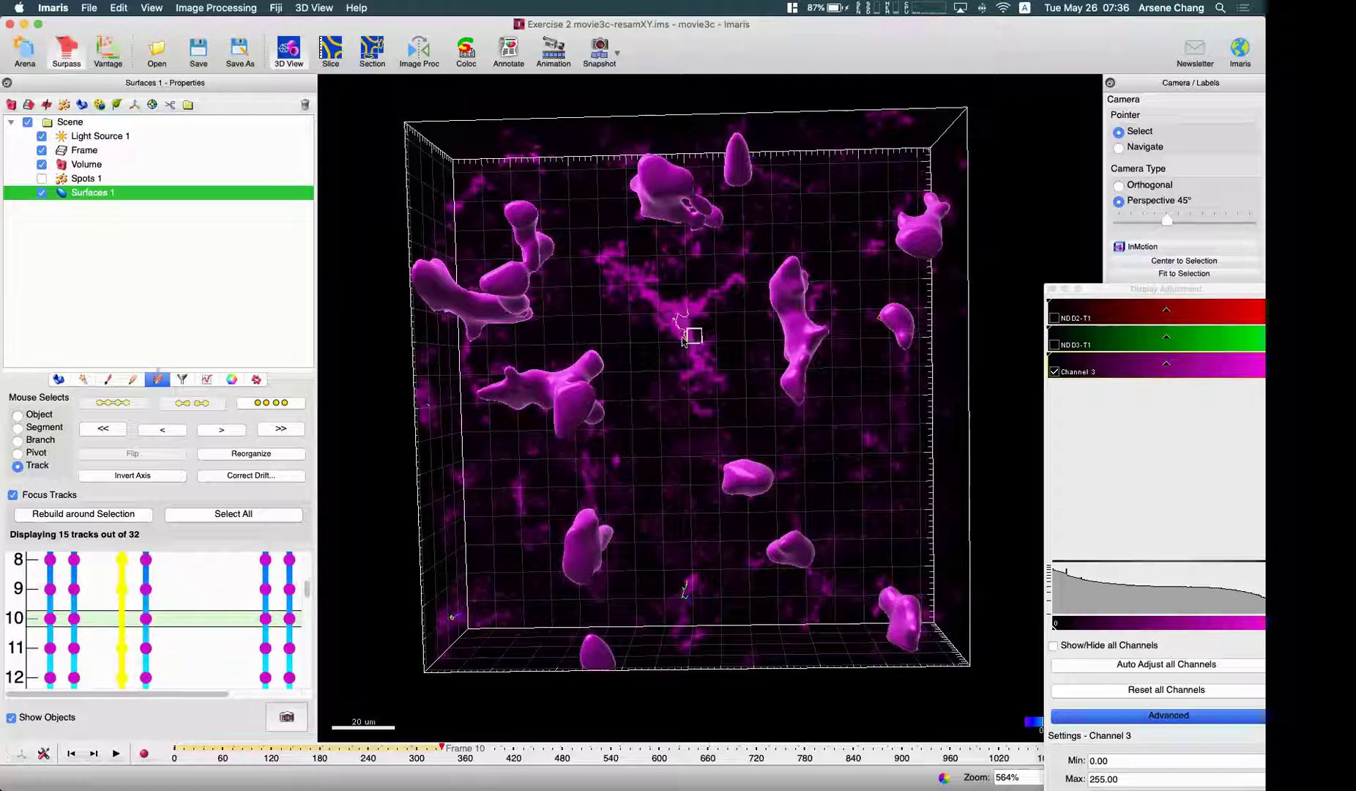
drag(440, 747, 740, 746)
drag(625, 742, 441, 747)
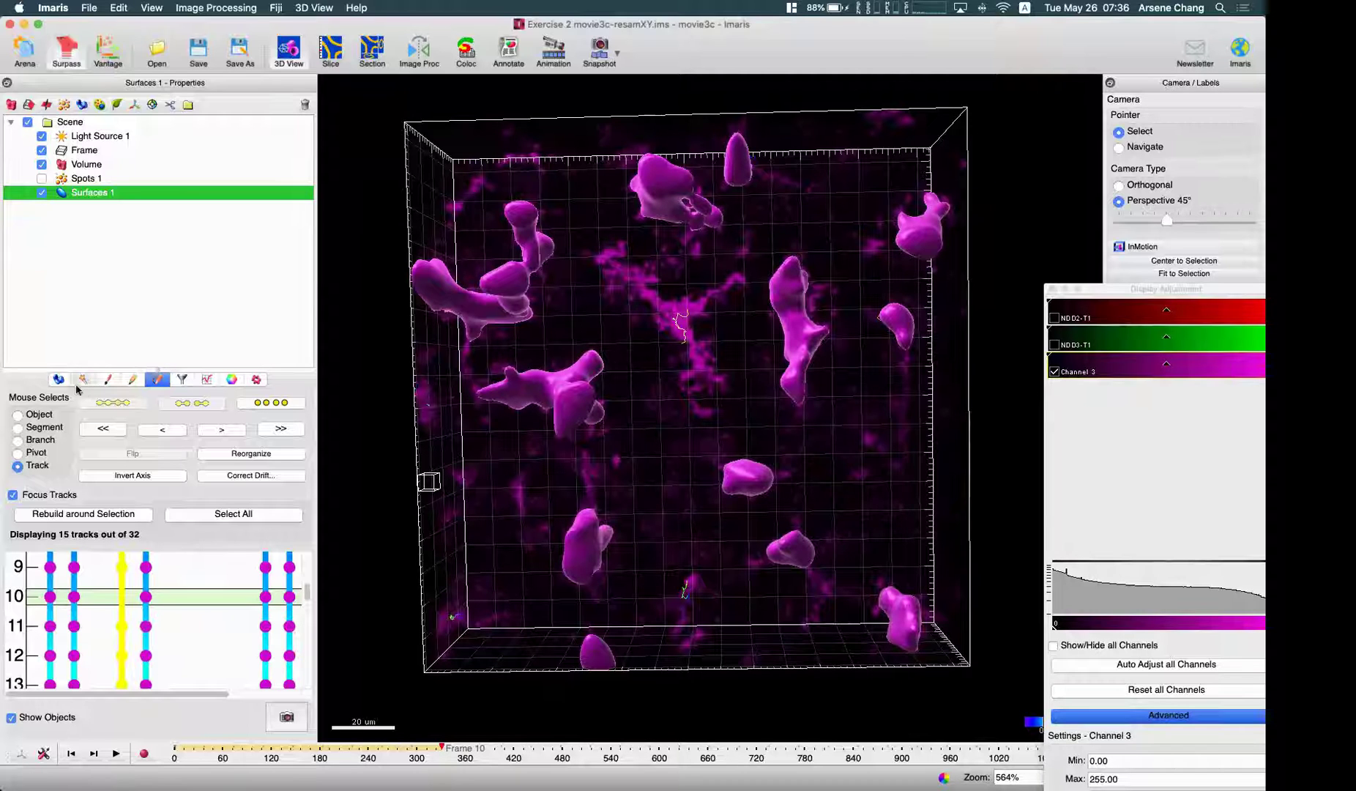
- Recompute the surface tracks with Fill gaps with all detected objects enabled, and check the track graph around frame 10
click(82, 380)
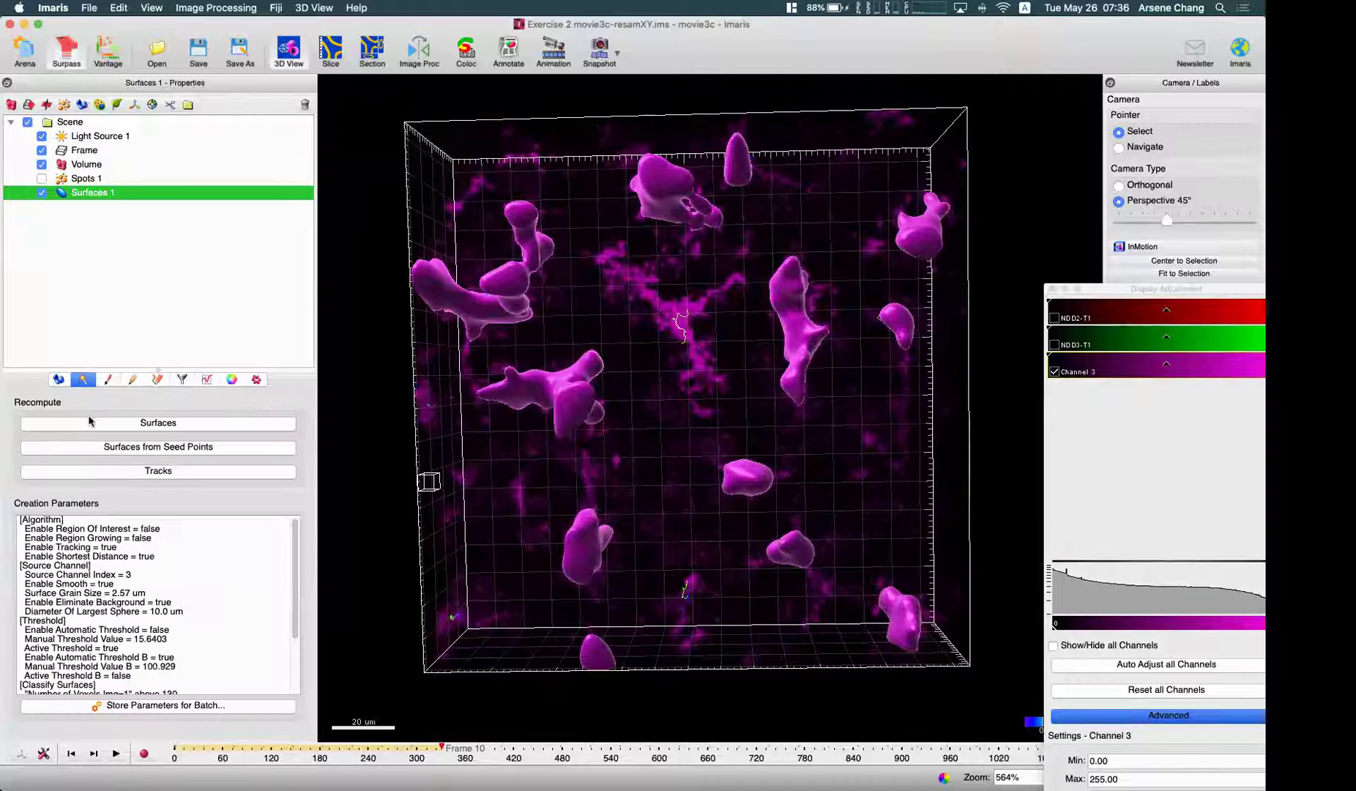
click(159, 473)
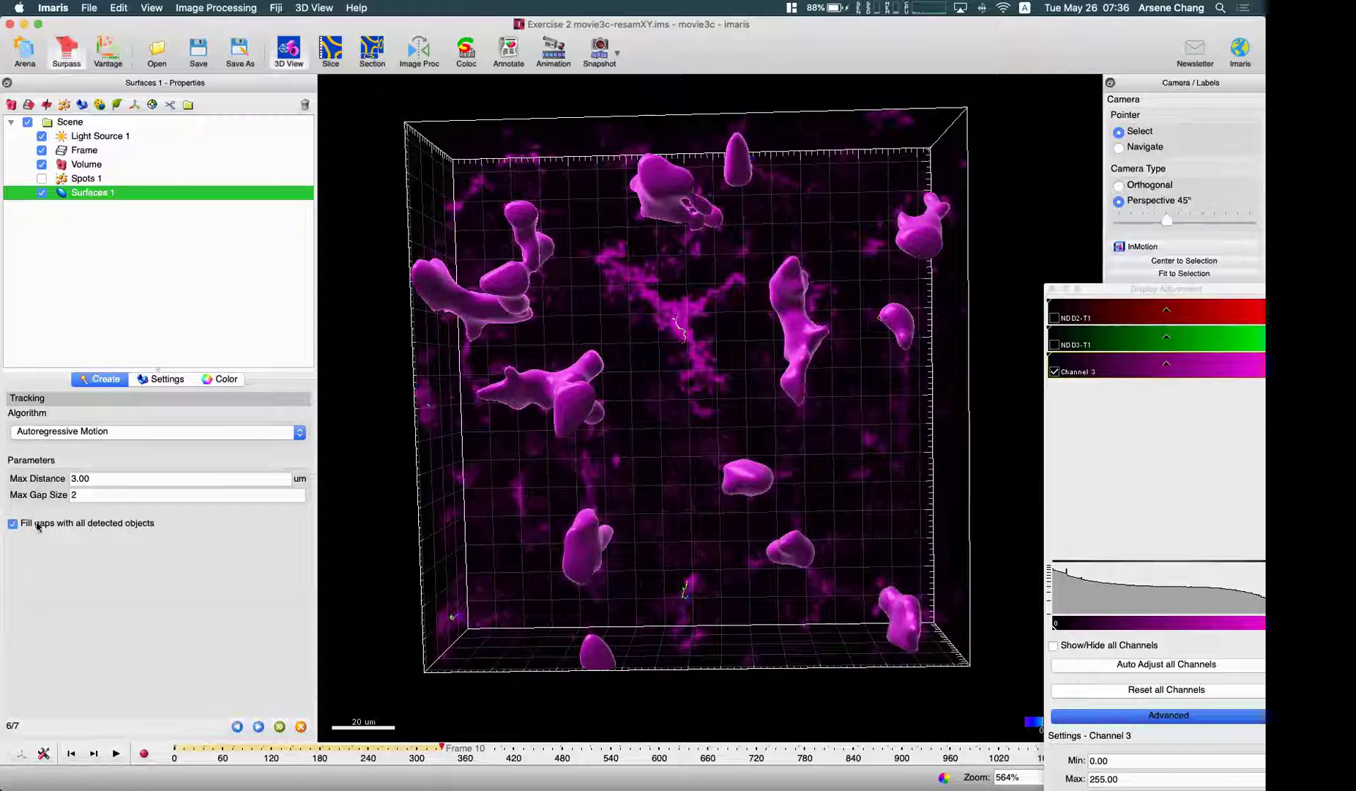
click(276, 726)
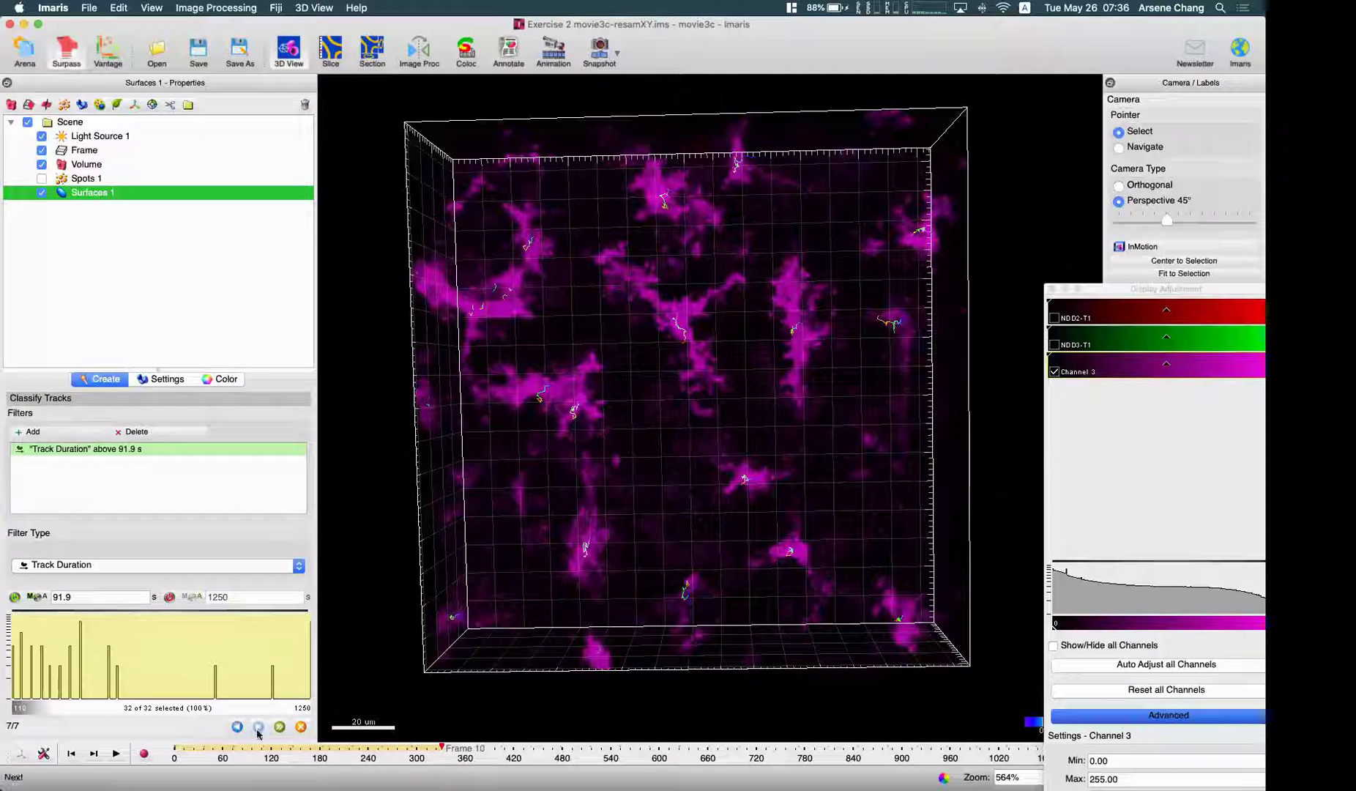
click(280, 727)
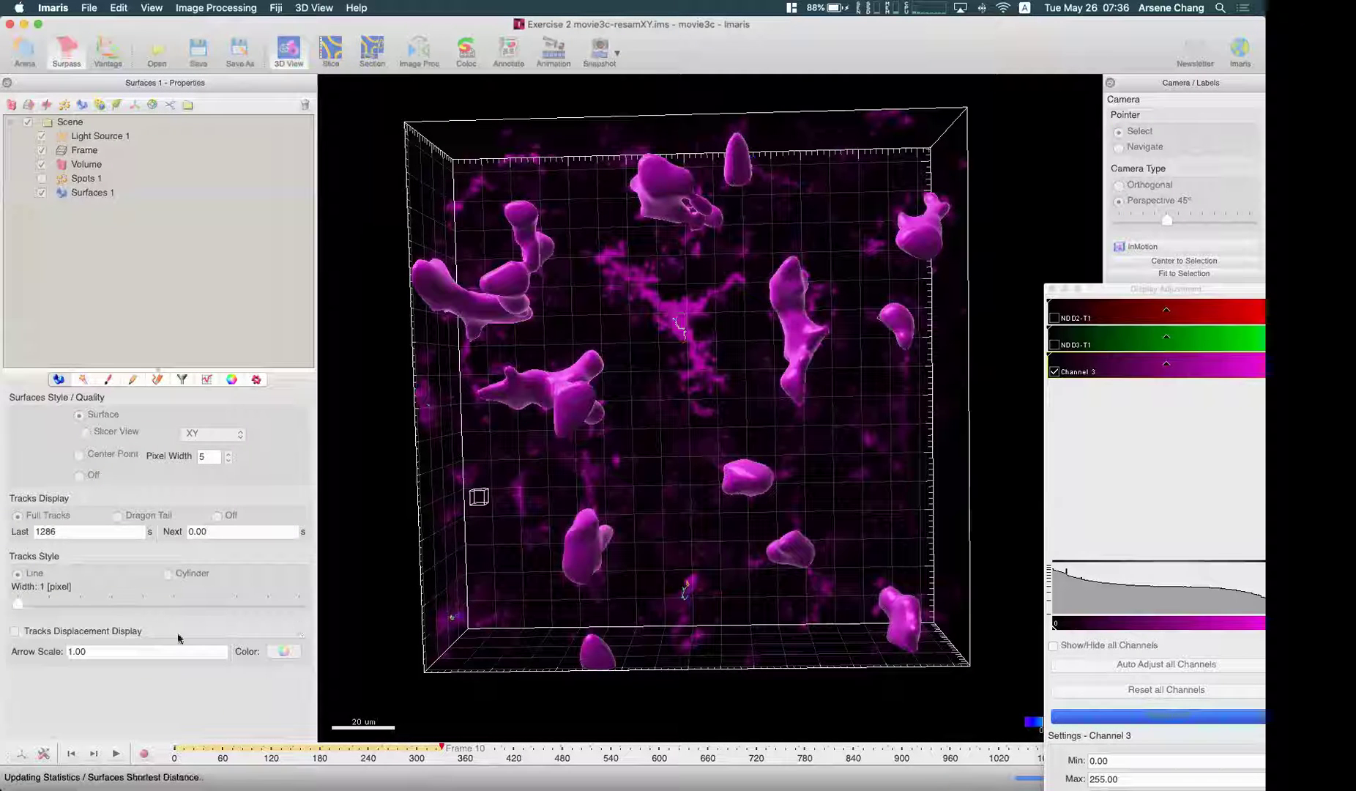
click(157, 379)
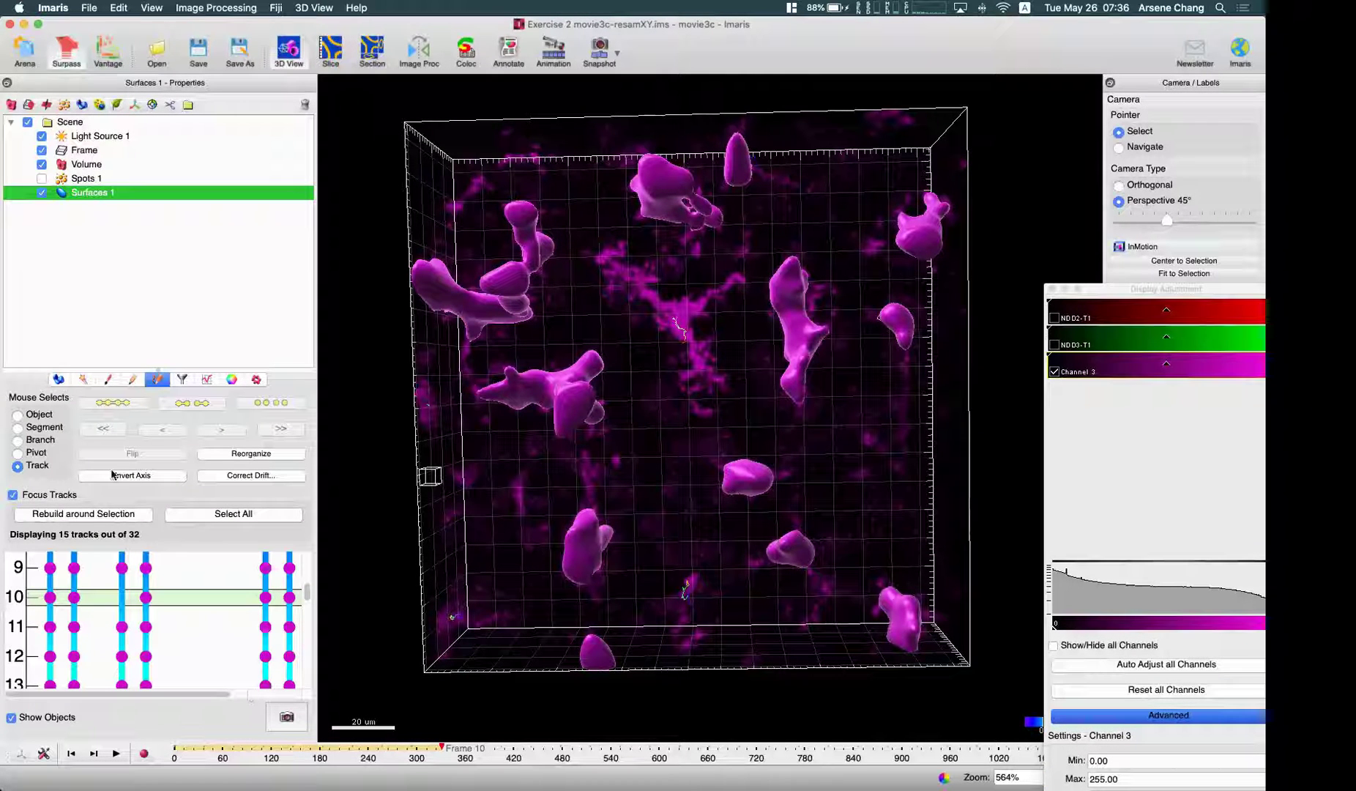
click(84, 380)
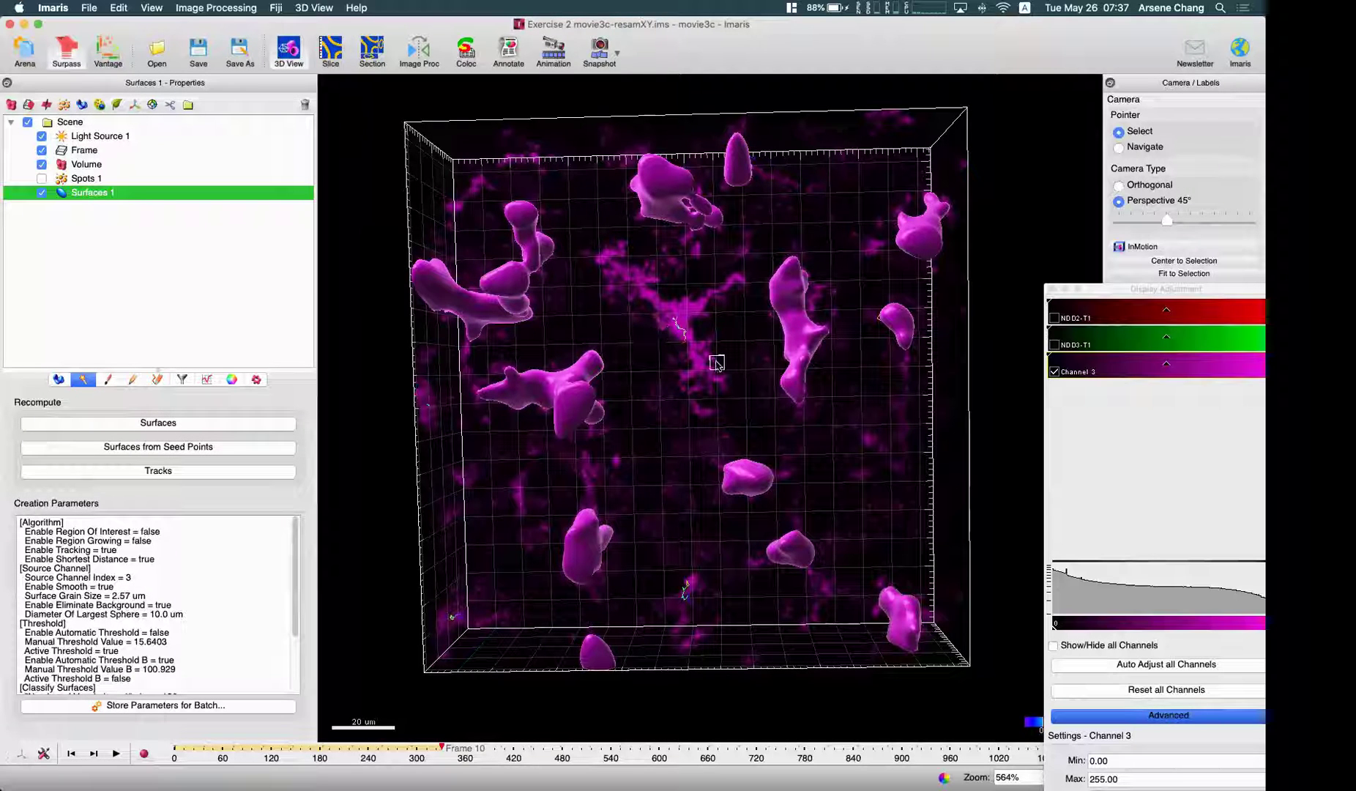
- Close the Display Adjustment window and show Spots 1 together with the surfaces, keeping the tall surface right of centre selected
drag(1103, 290, 1127, 269)
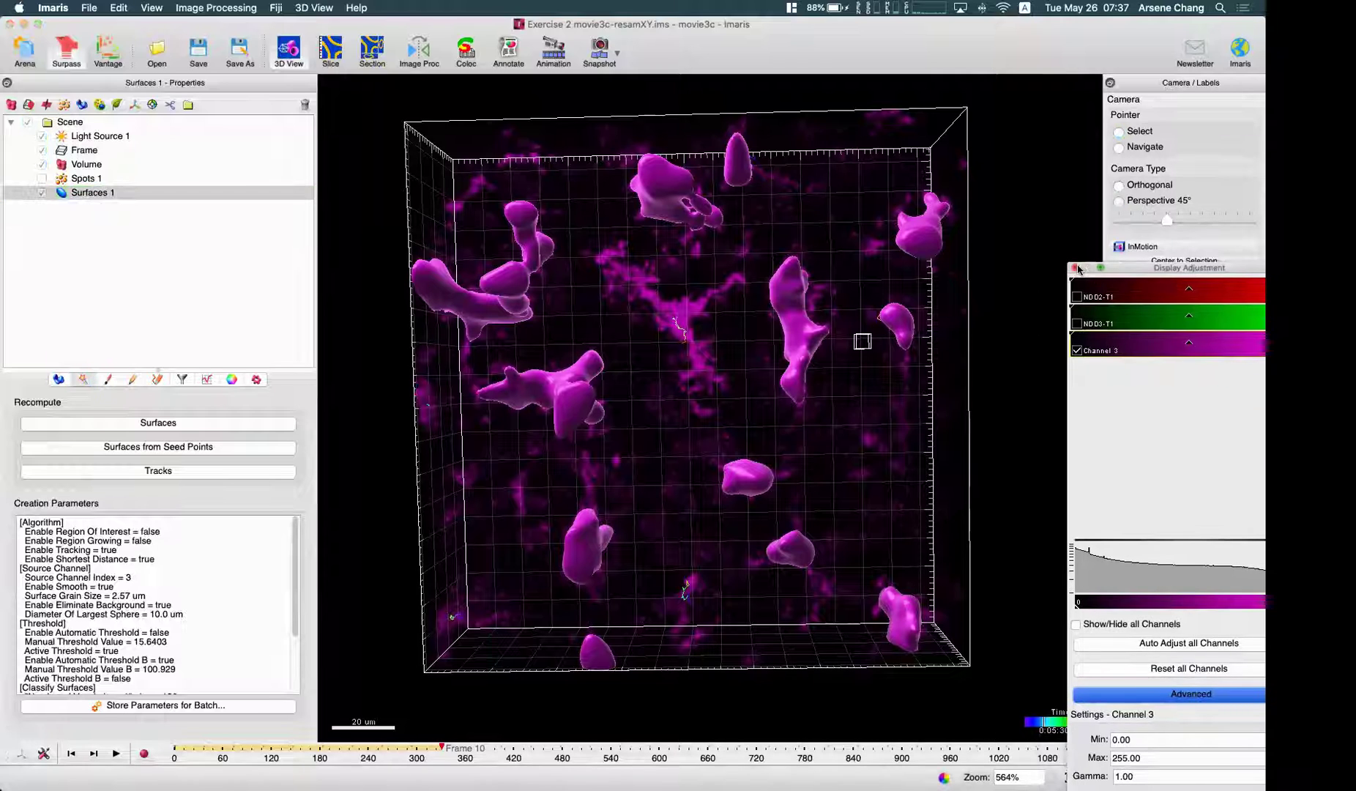
click(1075, 268)
click(577, 406)
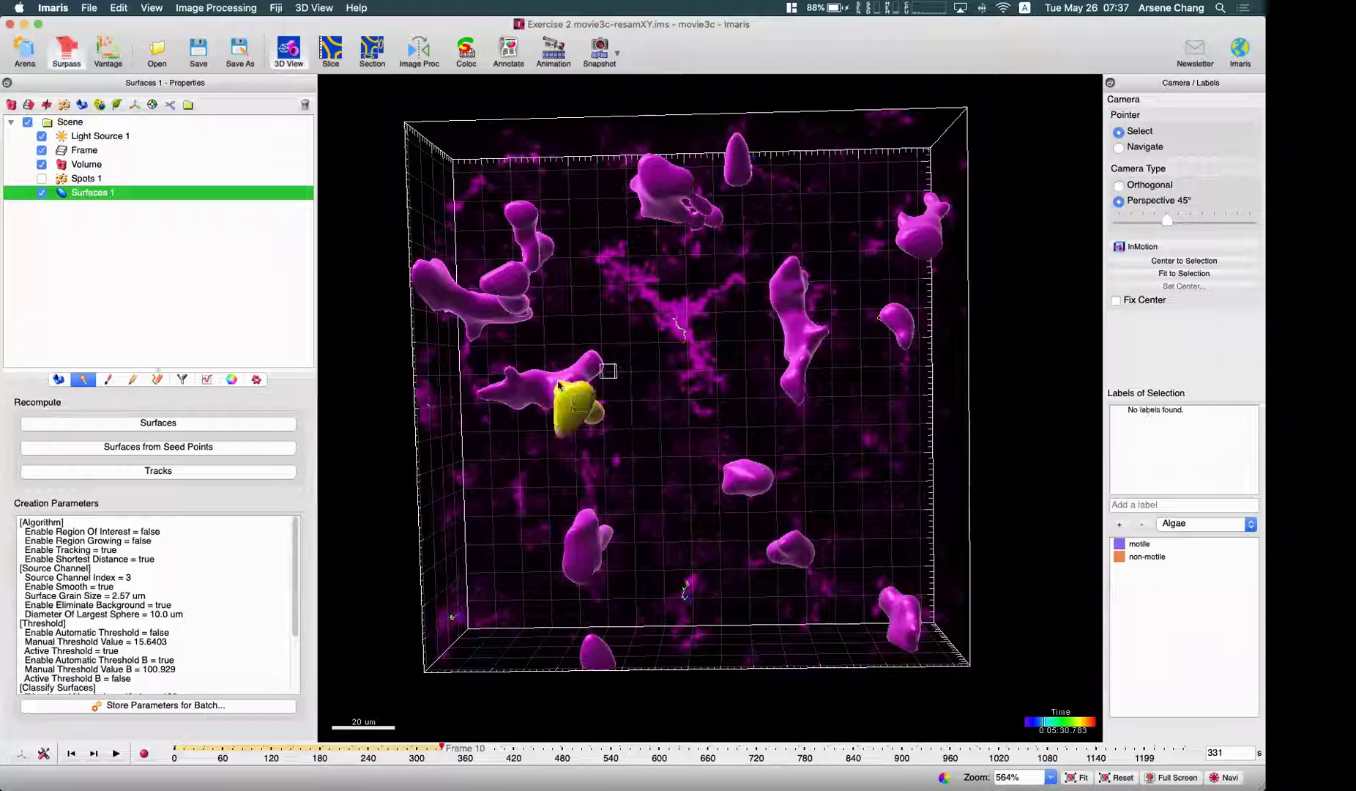
click(790, 329)
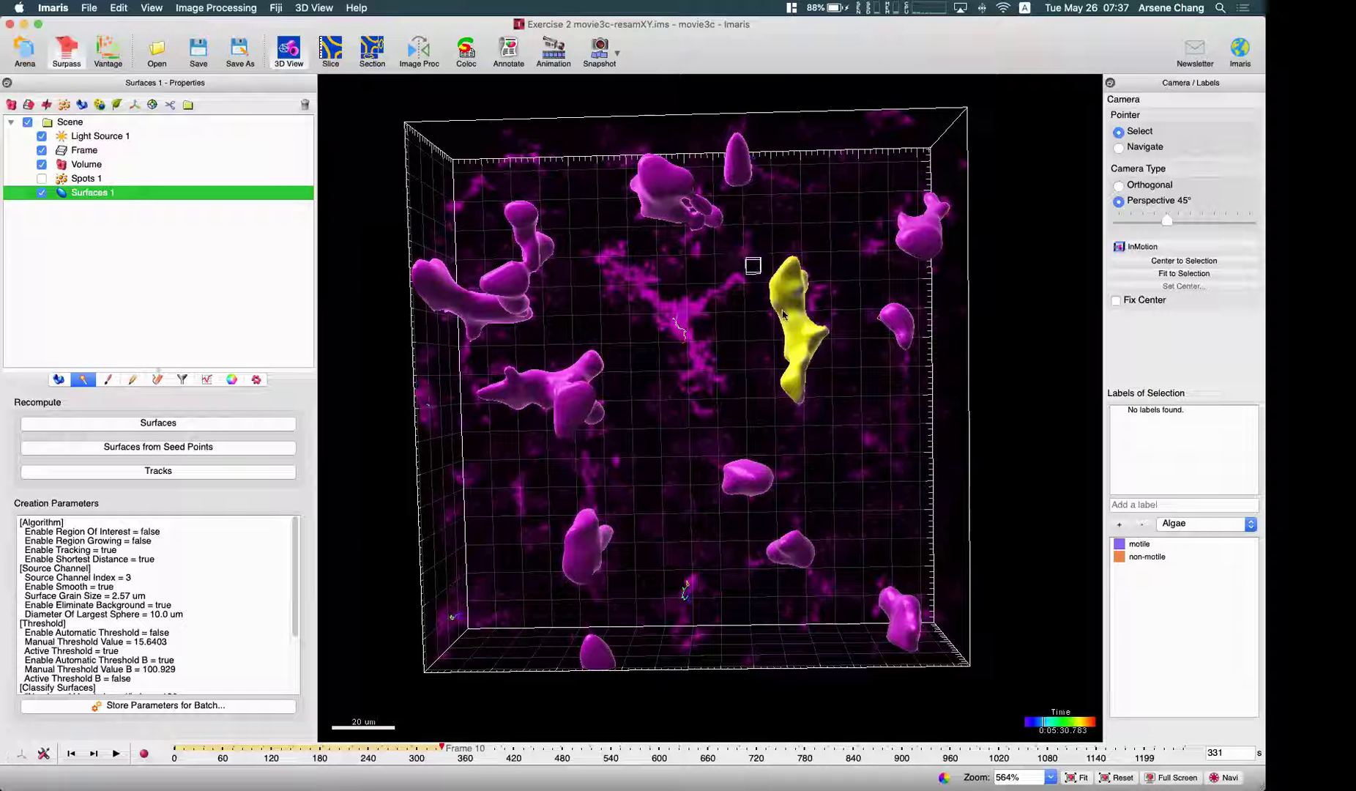
key(Escape)
click(42, 178)
key(Escape)
key(Escape)
drag(630, 425, 811, 358)
key(Escape)
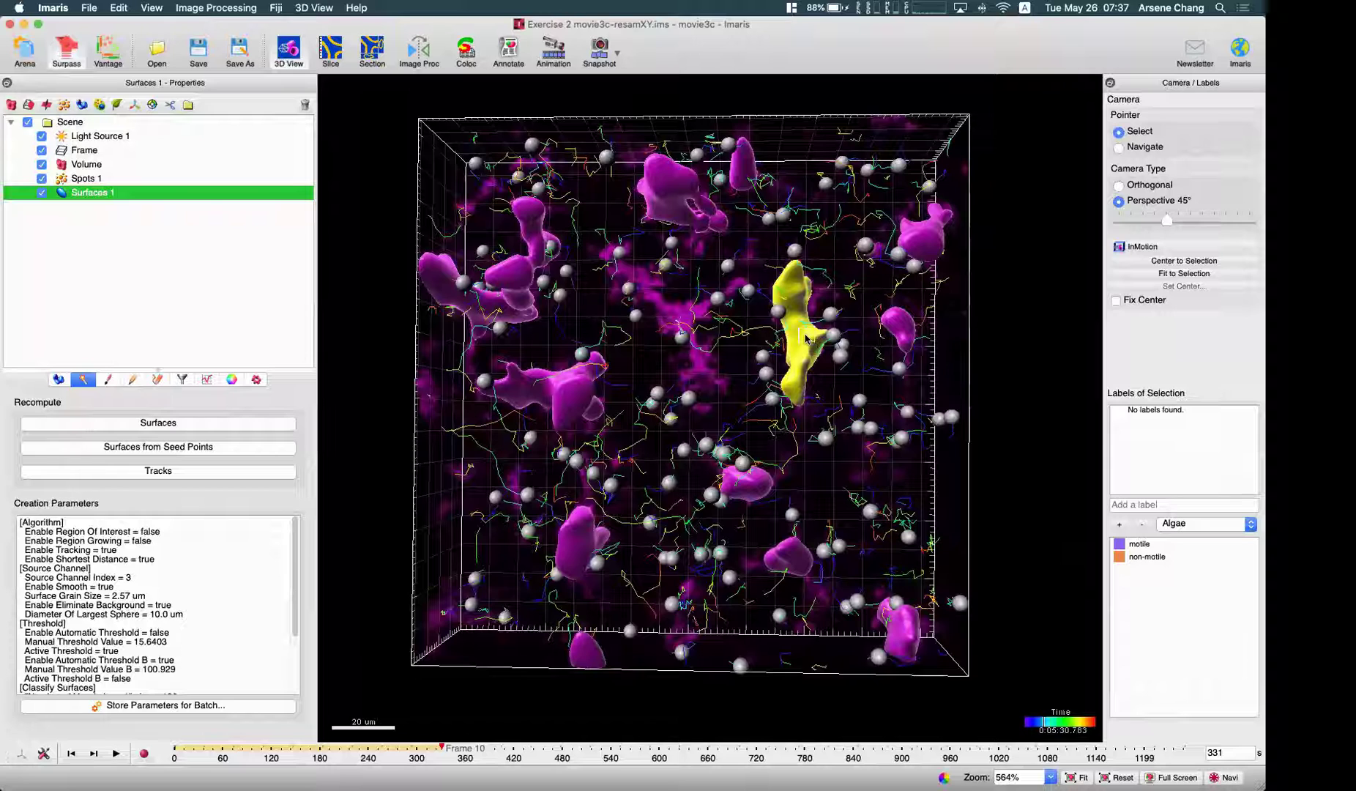
- Add the small surface below centre and two surfaces left of centre to the selection, and view the surface editing options
super+click(746, 484)
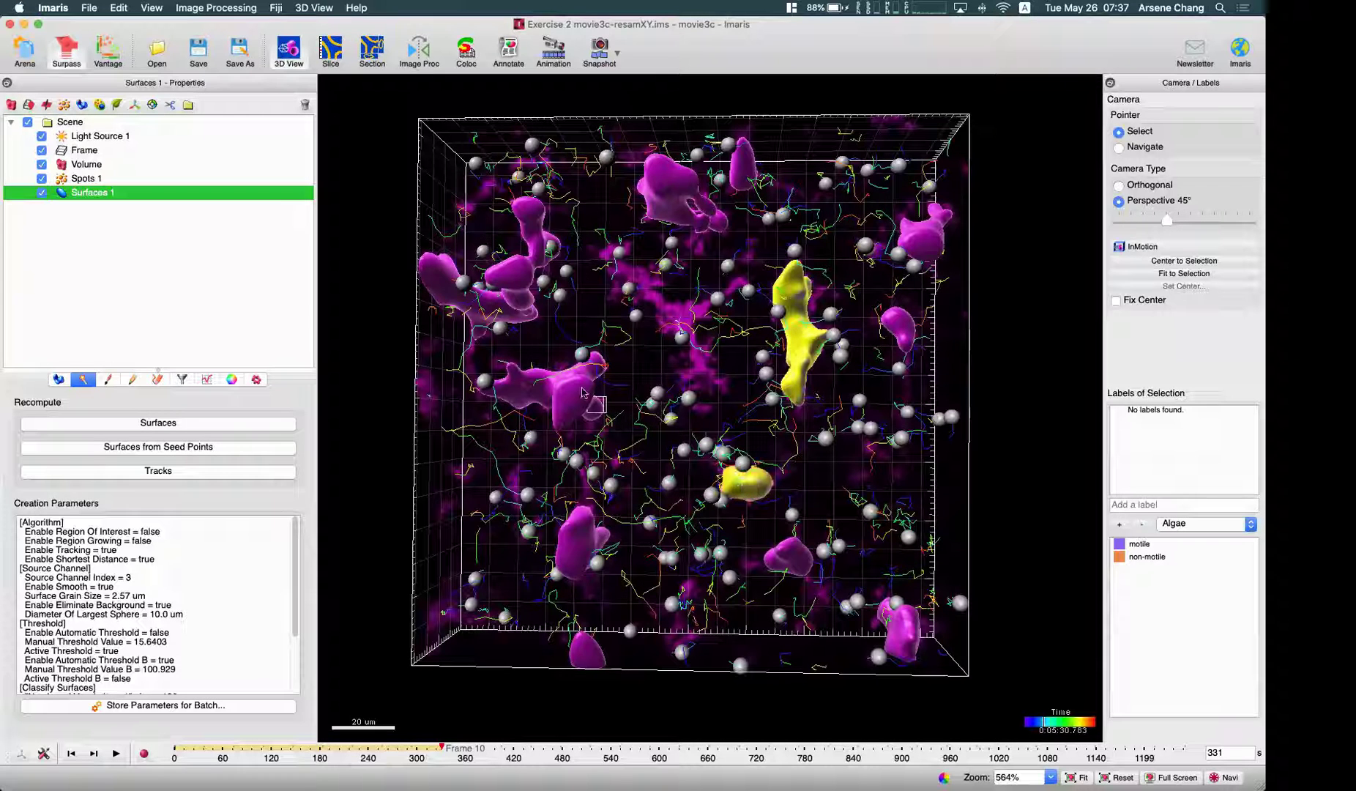
super+click(579, 391)
super+click(595, 564)
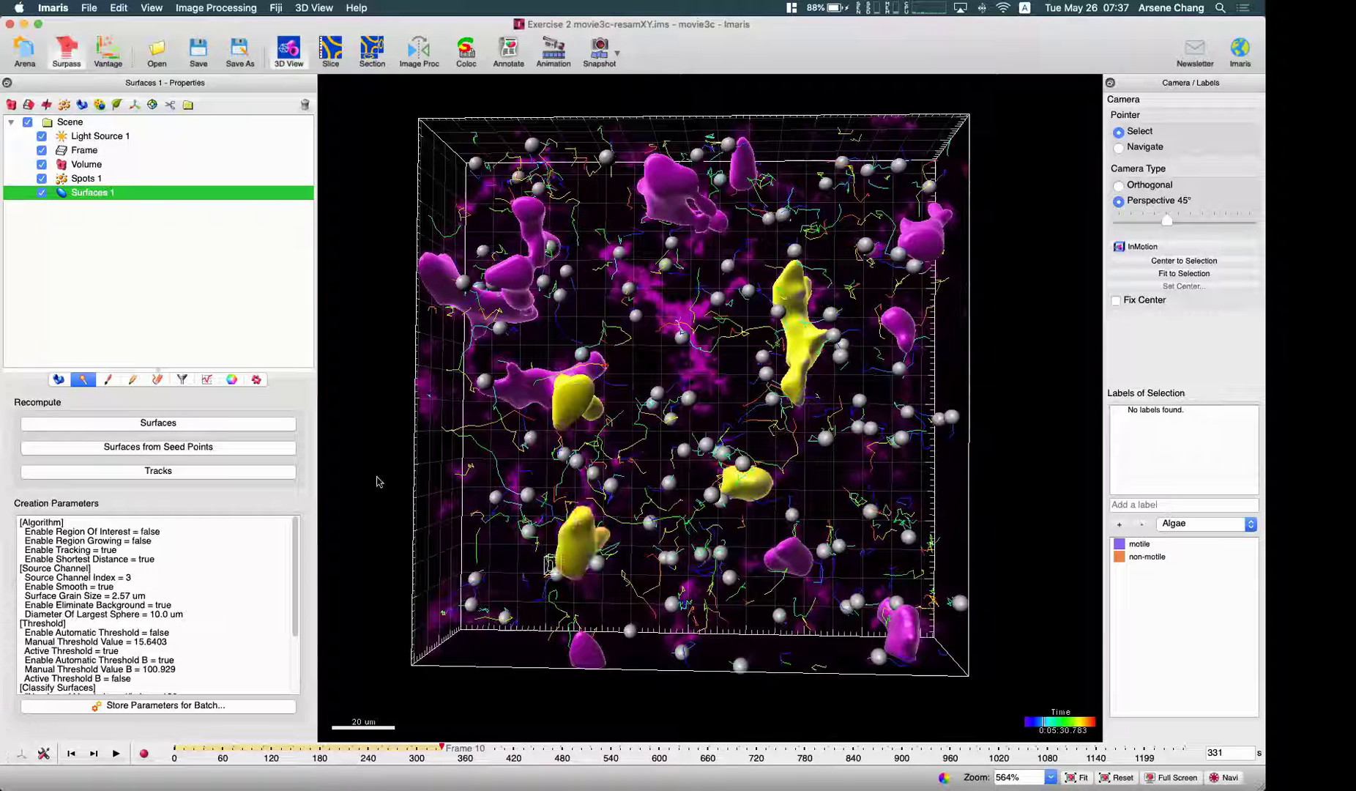
click(132, 379)
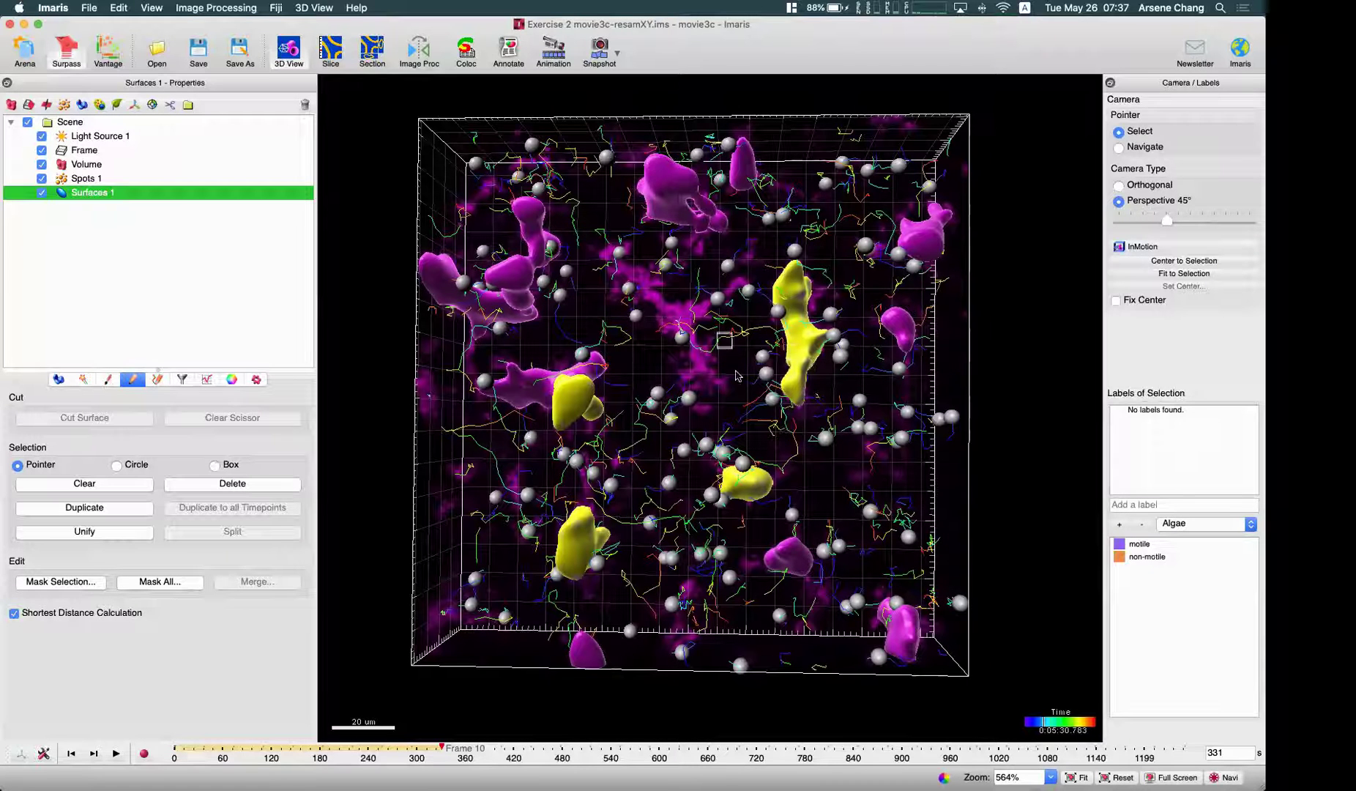
key(Escape)
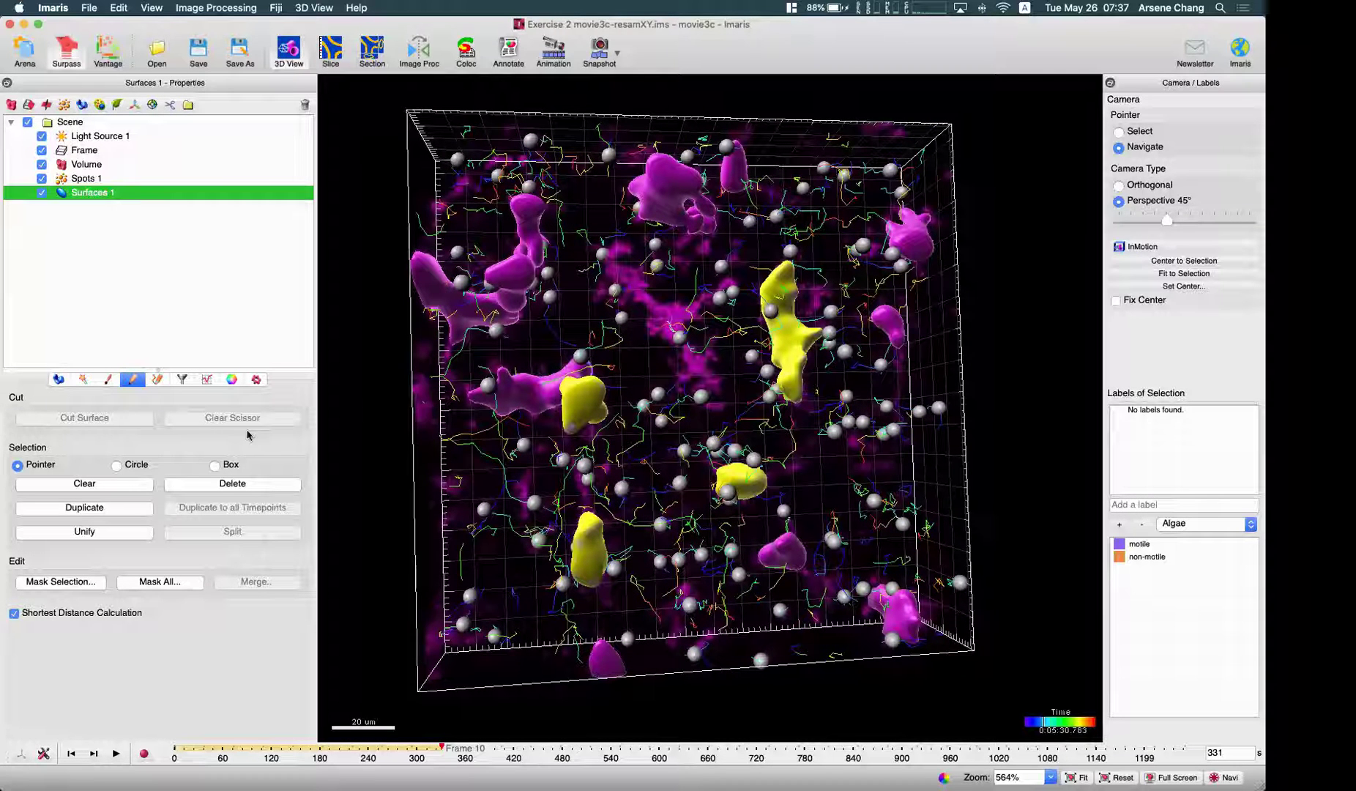
- Add a filter to Surfaces 1 by Shortest Distance to Spots Spots=Spots 1
click(181, 380)
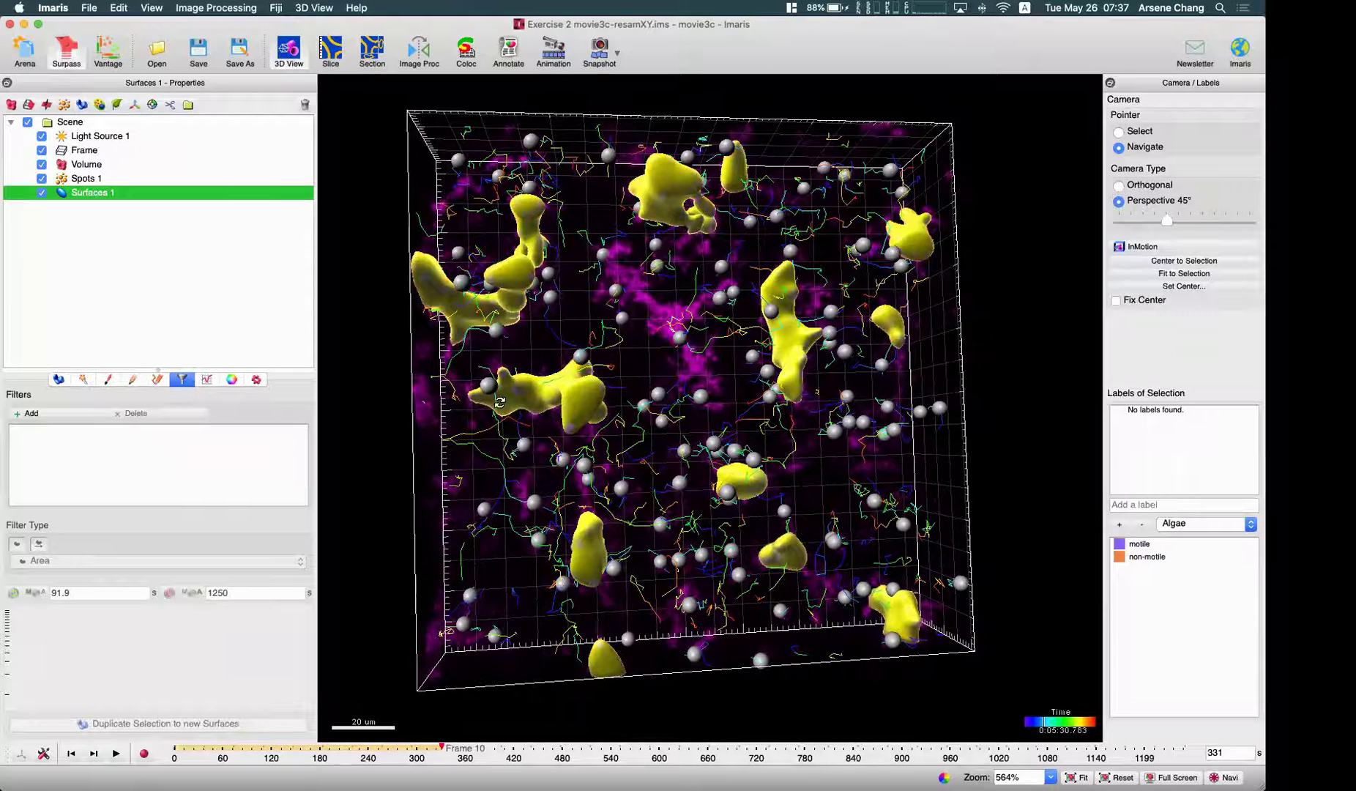
click(57, 416)
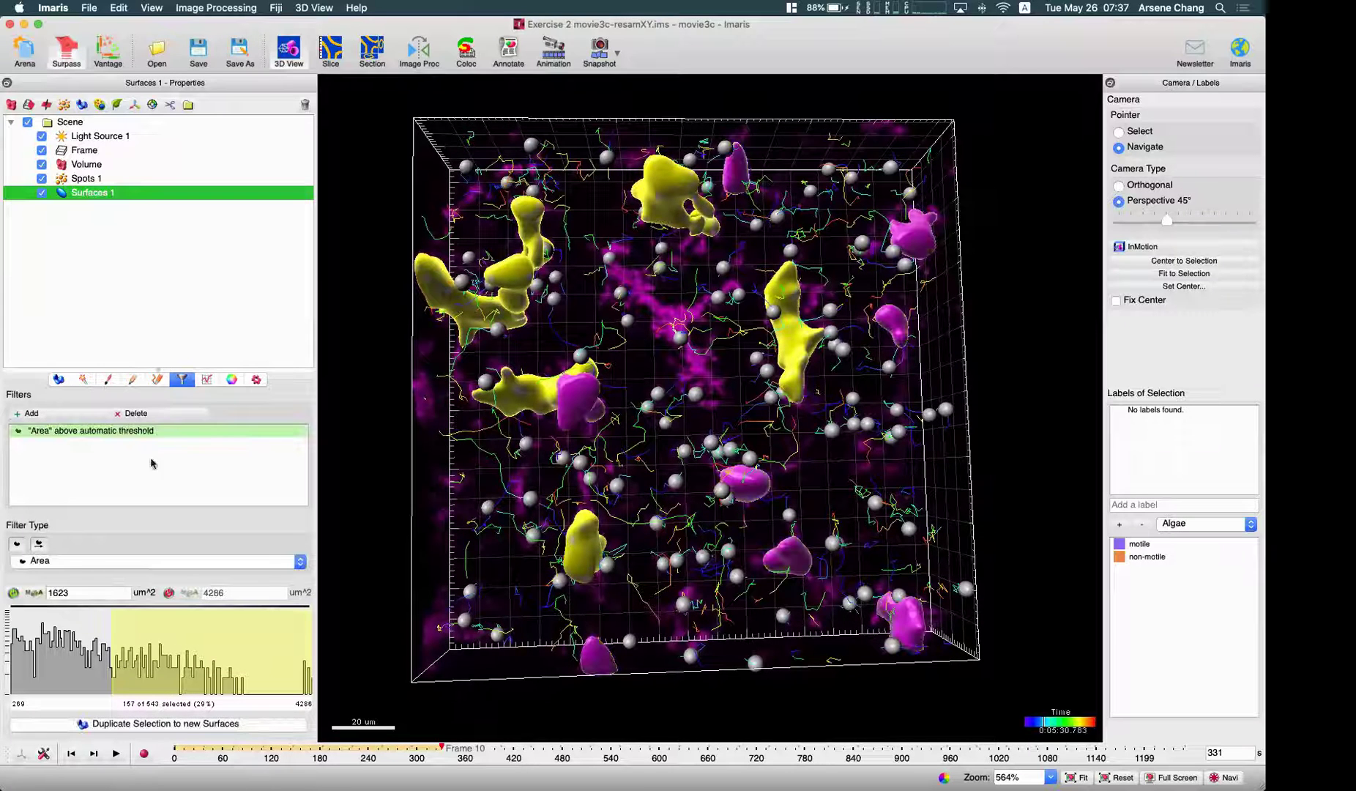
click(102, 561)
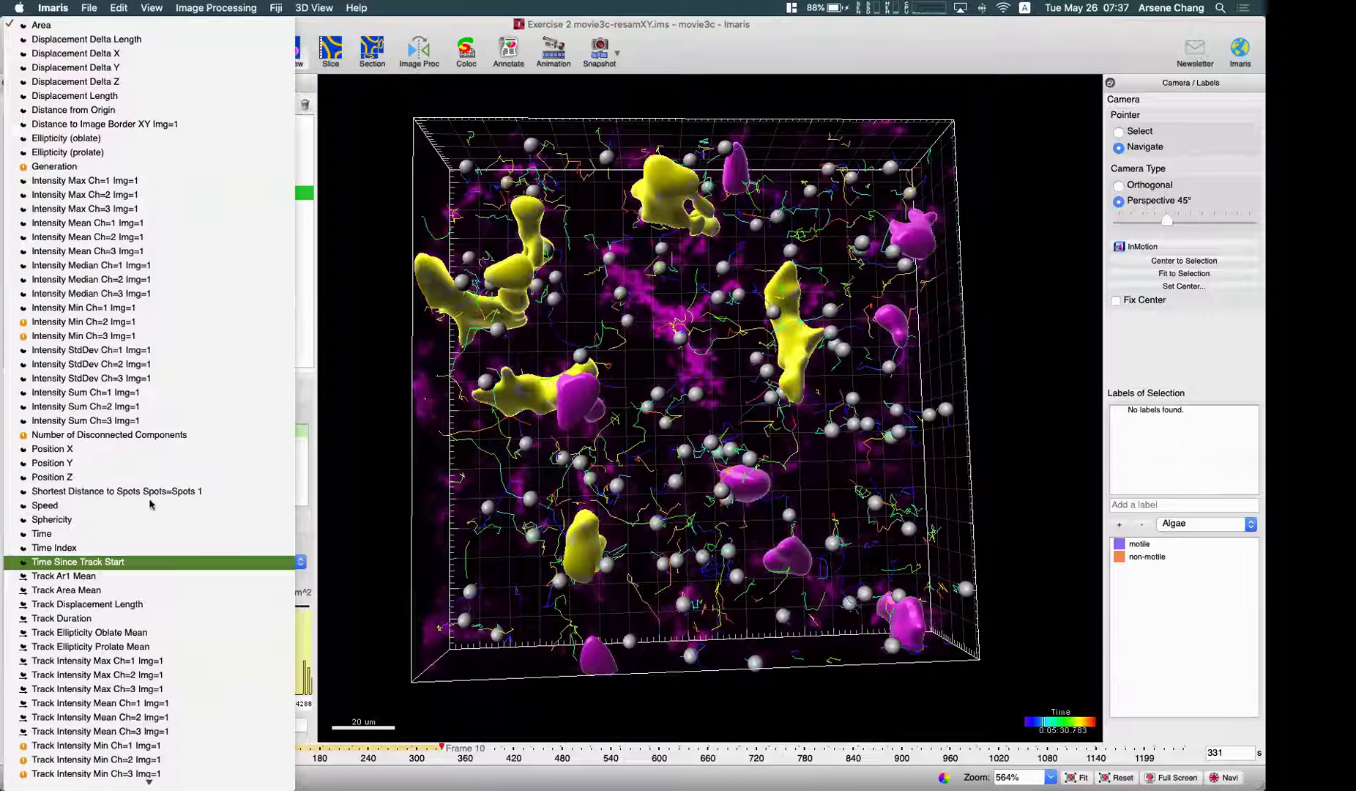
scroll(148, 505, down, 1)
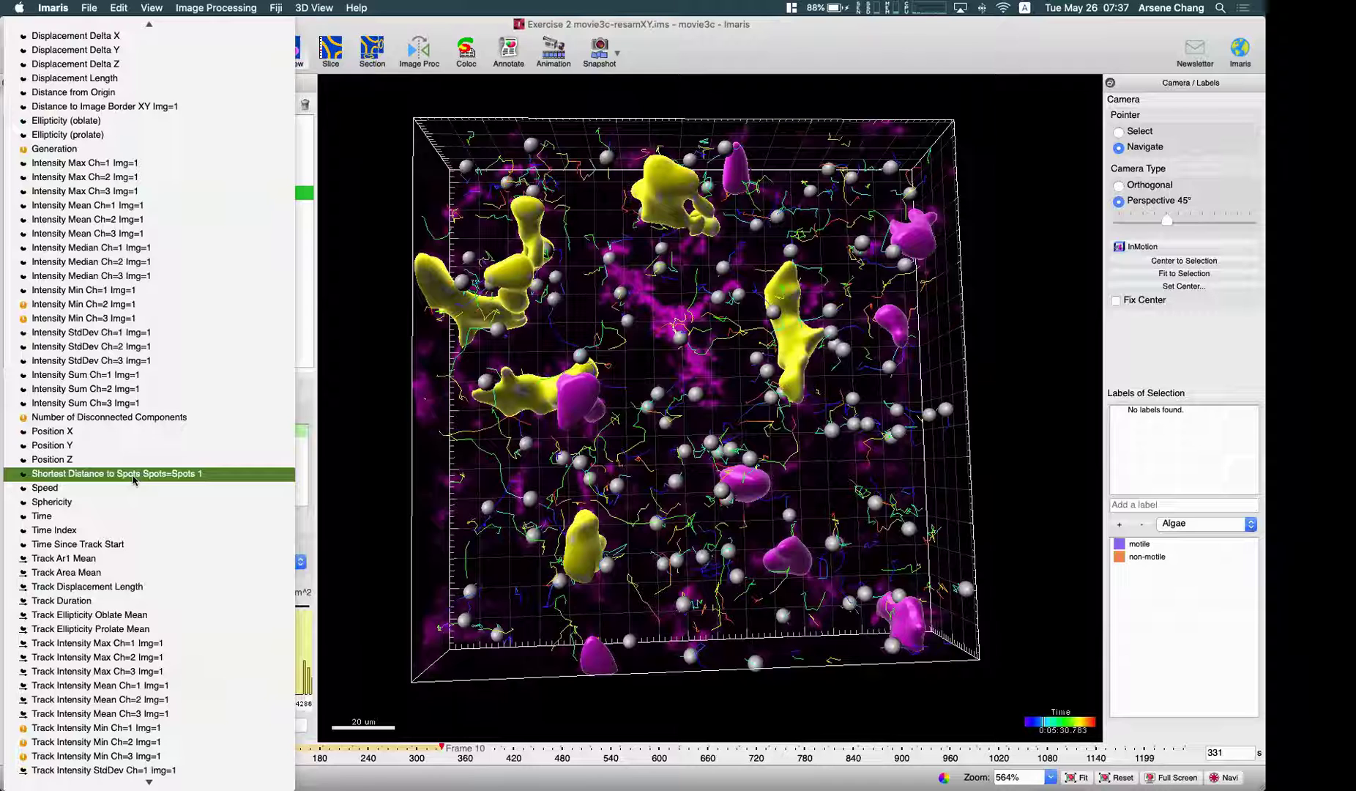
click(132, 475)
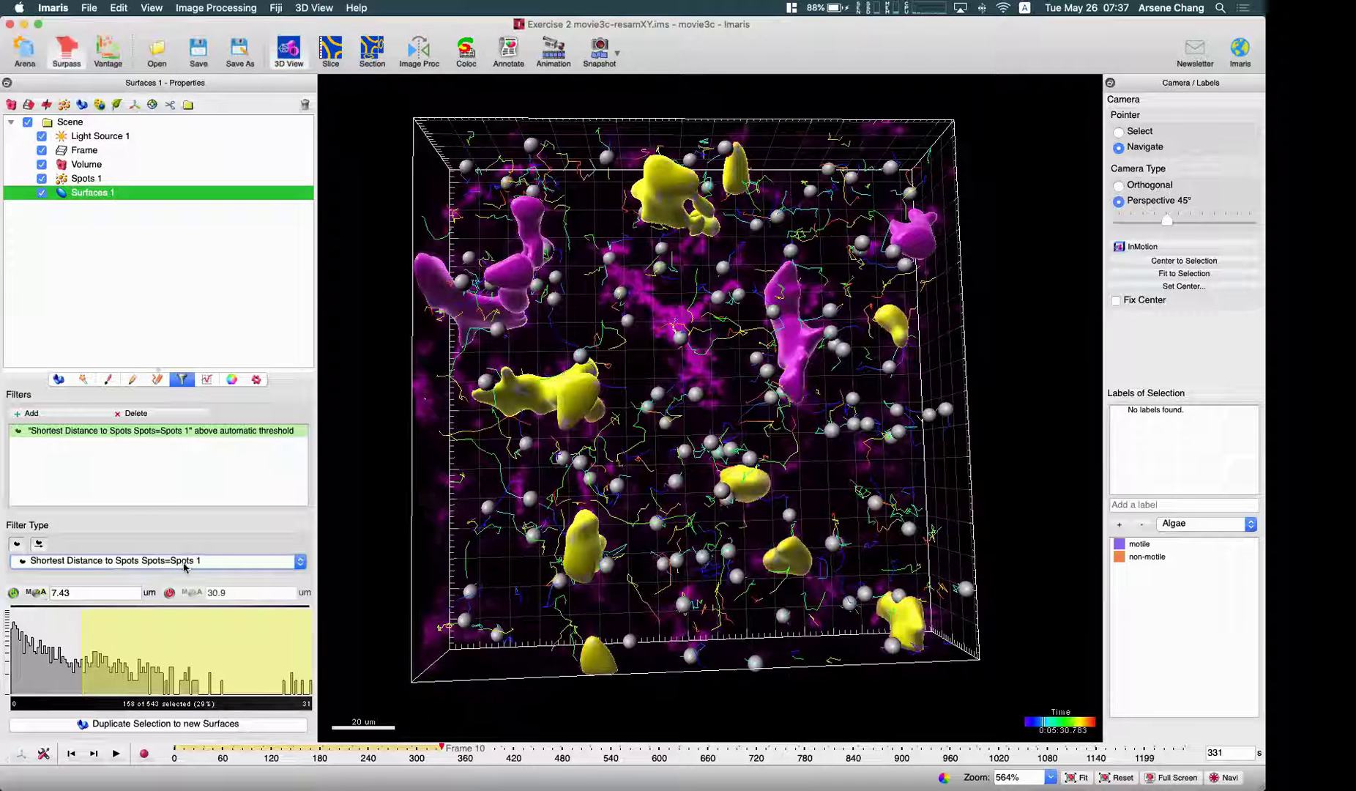
- Add a filter to Spots 1 by Shortest Distance to Surfaces Surfaces=Surfaces 1
click(100, 179)
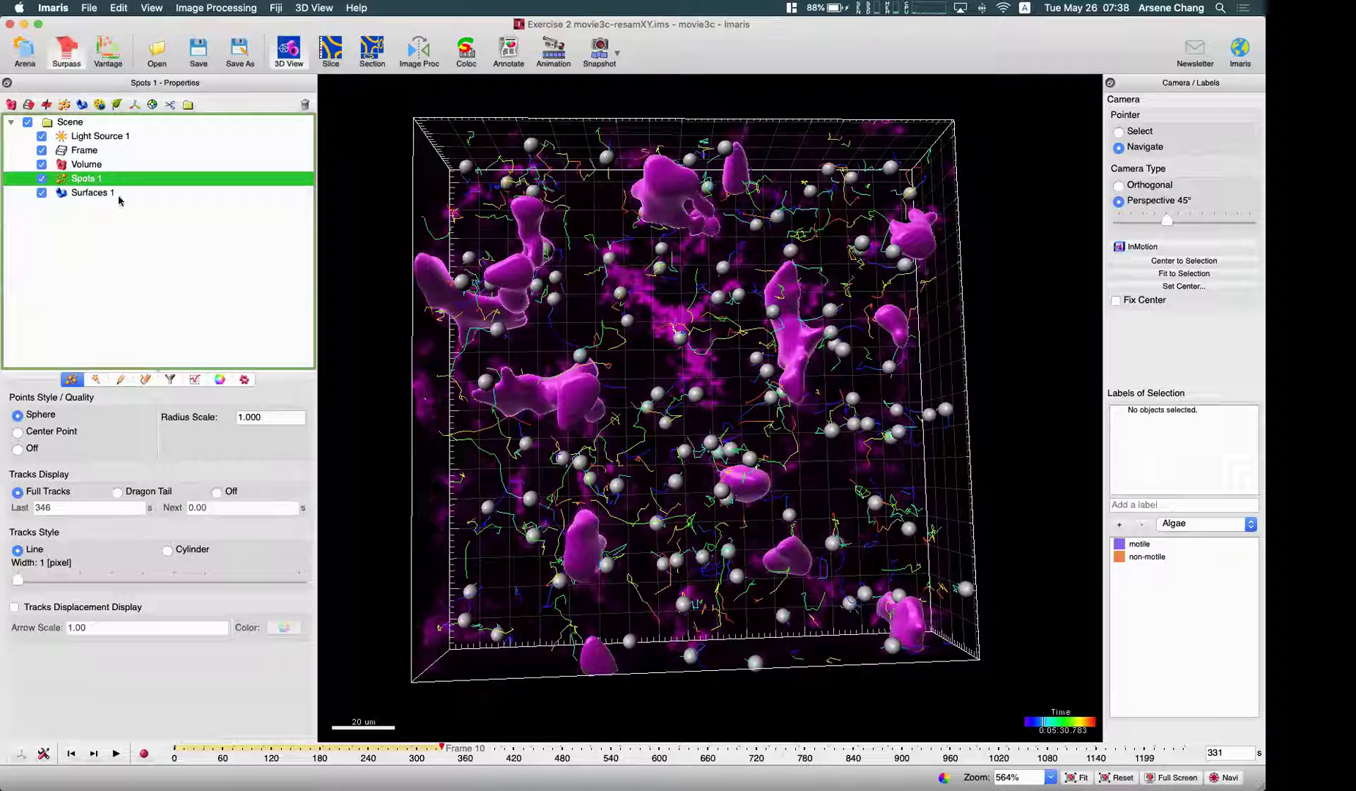
click(170, 378)
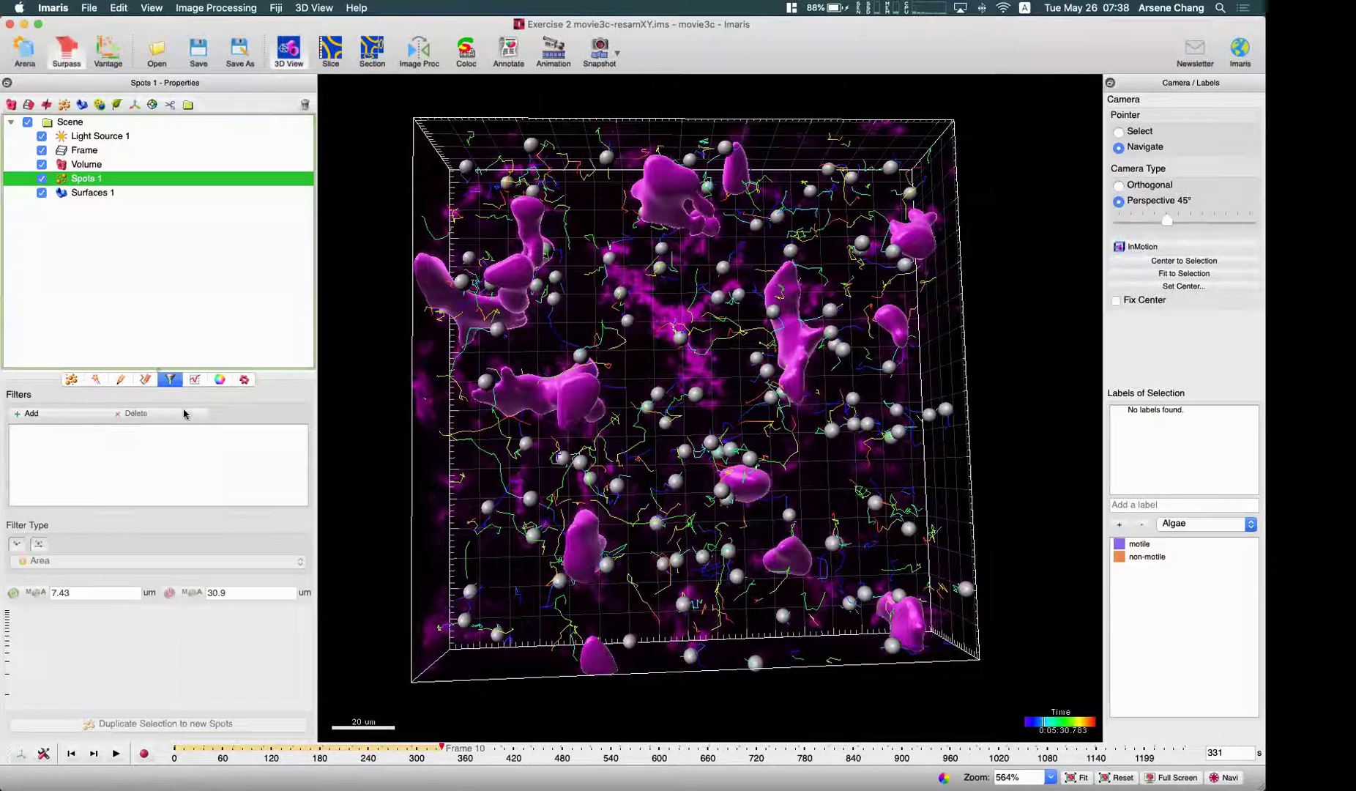
click(57, 417)
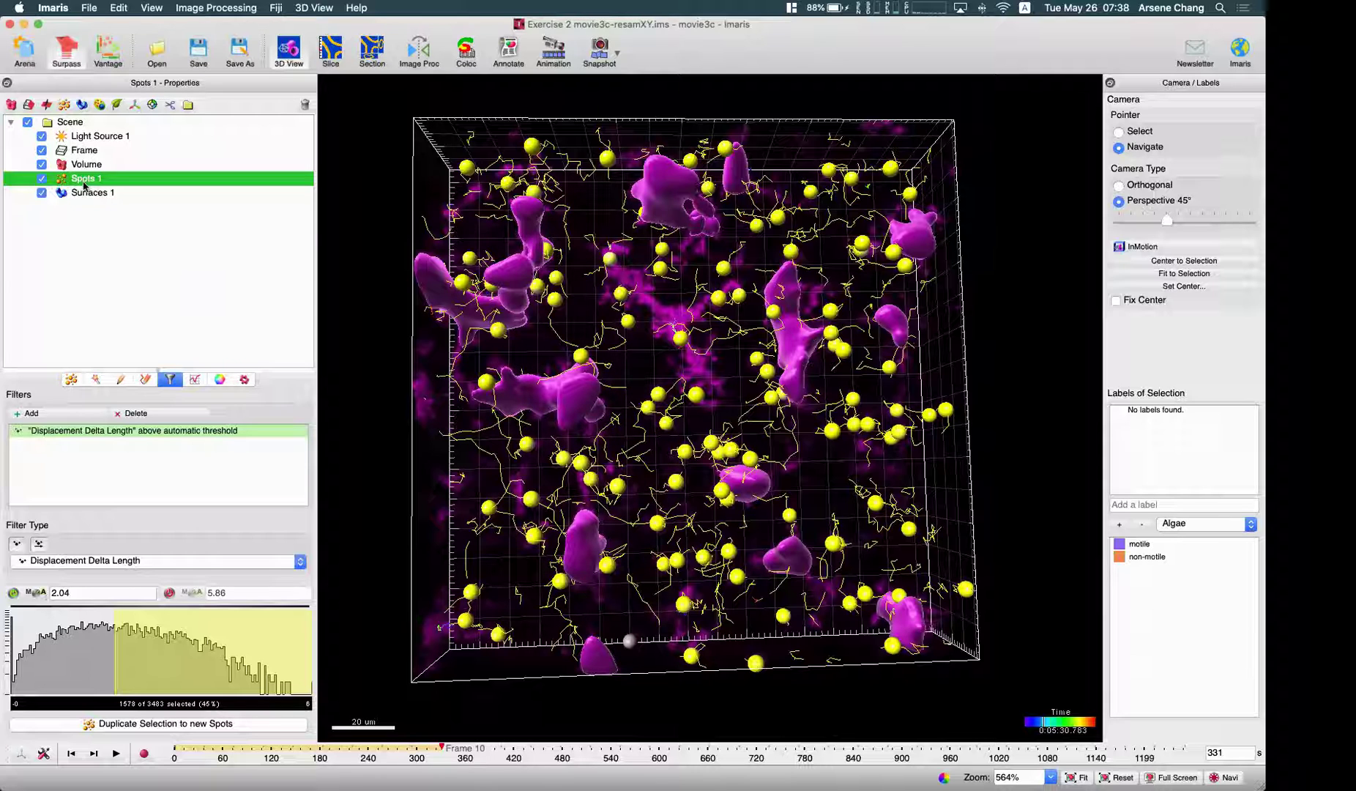
click(105, 560)
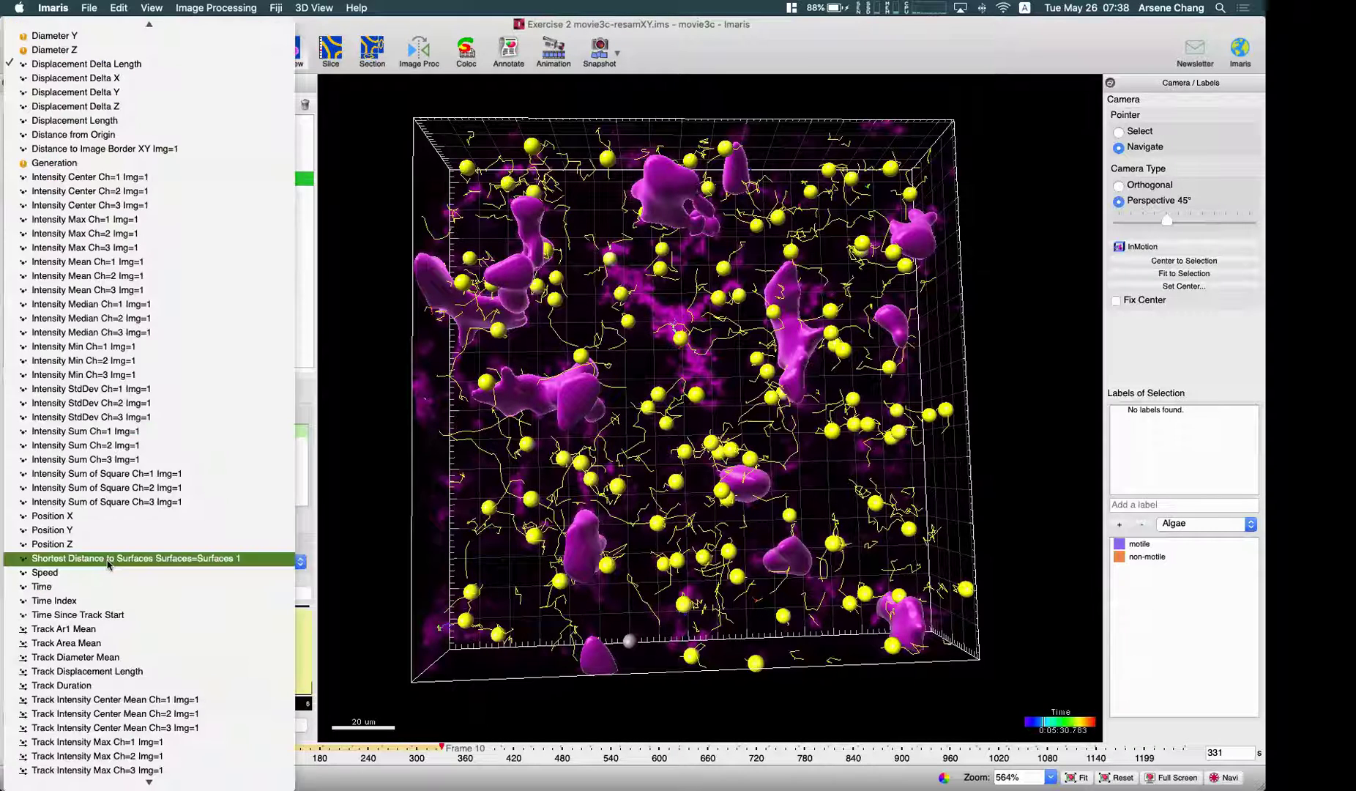
click(168, 560)
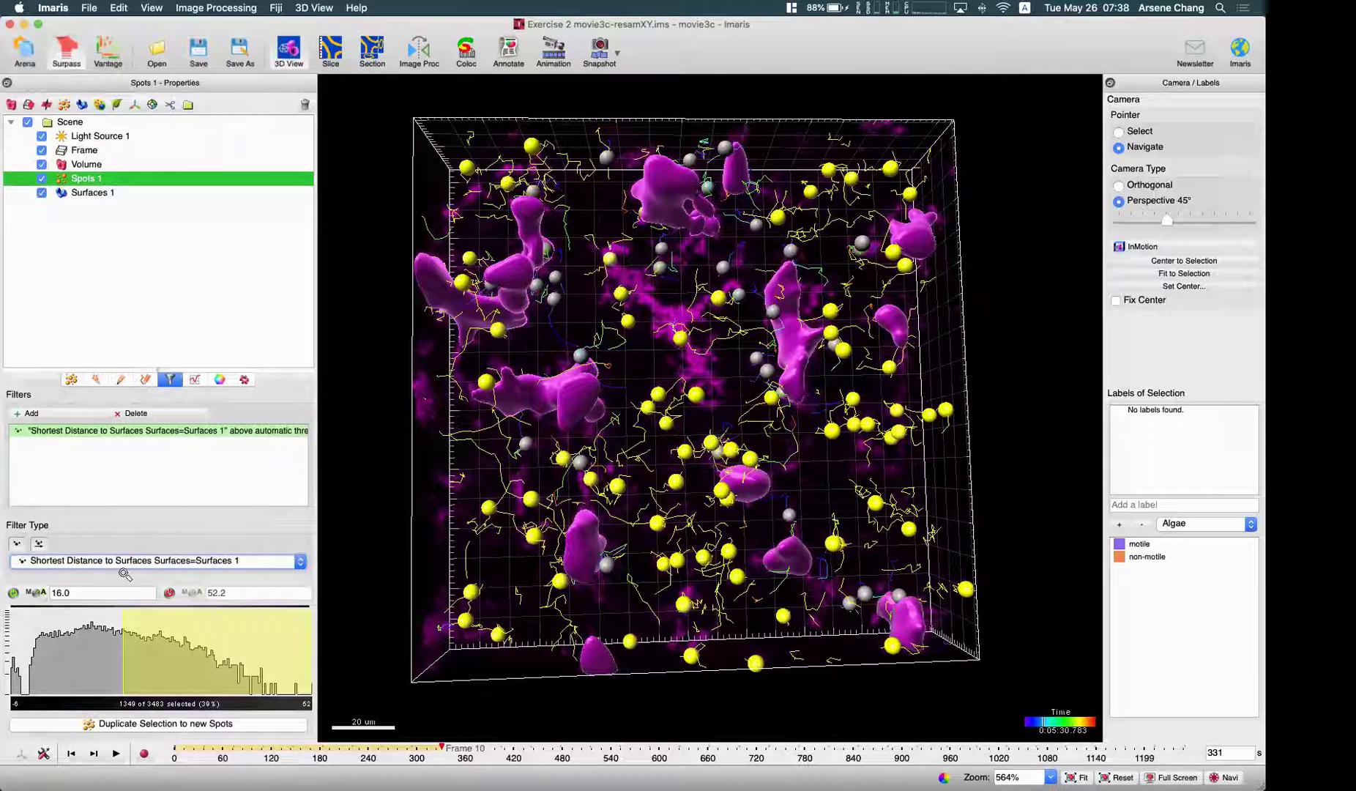
- Deactivate the lower threshold of the spots' distance filter and set its upper threshold to 0
click(14, 593)
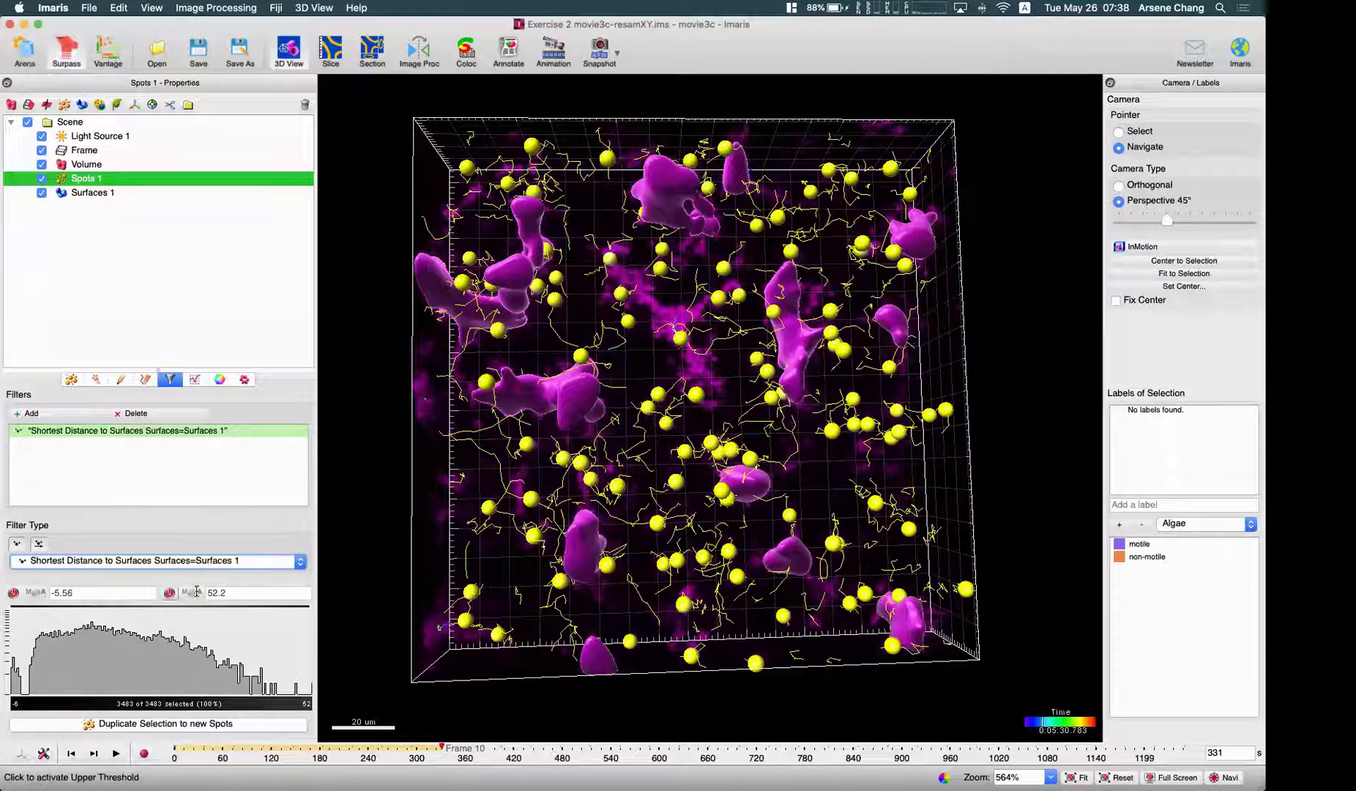
click(169, 593)
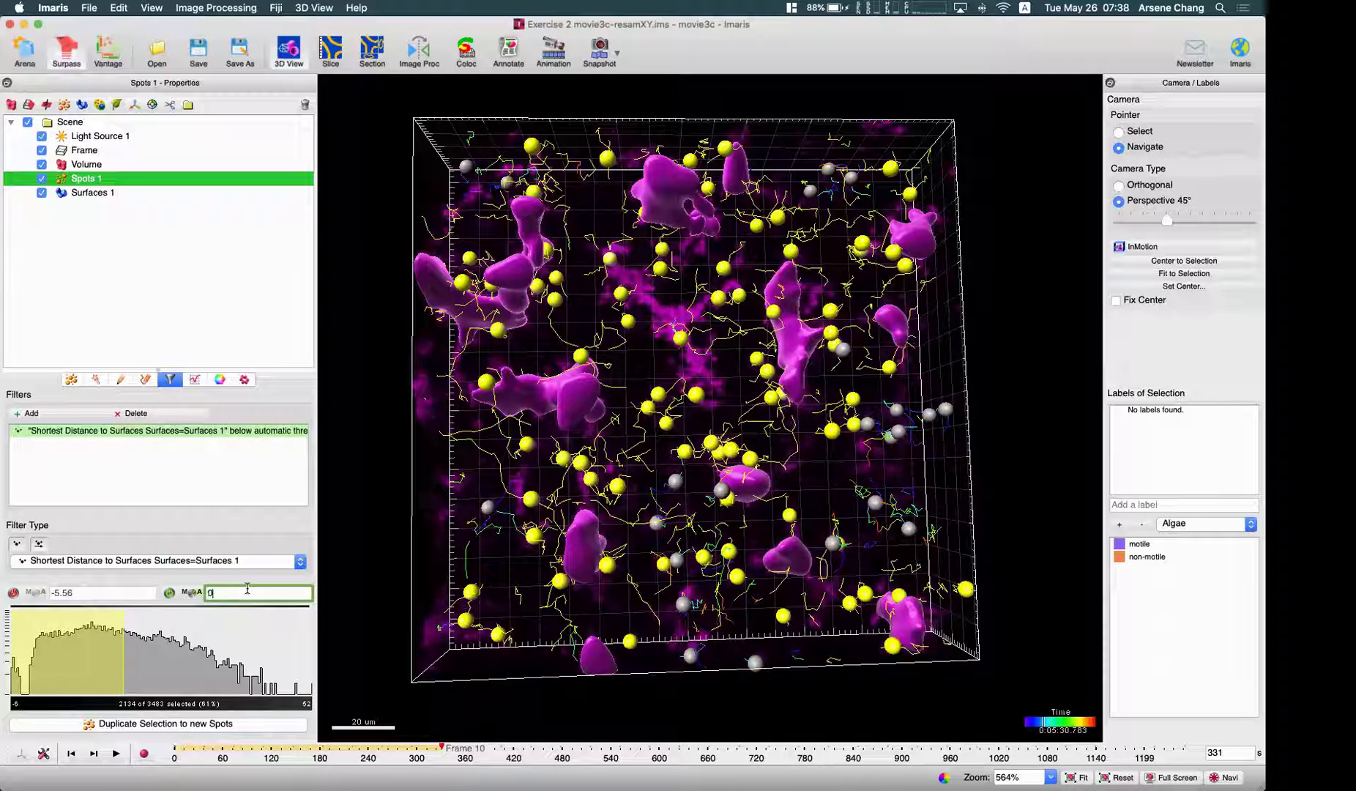
click(247, 592)
text(0)
key(Return)
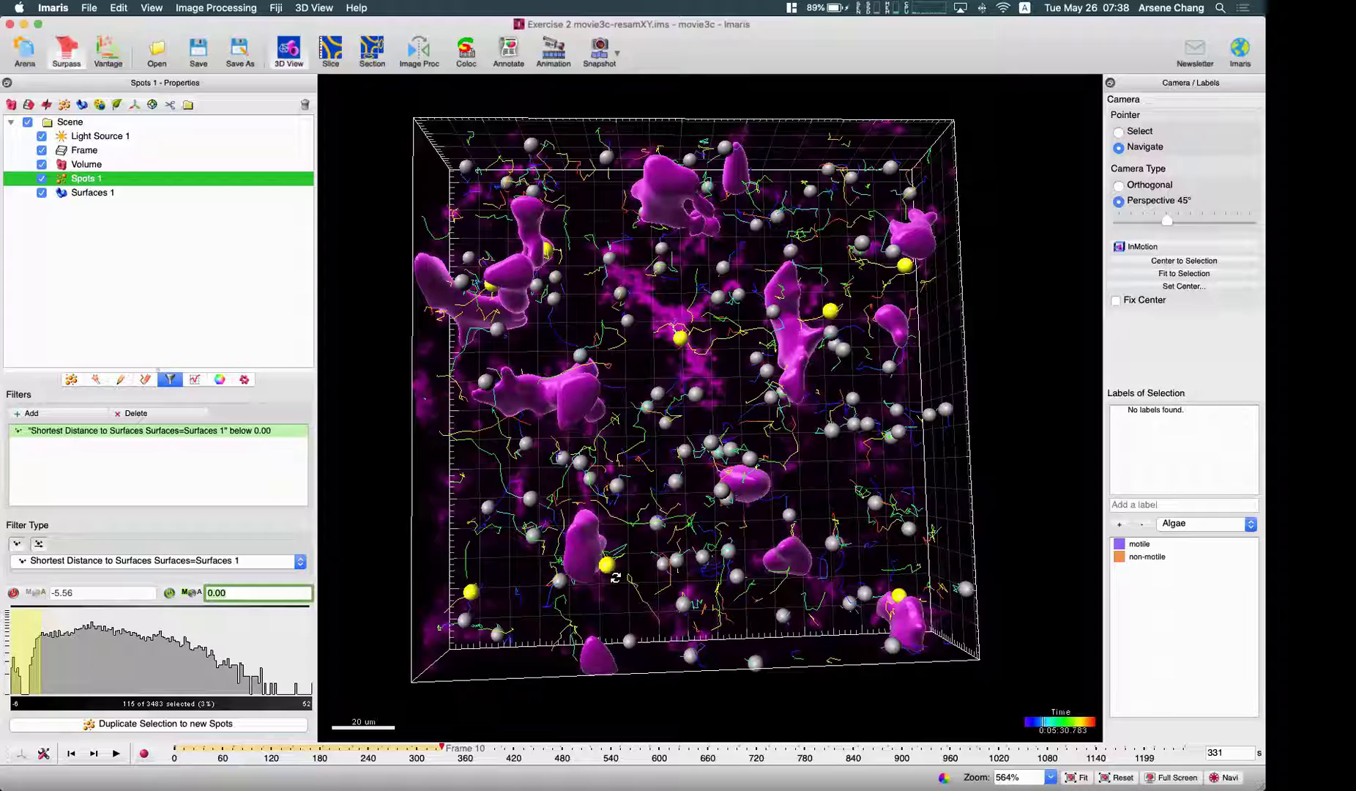
scroll(611, 578, up, 2)
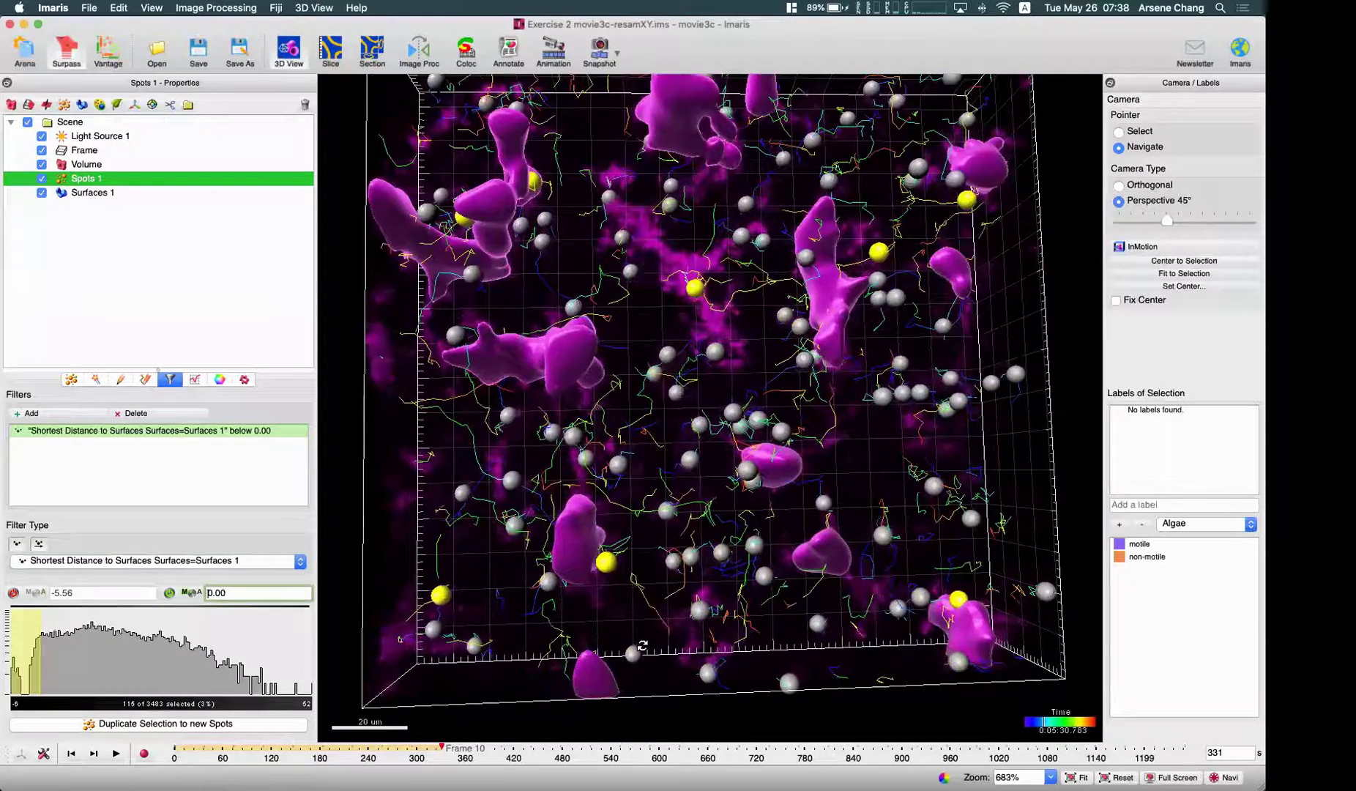
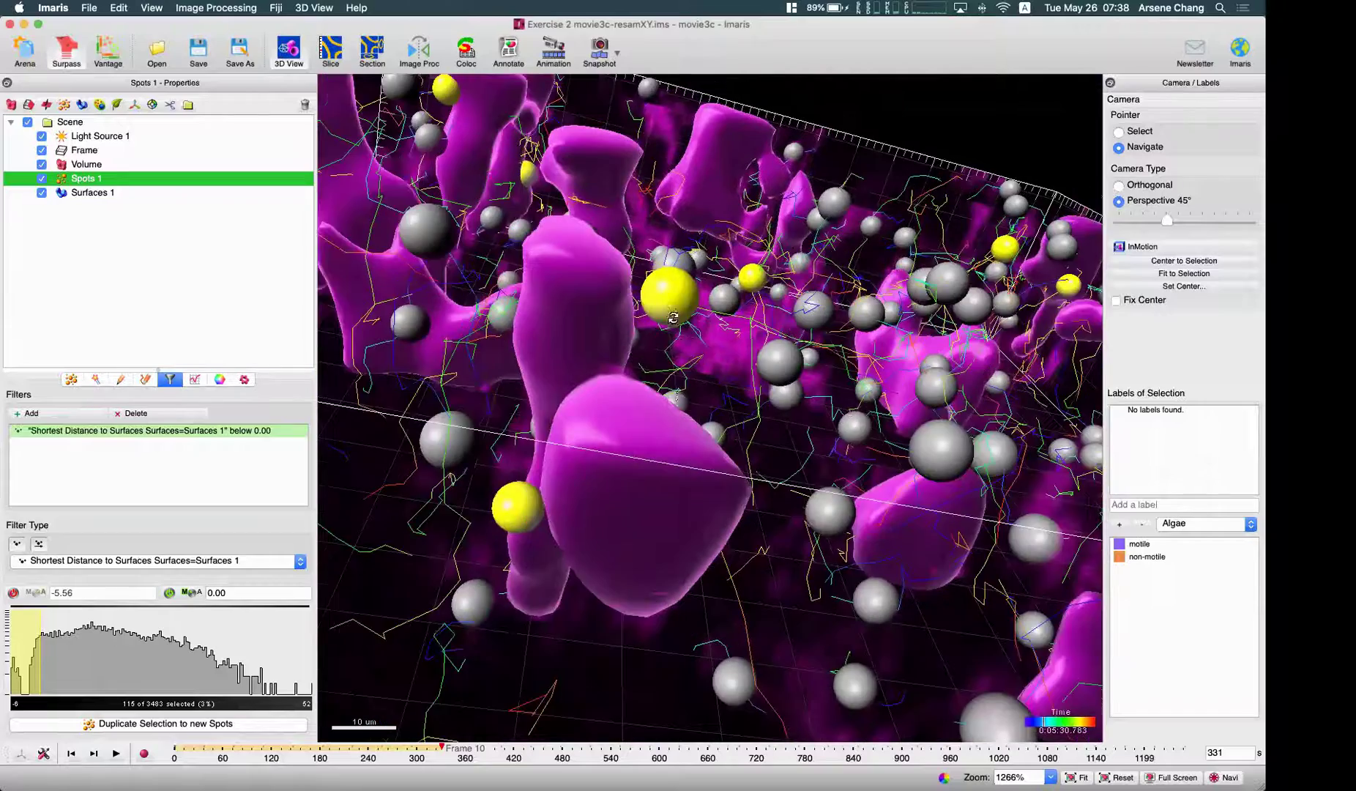
- Inspect up close the selected spots beside the surface near the volume's centre
drag(578, 353, 535, 487)
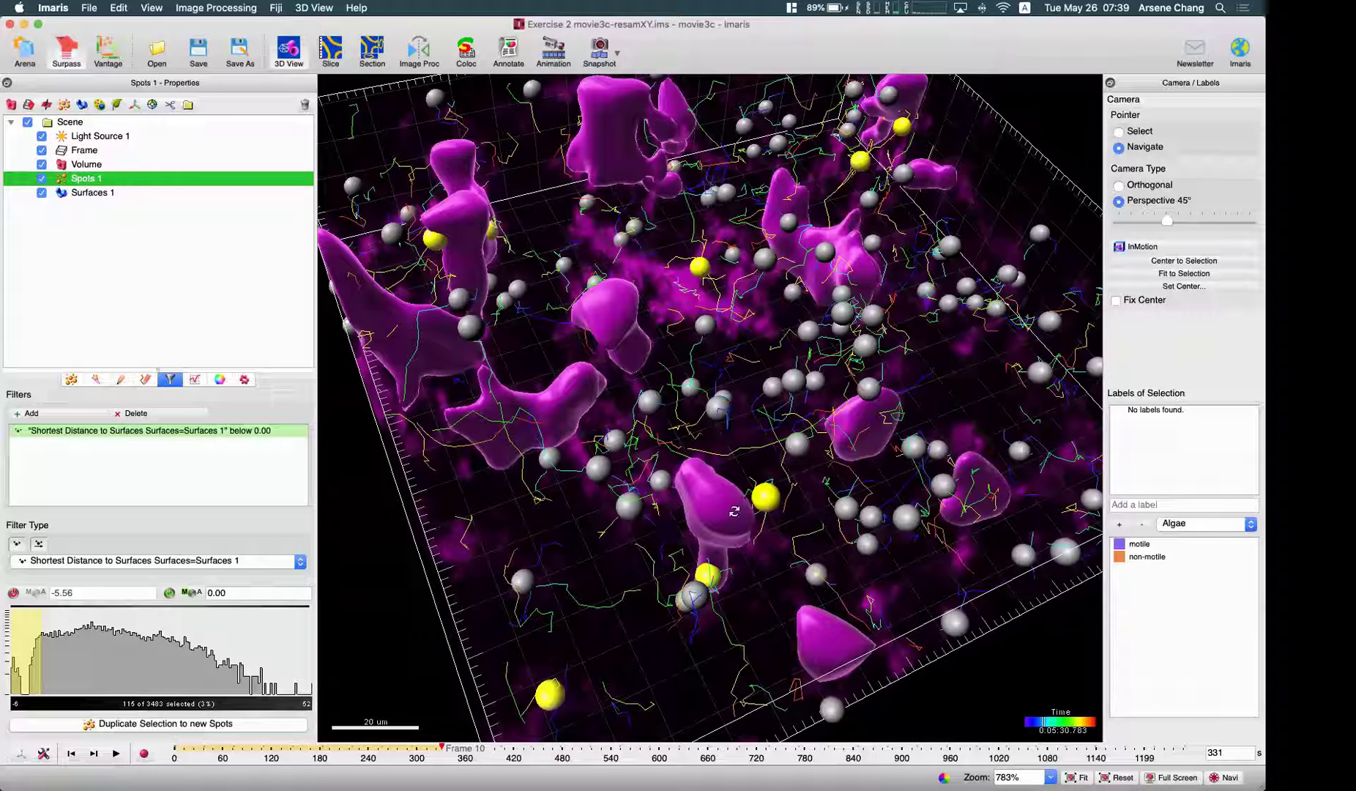
scroll(760, 512, up, 4)
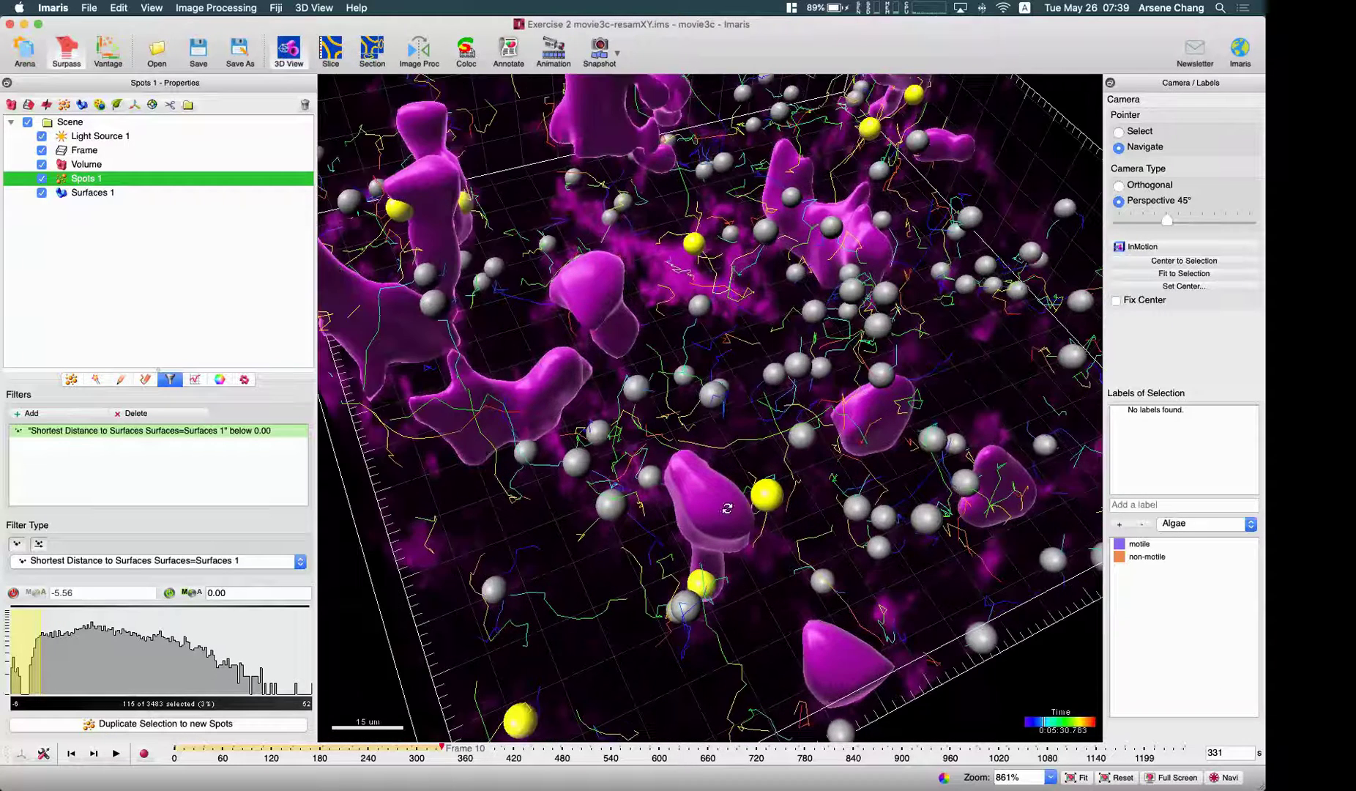
scroll(732, 500, up, 1)
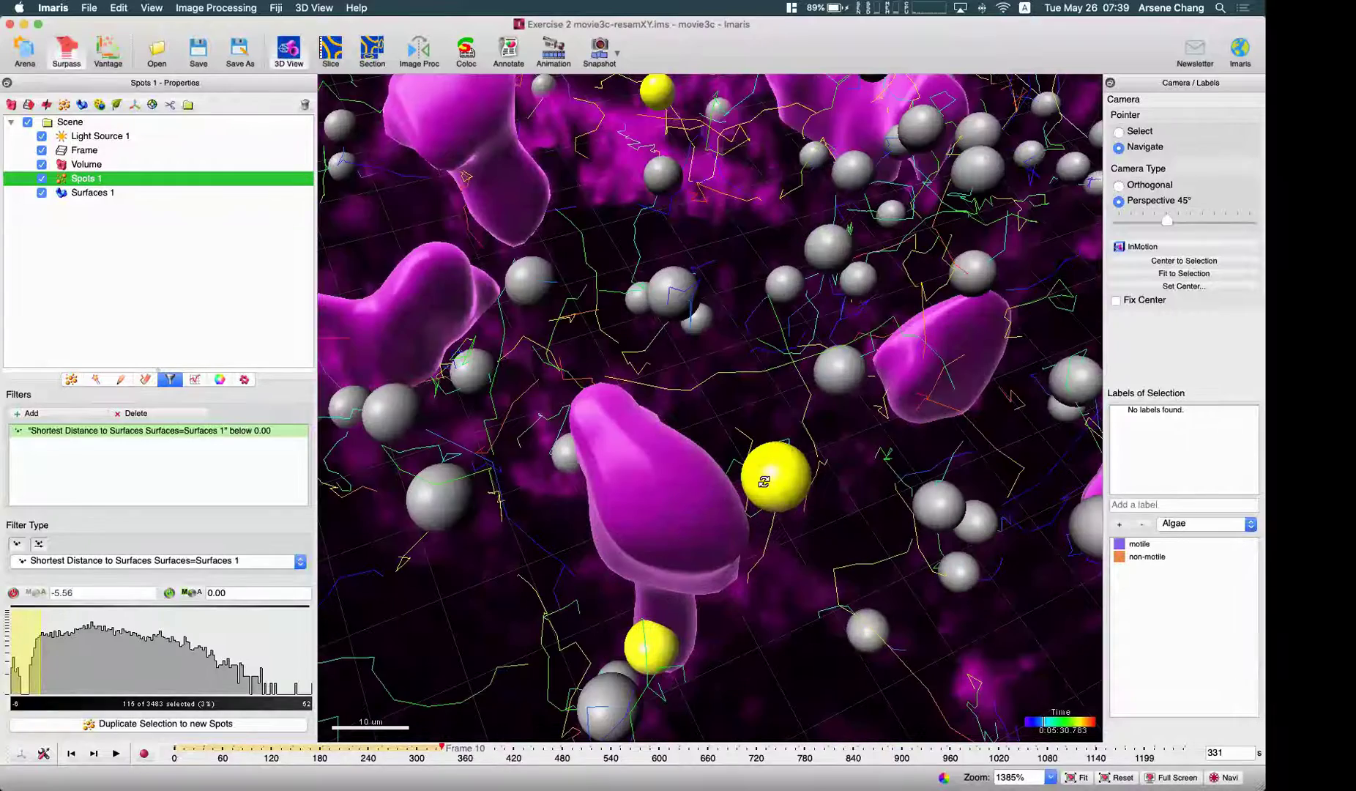
scroll(729, 430, up, 2)
drag(684, 389, 764, 402)
scroll(729, 414, down, 3)
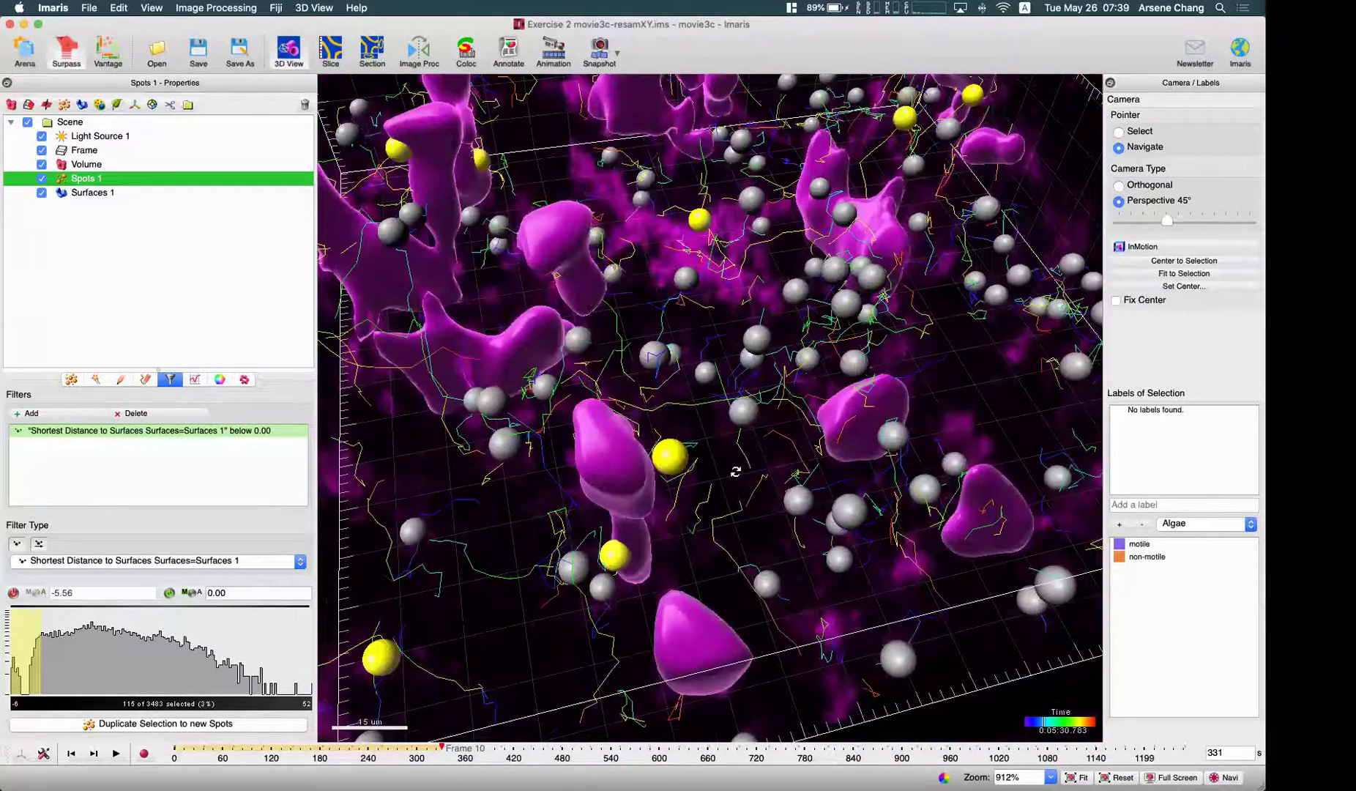
drag(799, 326, 573, 385)
scroll(337, 519, down, 5)
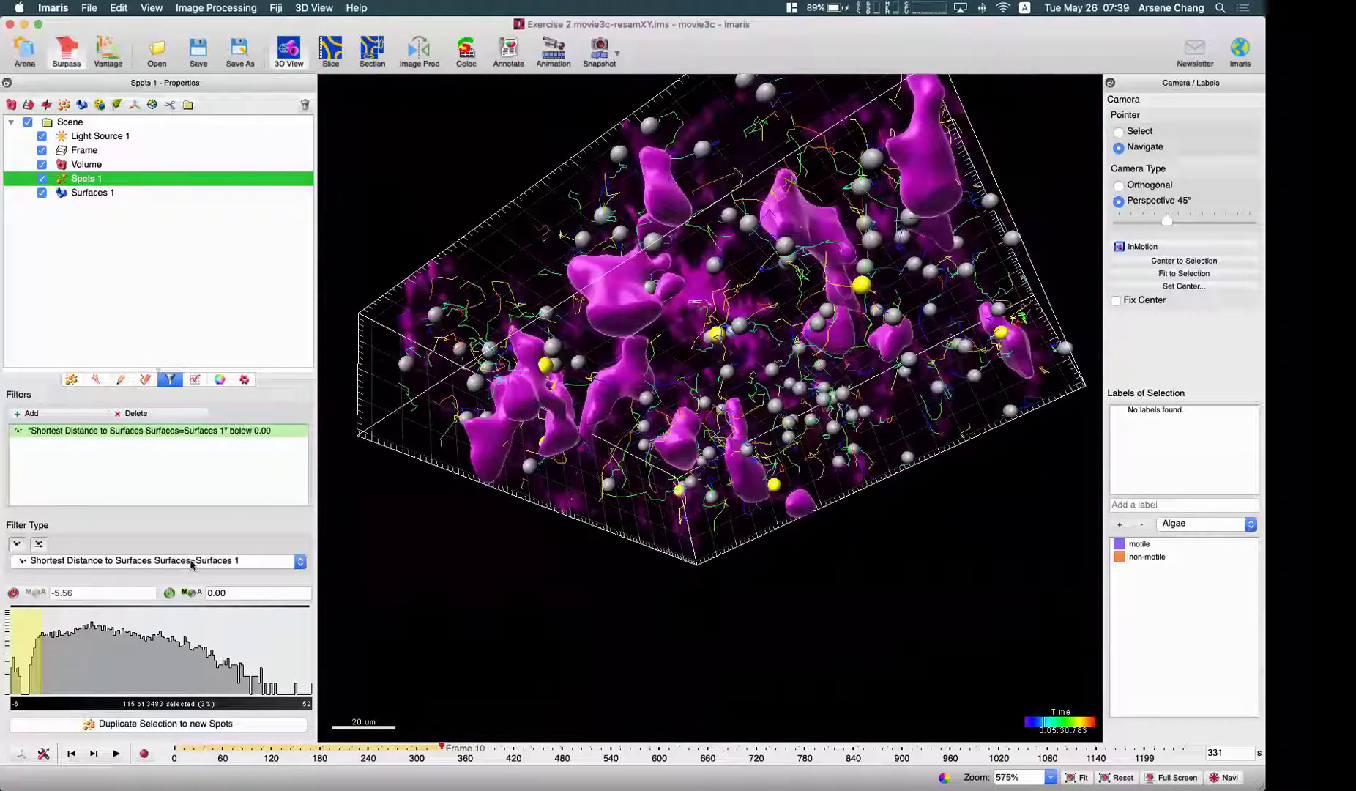
- Examine from several viewing angles how the selected spots lie against the surfaces across the whole volume
drag(687, 496, 740, 351)
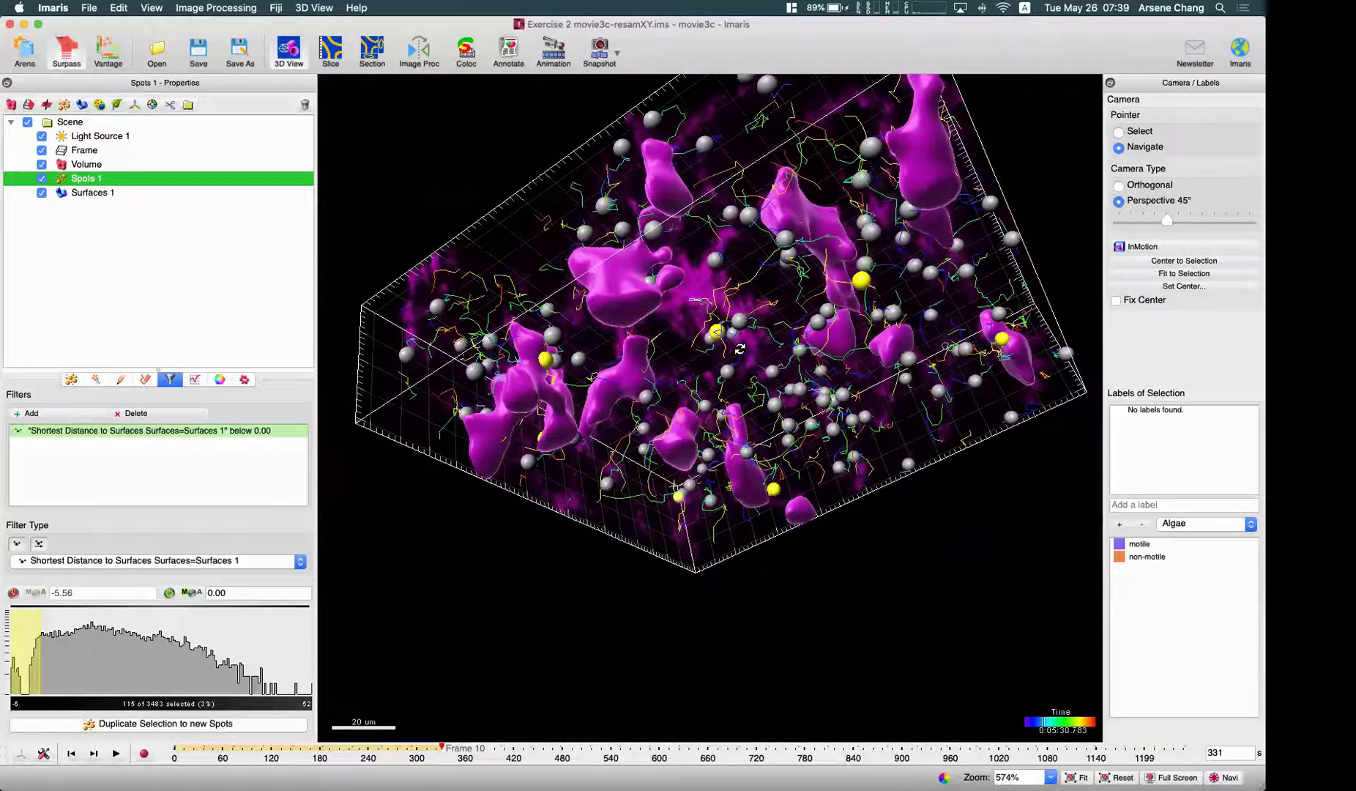
drag(689, 532, 688, 417)
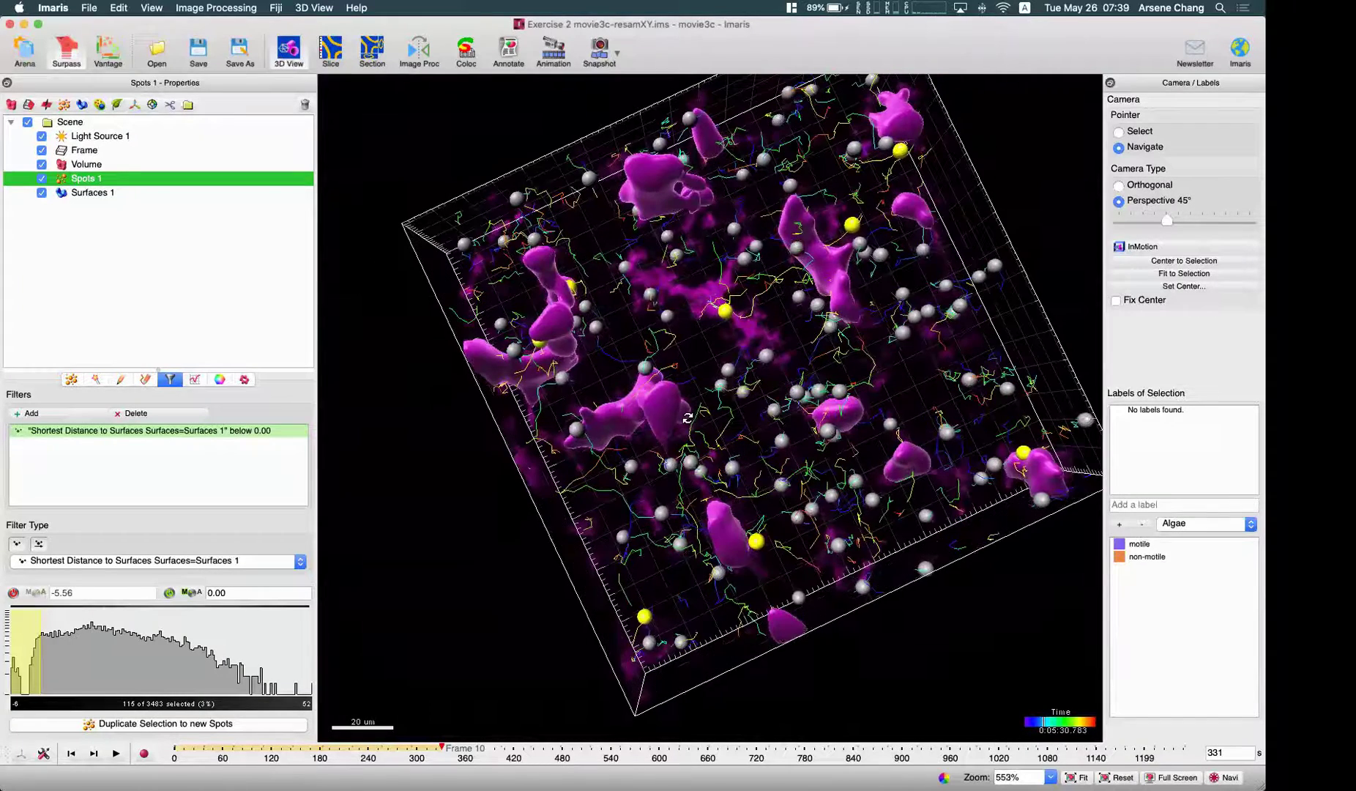
drag(737, 637, 737, 522)
drag(724, 438, 717, 372)
scroll(676, 384, up, 5)
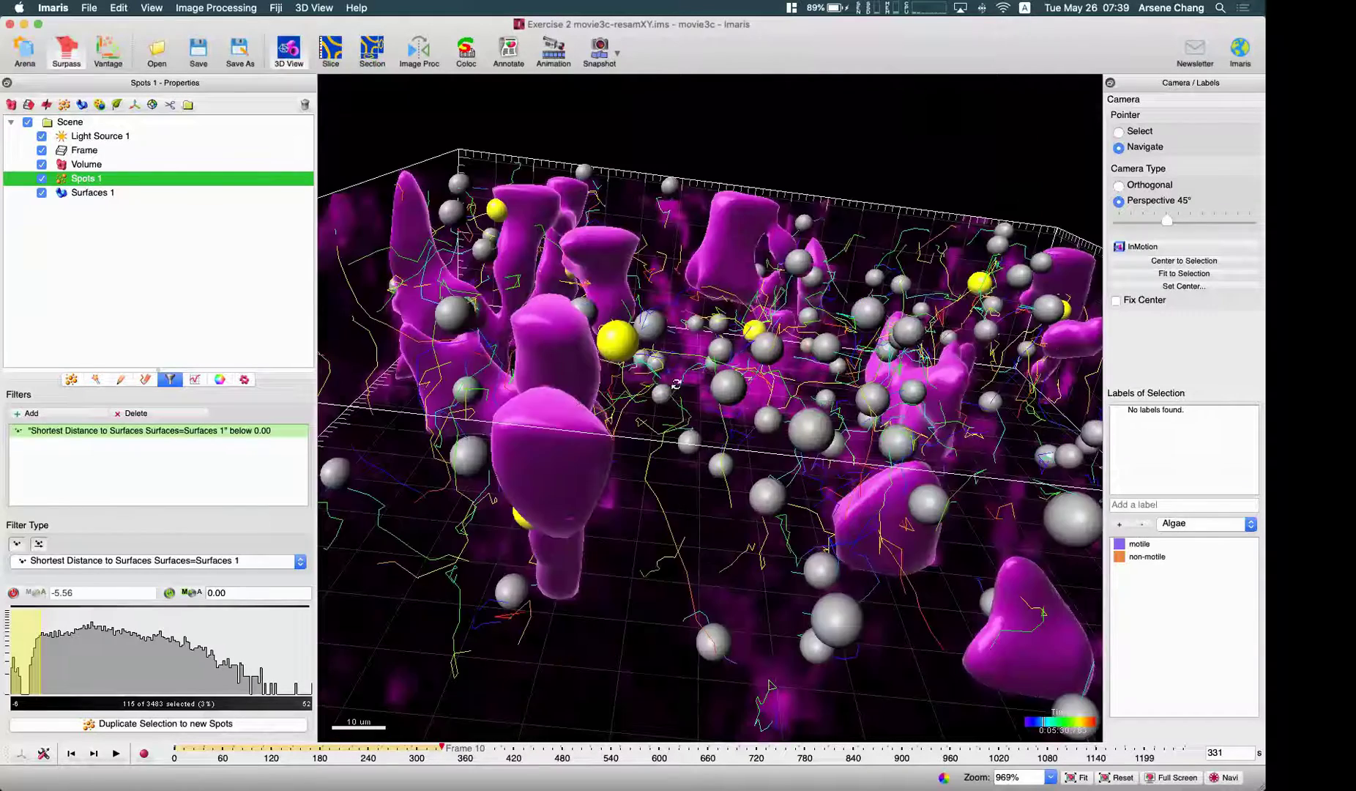
scroll(684, 454, up, 2)
drag(595, 417, 812, 306)
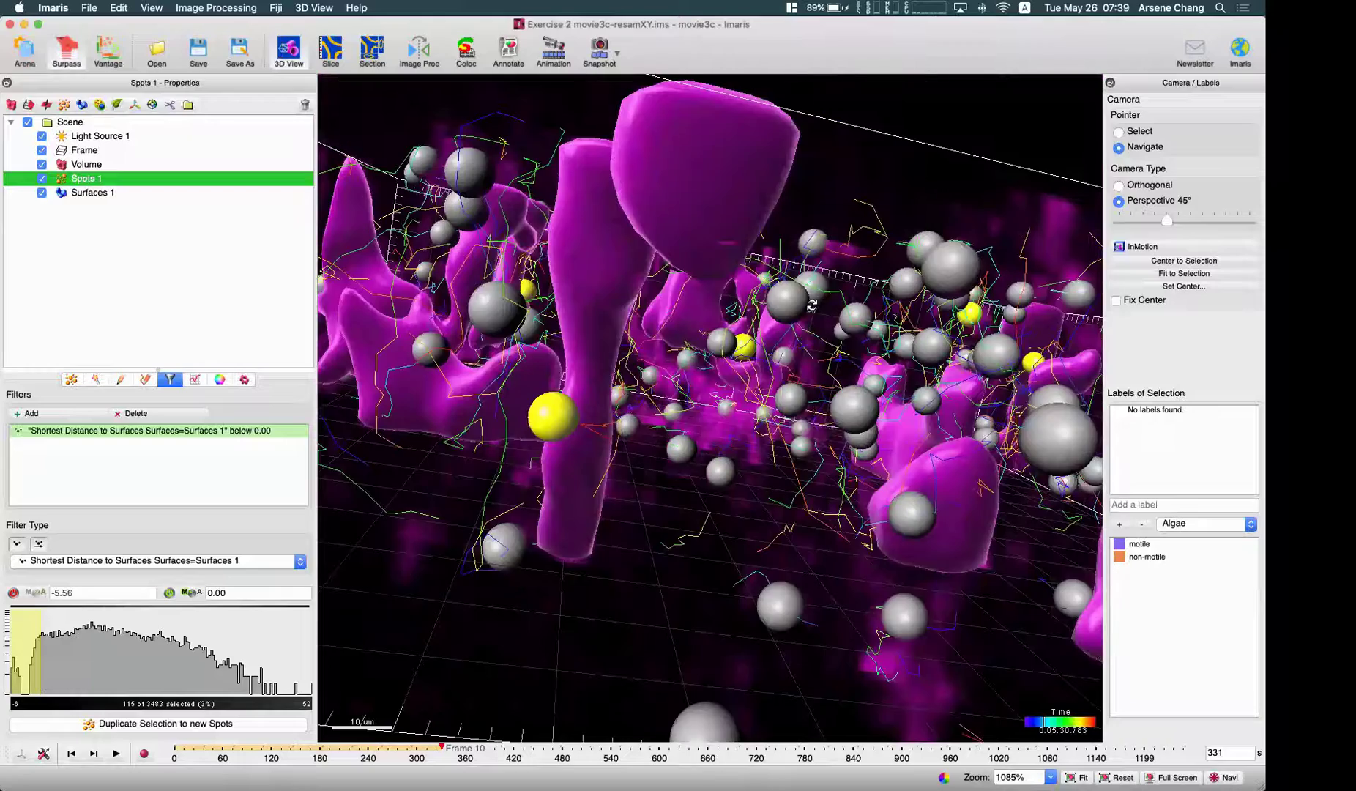
scroll(768, 517, down, 5)
drag(768, 517, 732, 659)
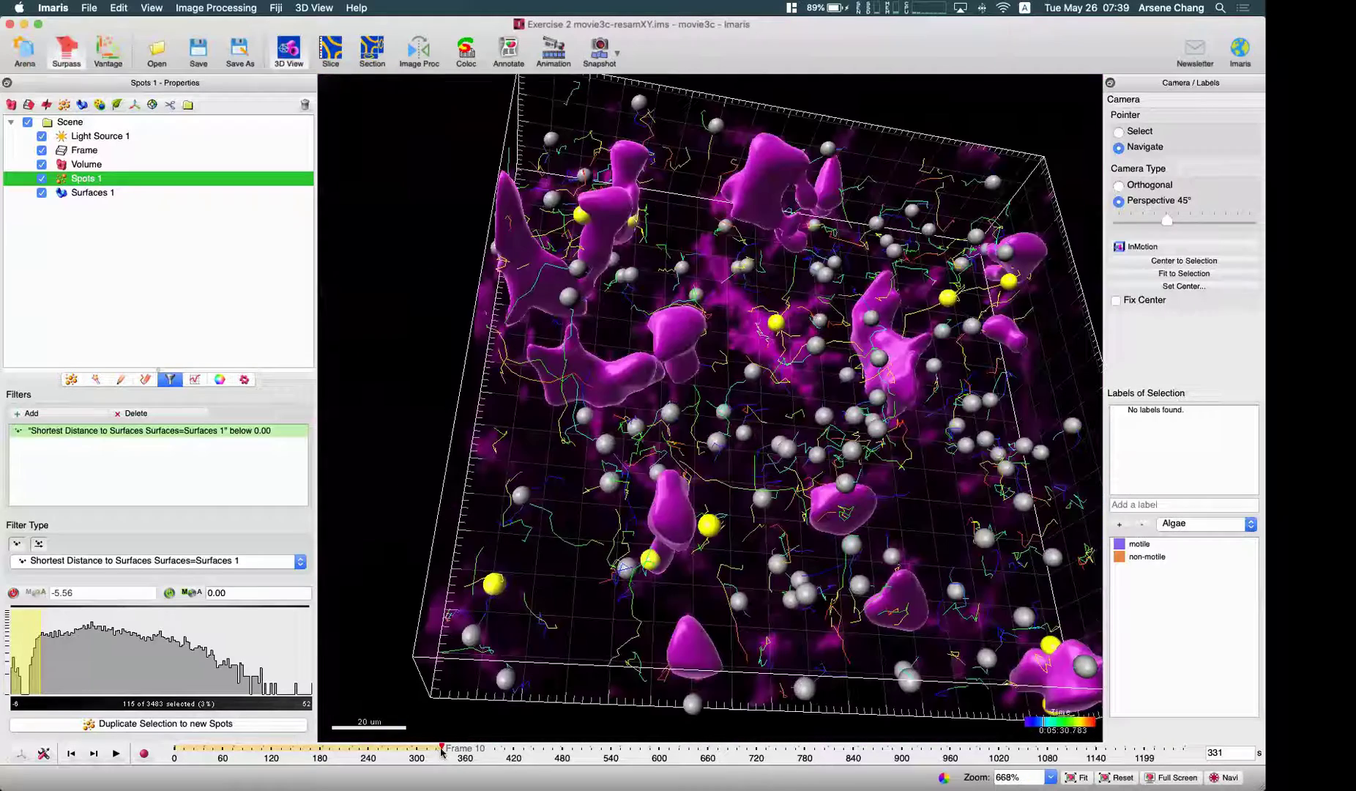
- Review the selected spots at frame 6 and follow their tracks through the time points up to frame 22
drag(414, 745, 327, 754)
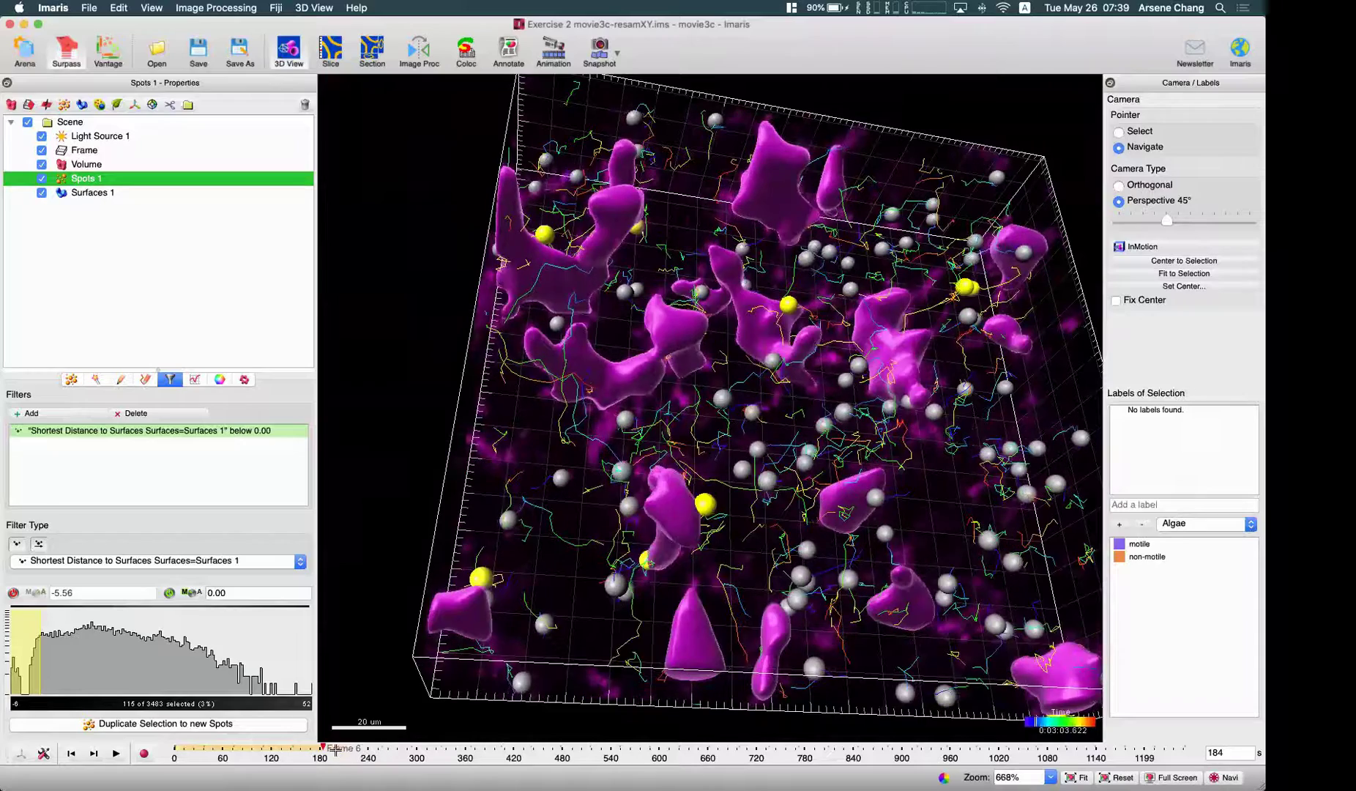
drag(757, 442, 678, 409)
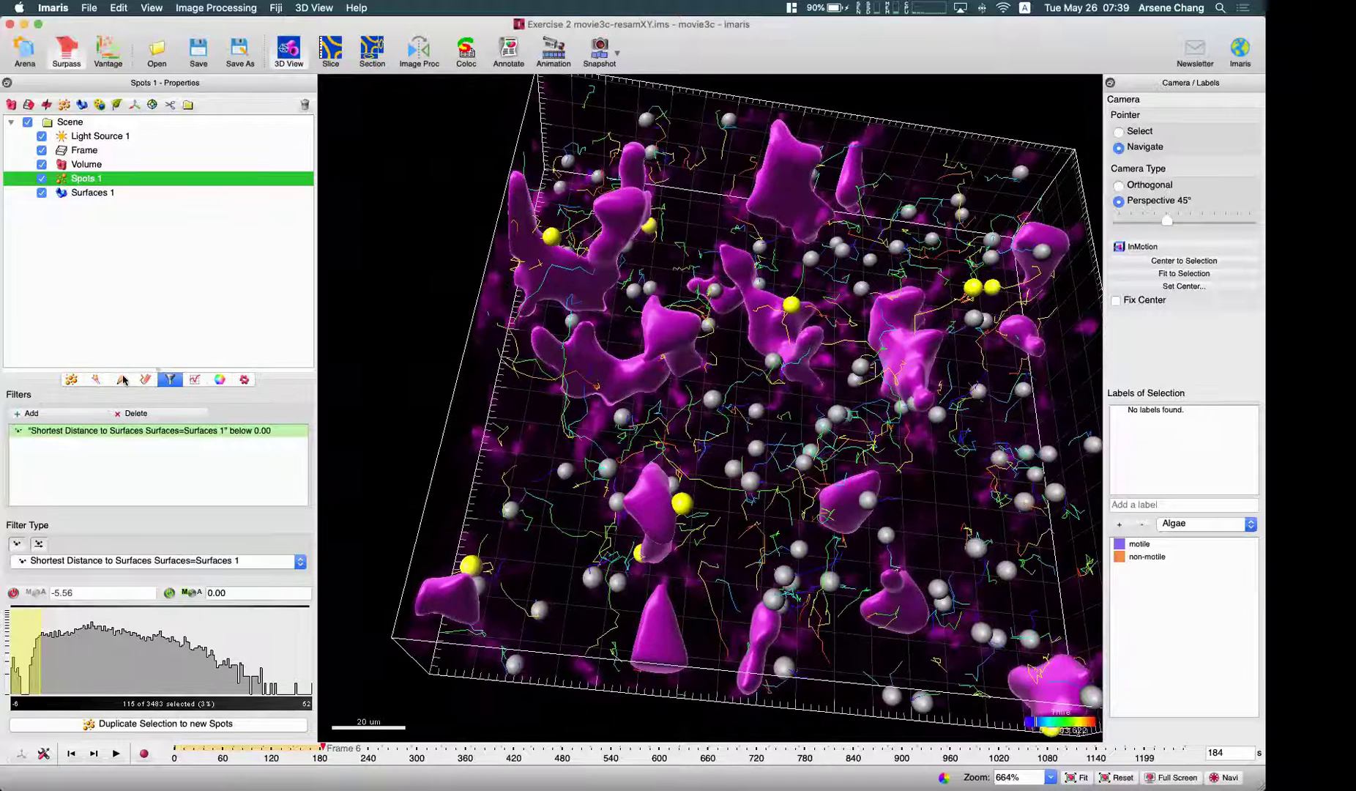
click(145, 381)
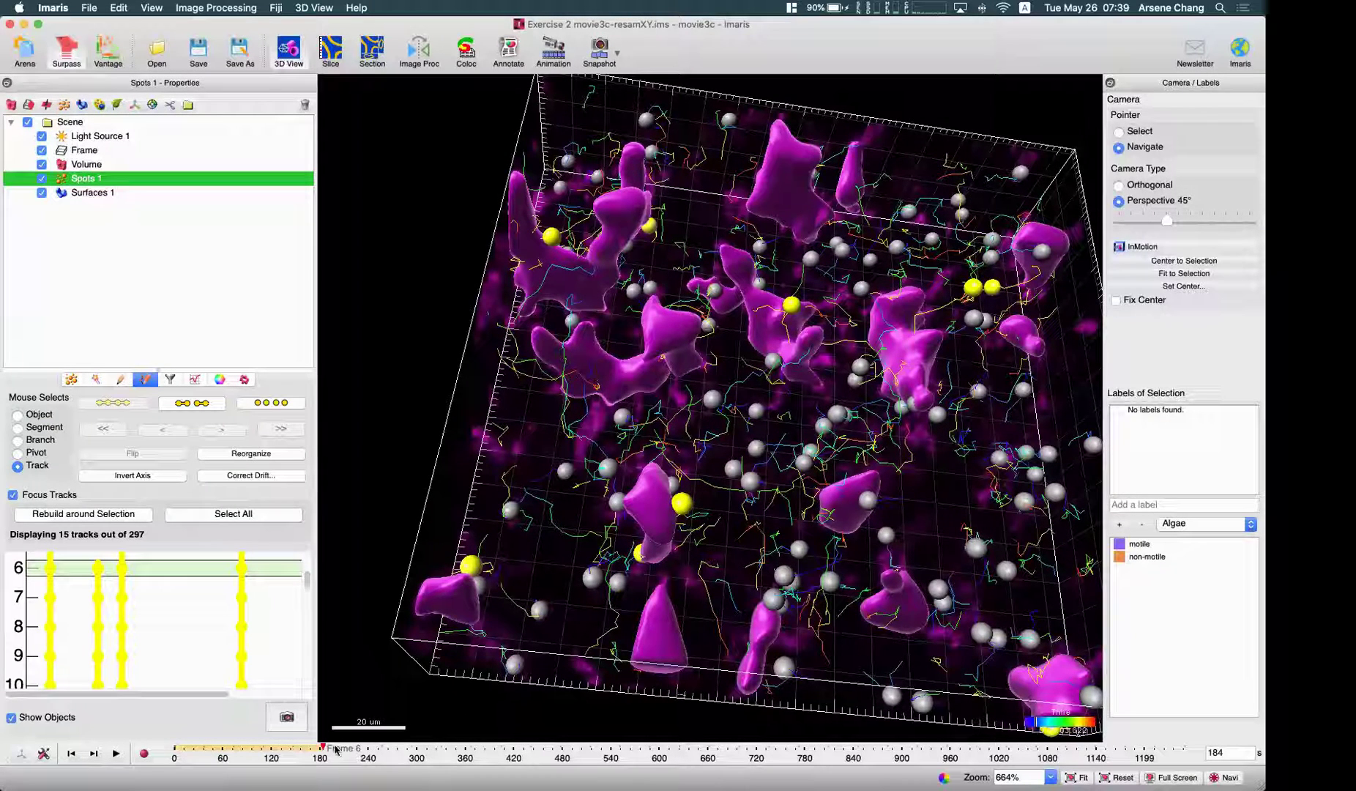
drag(328, 748, 523, 723)
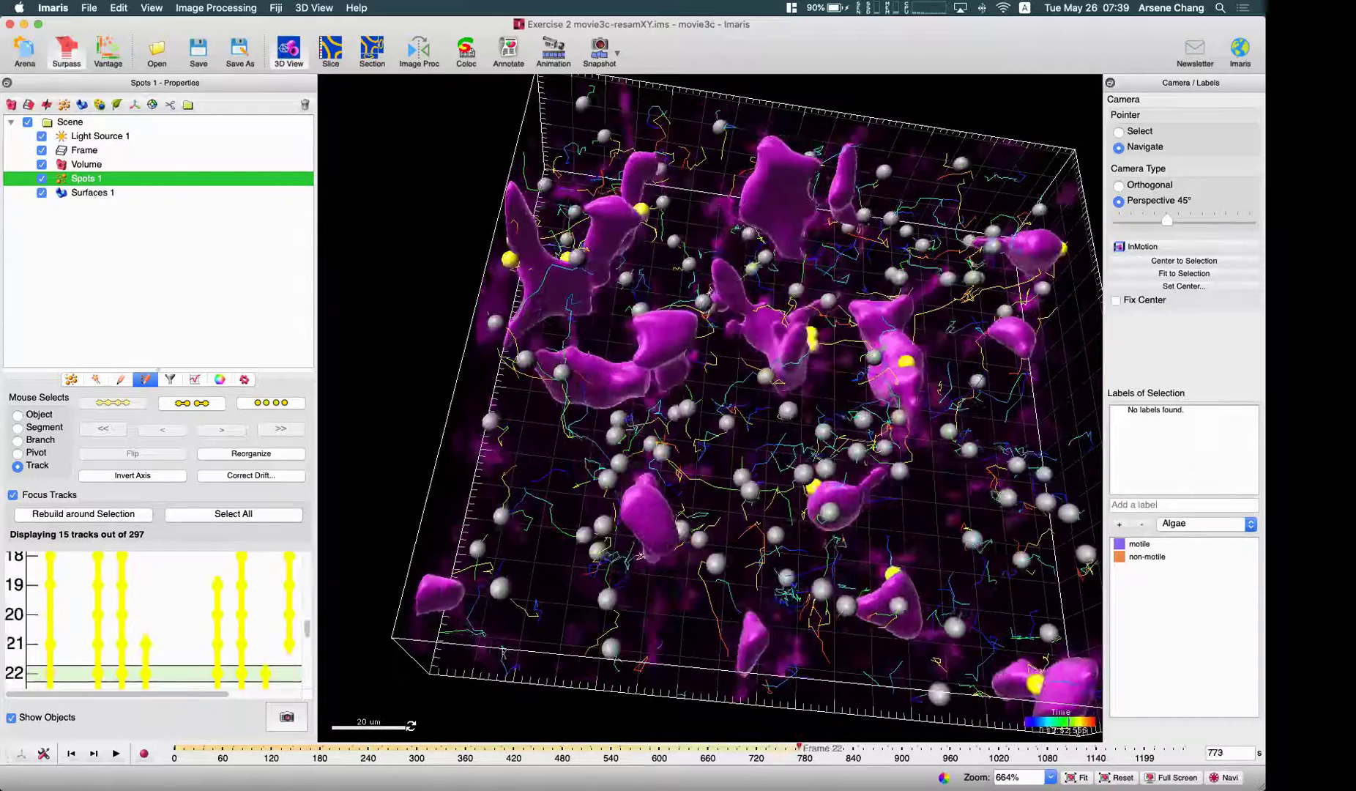
- Set the track editor's mouse selection to Object and return to the spots' distance filter at frame 7
click(412, 741)
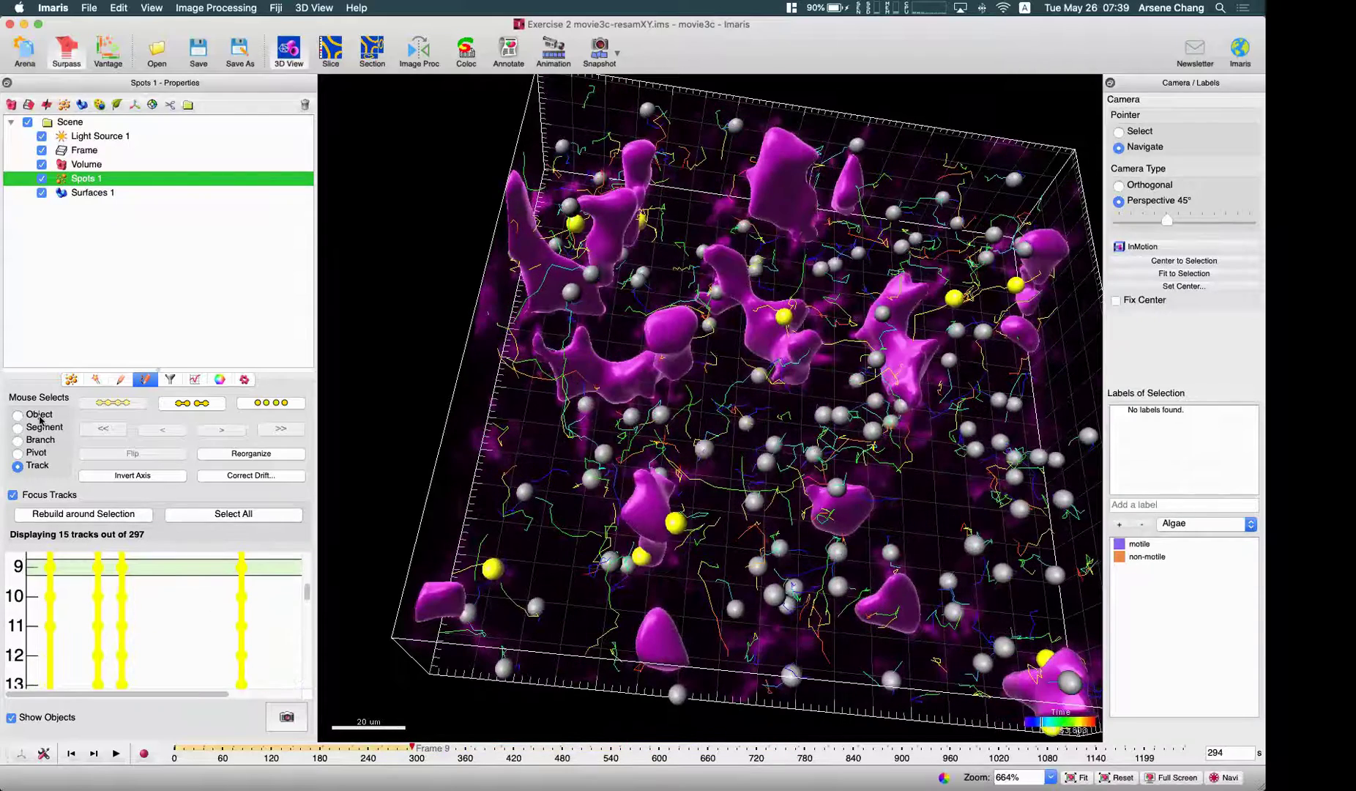
click(18, 414)
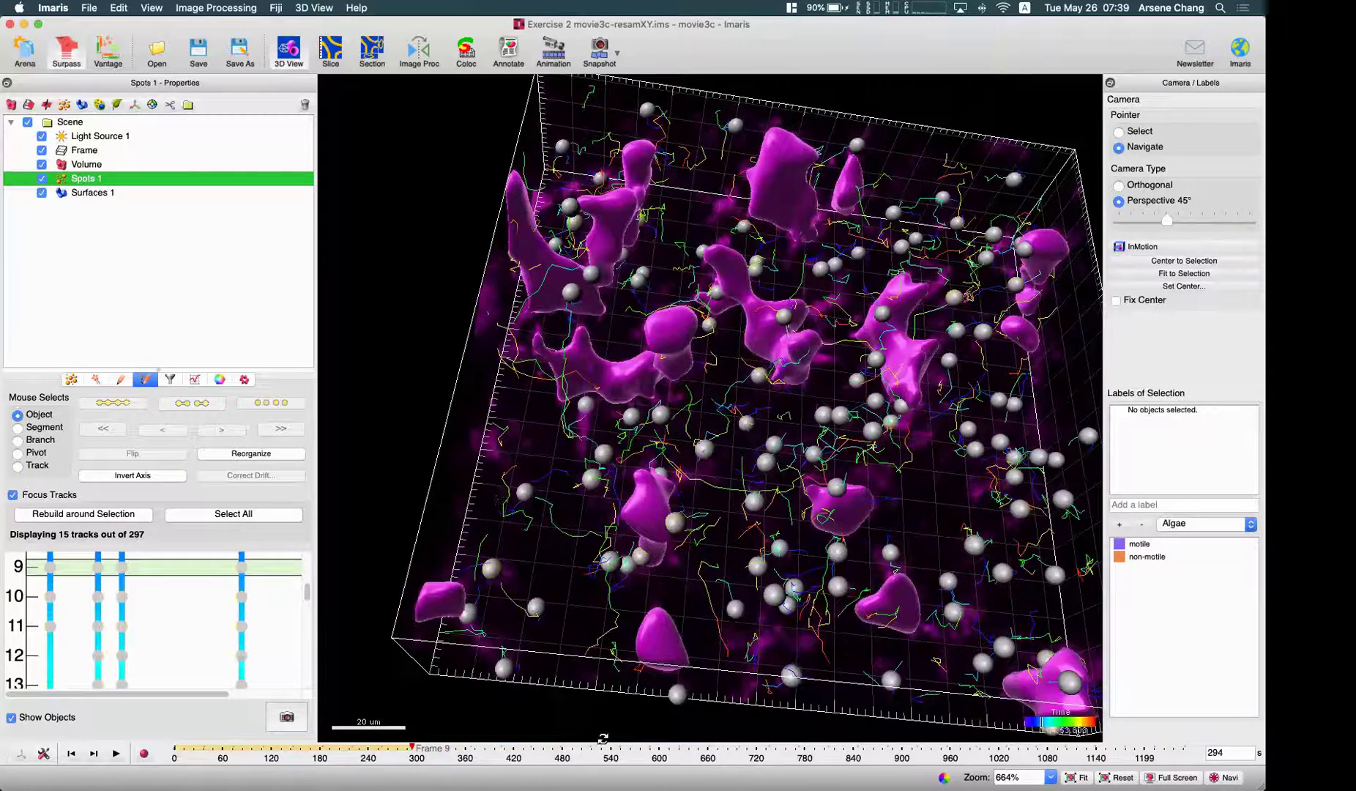
drag(416, 746, 207, 745)
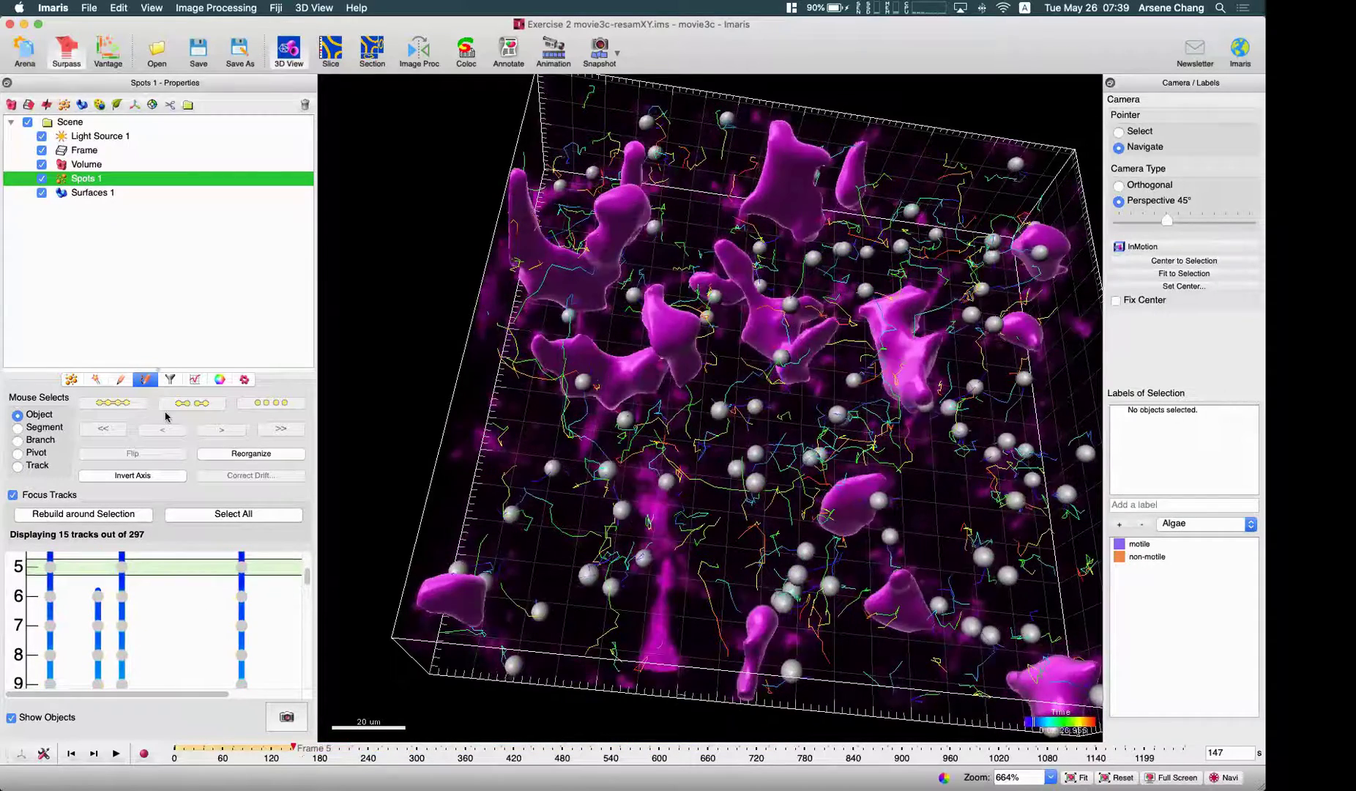
click(169, 380)
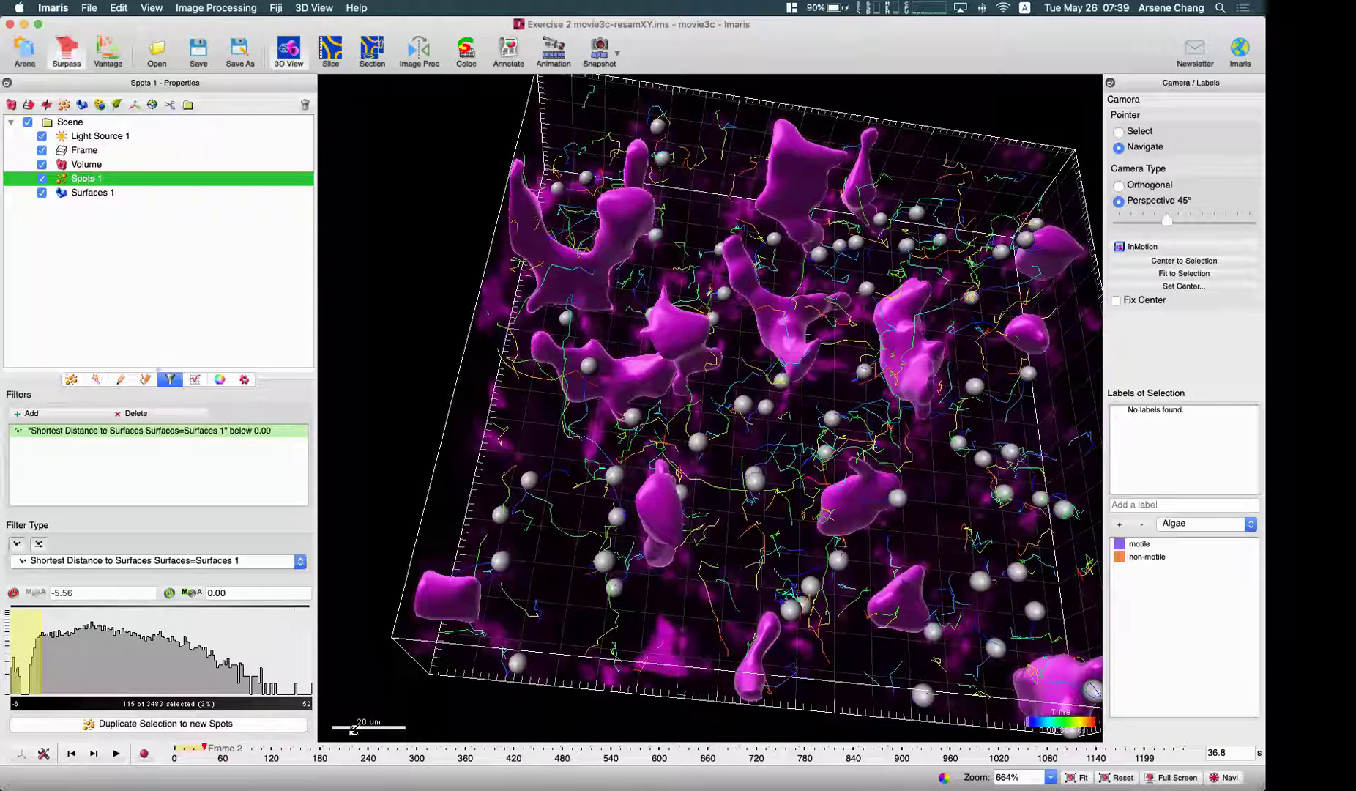
drag(268, 741, 352, 739)
click(146, 379)
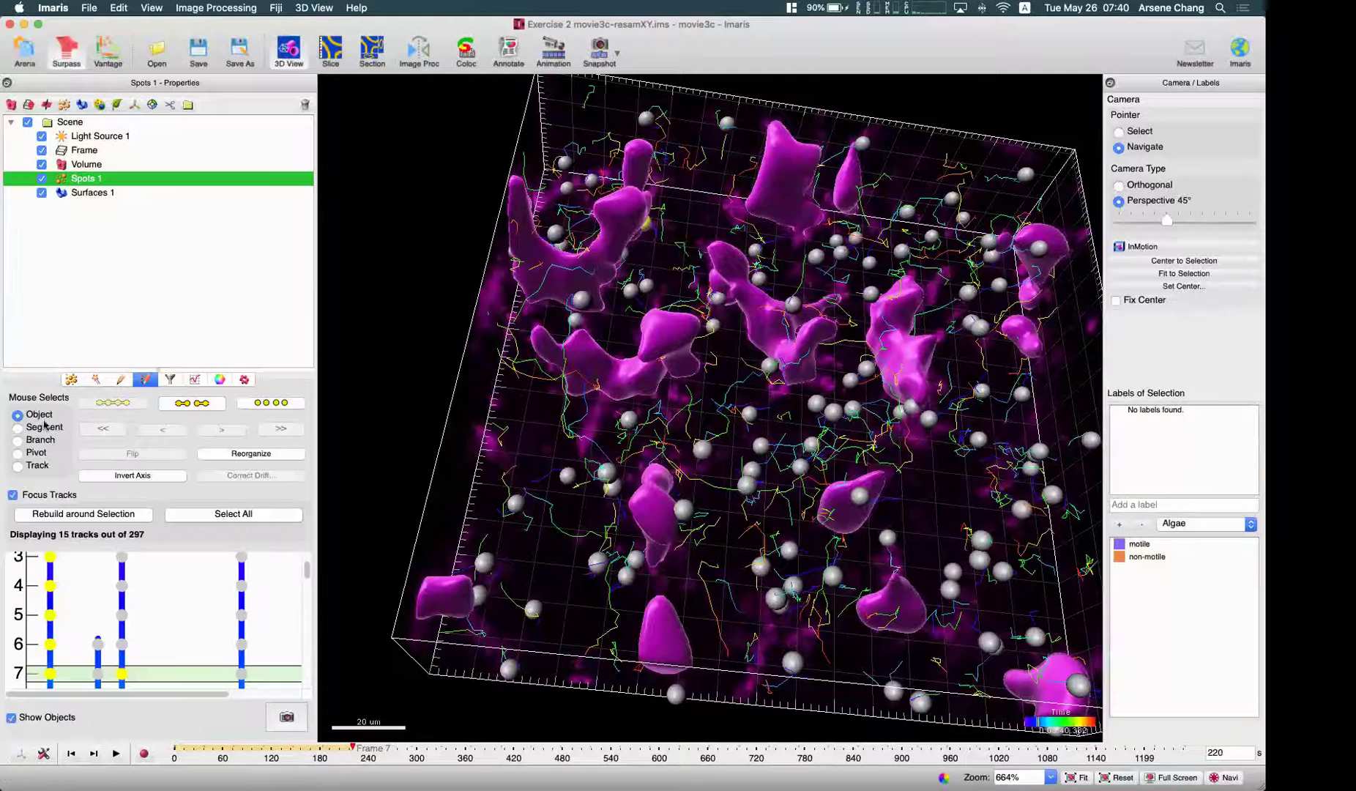
click(169, 380)
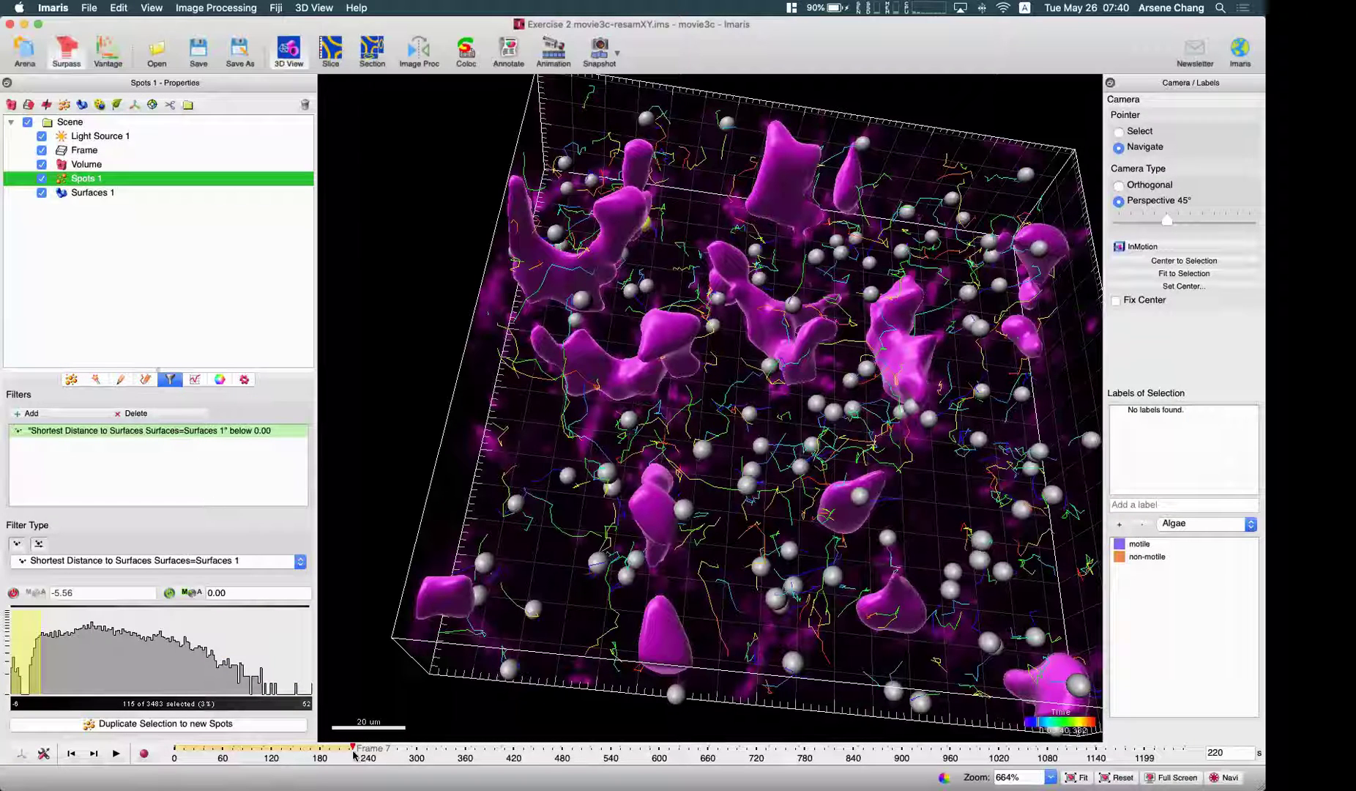
- Go to frame 21 and examine the individual spots selected by the distance filter close to the surfaces
click(392, 745)
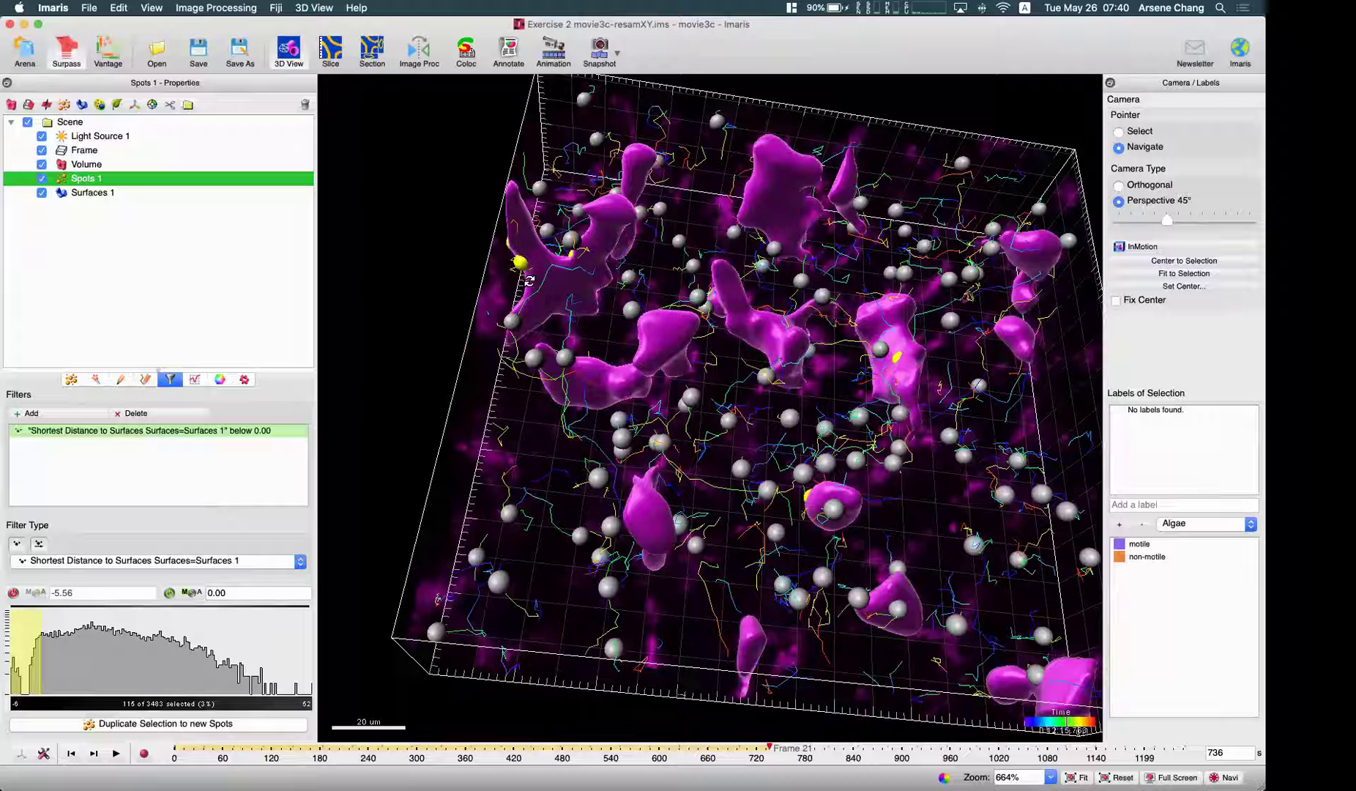
scroll(523, 266, up, 5)
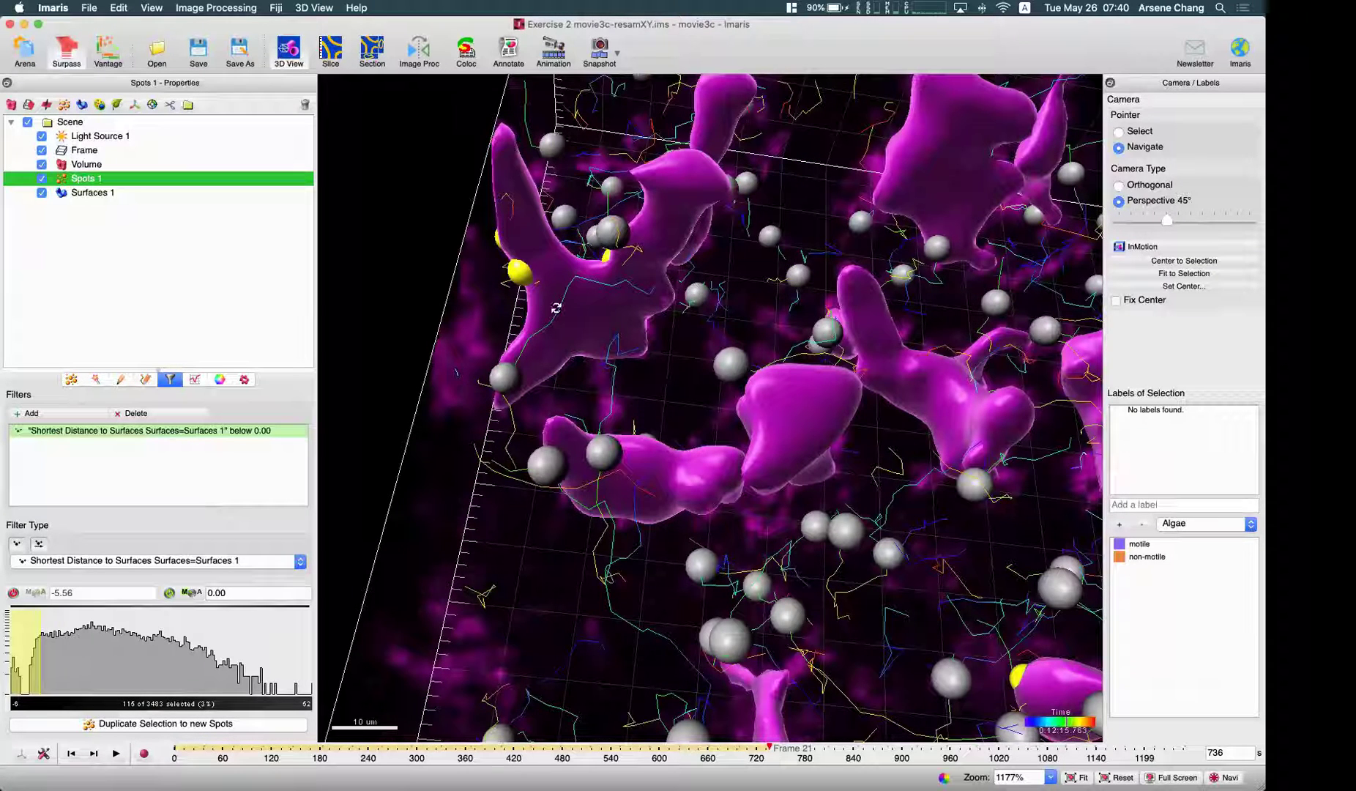
drag(754, 460, 757, 458)
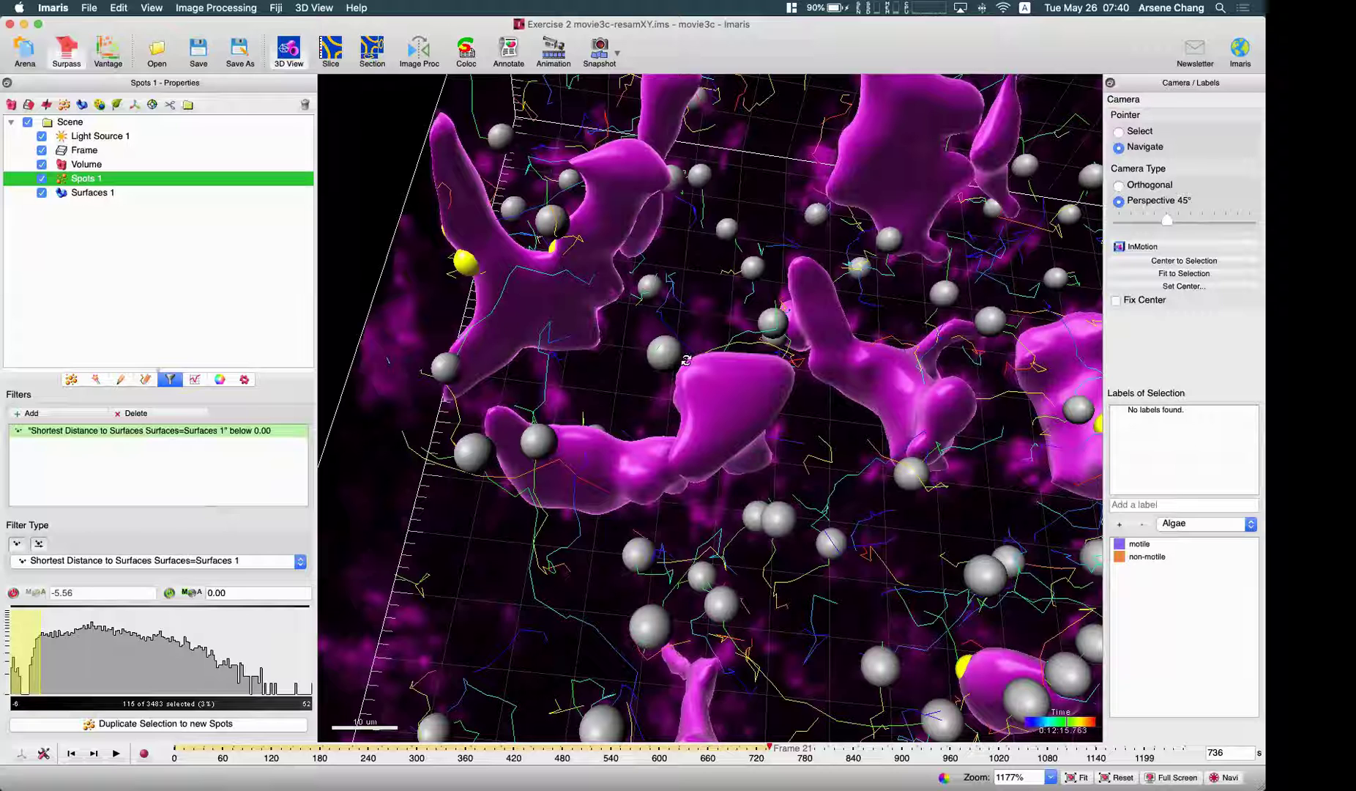
scroll(659, 402, up, 2)
click(230, 594)
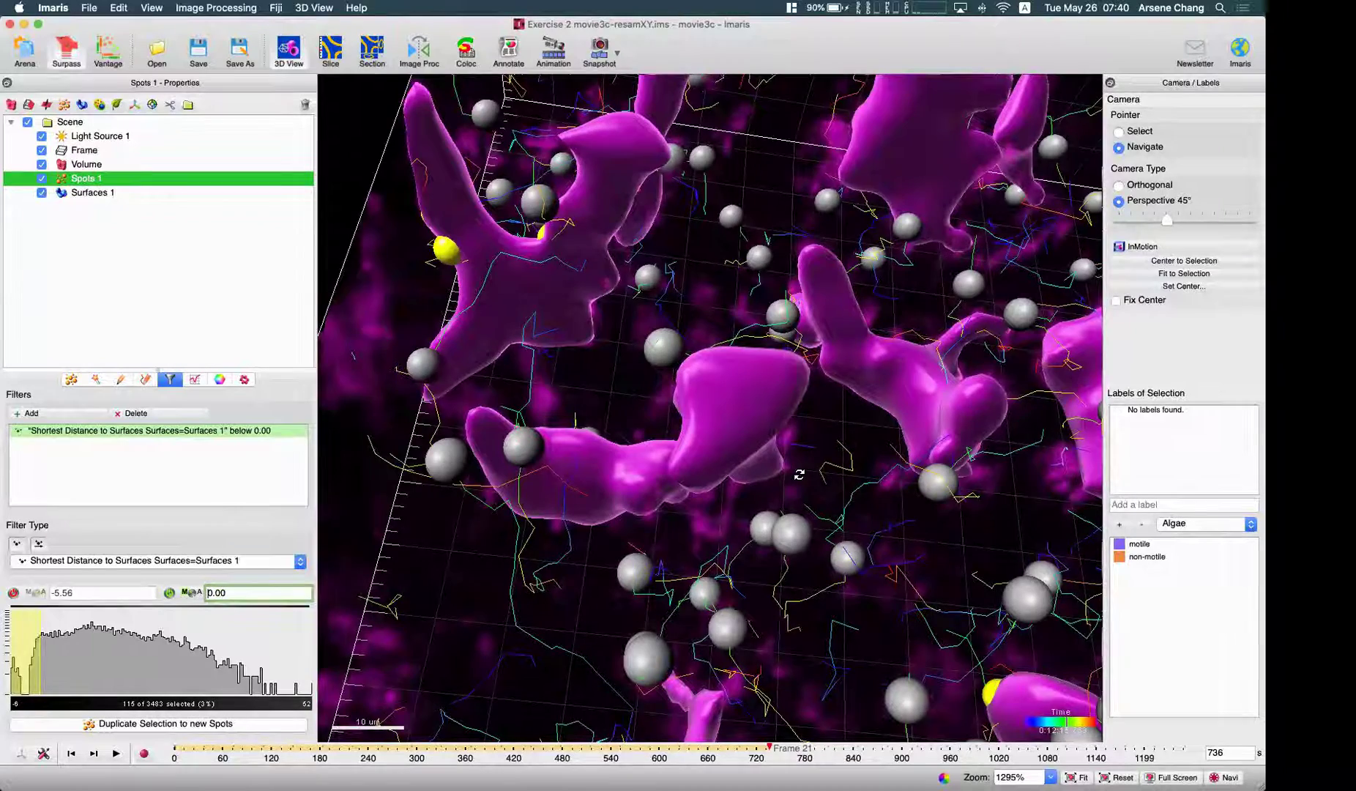
scroll(748, 439, down, 3)
scroll(745, 496, down, 4)
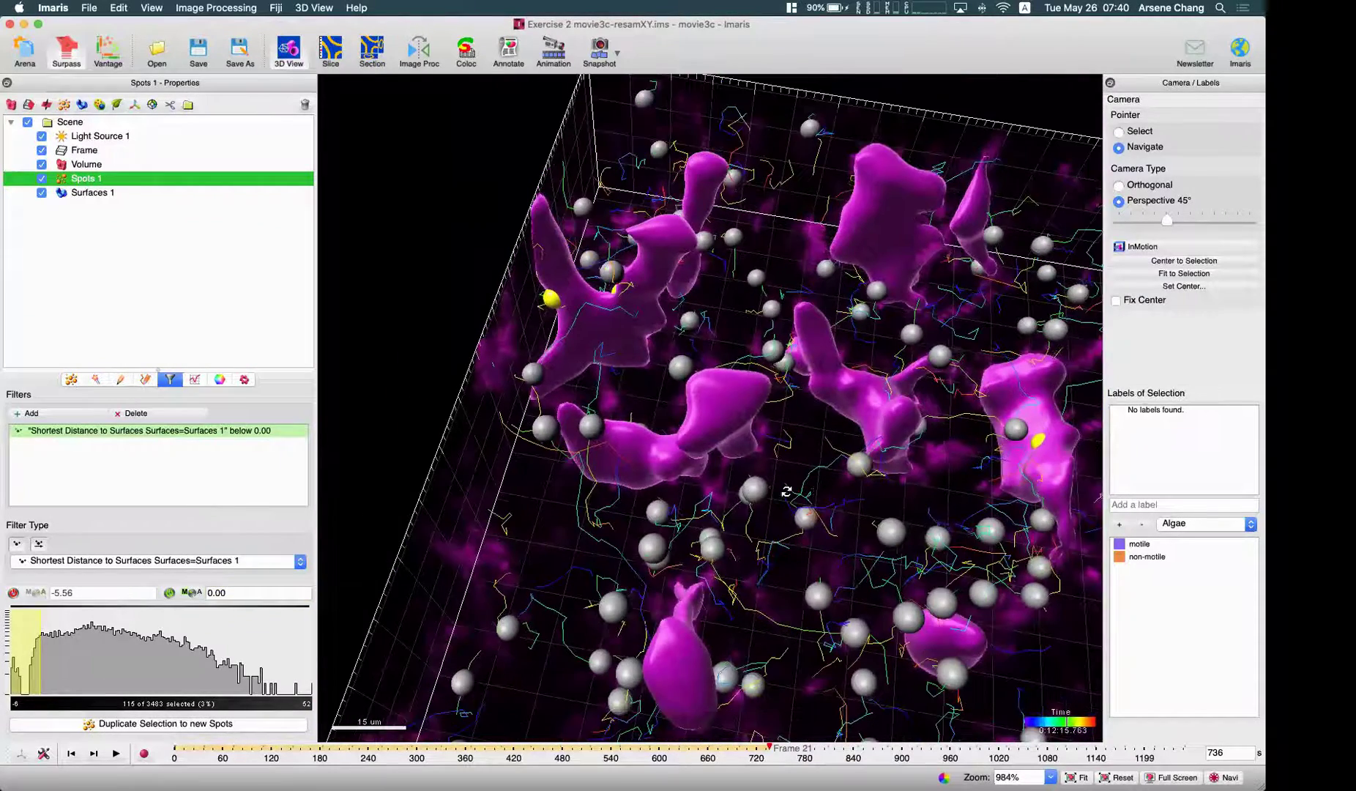
drag(669, 493, 517, 512)
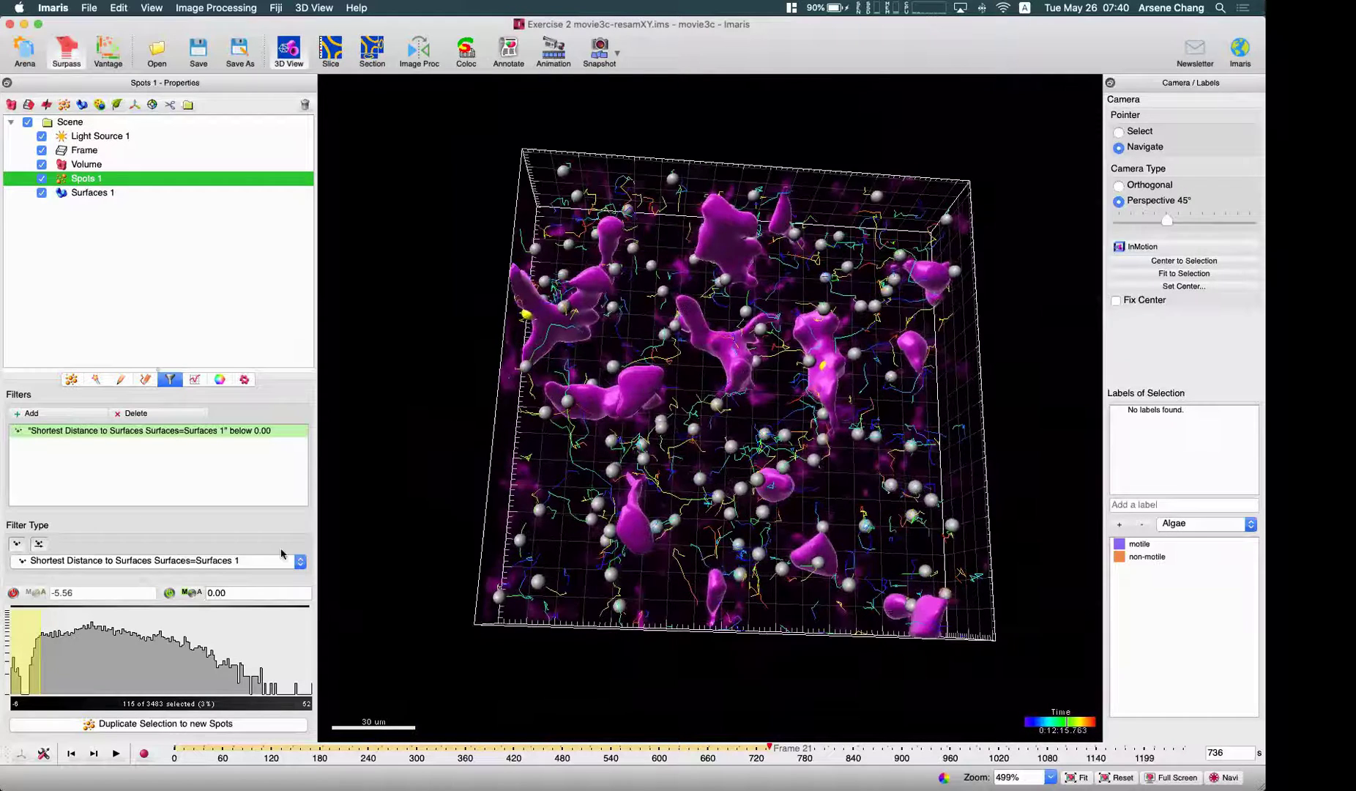
- Duplicate the distance-filtered spots into a new Spots object and hide Surfaces 1
click(183, 725)
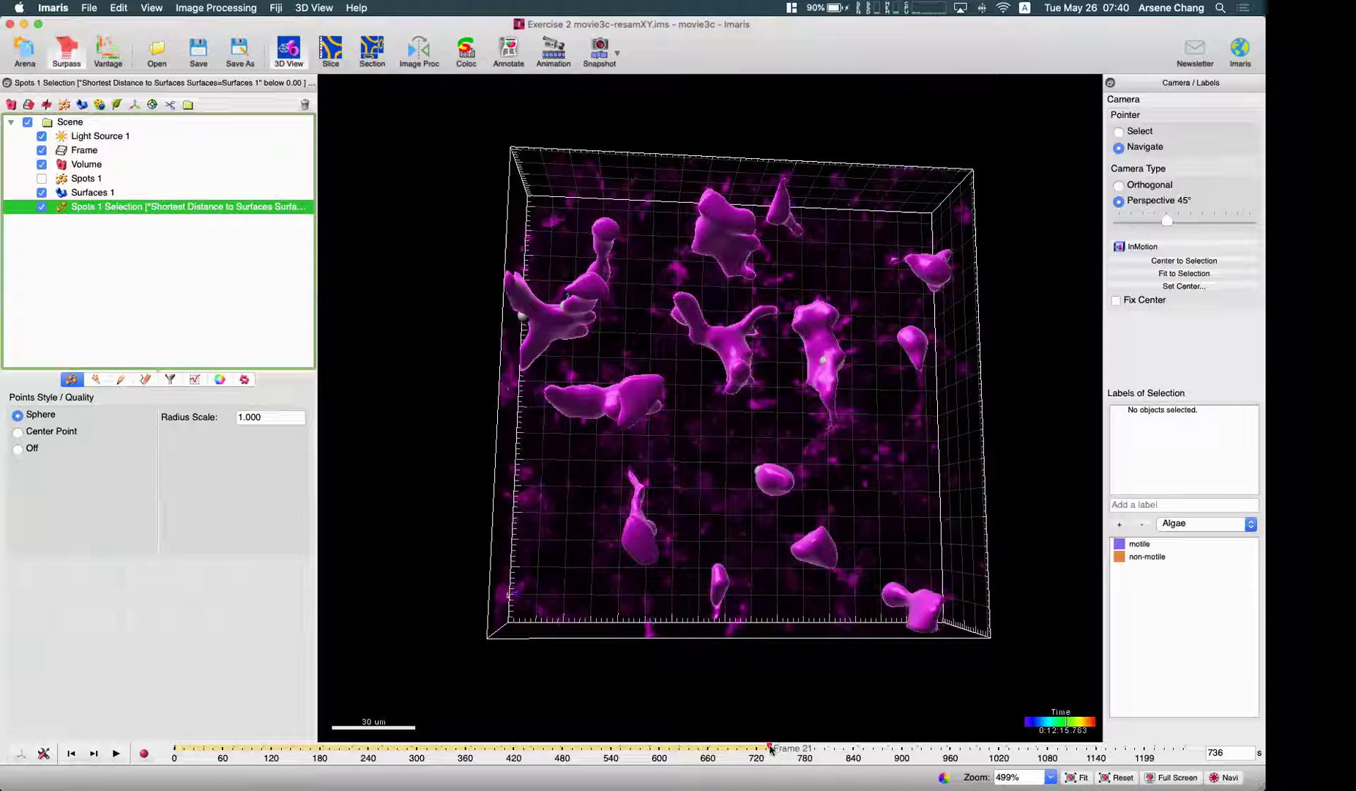
drag(768, 754, 228, 754)
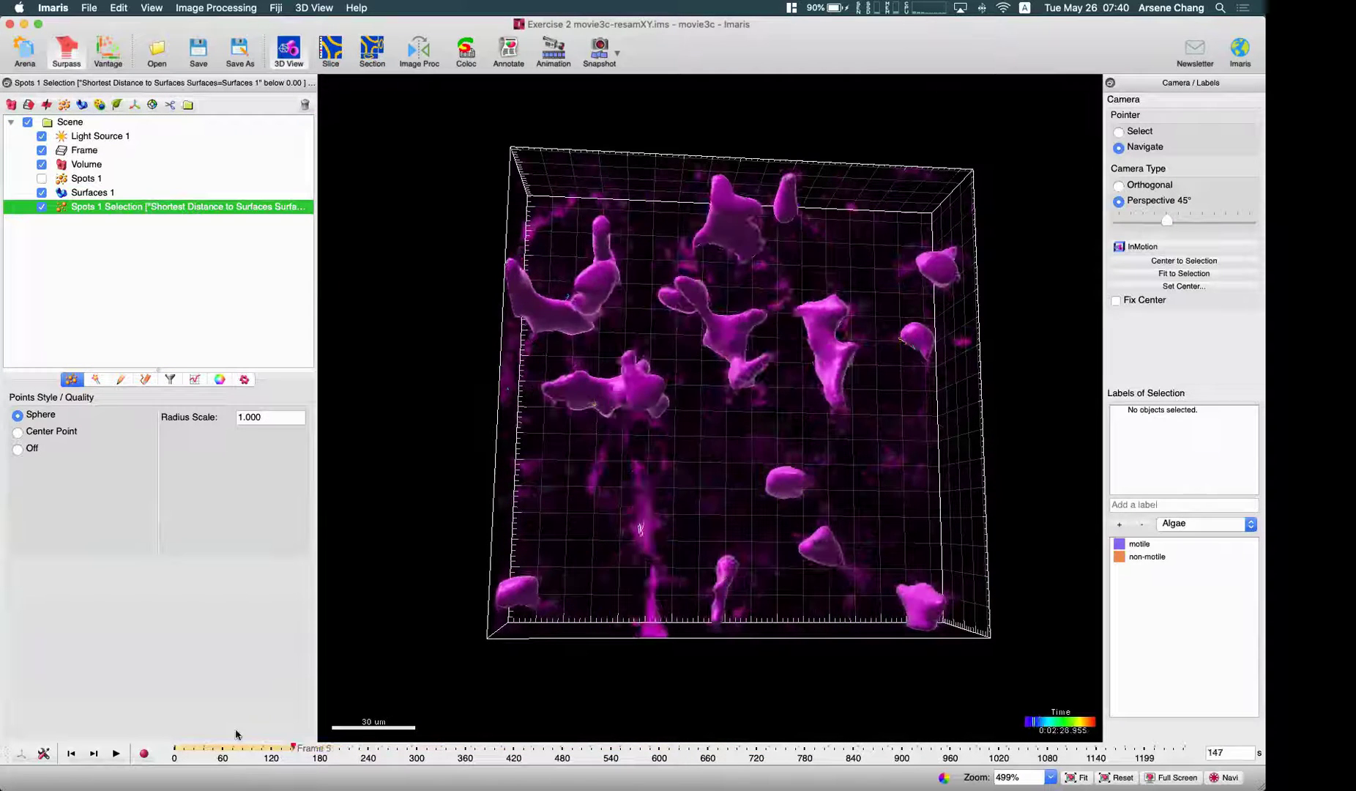
click(42, 192)
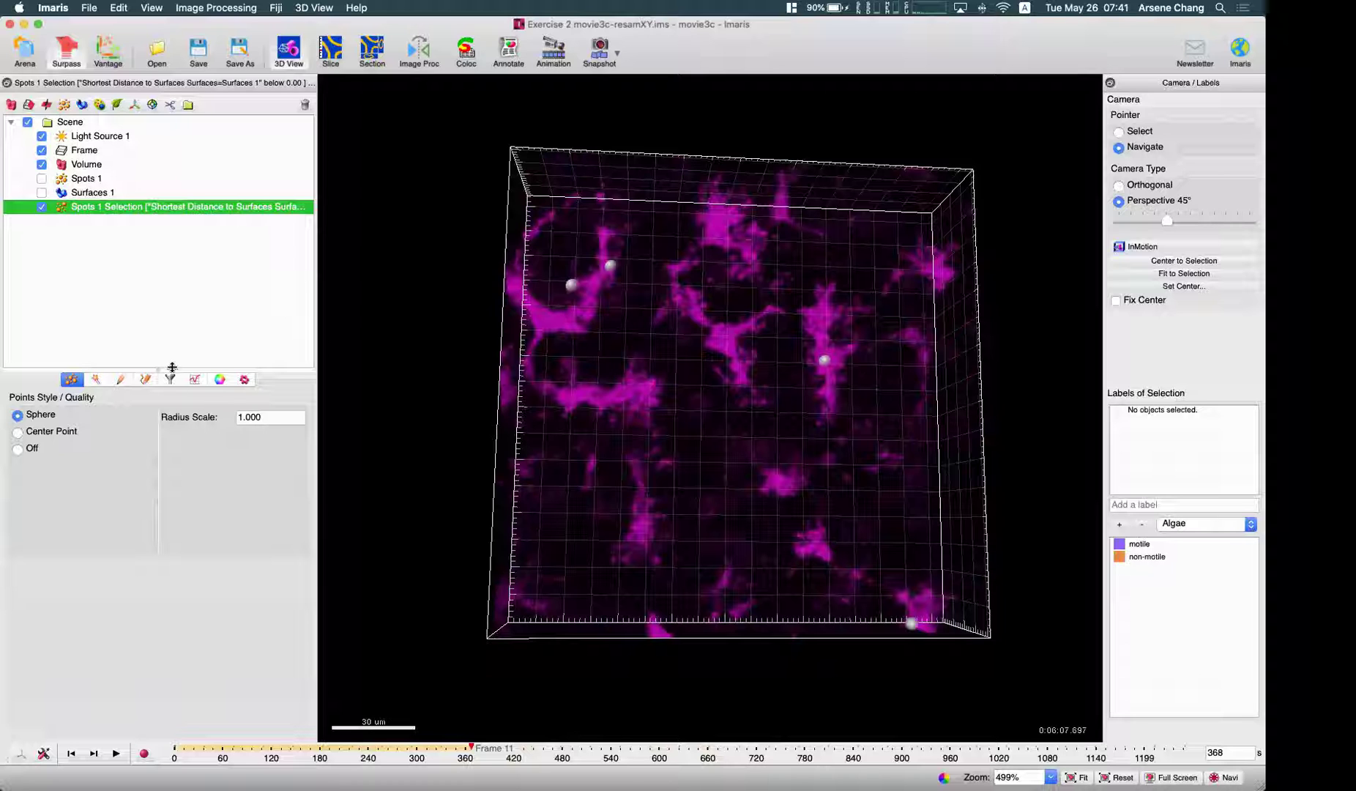
- Review the duplicated spots' overall statistics, checking the number of spots per time point at different frames
click(190, 380)
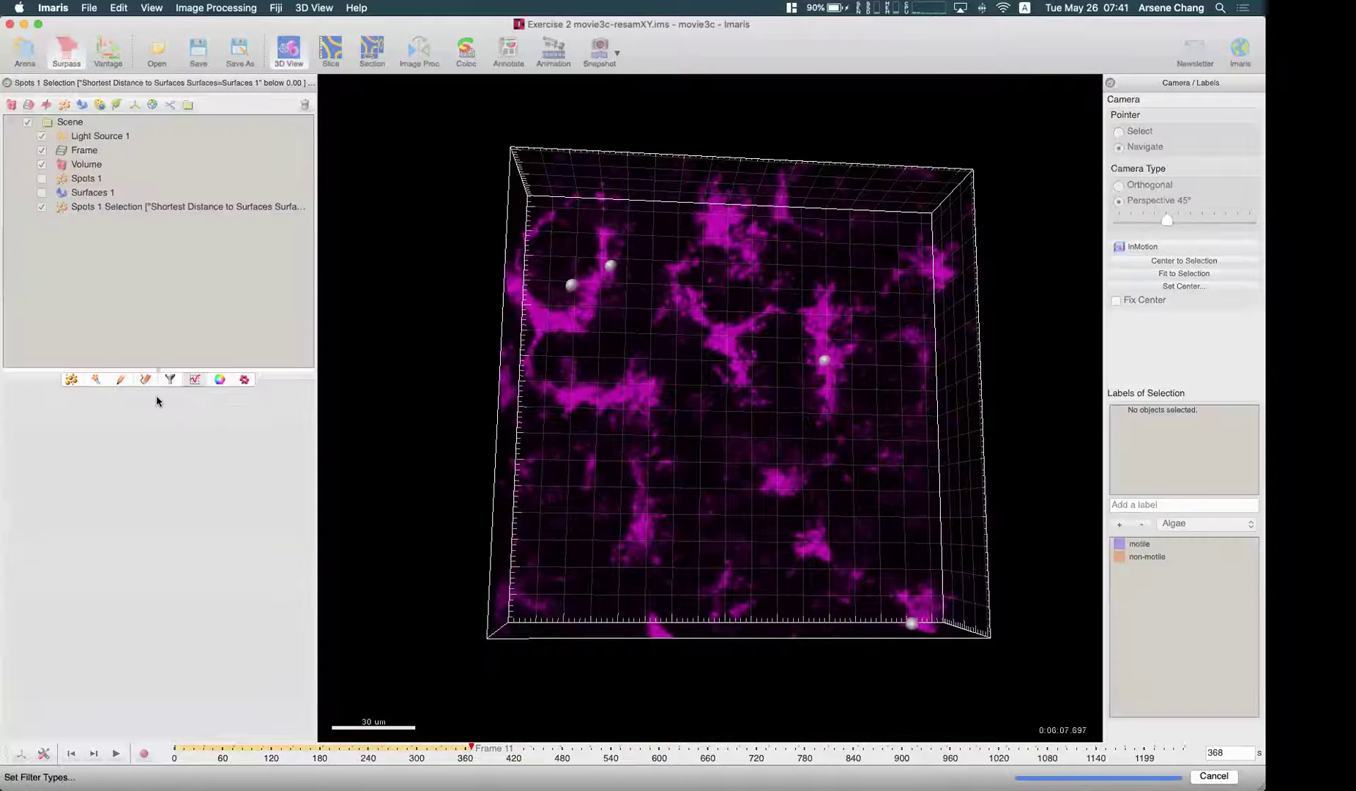
click(102, 402)
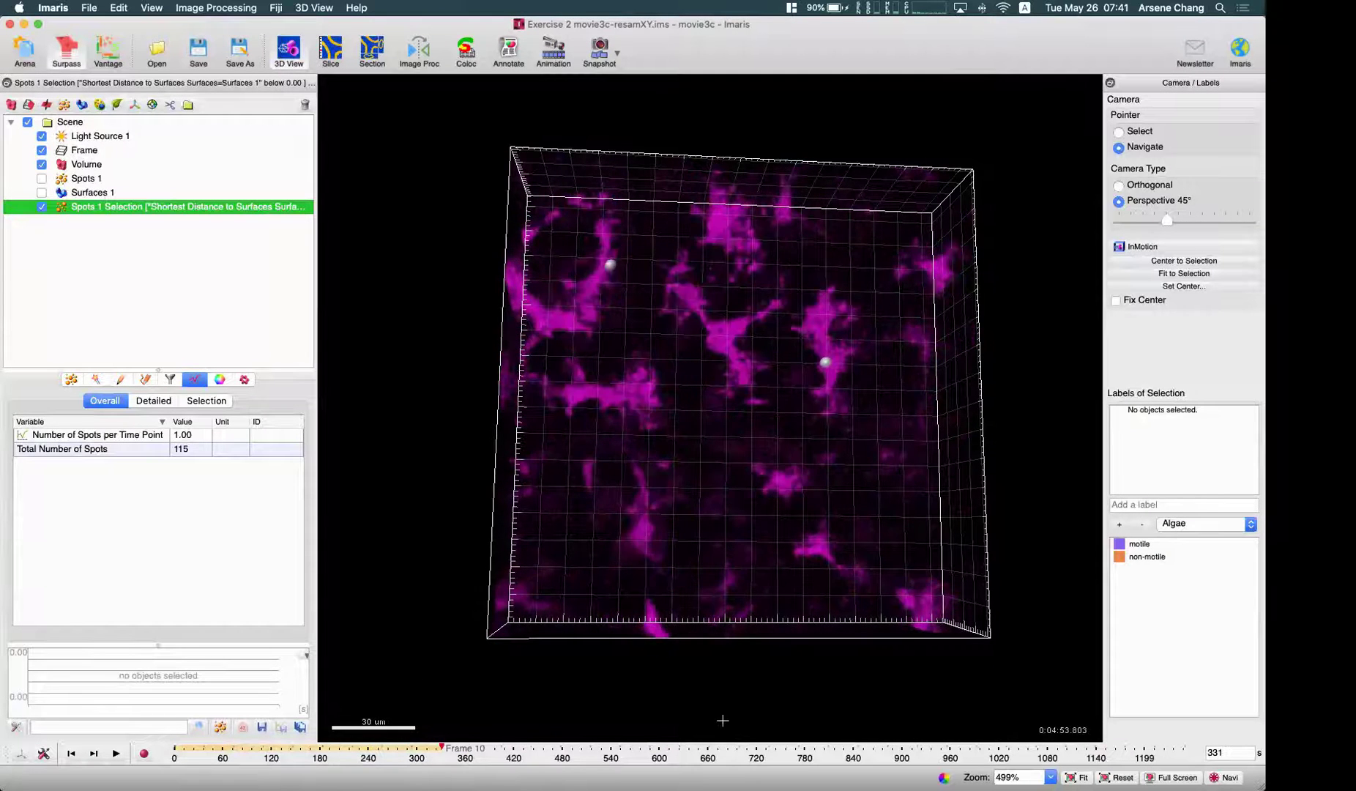
drag(493, 740, 113, 748)
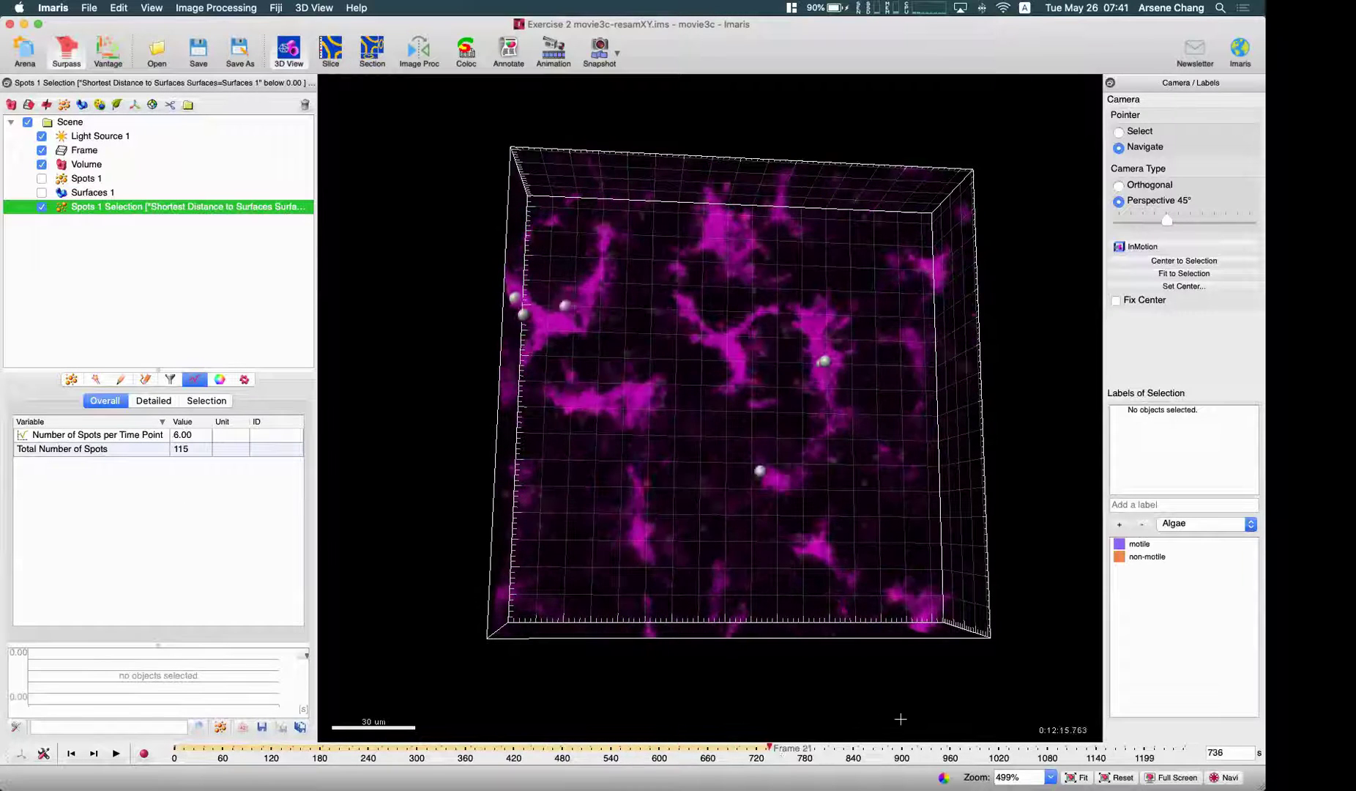
- Show Surfaces 1 again, give it the last transparent material in the material list, and hide the Volume
click(40, 193)
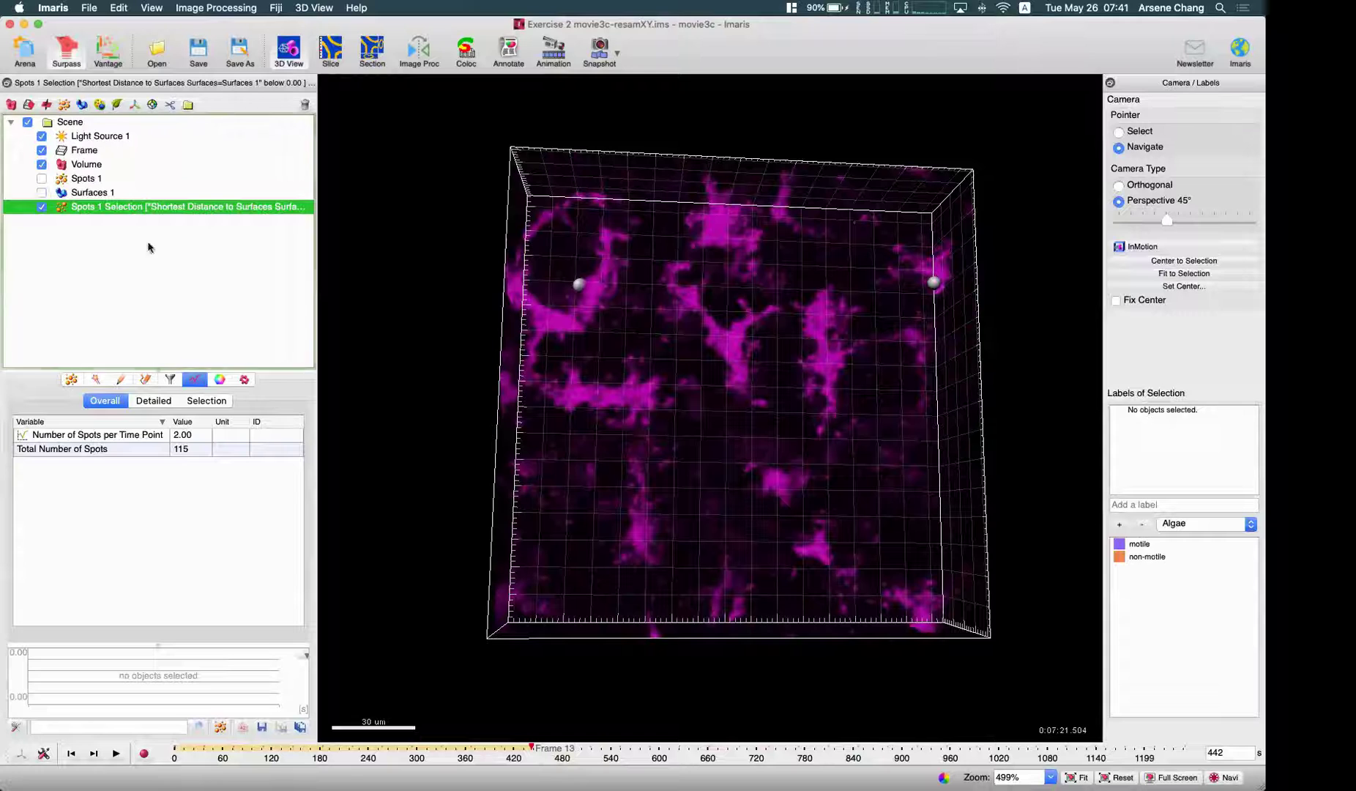
click(219, 380)
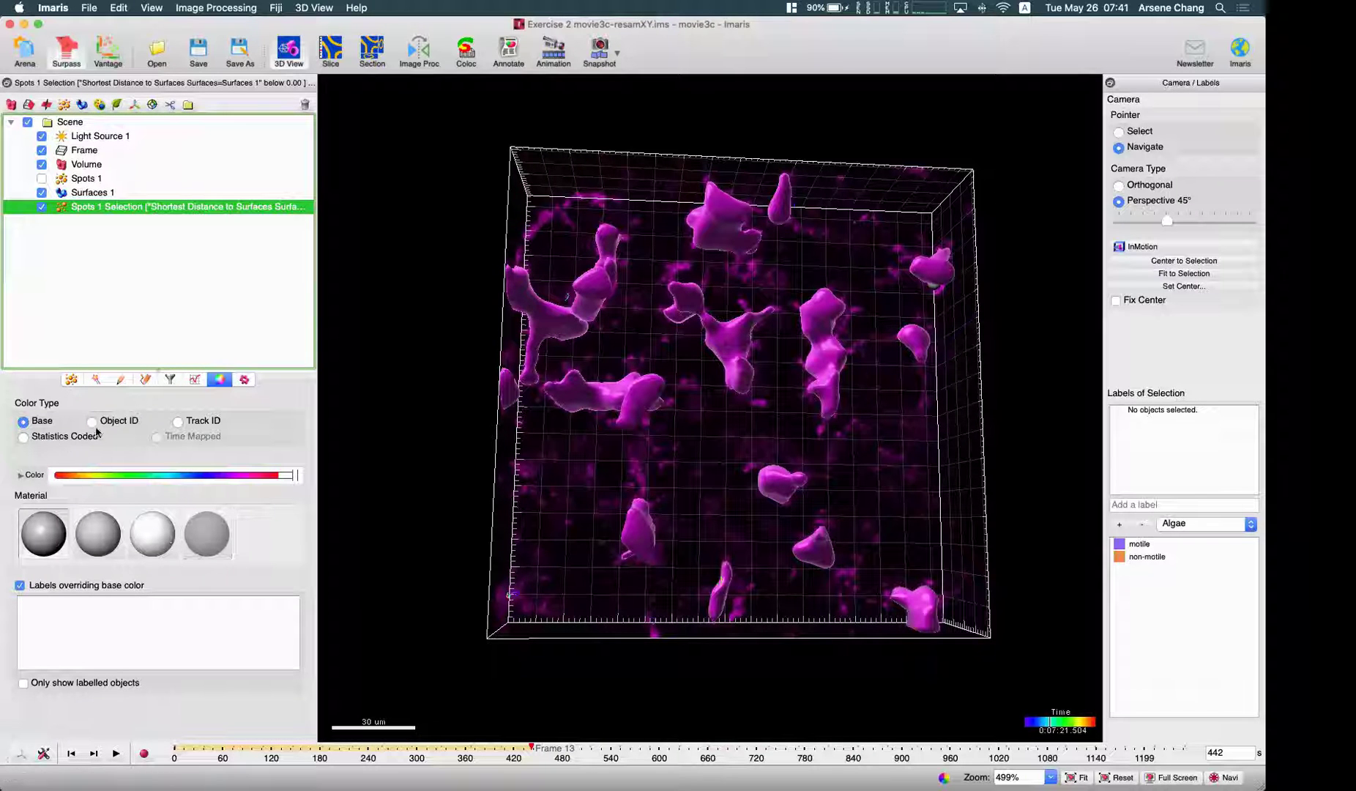
click(169, 192)
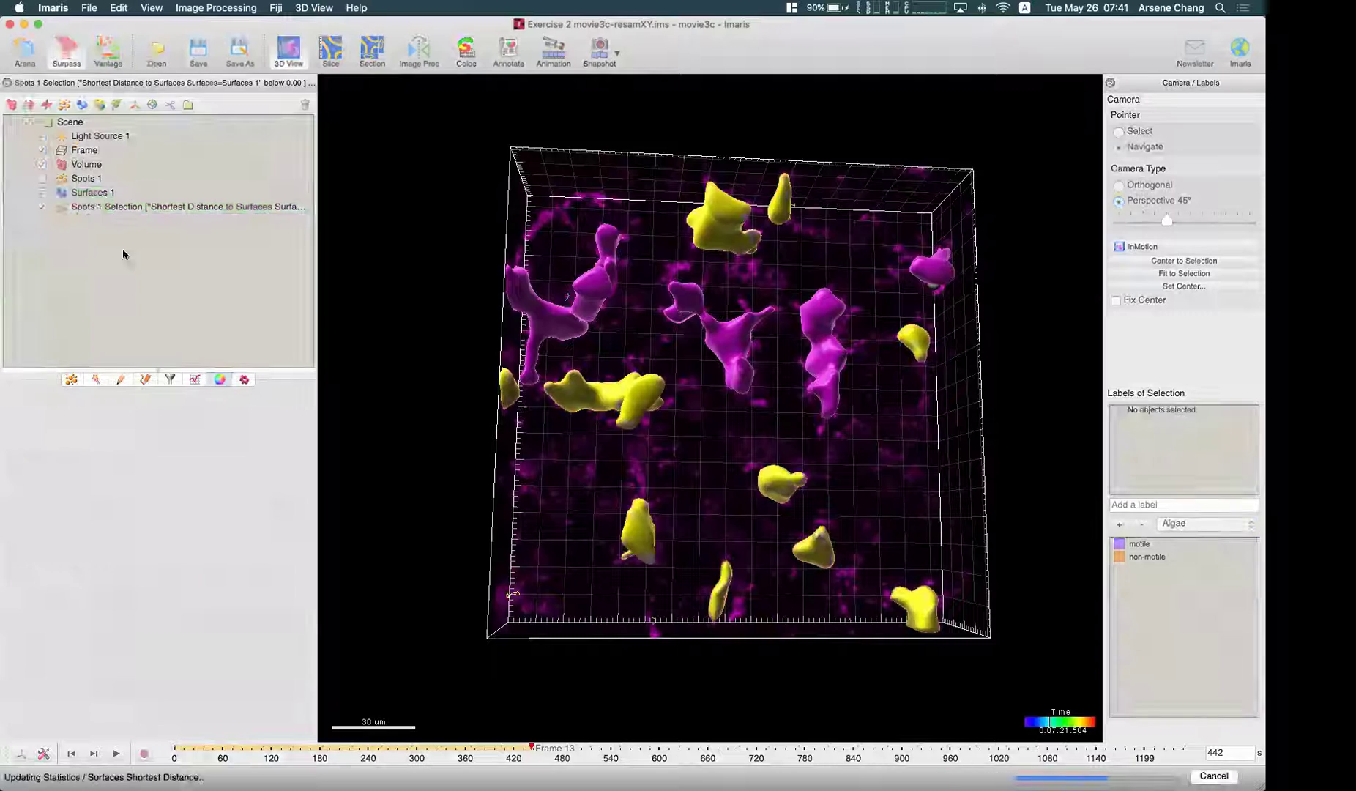
click(231, 380)
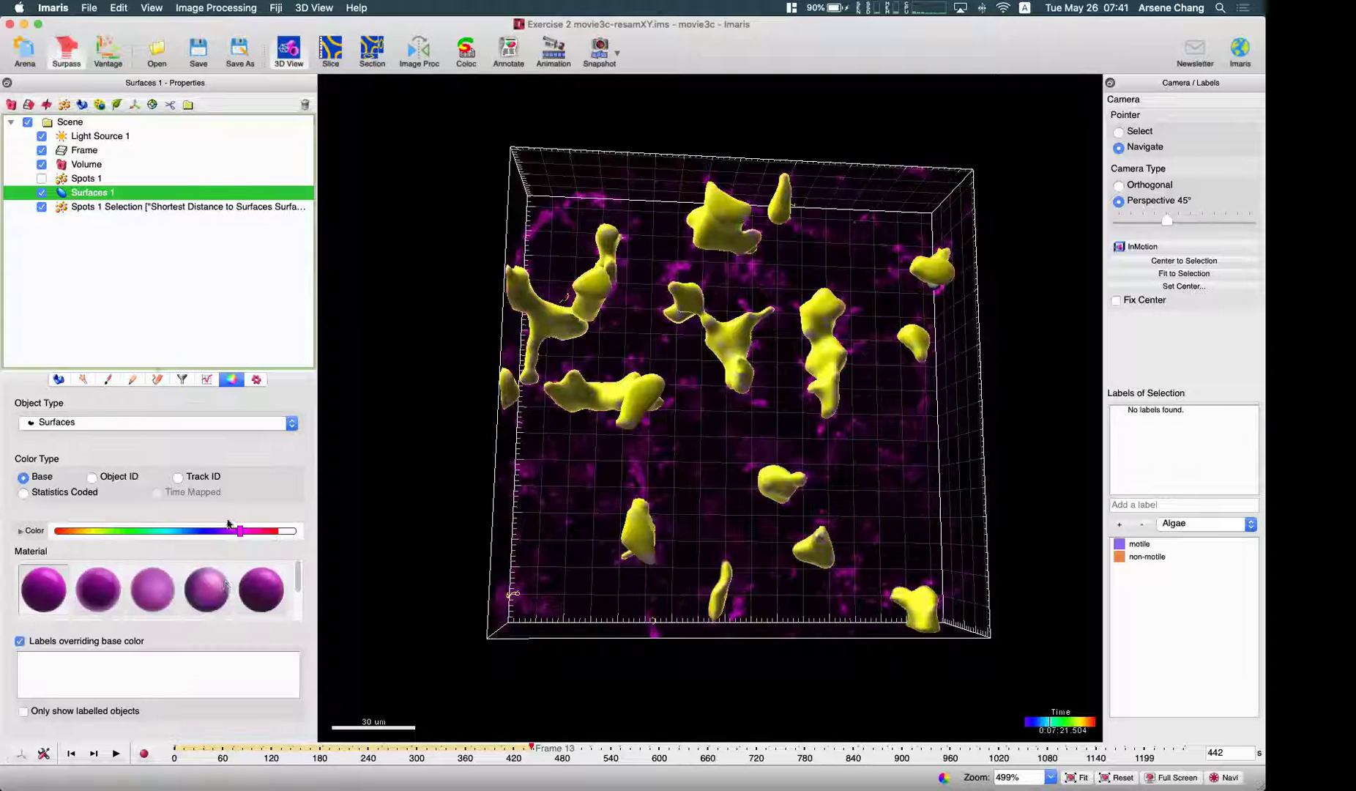
scroll(241, 598, down, 2)
click(256, 592)
click(42, 164)
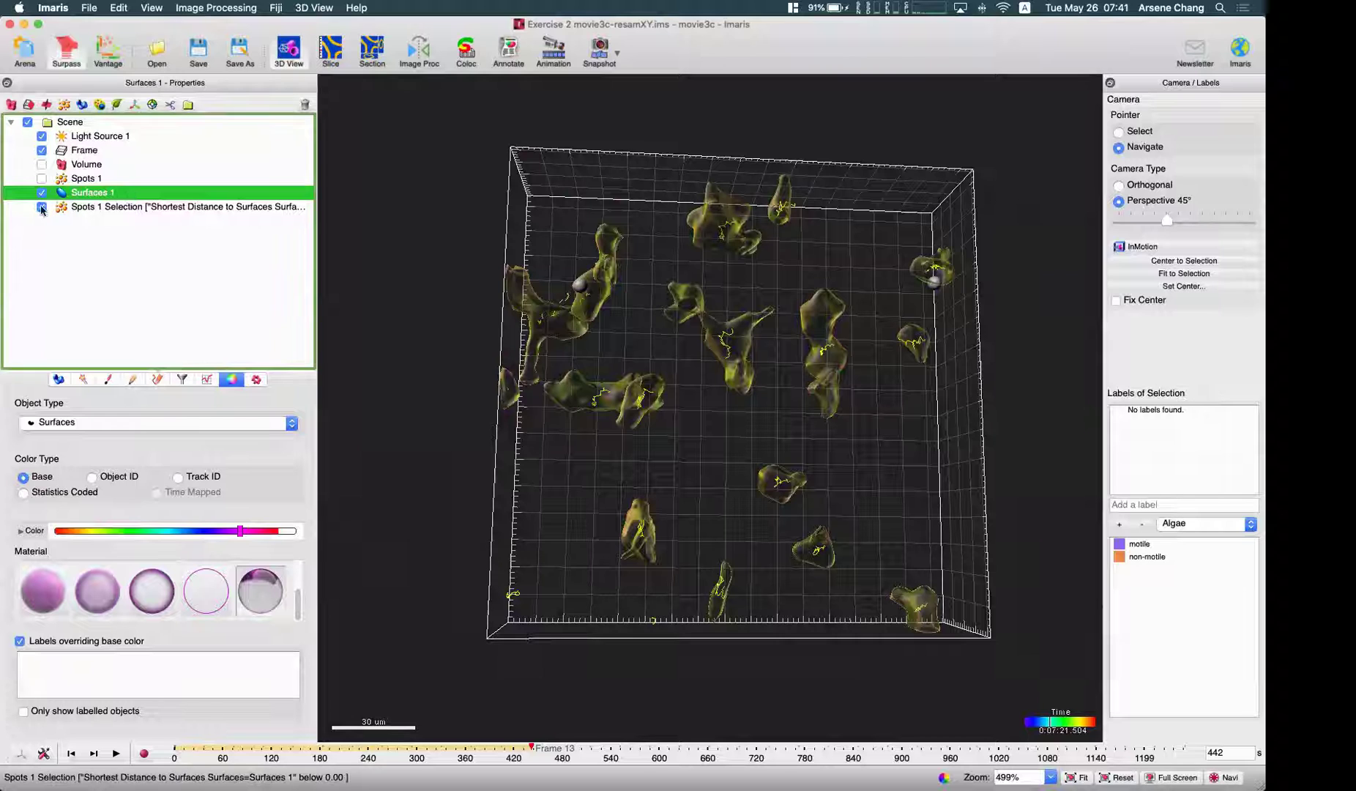
- Go to frame 18 and examine the duplicated spots against the transparent surfaces, including their overall statistics
click(77, 207)
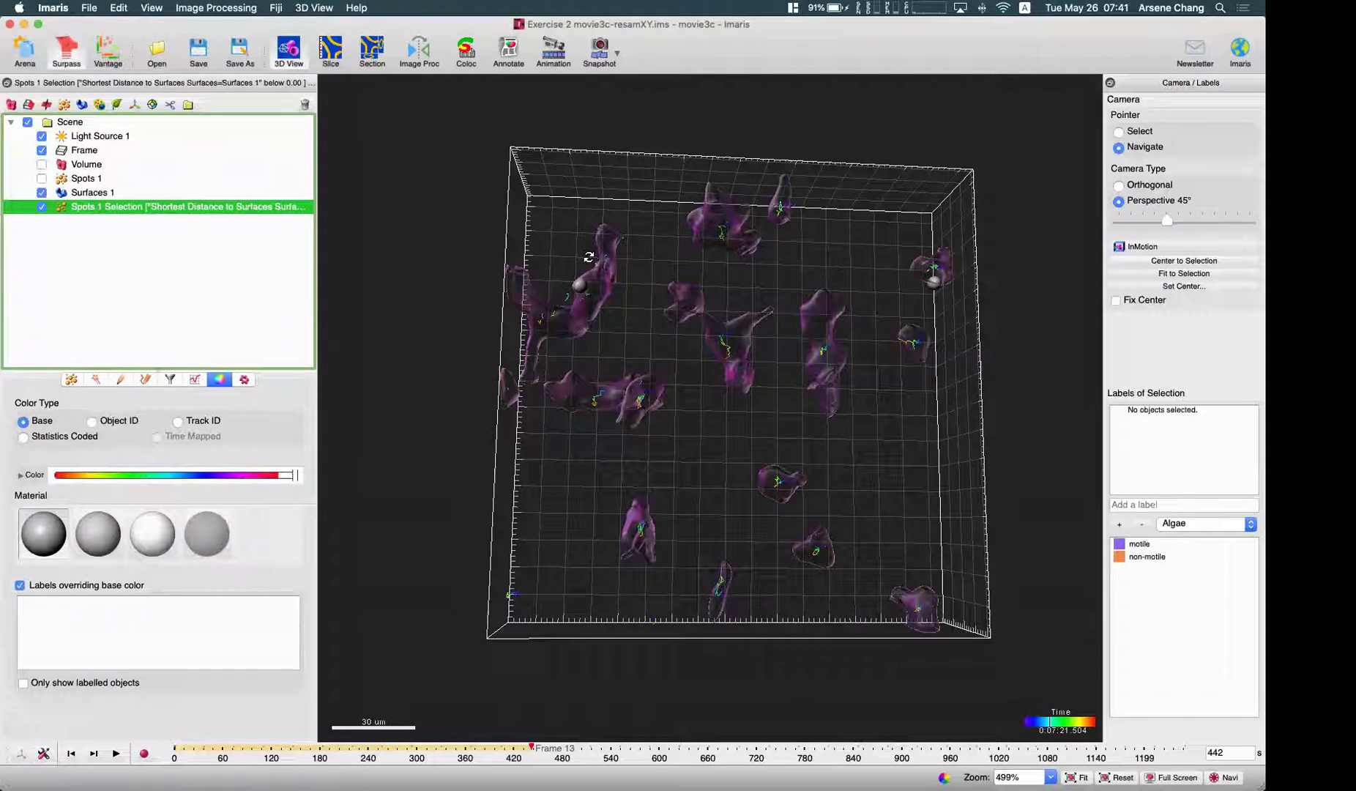
scroll(589, 257, up, 5)
scroll(536, 264, down, 4)
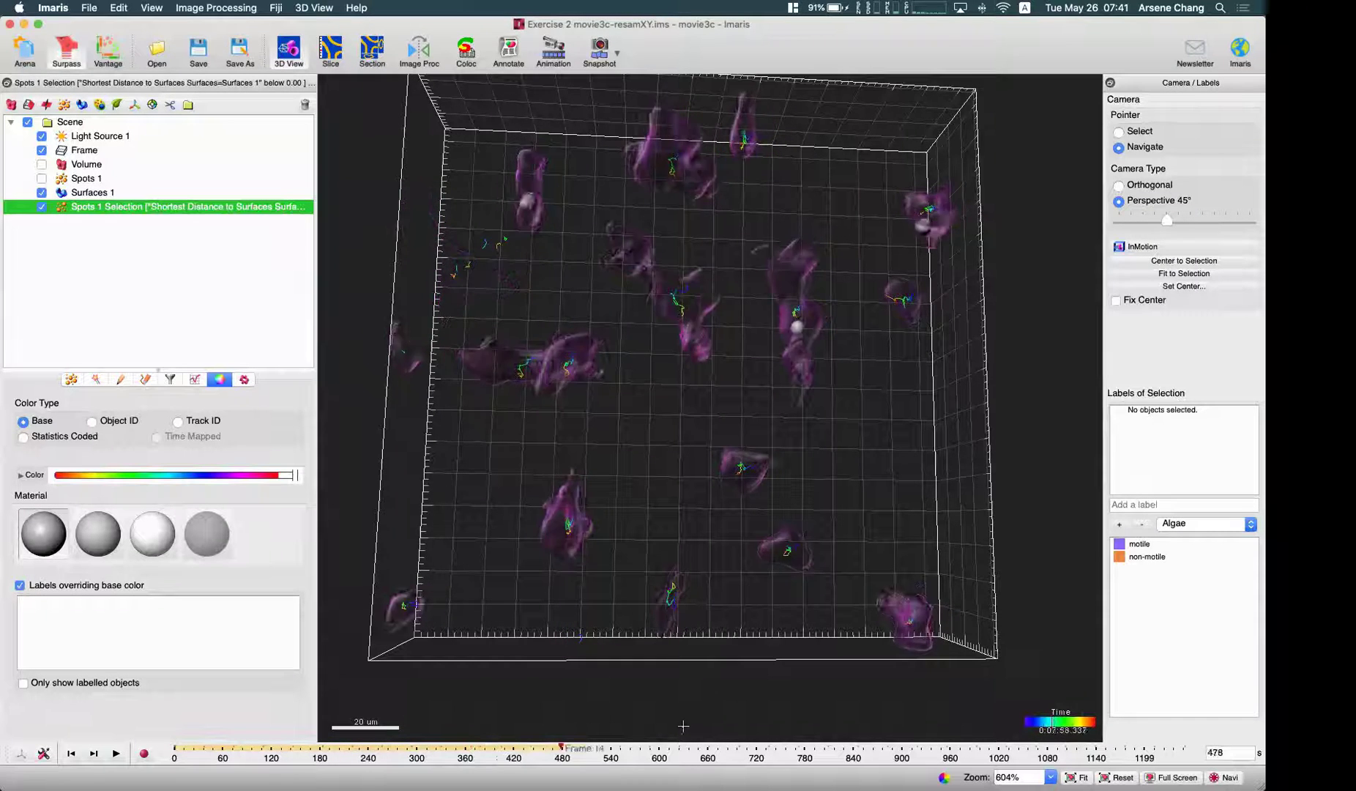
click(665, 742)
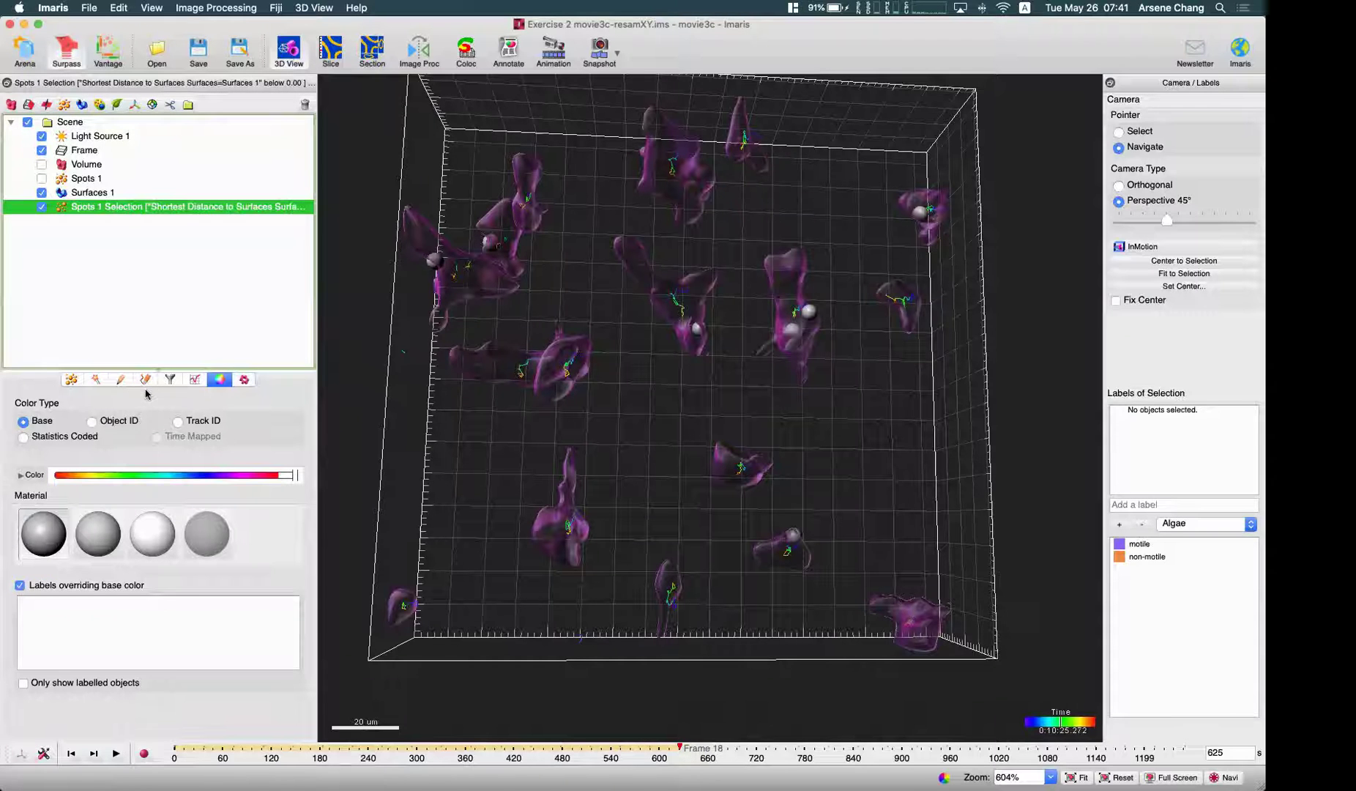
click(196, 379)
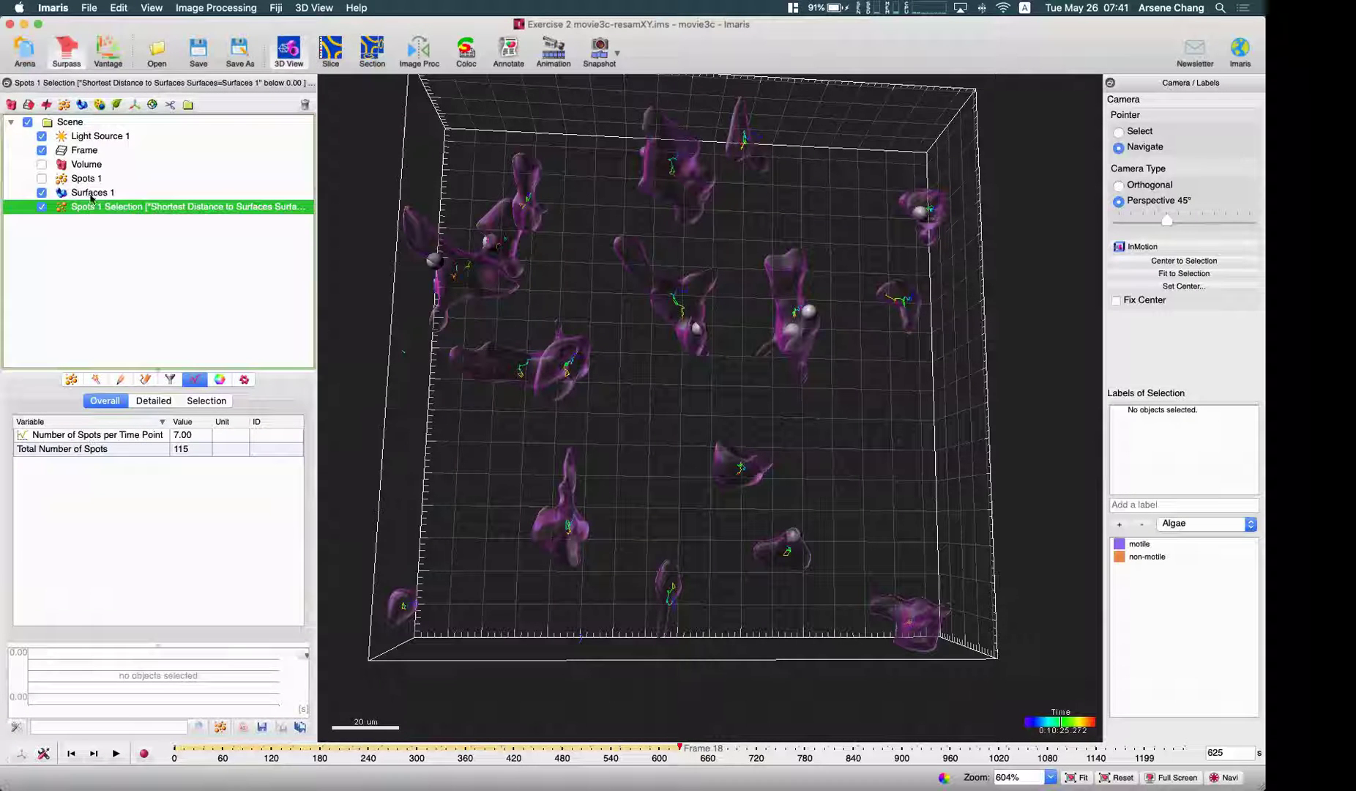
- Show Spots 1, create a new group, and move Spots 1 and the duplicated spots selection into it
click(42, 178)
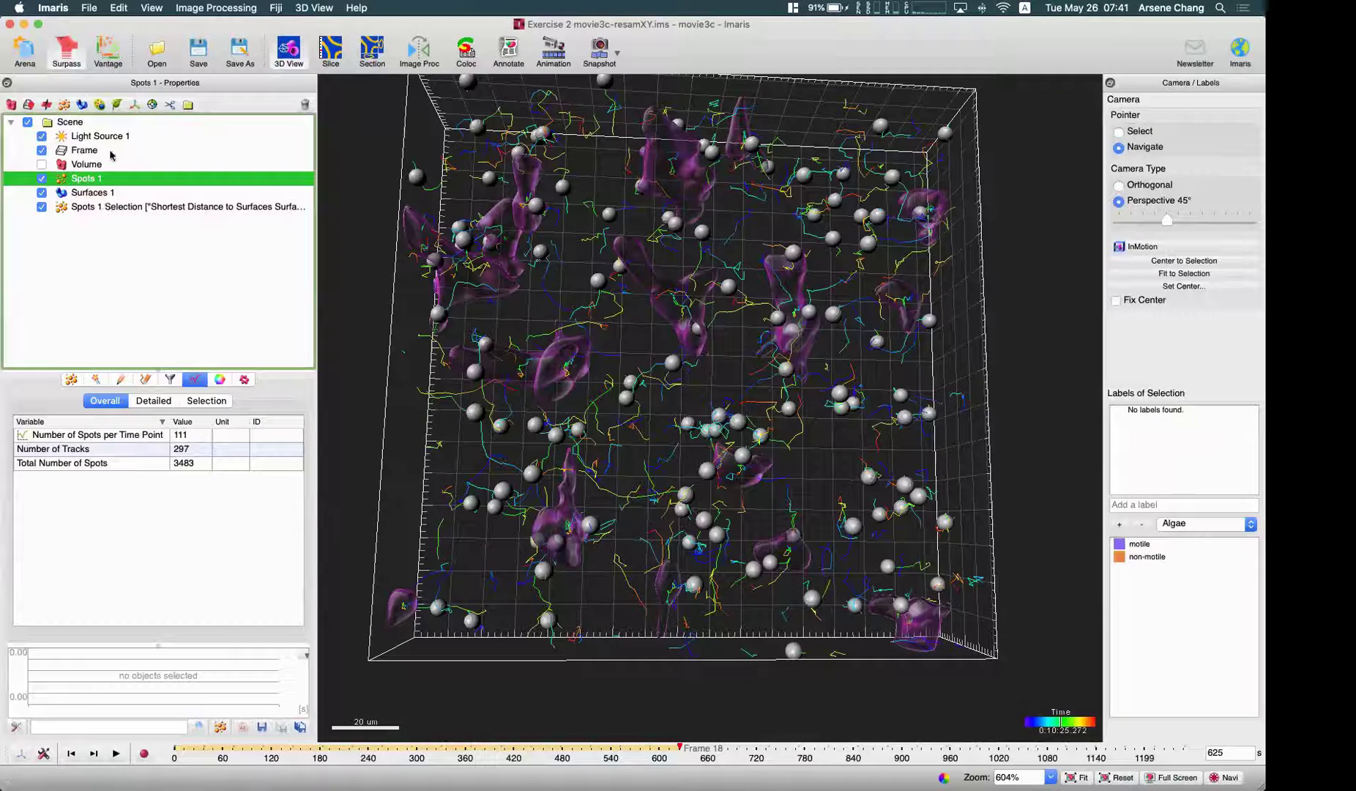
click(187, 104)
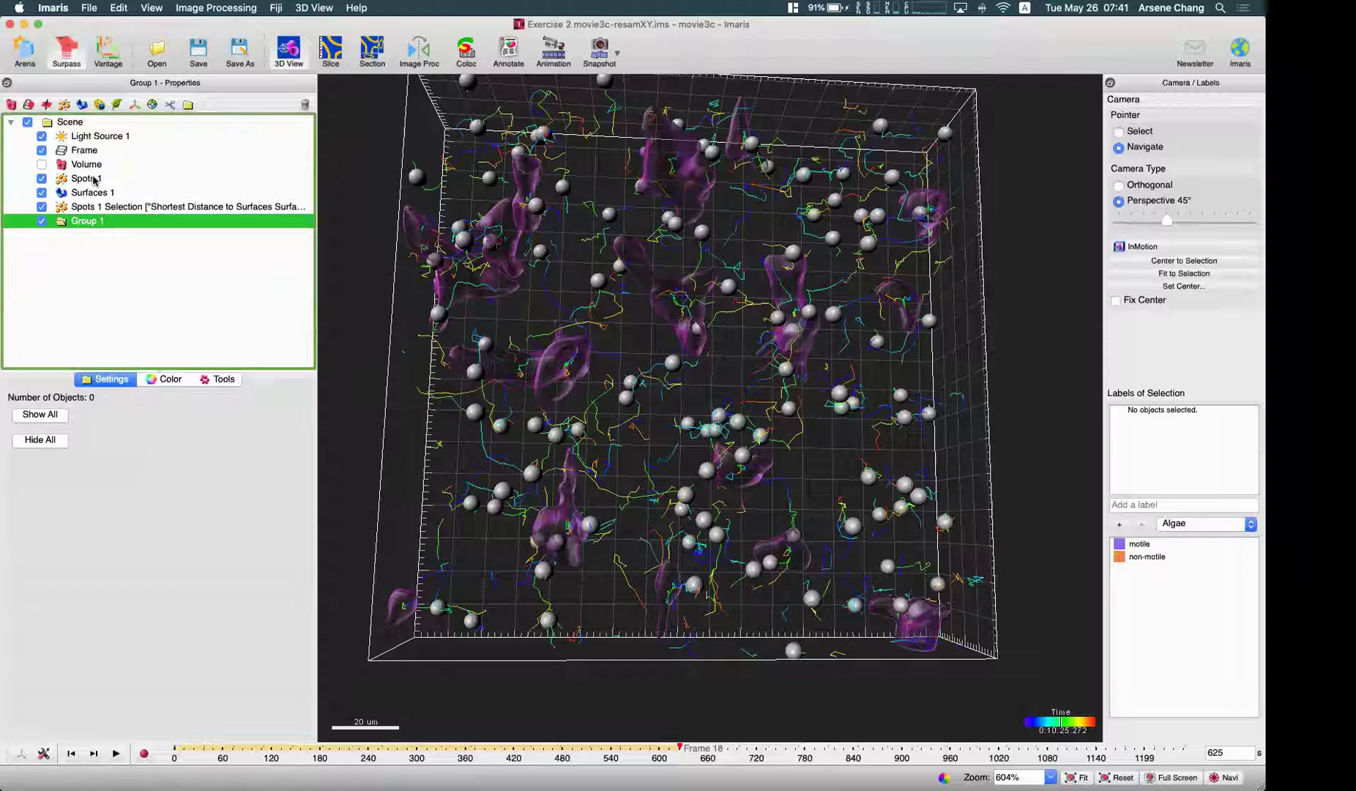
super+click(104, 211)
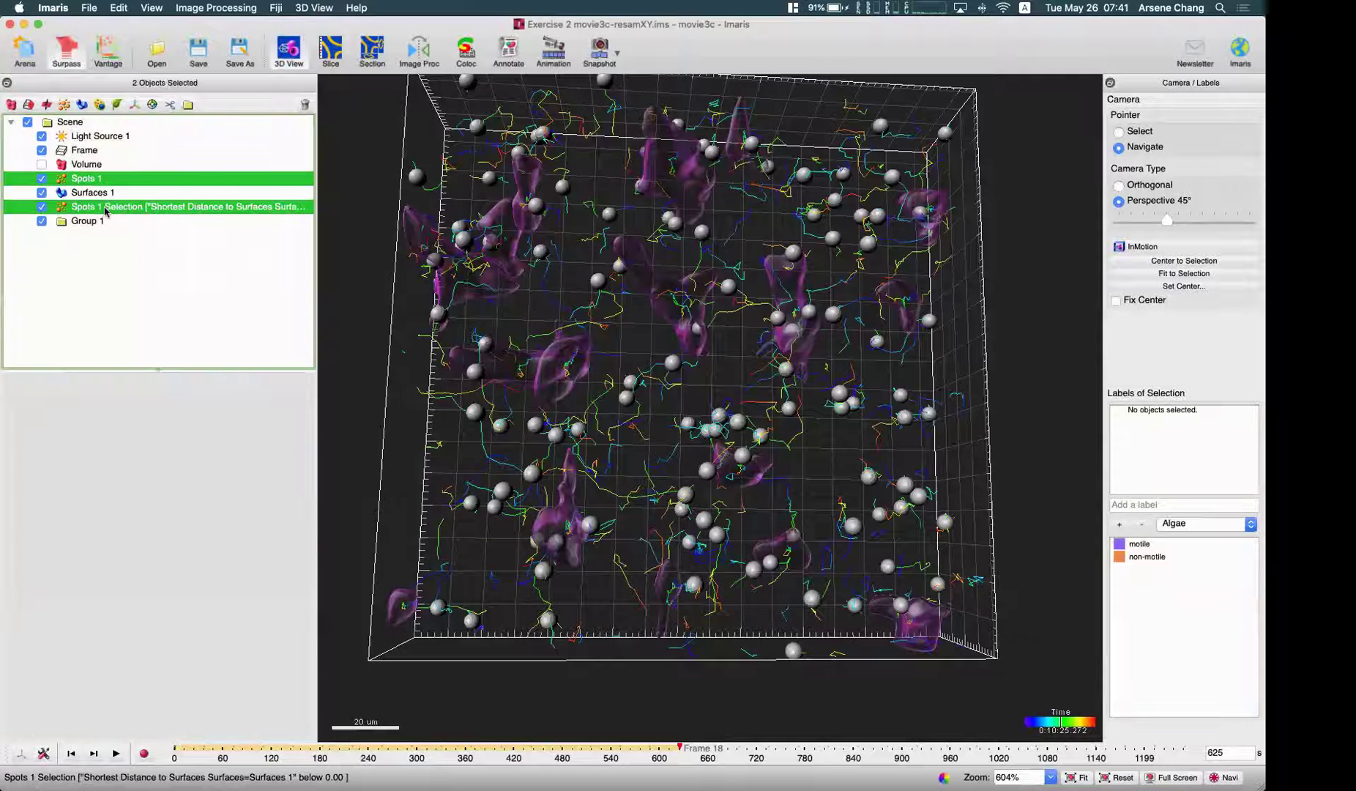
drag(102, 222, 102, 220)
click(103, 195)
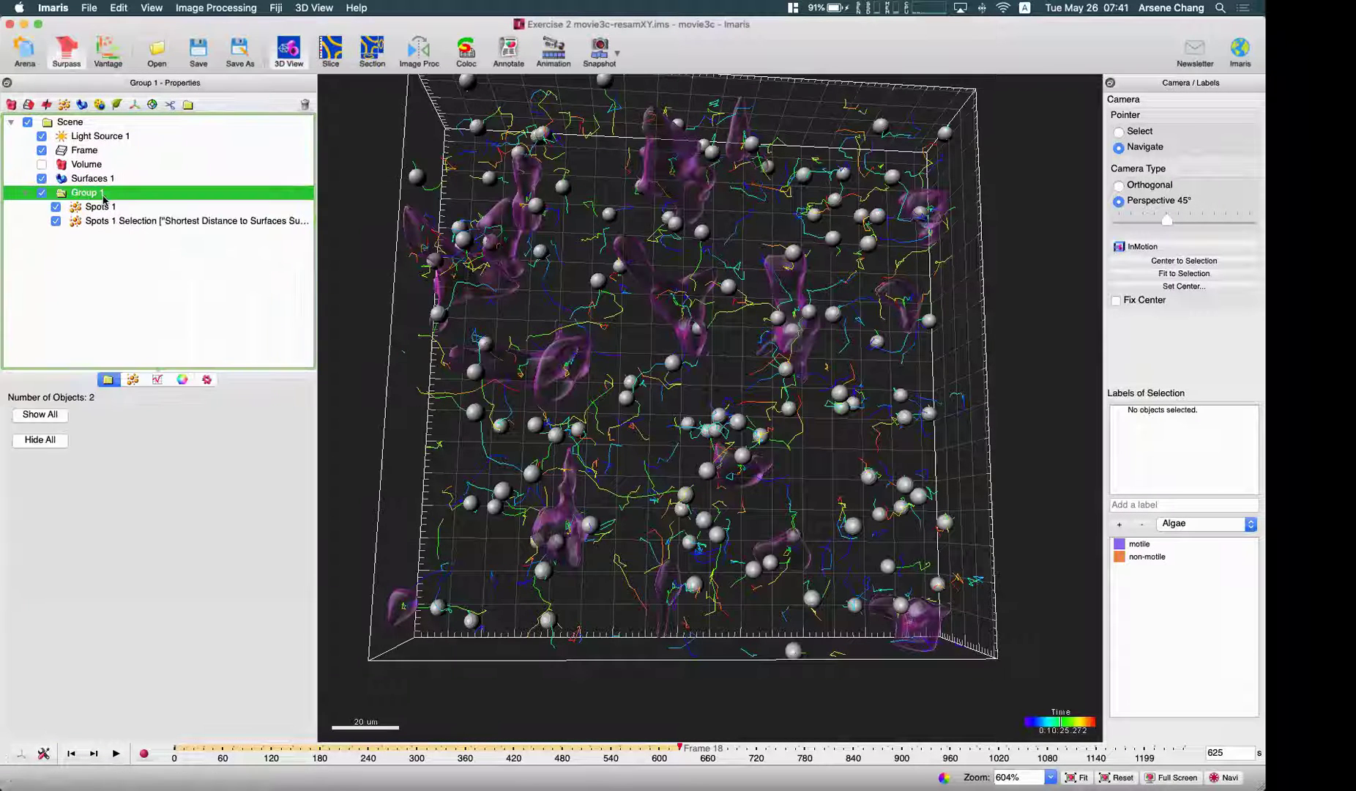
- Review the group's overall statistics in a widened properties area, comparing the two Spots objects' number of spots per time point at frame 5
click(157, 378)
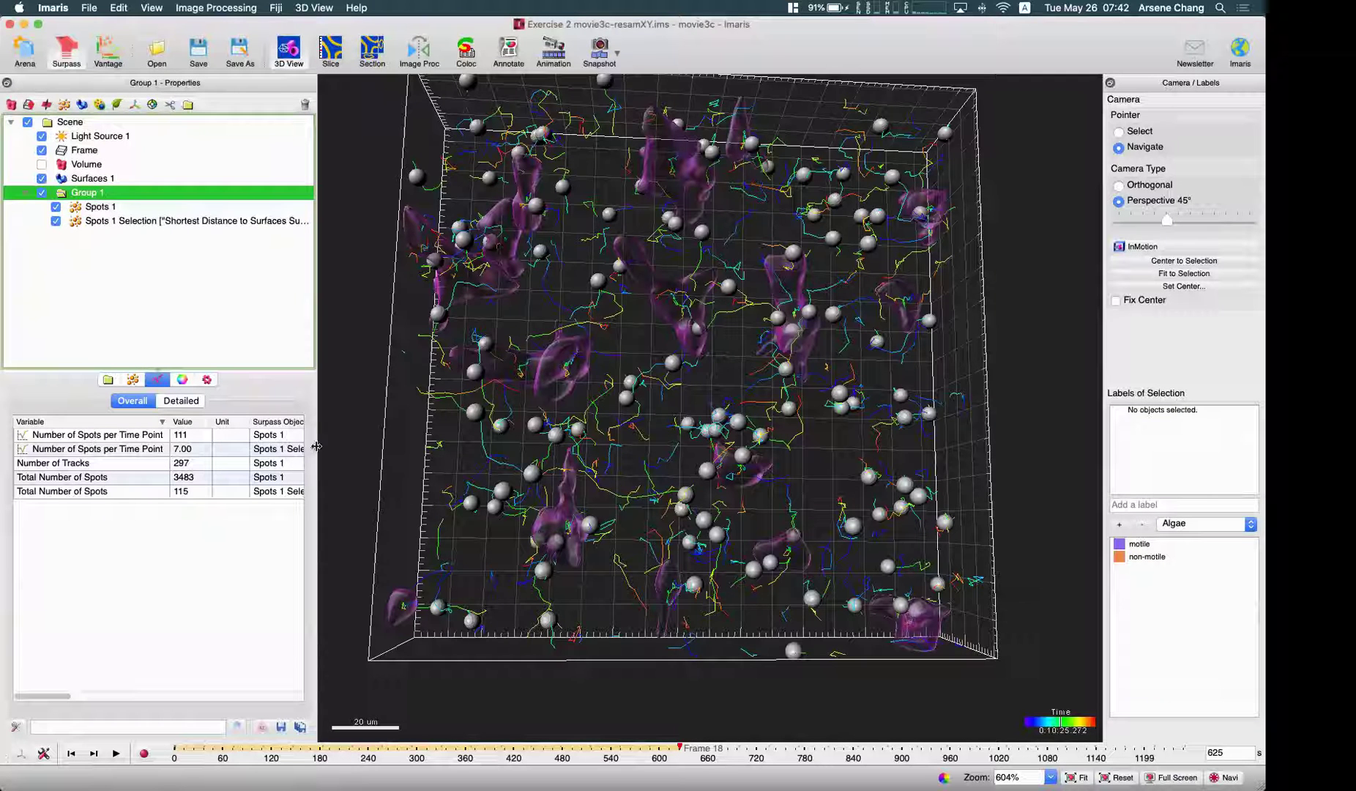
drag(423, 443, 432, 441)
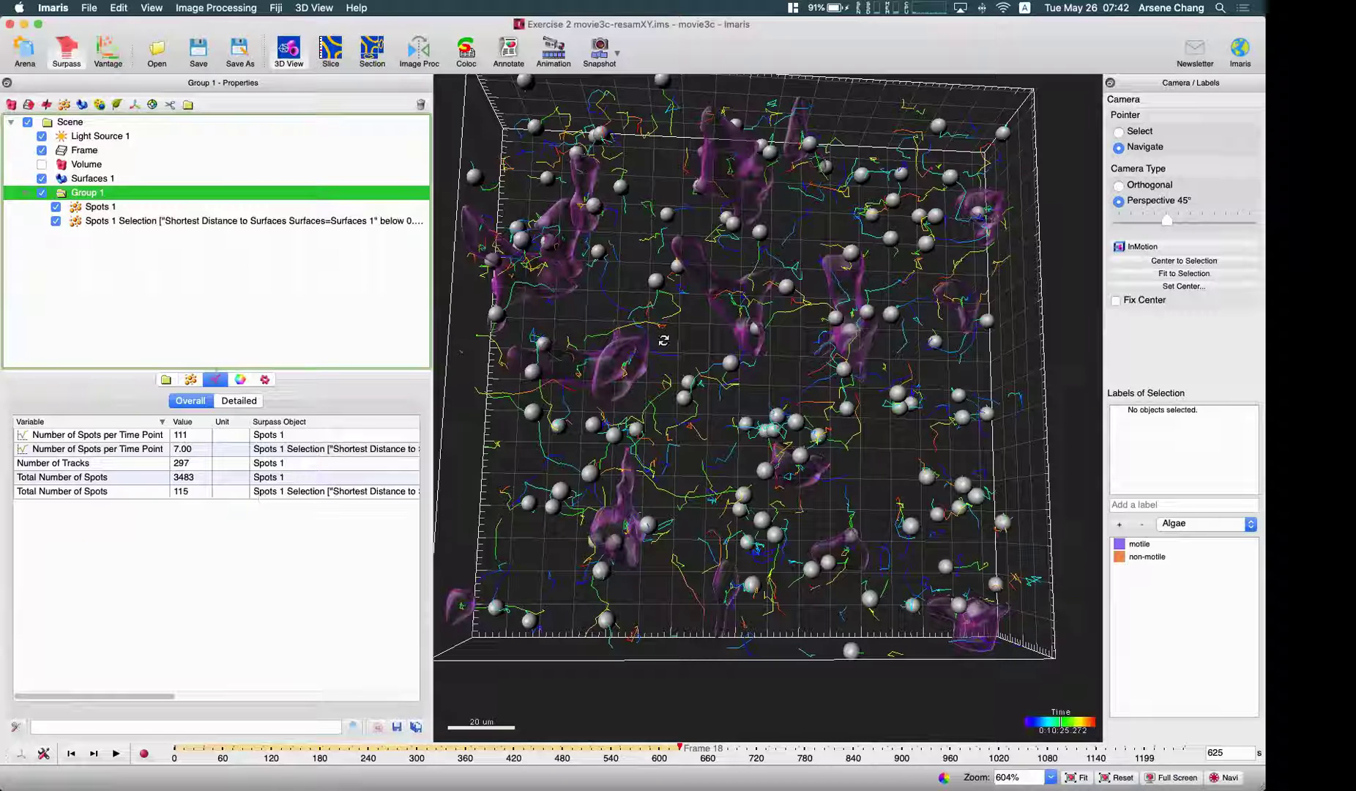
scroll(664, 383, down, 3)
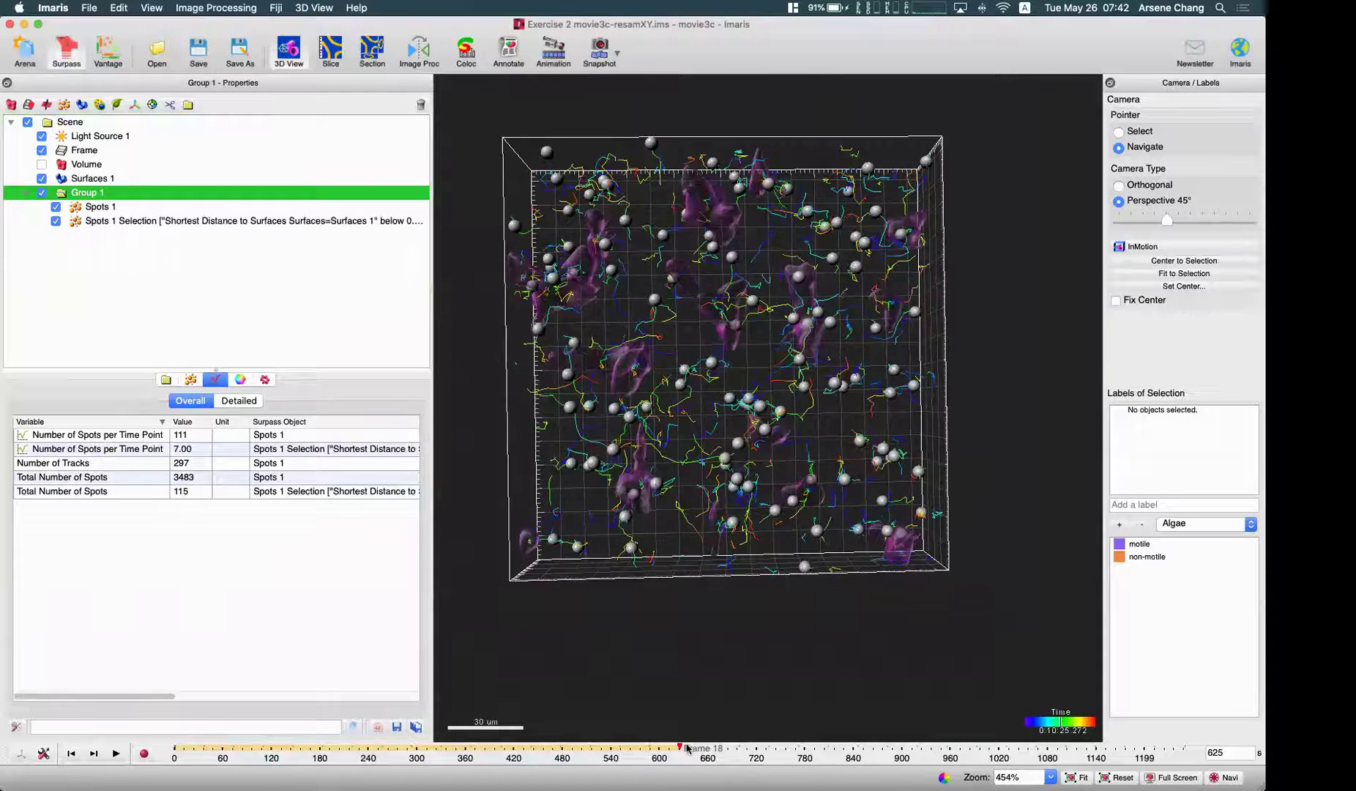
drag(686, 751, 293, 750)
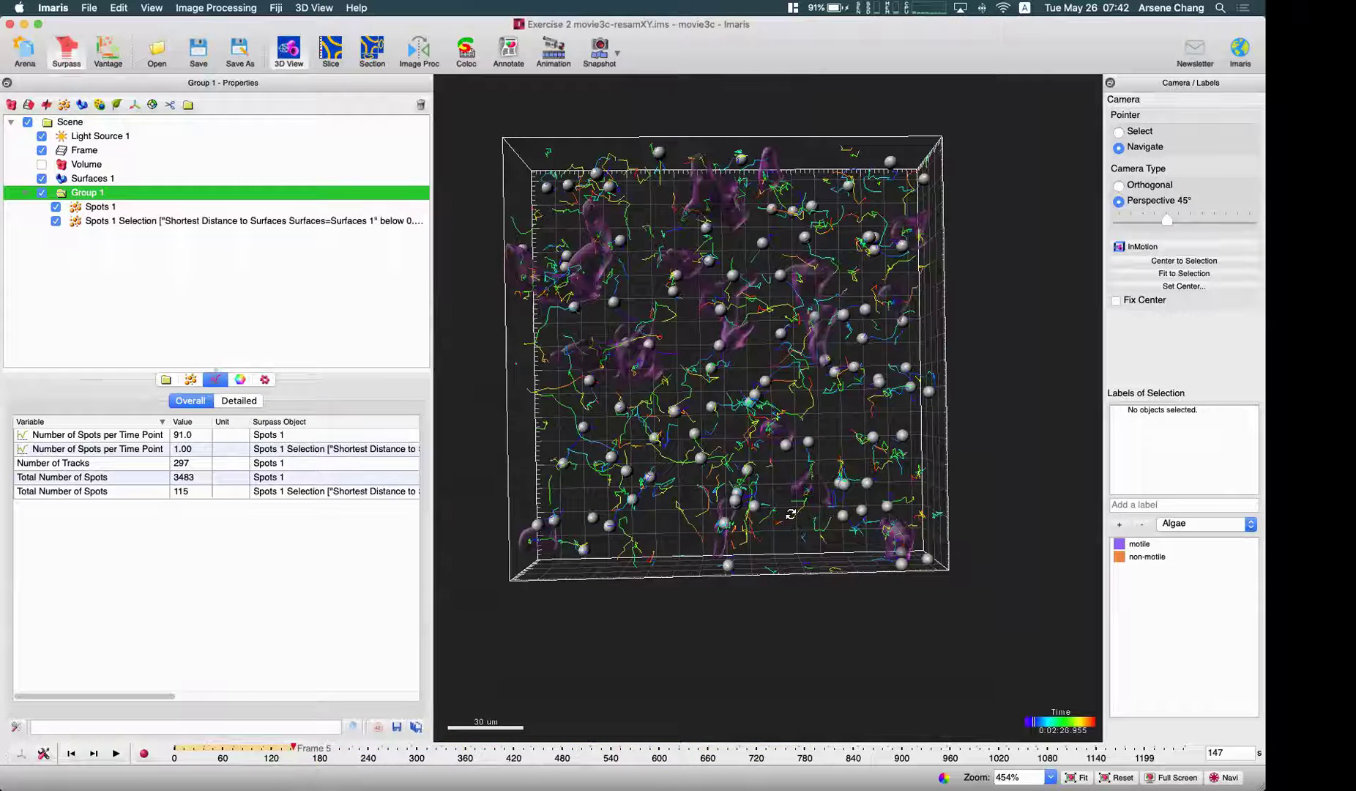
drag(797, 516, 749, 371)
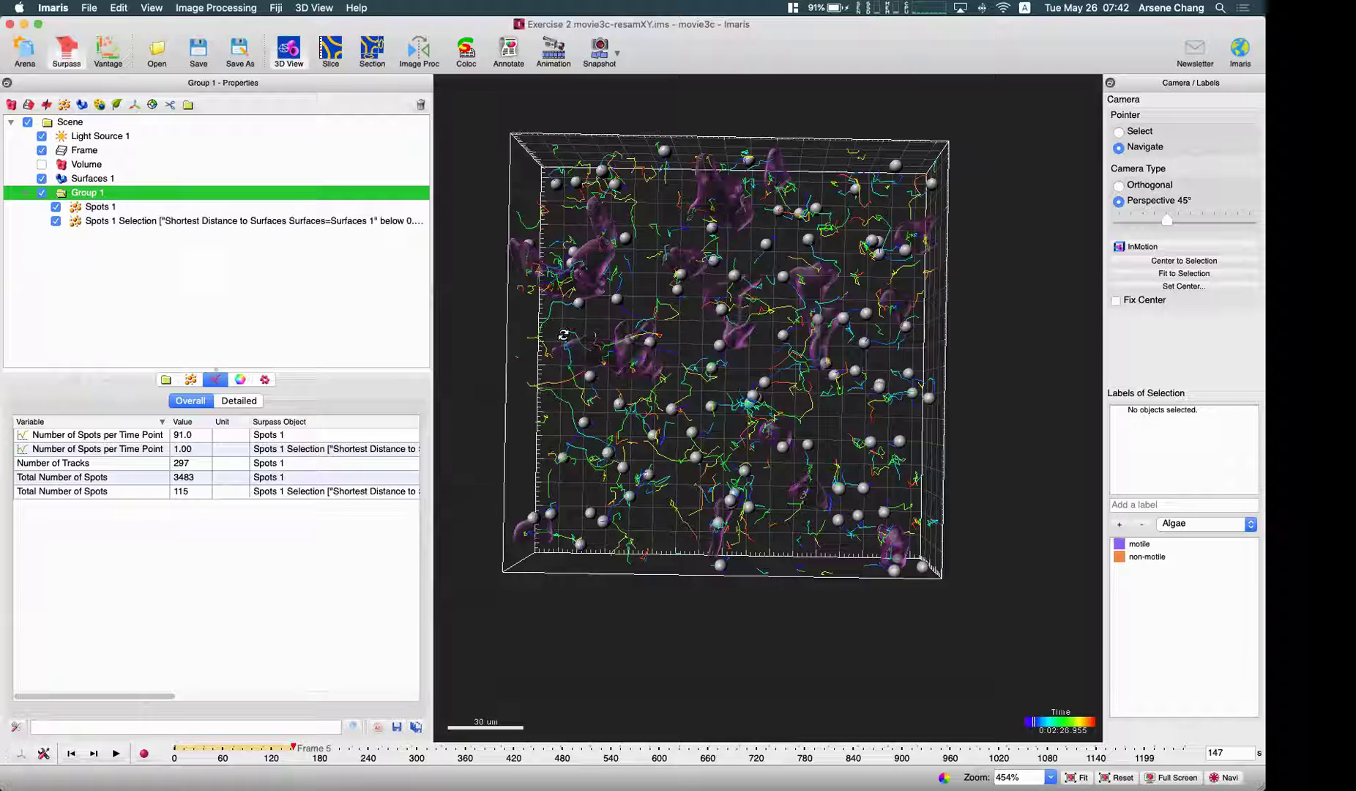
drag(678, 461, 693, 382)
right_drag(692, 383, 738, 433)
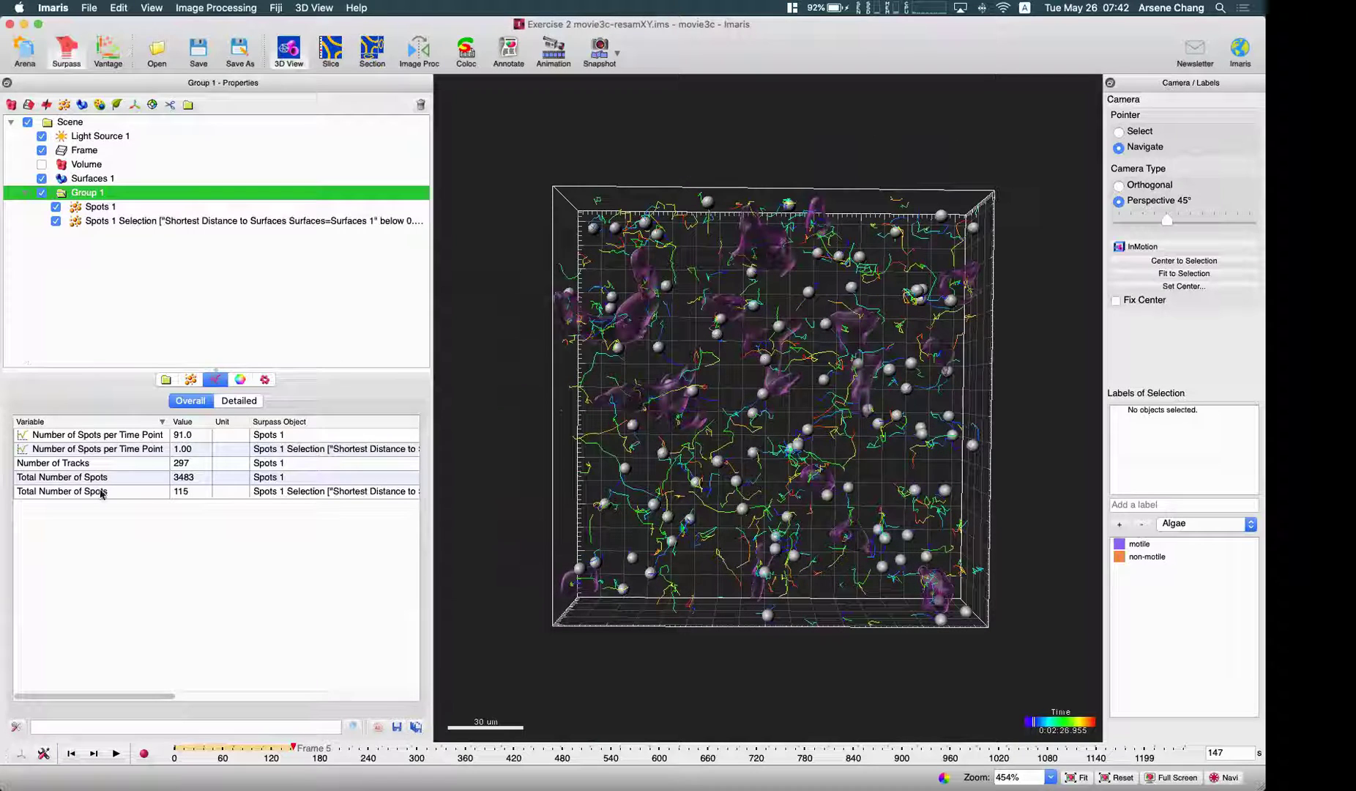
drag(654, 454, 659, 457)
- Switch to the Time-lapse Analysis – Advanced Tracking presentation in PowerPoint and display the Learning Objectives slide
mouse_move(4, 462)
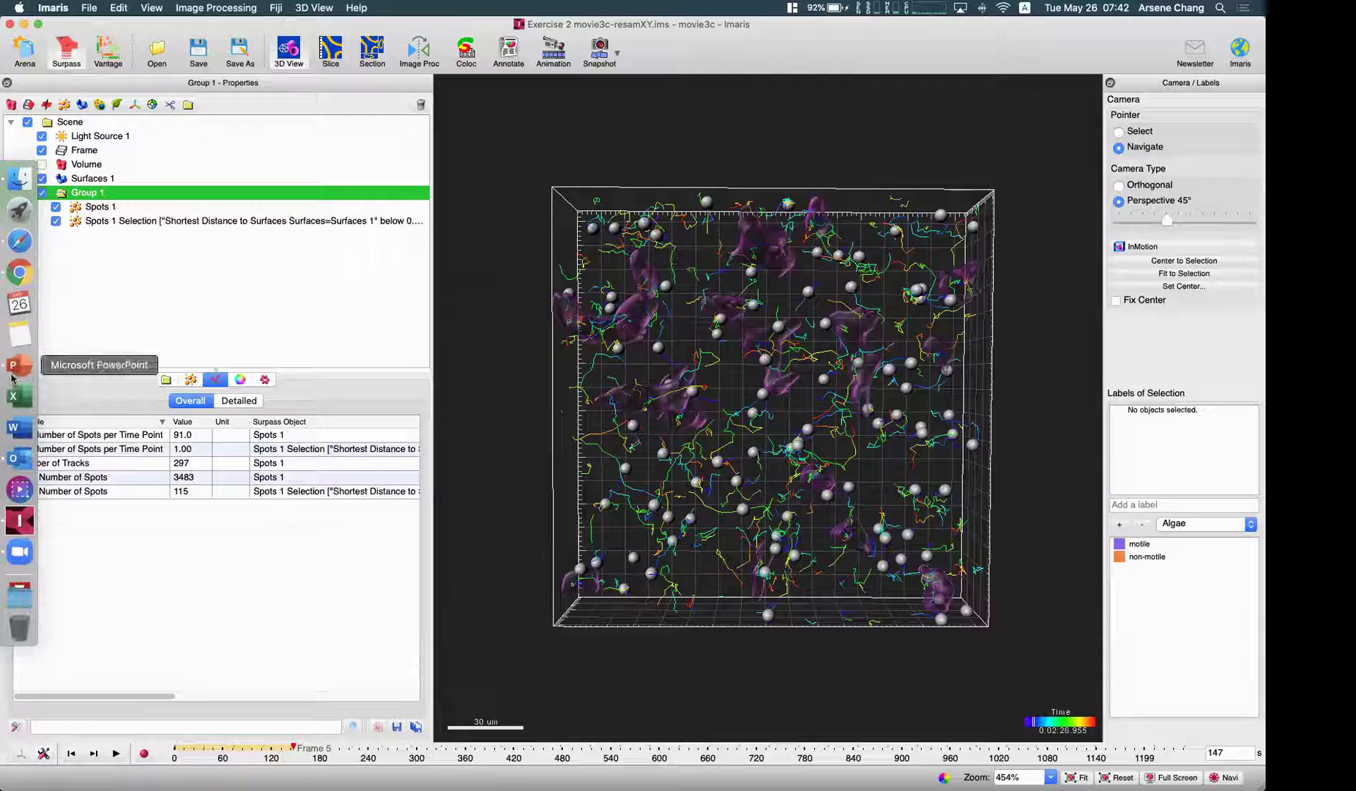
drag(670, 396, 667, 394)
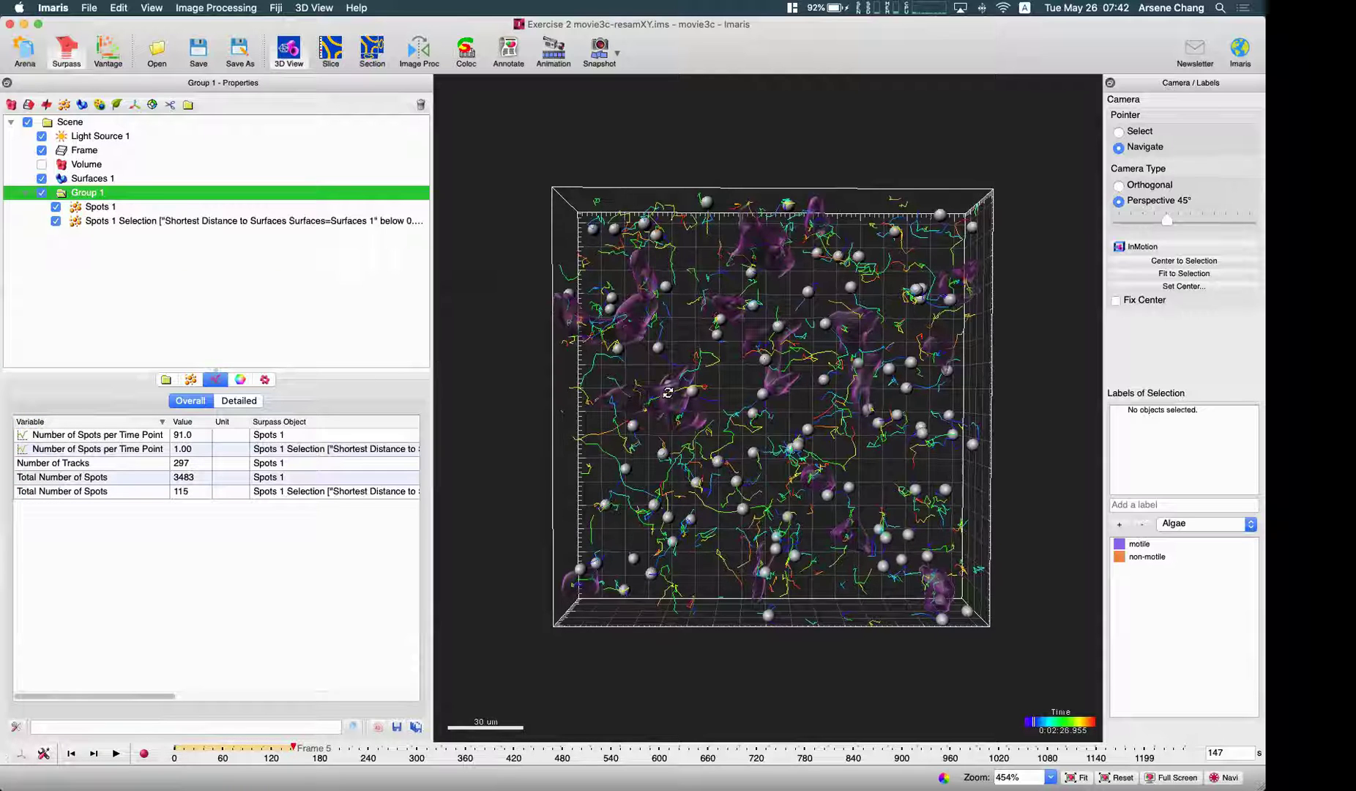
mouse_move(9, 514)
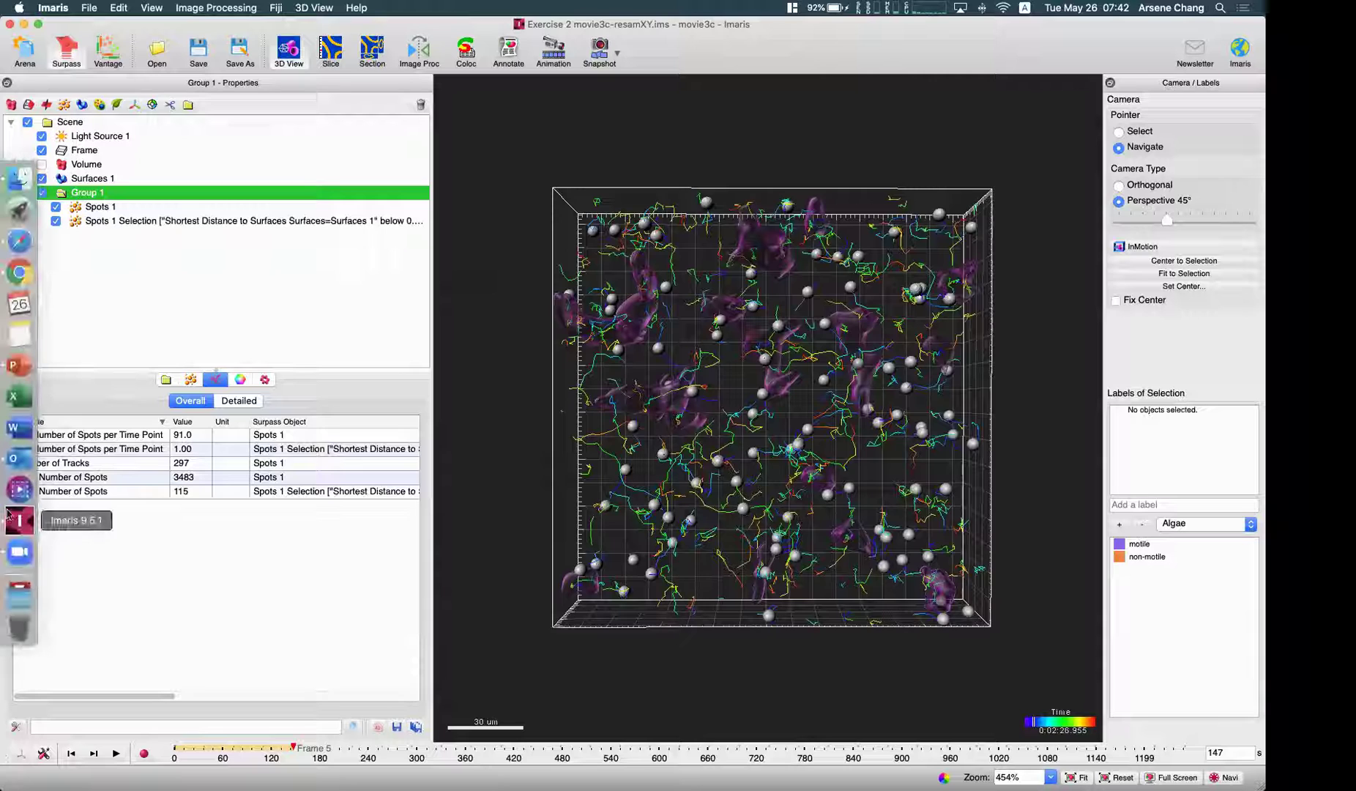
click(19, 366)
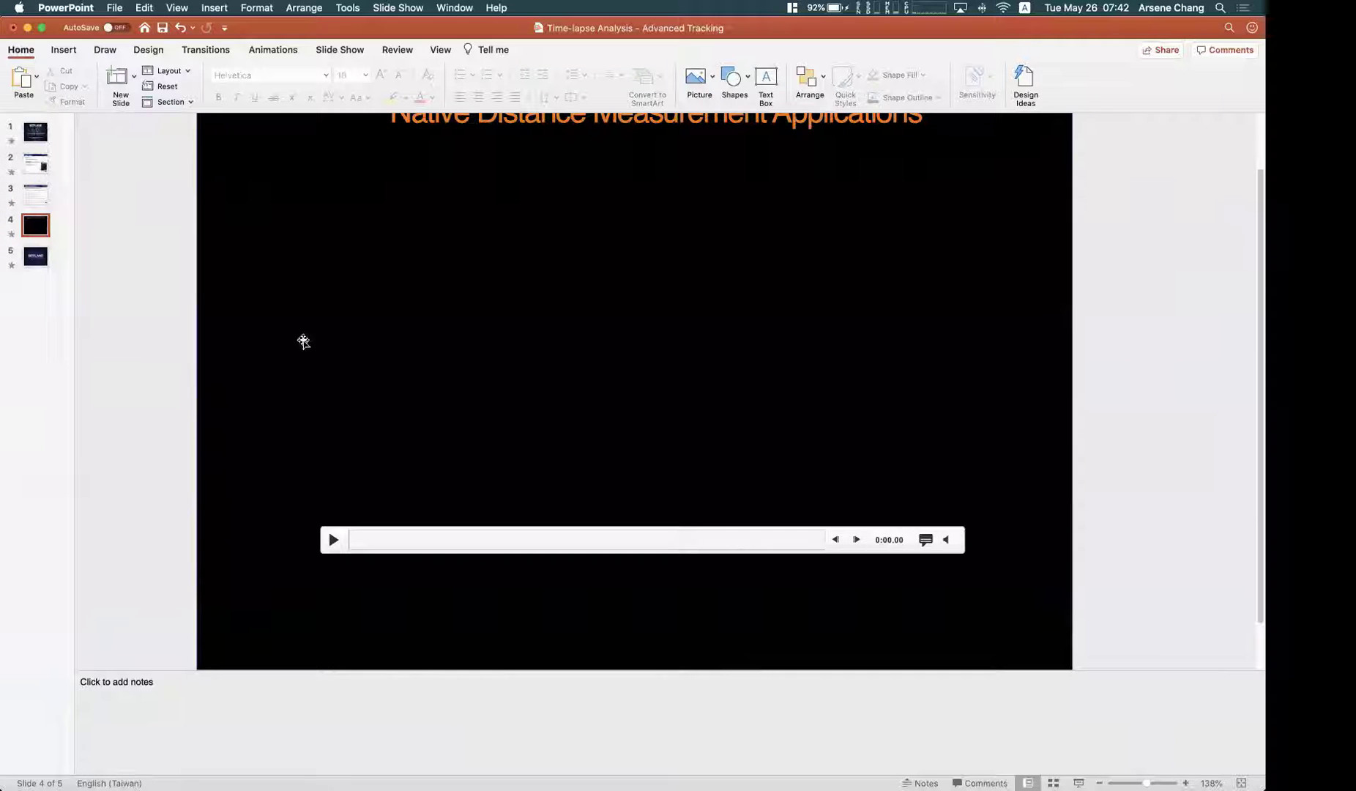
click(35, 162)
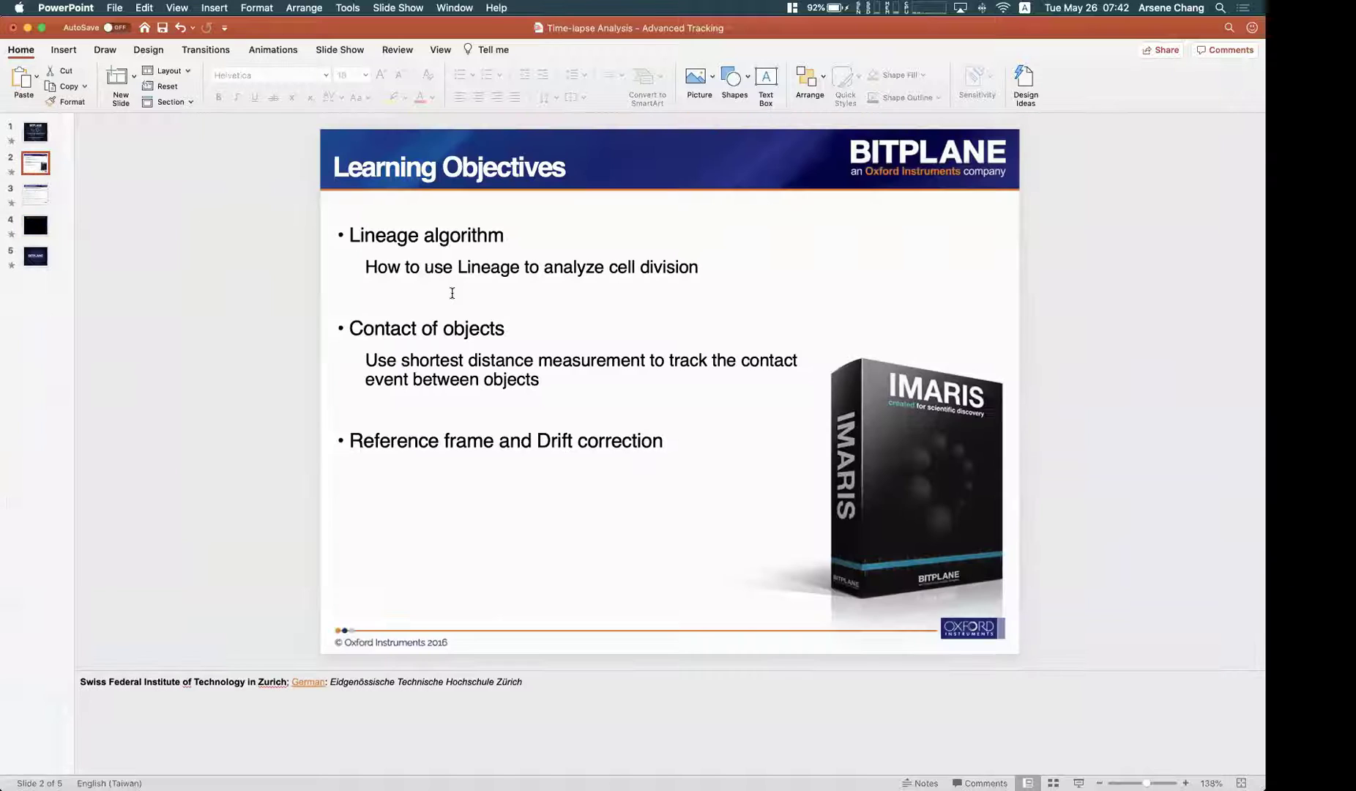